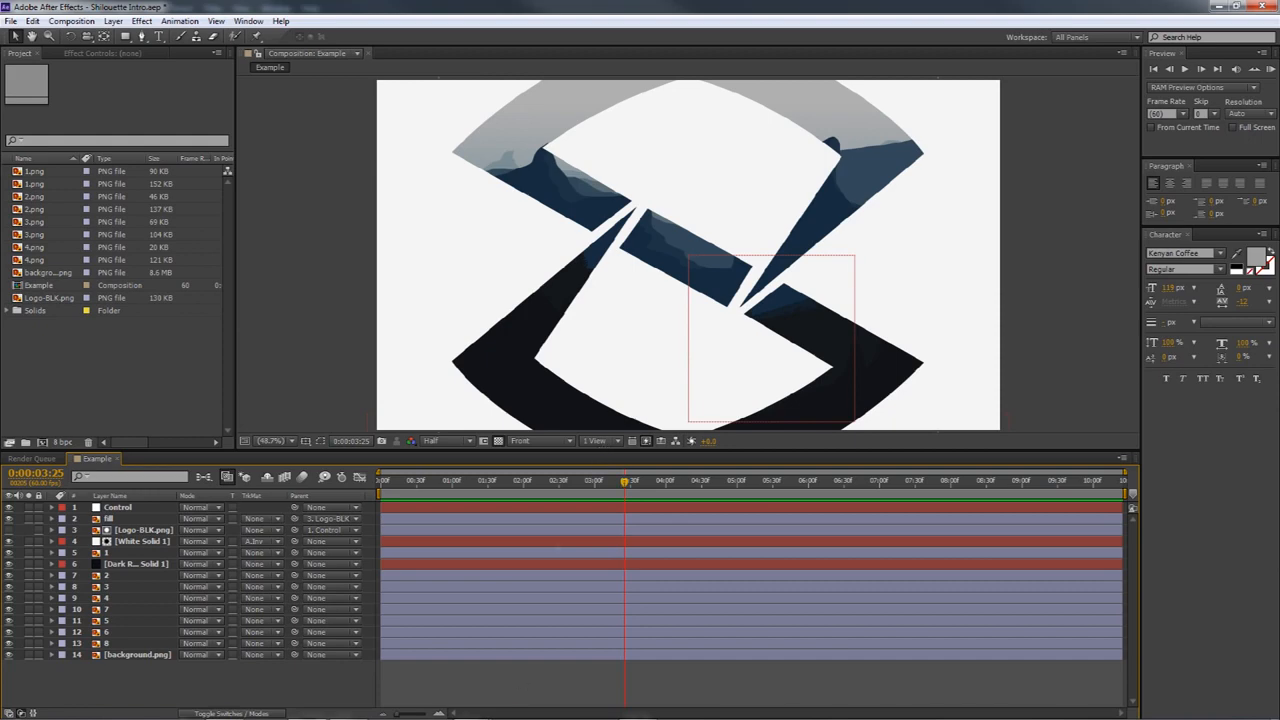
# Switch from After Effects to the Silhouette.psd document in Photoshop and select layer 1
pyautogui.moveTo(526, 716)
pyautogui.click(222, 709)
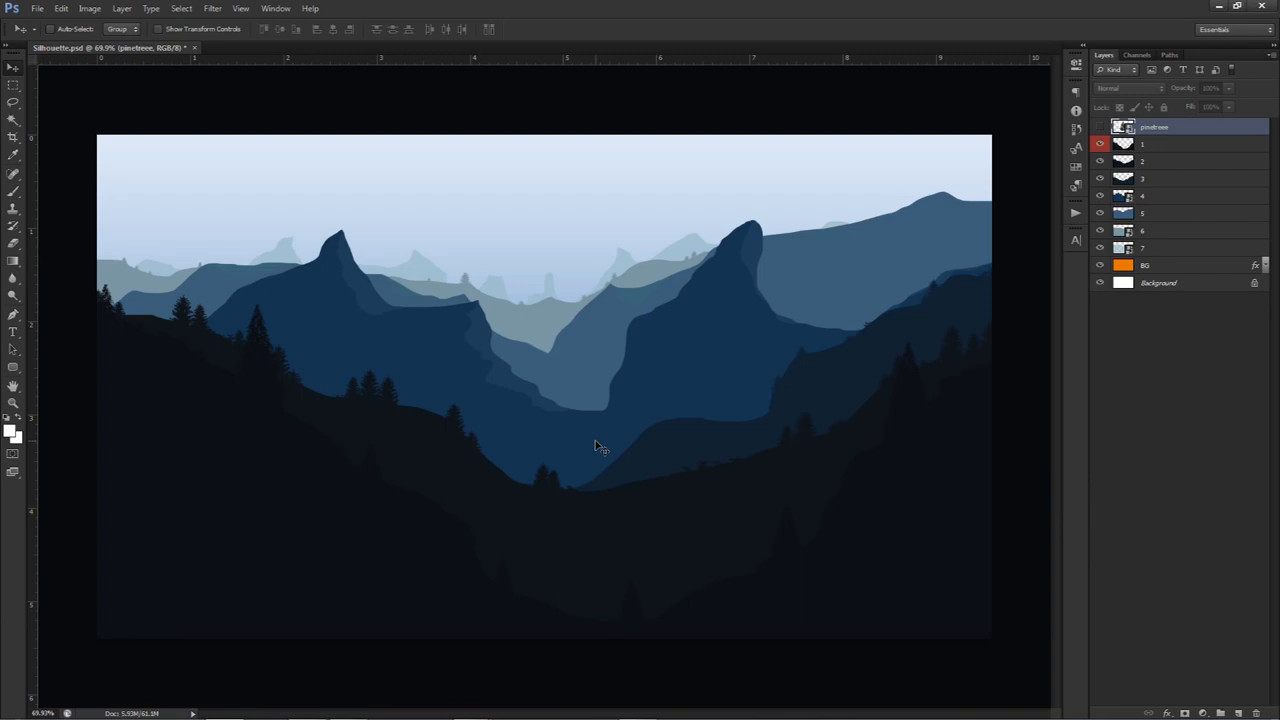
pyautogui.click(1116, 268)
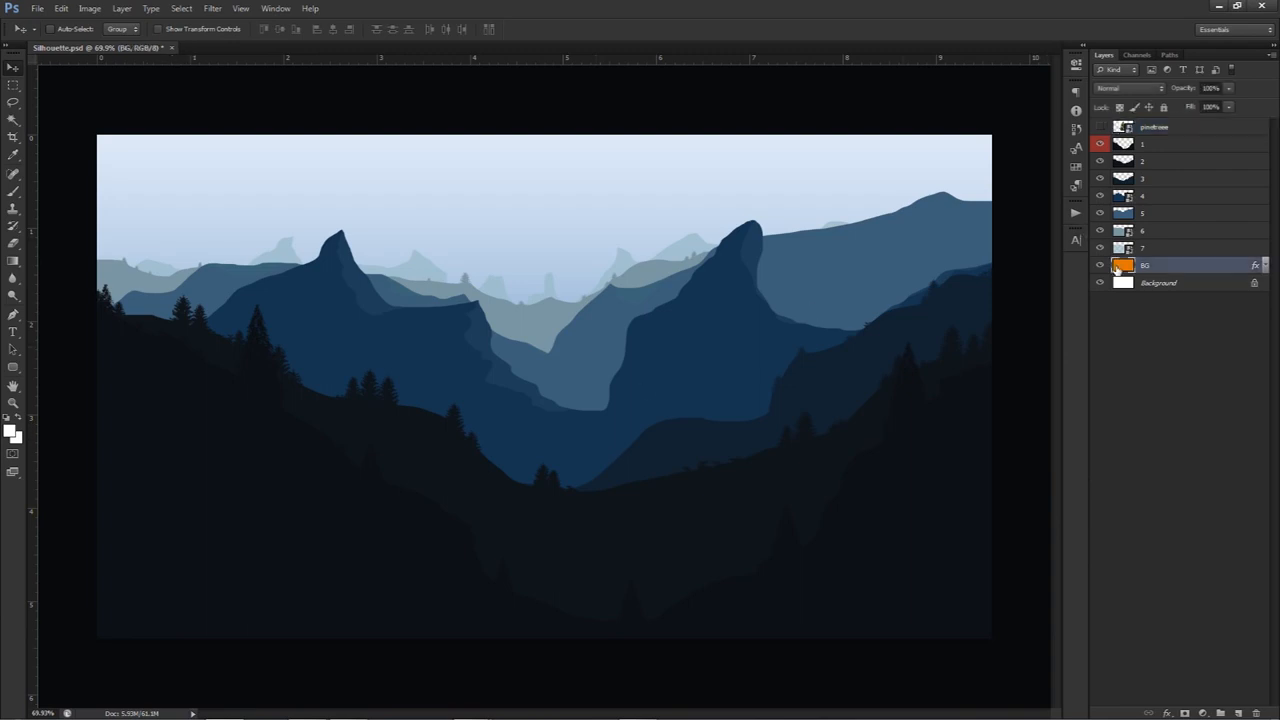
pyautogui.click(1122, 147)
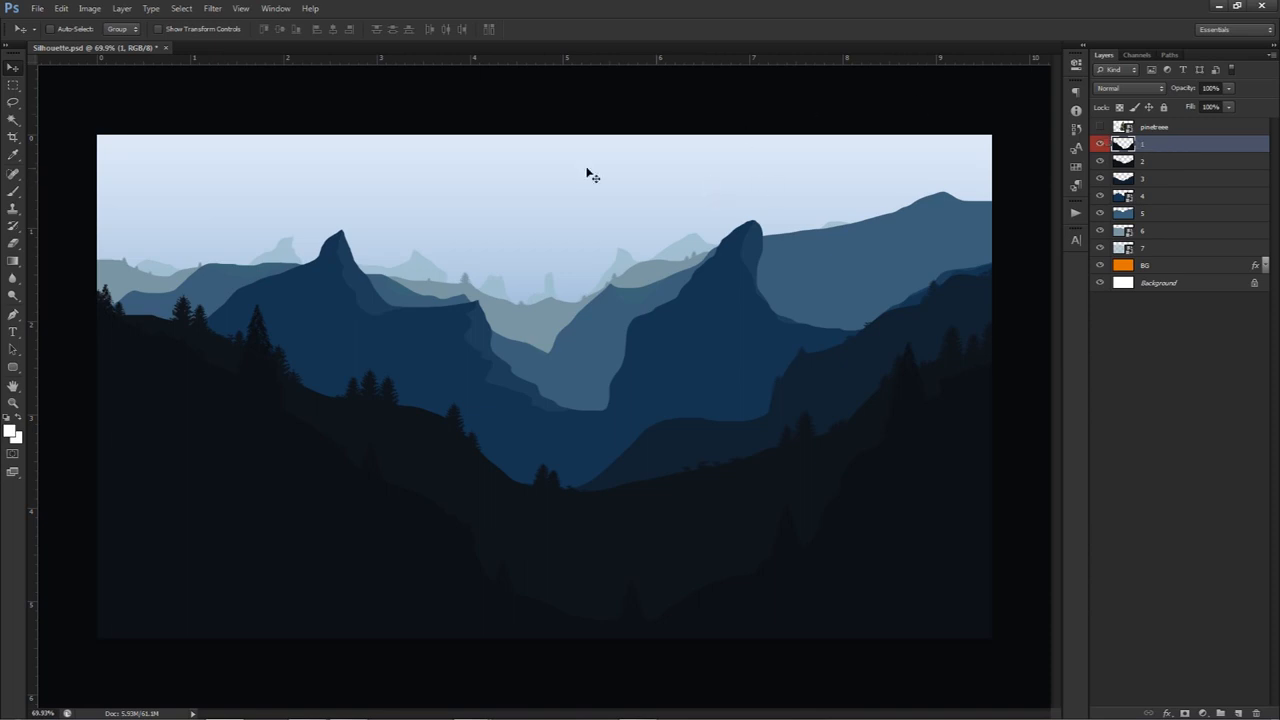
# Switch to After Effects, run a RAM preview of the Example composition, and return to Photoshop
pyautogui.click(306, 709)
pyautogui.press('KP_0')
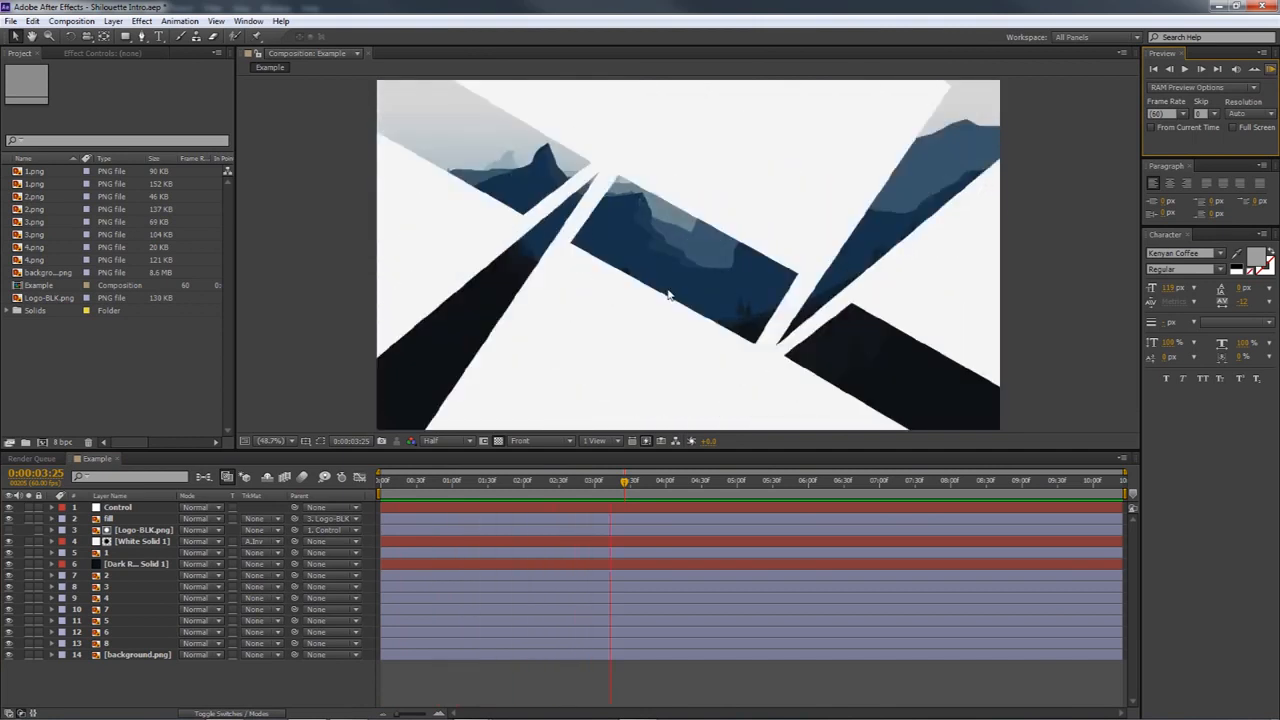
pyautogui.click(1271, 70)
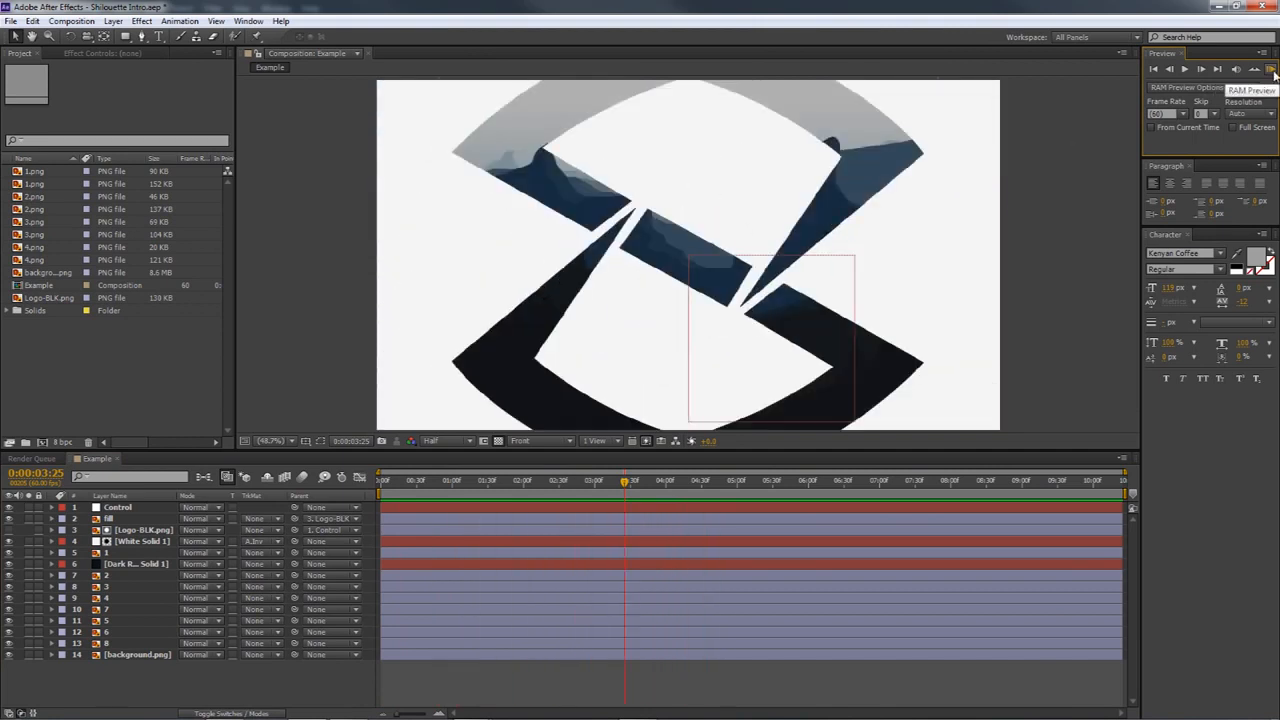
pyautogui.click(225, 712)
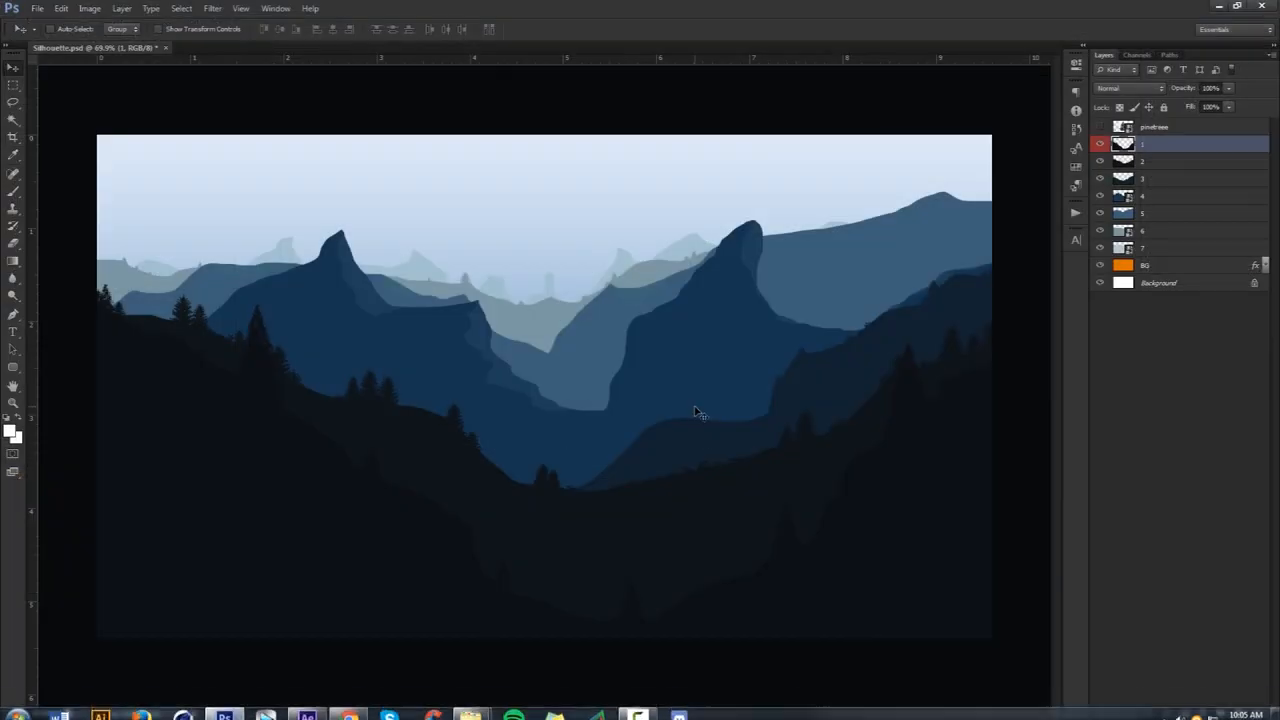
# Hide layers 2 to 7 and BG, keeping only layer 1 visible over the white Background
pyautogui.moveTo(1100, 145); pyautogui.dragTo(1100, 268)
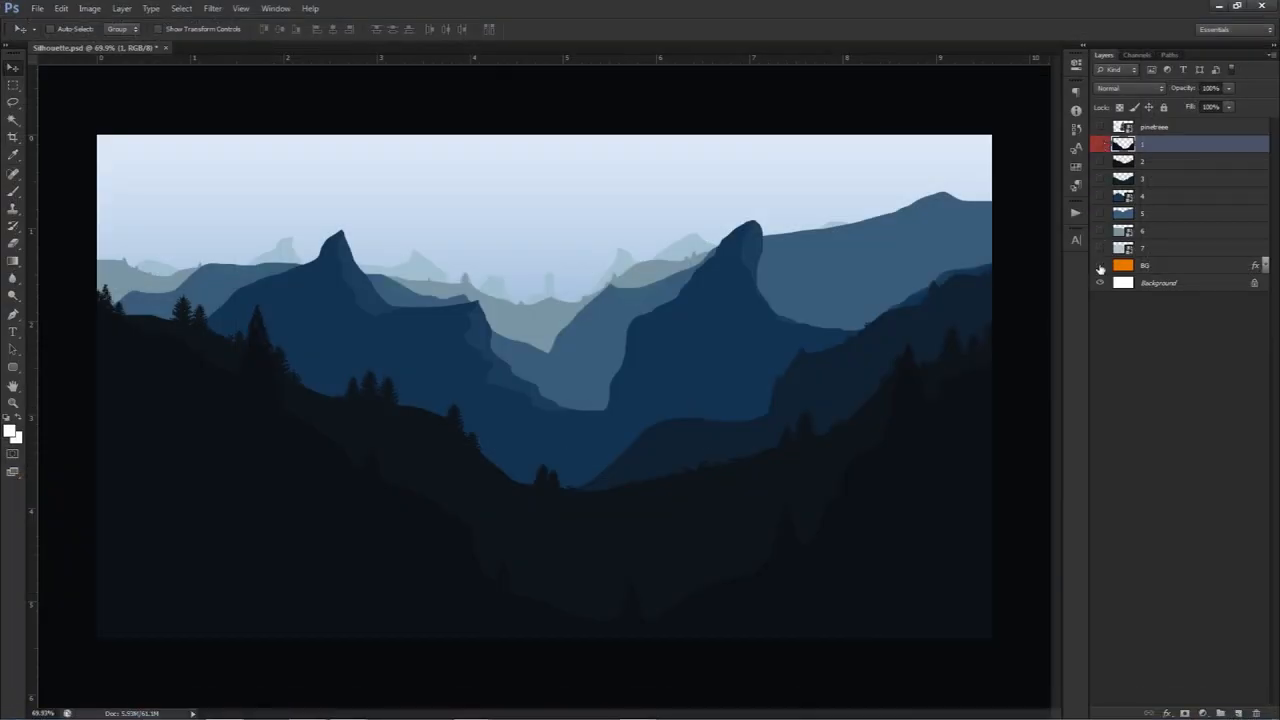
pyautogui.click(1100, 265)
pyautogui.click(1100, 144)
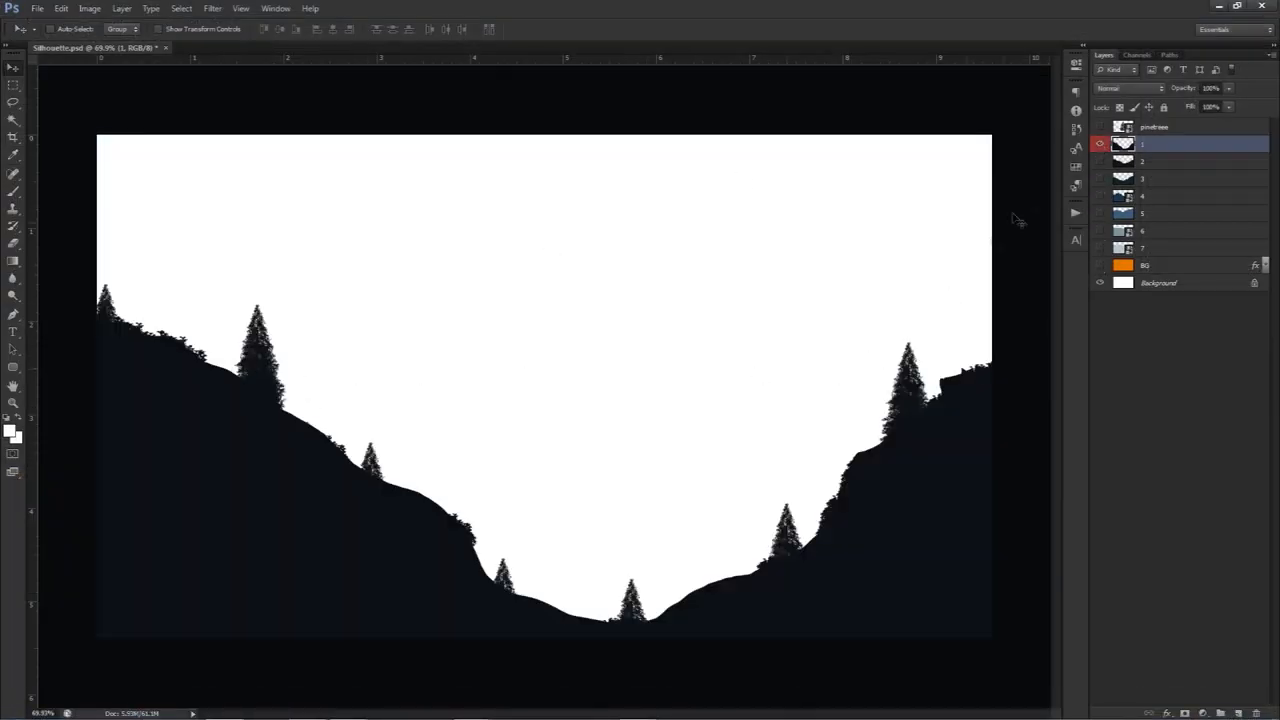
# Set the foreground color to 0c0f14 by sampling the dark hill on layer 1
pyautogui.click(11, 431)
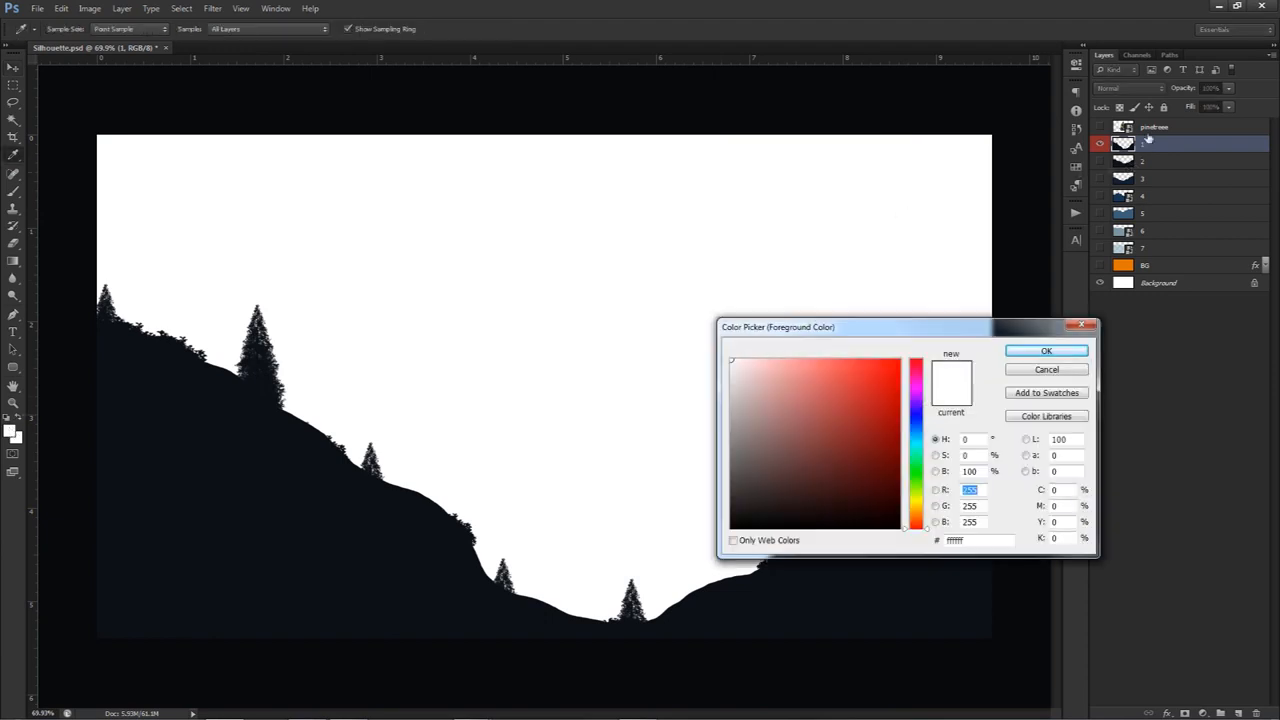
pyautogui.click(381, 484)
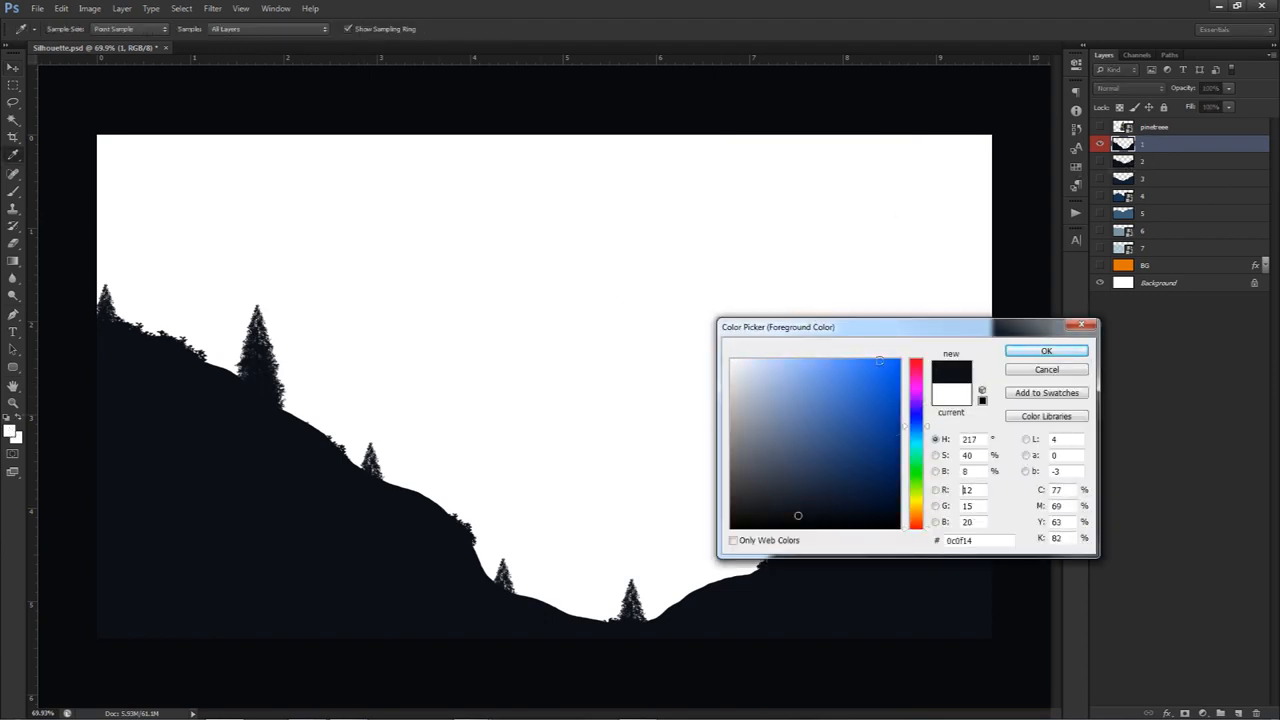
pyautogui.doubleClick(979, 545)
pyautogui.click(1045, 351)
pyautogui.press('v')
# Toggle layer 2 on and off to compare it with layer 1, and hide both layers
pyautogui.click(1100, 161)
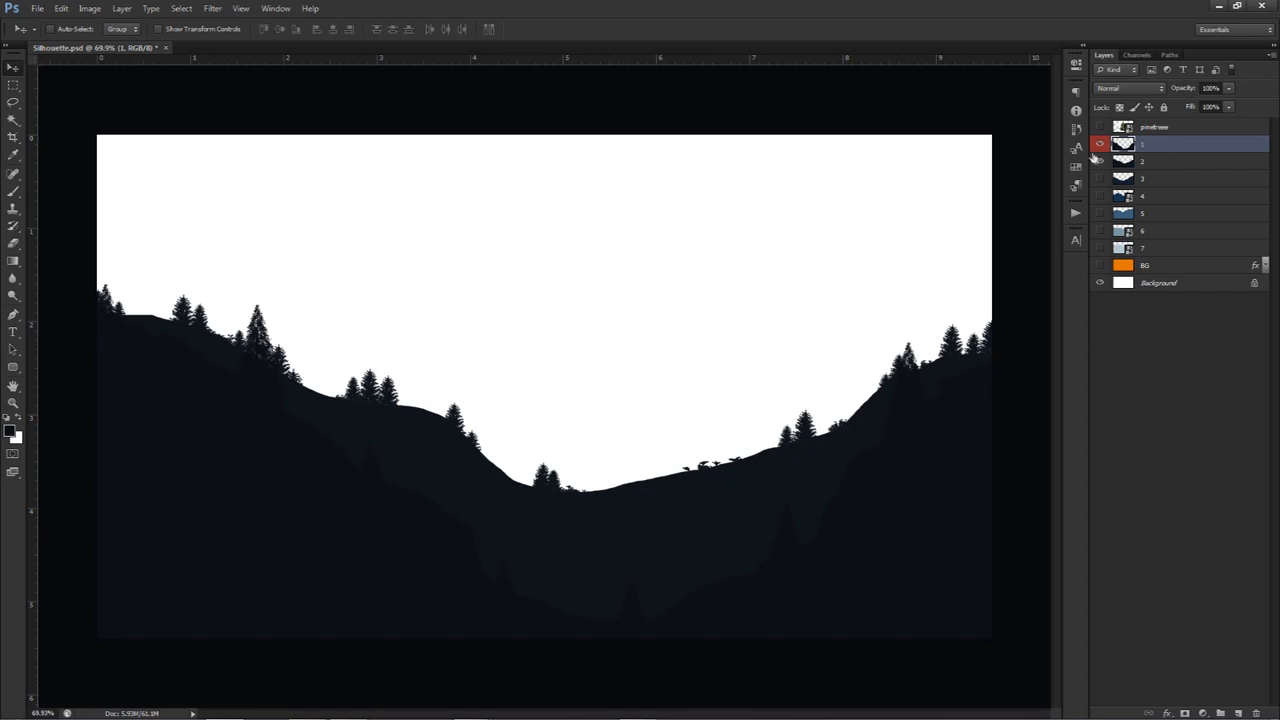
pyautogui.click(1100, 162)
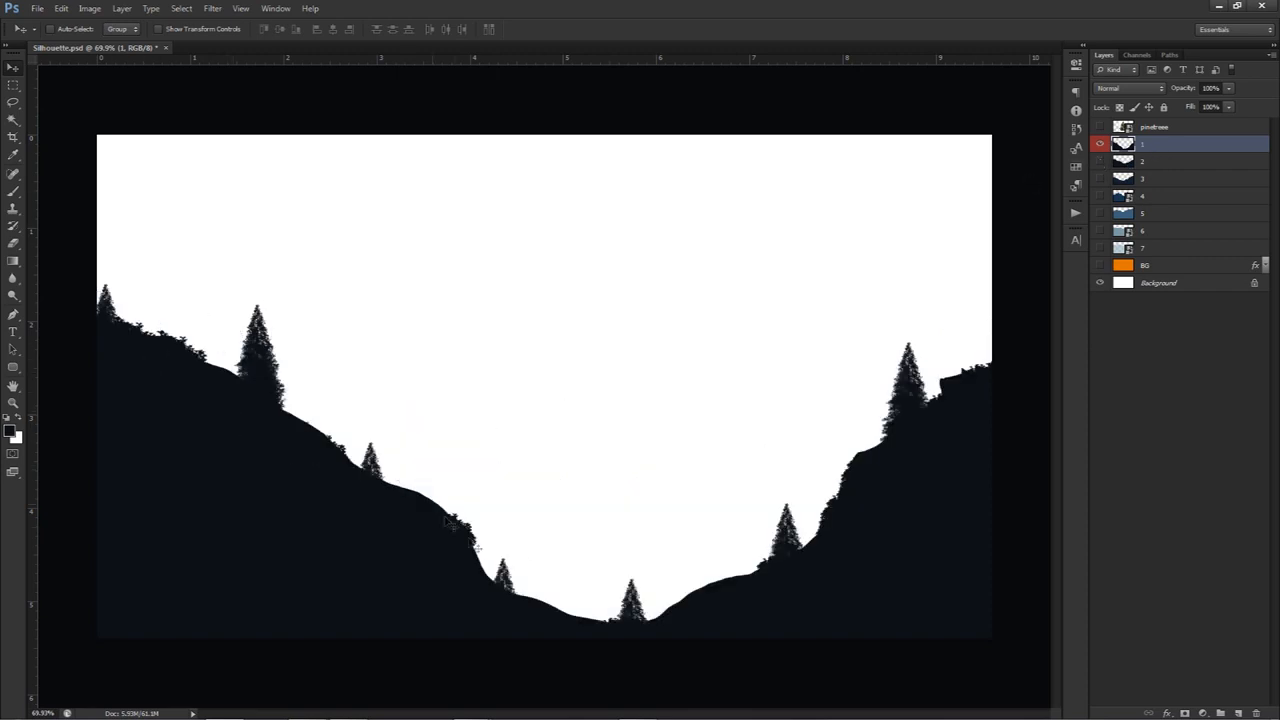
pyautogui.click(1100, 162)
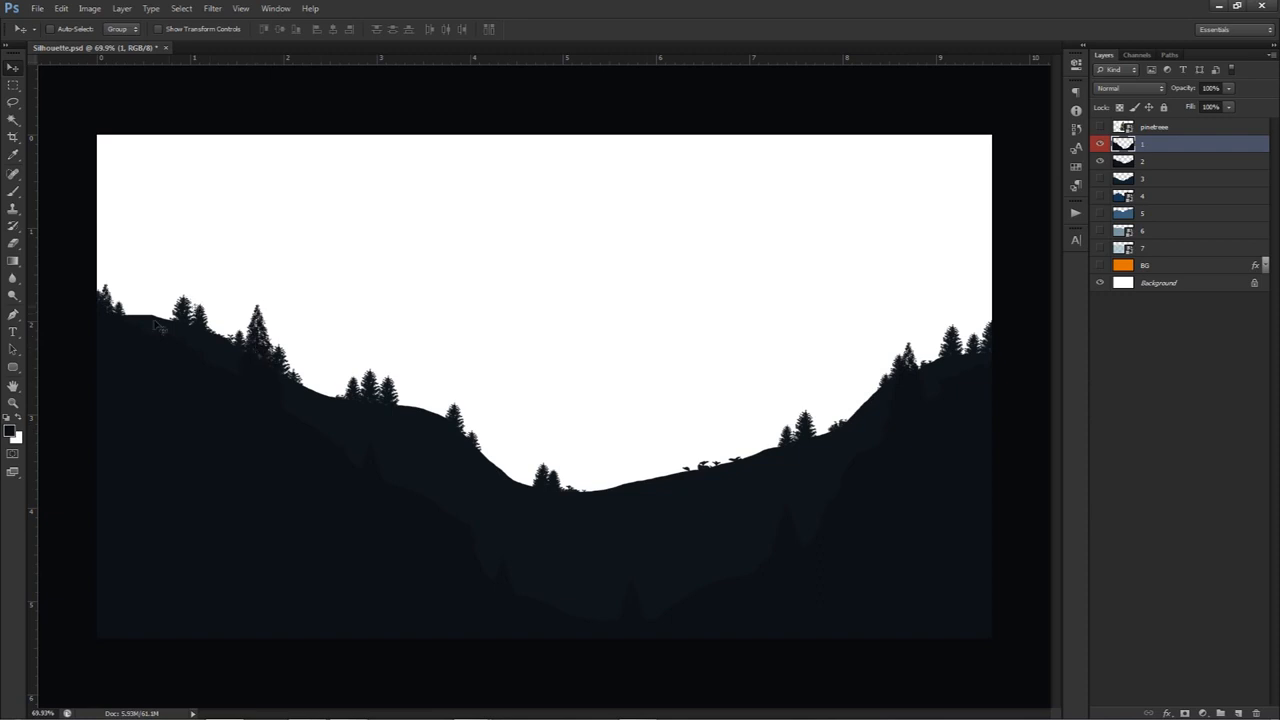
pyautogui.click(1100, 146)
pyautogui.click(1100, 160)
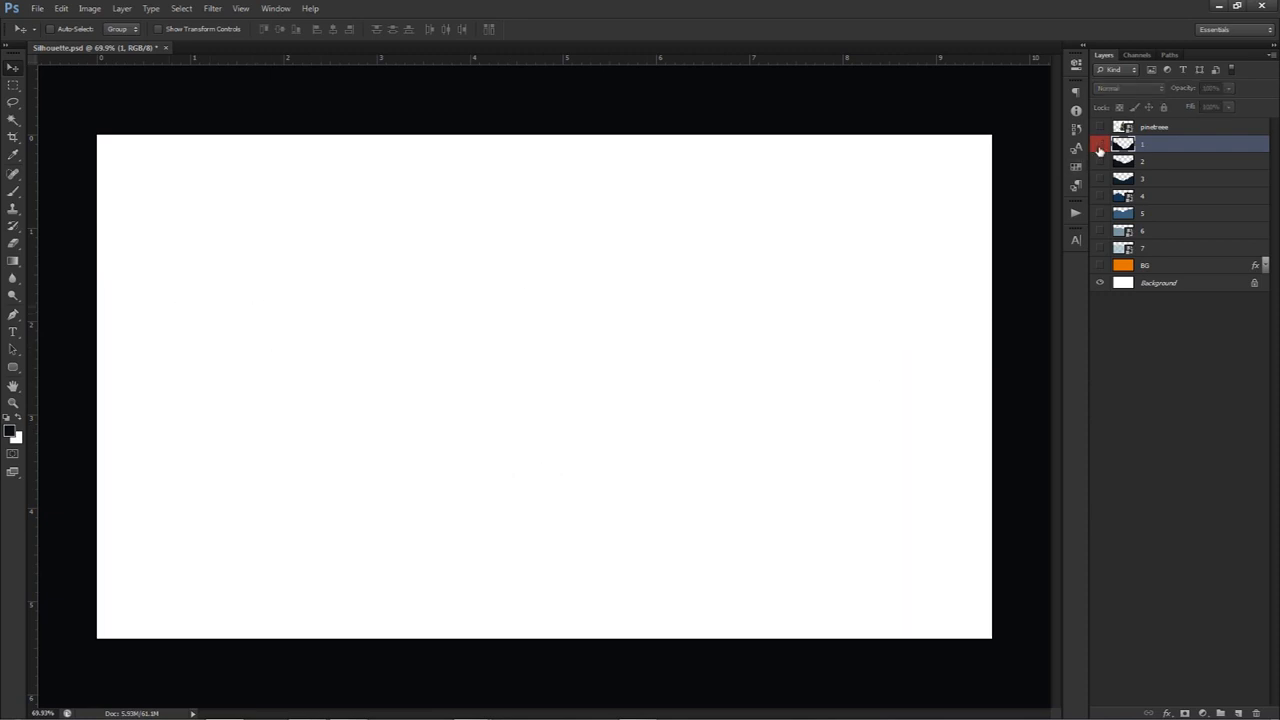
# Reveal layers 1 to 7 and BG one after another to examine how the landscape builds up in depth
pyautogui.click(1100, 144)
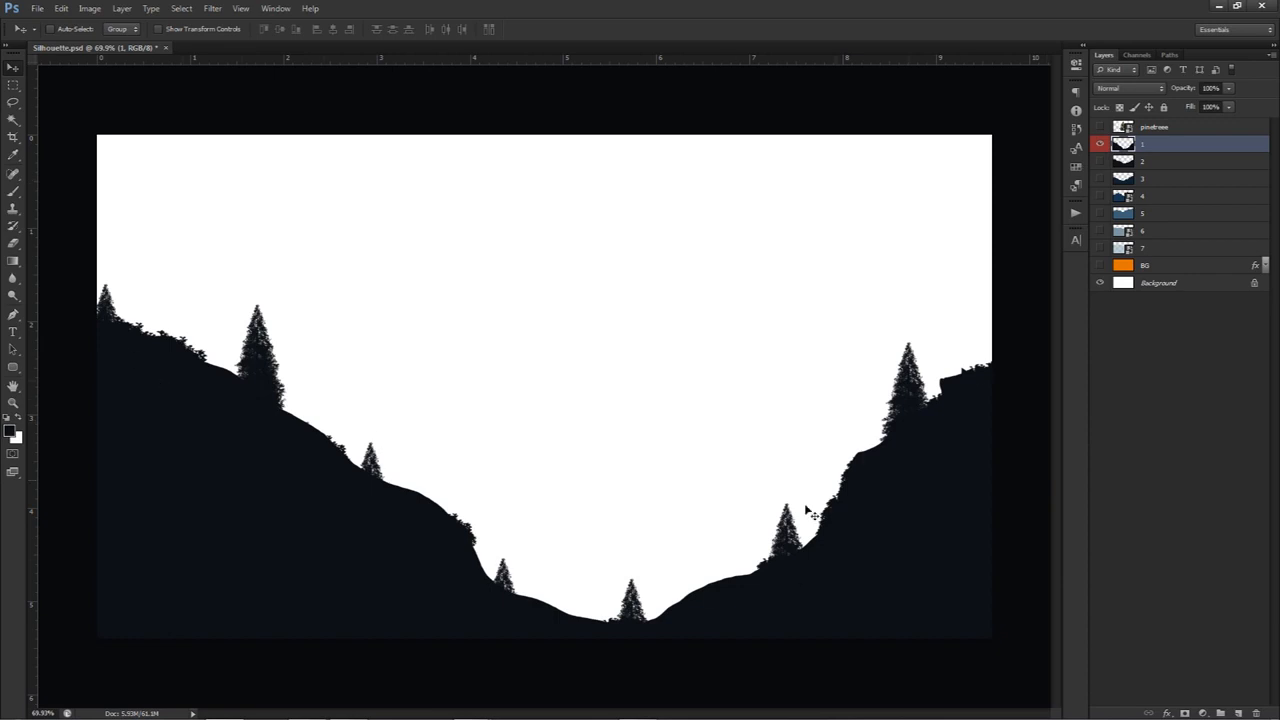
pyautogui.click(1101, 161)
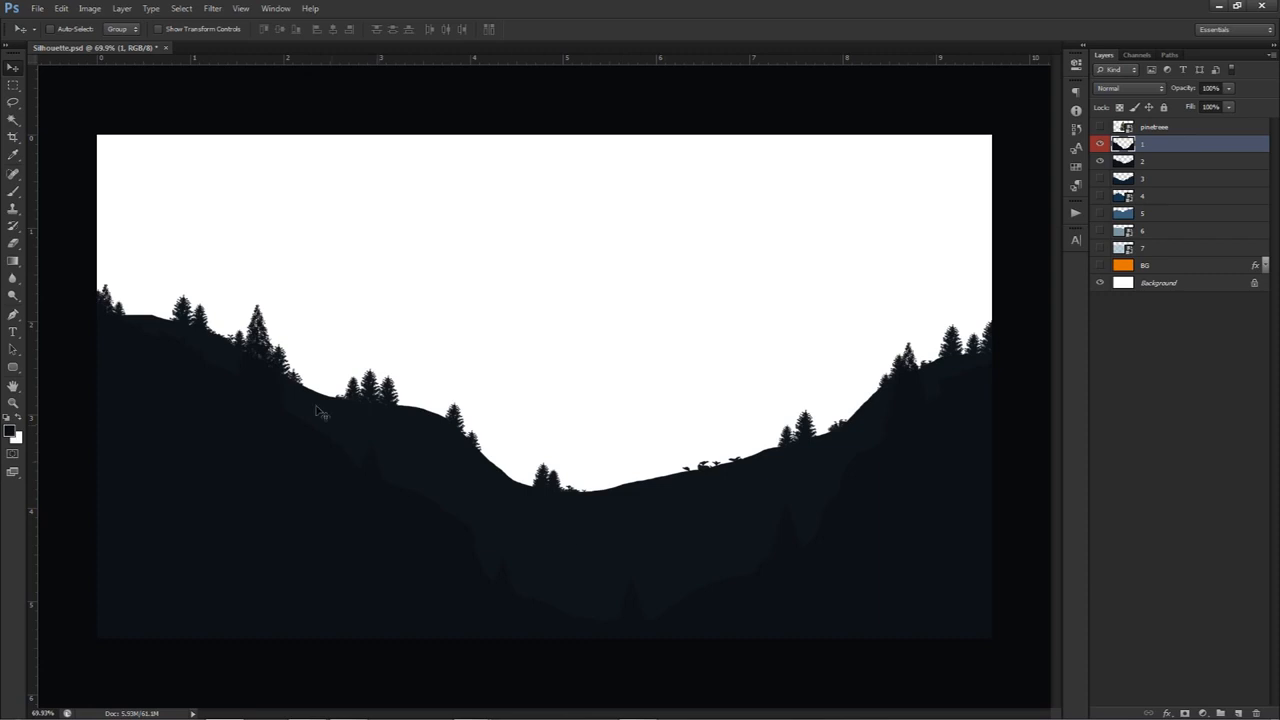
pyautogui.click(1101, 178)
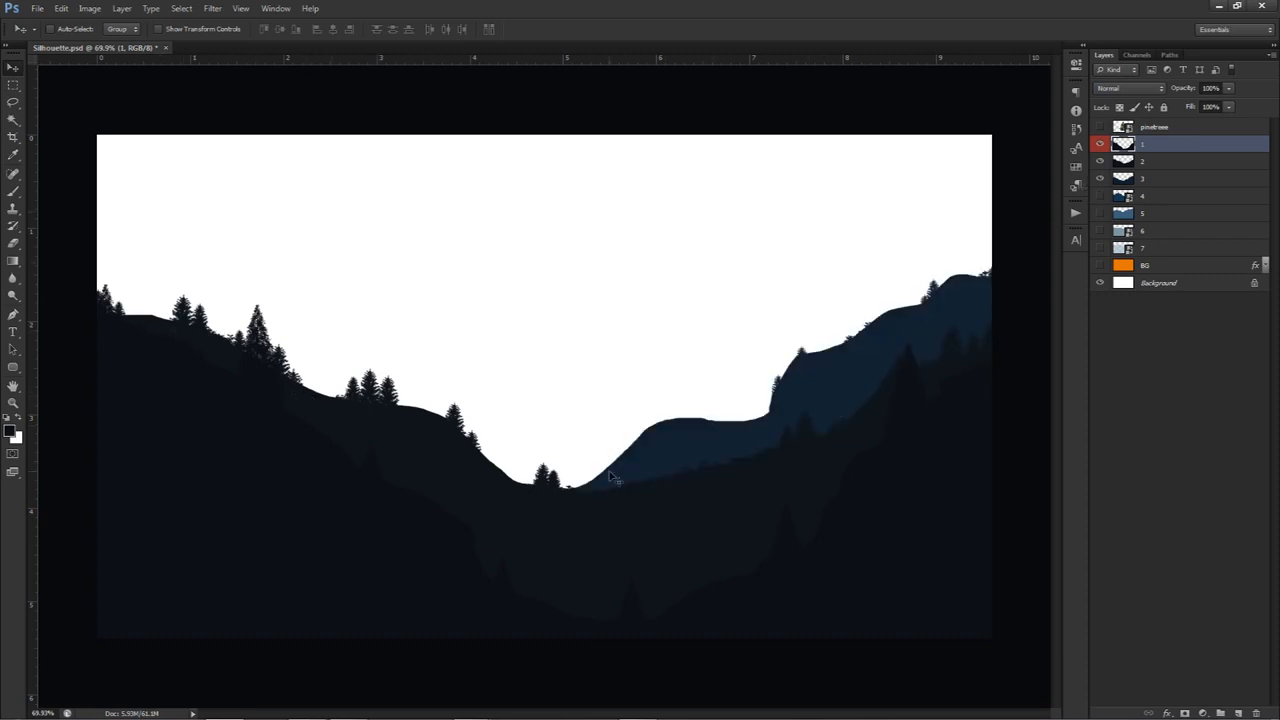
pyautogui.click(1101, 196)
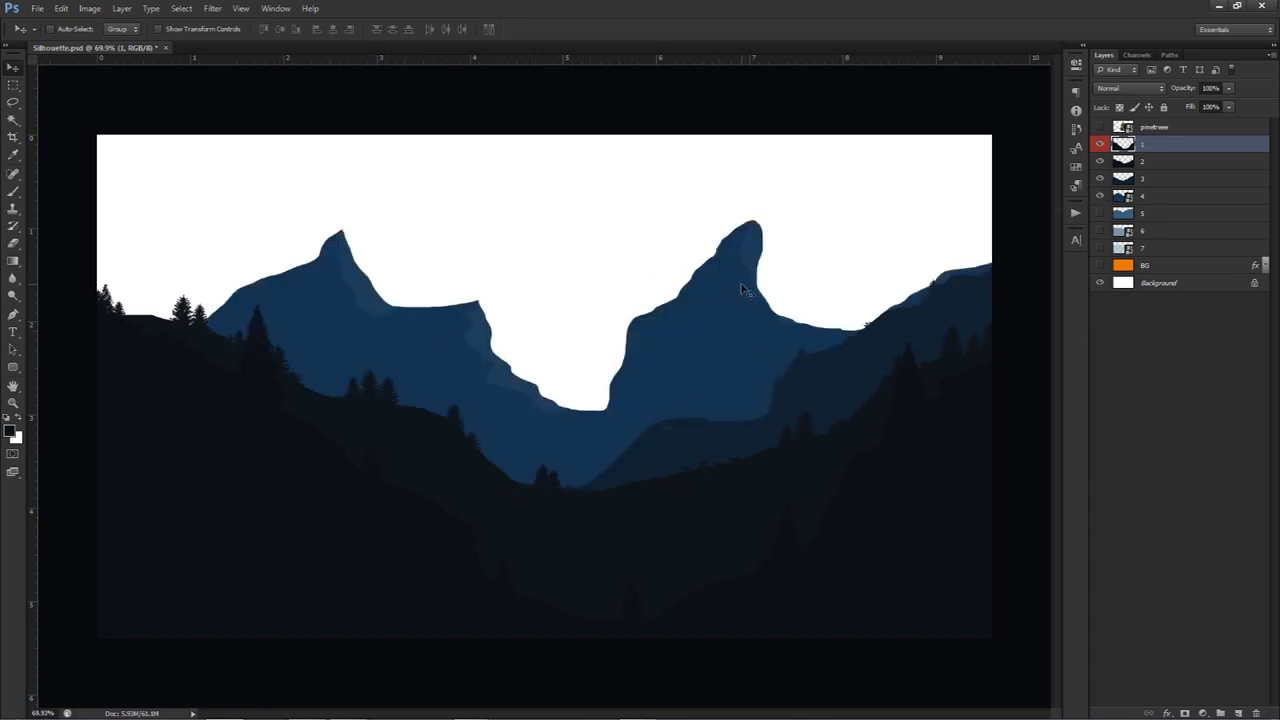
pyautogui.click(1101, 213)
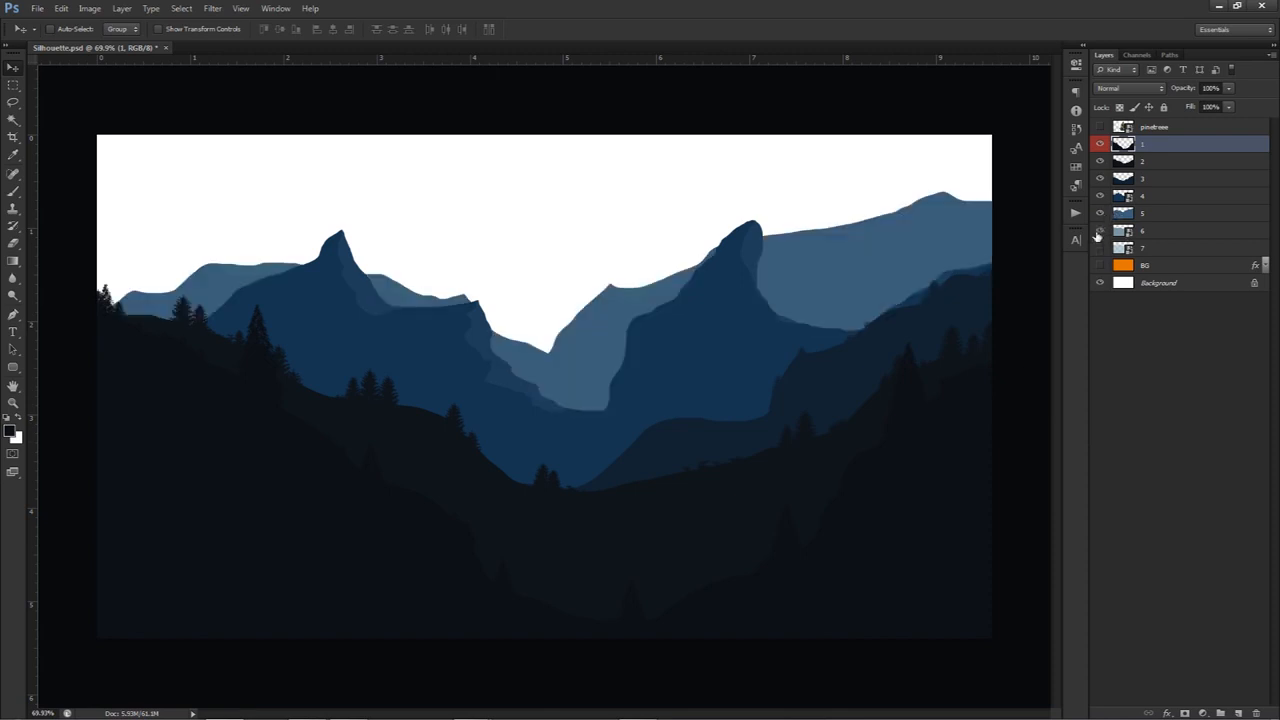
pyautogui.click(1098, 232)
pyautogui.click(1100, 248)
pyautogui.click(1095, 282)
pyautogui.click(1097, 266)
pyautogui.click(1100, 283)
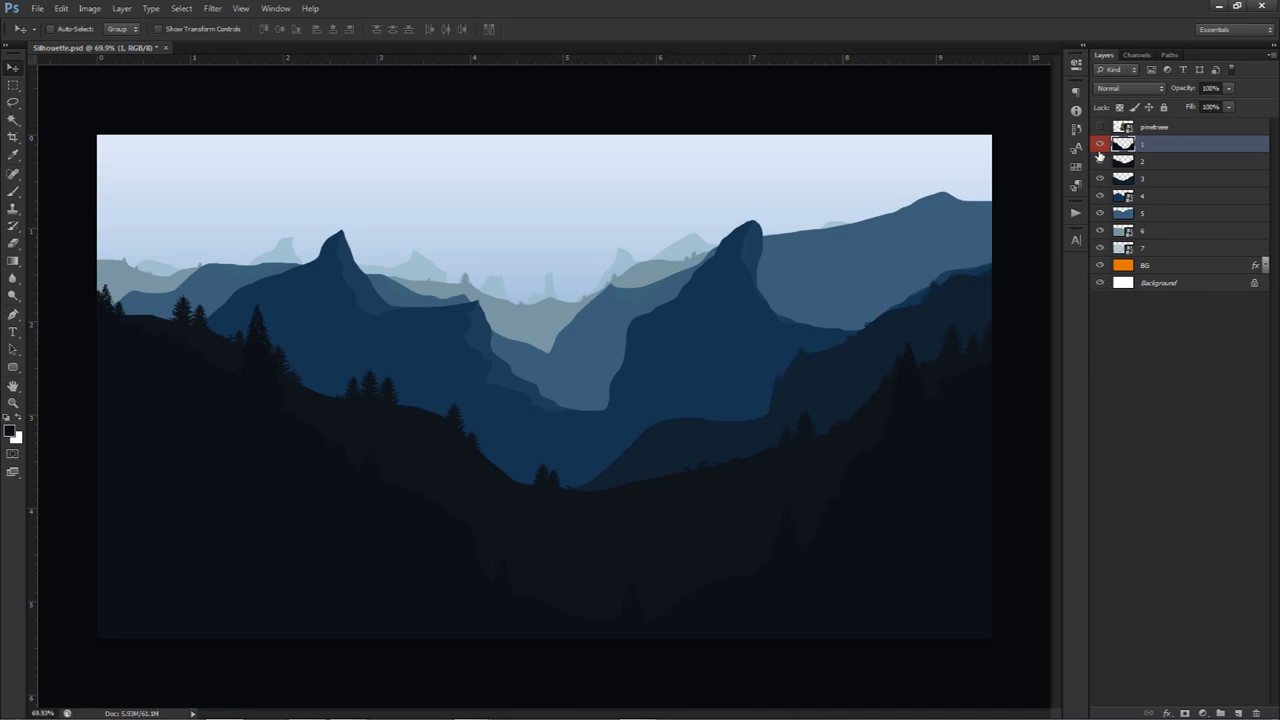
# Hide layers 1 to 7 and BG, and add a new empty layer above layer 1 for brush painting
pyautogui.keyDown('alt'); pyautogui.click(1100, 282); pyautogui.keyUp('alt')
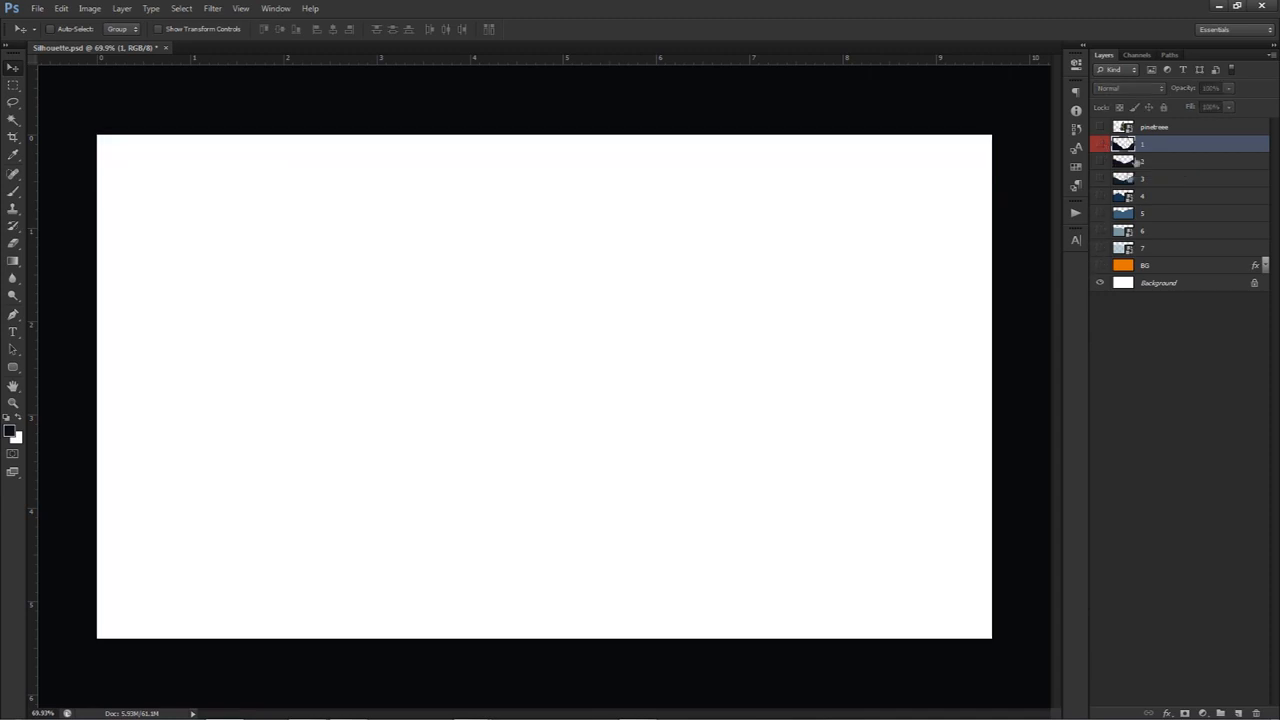
pyautogui.click(1238, 713)
pyautogui.press('b')
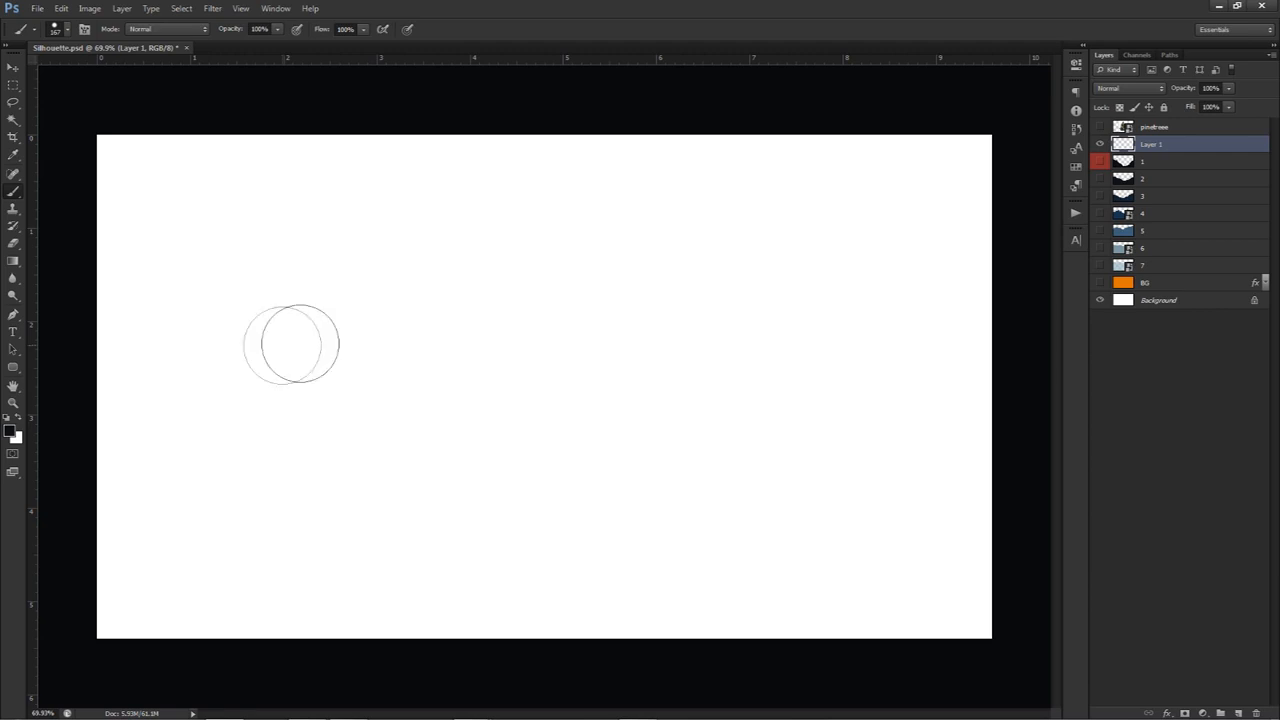
pyautogui.click(1101, 162)
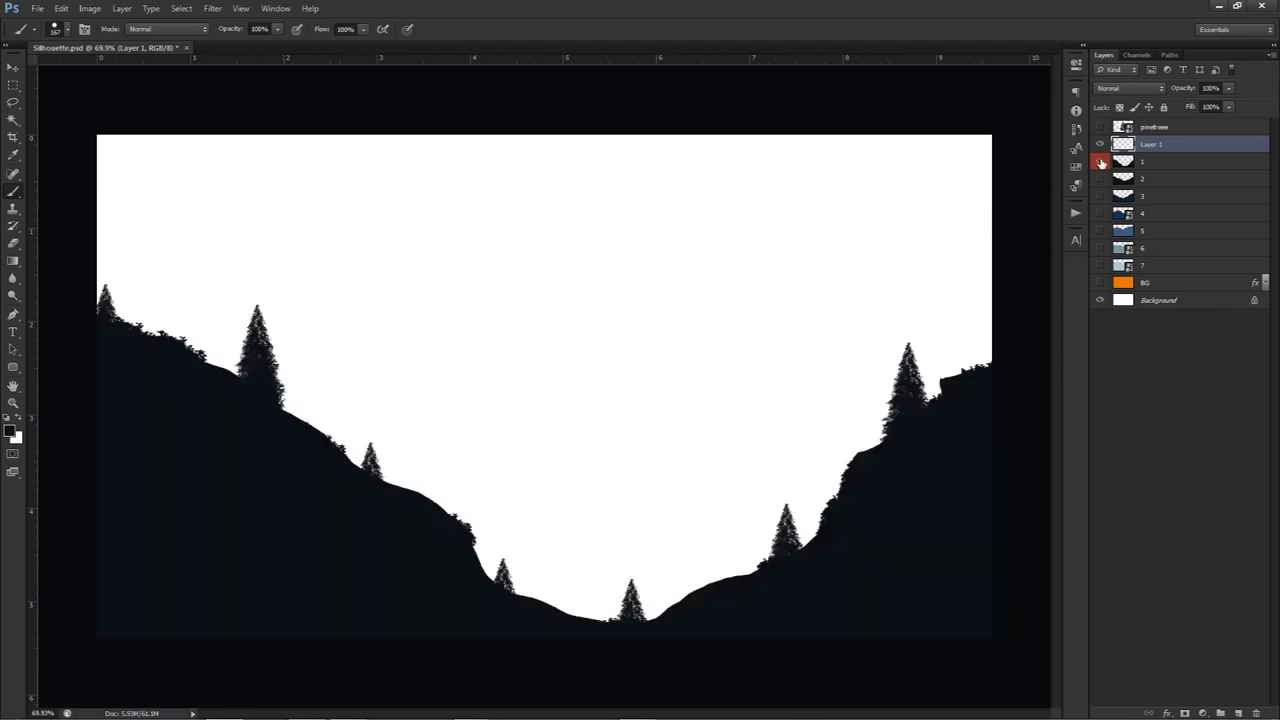
pyautogui.click(1101, 163)
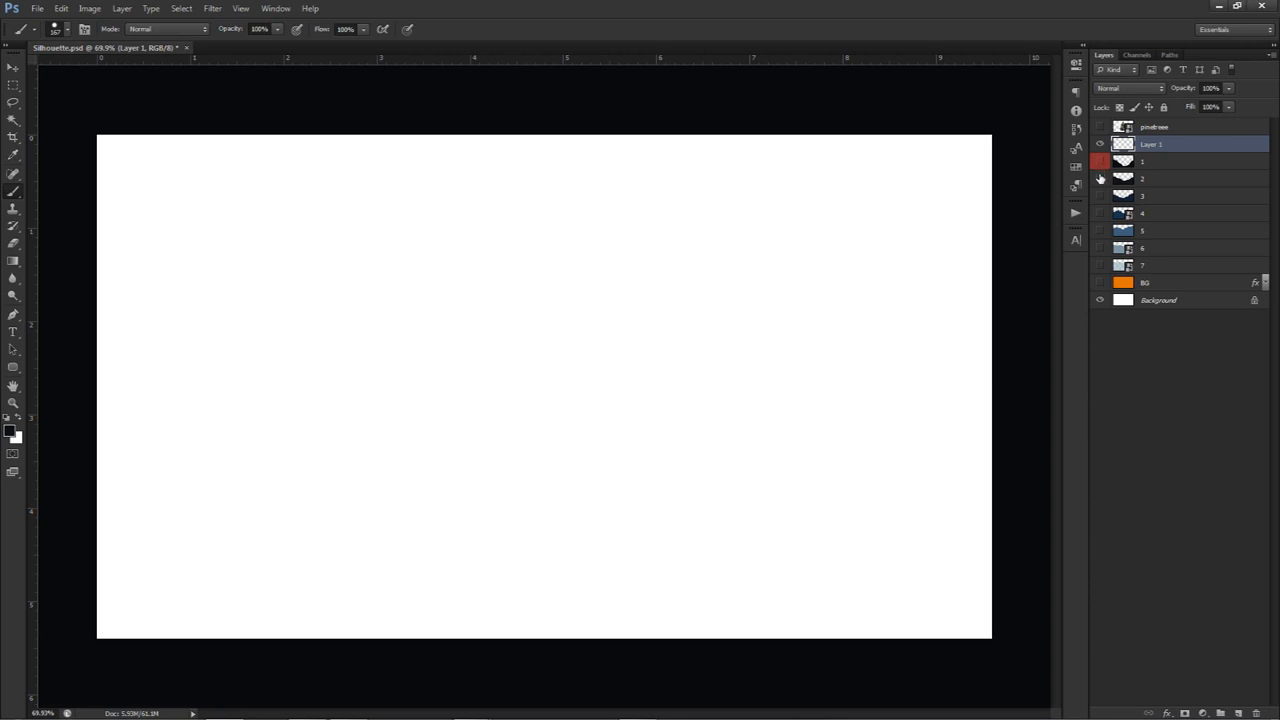
# Paint a dark foreground hill silhouette across the lower canvas on the new layer with a 136 px hard brush
pyautogui.moveTo(374, 409); pyautogui.dragTo(320, 411)
pyautogui.moveTo(92, 416)
pyautogui.mouseDown()
pyautogui.moveTo(160, 511)
pyautogui.moveTo(274, 603)
pyautogui.moveTo(378, 616)
pyautogui.moveTo(193, 531)
pyautogui.mouseUp()
pyautogui.moveTo(104, 506); pyautogui.dragTo(127, 506)
pyautogui.moveTo(95, 486)
pyautogui.mouseDown()
pyautogui.moveTo(249, 634)
pyautogui.moveTo(143, 576)
pyautogui.moveTo(161, 611)
pyautogui.moveTo(151, 632)
pyautogui.moveTo(654, 640)
pyautogui.moveTo(888, 597)
pyautogui.moveTo(996, 356)
pyautogui.moveTo(848, 676)
pyautogui.moveTo(981, 630)
pyautogui.moveTo(616, 632)
pyautogui.moveTo(436, 615)
pyautogui.moveTo(219, 555)
pyautogui.moveTo(81, 400)
pyautogui.moveTo(169, 476)
pyautogui.moveTo(347, 556)
pyautogui.moveTo(595, 609)
pyautogui.moveTo(775, 595)
pyautogui.moveTo(944, 516)
pyautogui.moveTo(1047, 375)
pyautogui.mouseUp()
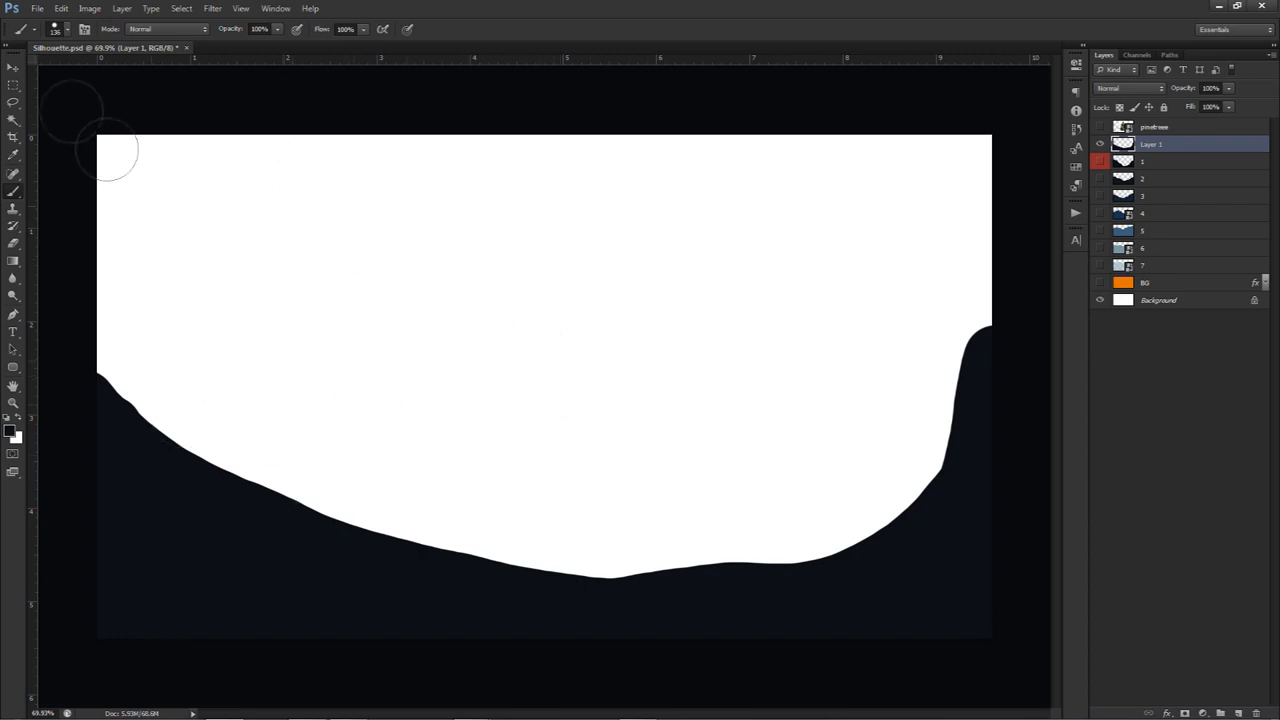
# Set the brush tip spacing to 32% and paint test strokes along the hill and across the empty sky
pyautogui.click(84, 30)
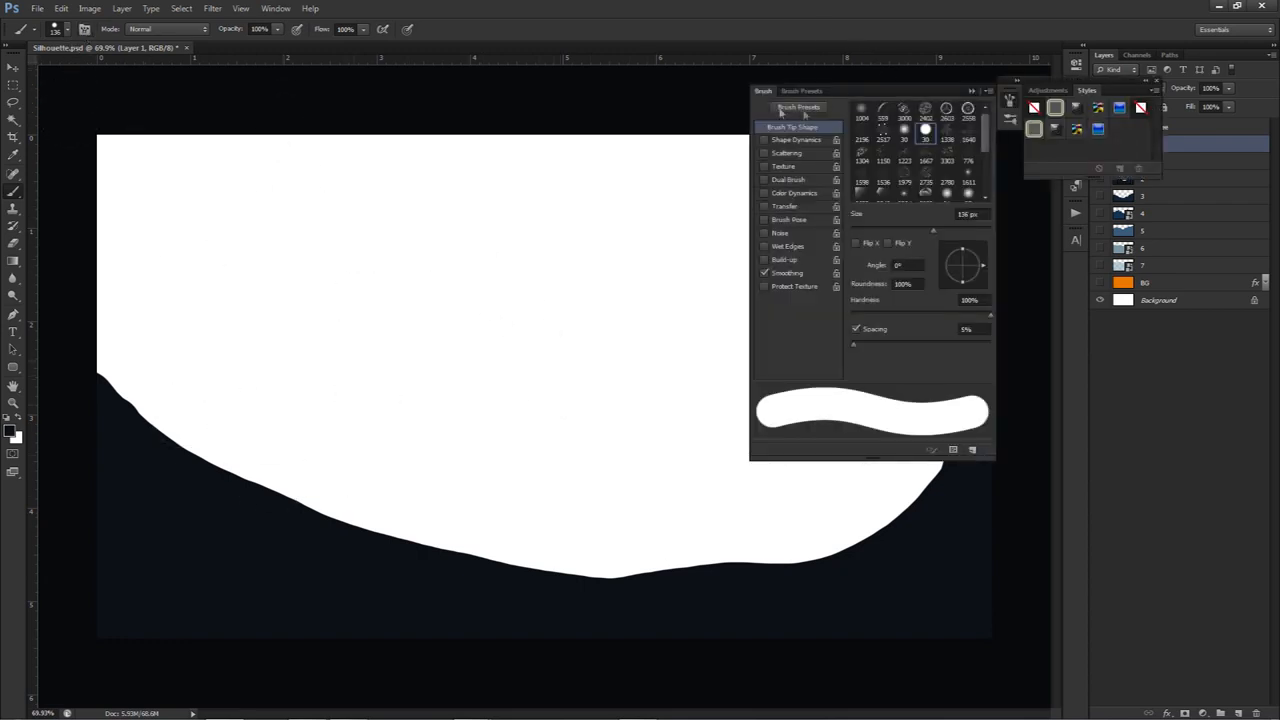
pyautogui.click(966, 330)
pyautogui.moveTo(852, 346); pyautogui.dragTo(874, 346)
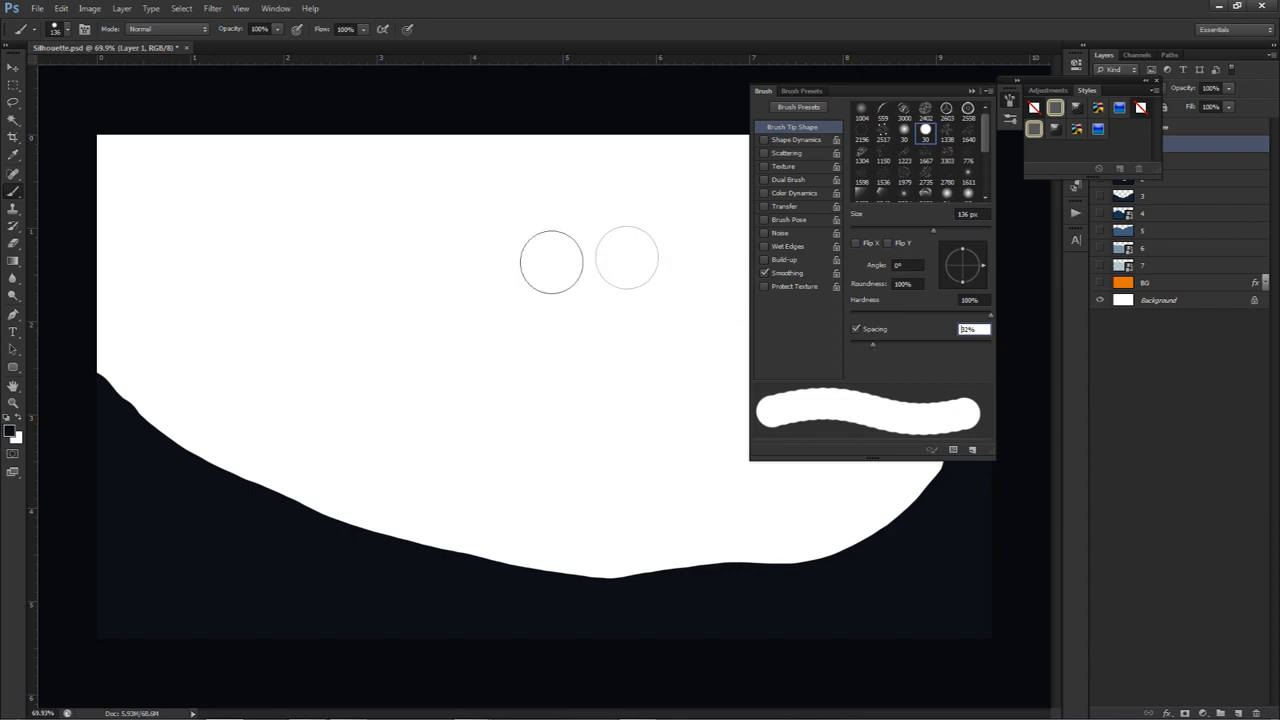
pyautogui.moveTo(88, 370)
pyautogui.mouseDown()
pyautogui.moveTo(209, 490)
pyautogui.moveTo(318, 538)
pyautogui.moveTo(609, 594)
pyautogui.moveTo(726, 576)
pyautogui.moveTo(854, 580)
pyautogui.mouseUp()
pyautogui.moveTo(257, 277)
pyautogui.mouseDown()
pyautogui.moveTo(372, 317)
pyautogui.moveTo(595, 310)
pyautogui.moveTo(464, 247)
pyautogui.moveTo(305, 225)
pyautogui.moveTo(550, 277)
pyautogui.moveTo(593, 270)
pyautogui.moveTo(374, 199)
pyautogui.moveTo(626, 221)
pyautogui.moveTo(426, 351)
pyautogui.moveTo(562, 356)
pyautogui.moveTo(370, 279)
pyautogui.moveTo(514, 423)
pyautogui.moveTo(643, 446)
pyautogui.moveTo(404, 403)
pyautogui.moveTo(285, 290)
pyautogui.mouseUp()
# Set the brush spacing to 11%, paint a test stroke, and undo all the test strokes
pyautogui.click(976, 329)
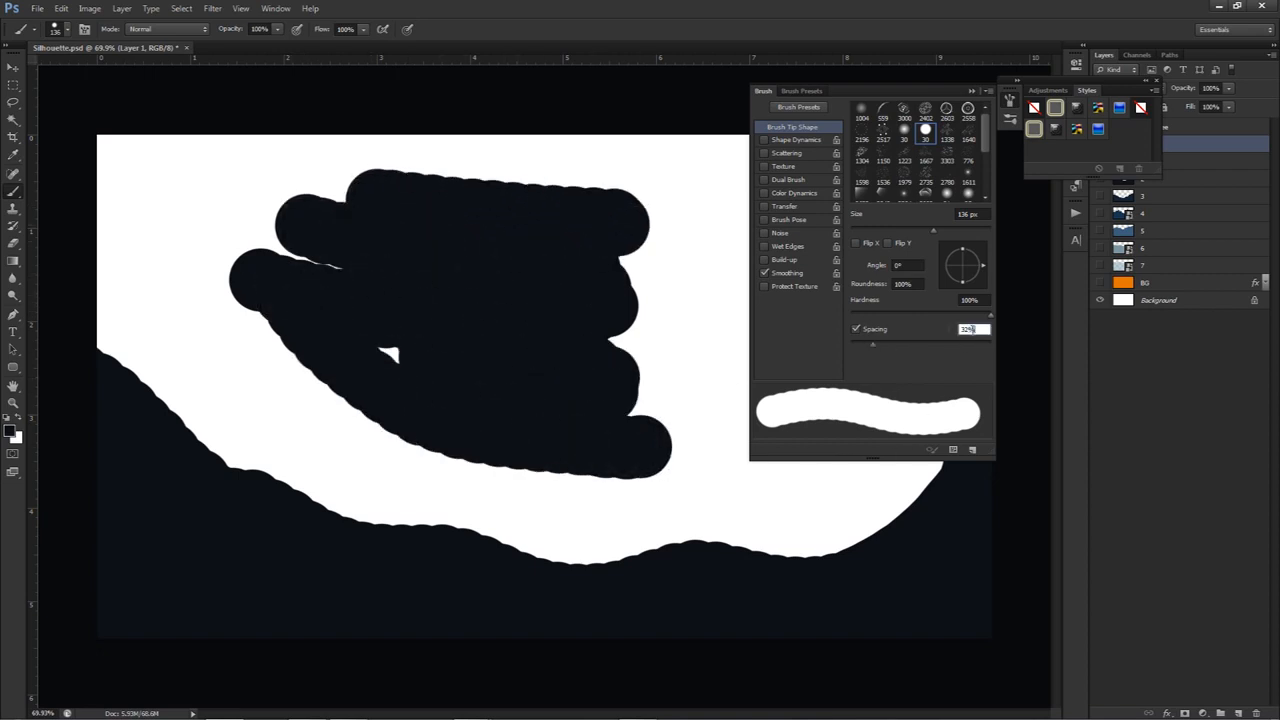
pyautogui.write('11')
pyautogui.moveTo(697, 294)
pyautogui.mouseDown()
pyautogui.moveTo(622, 398)
pyautogui.moveTo(694, 263)
pyautogui.mouseUp()
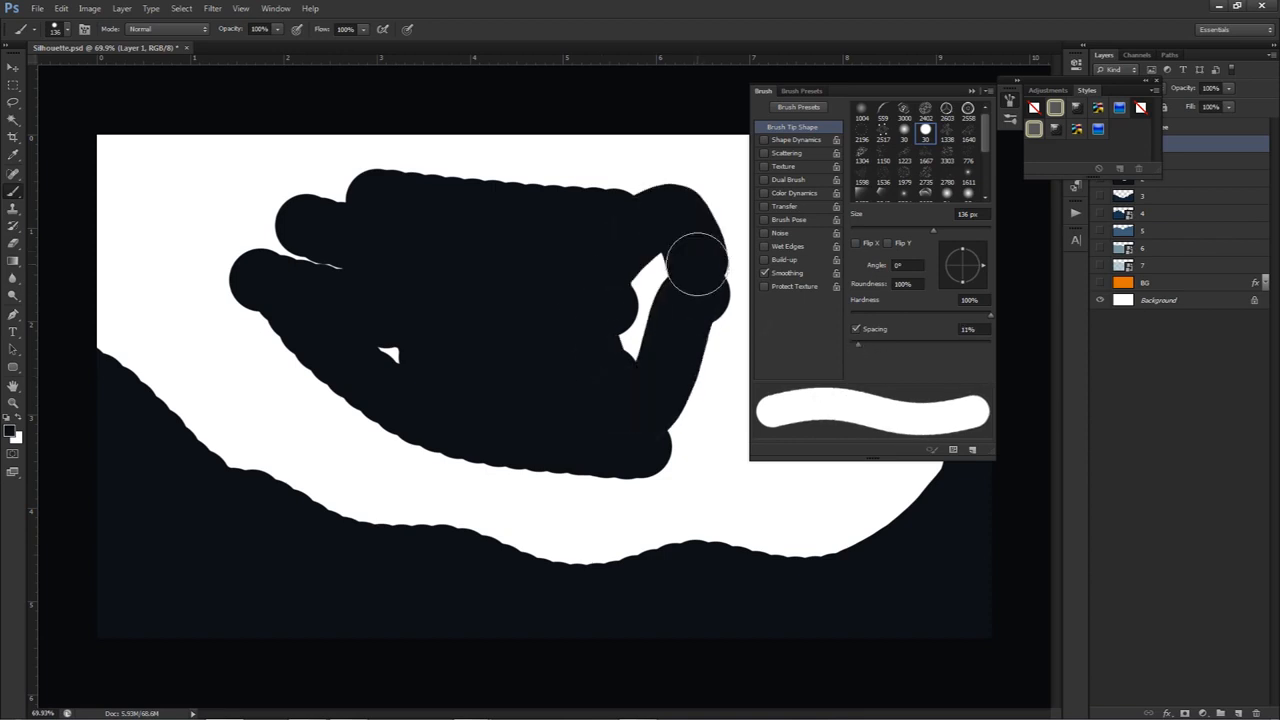
pyautogui.hotkey('ctrl', 'z')
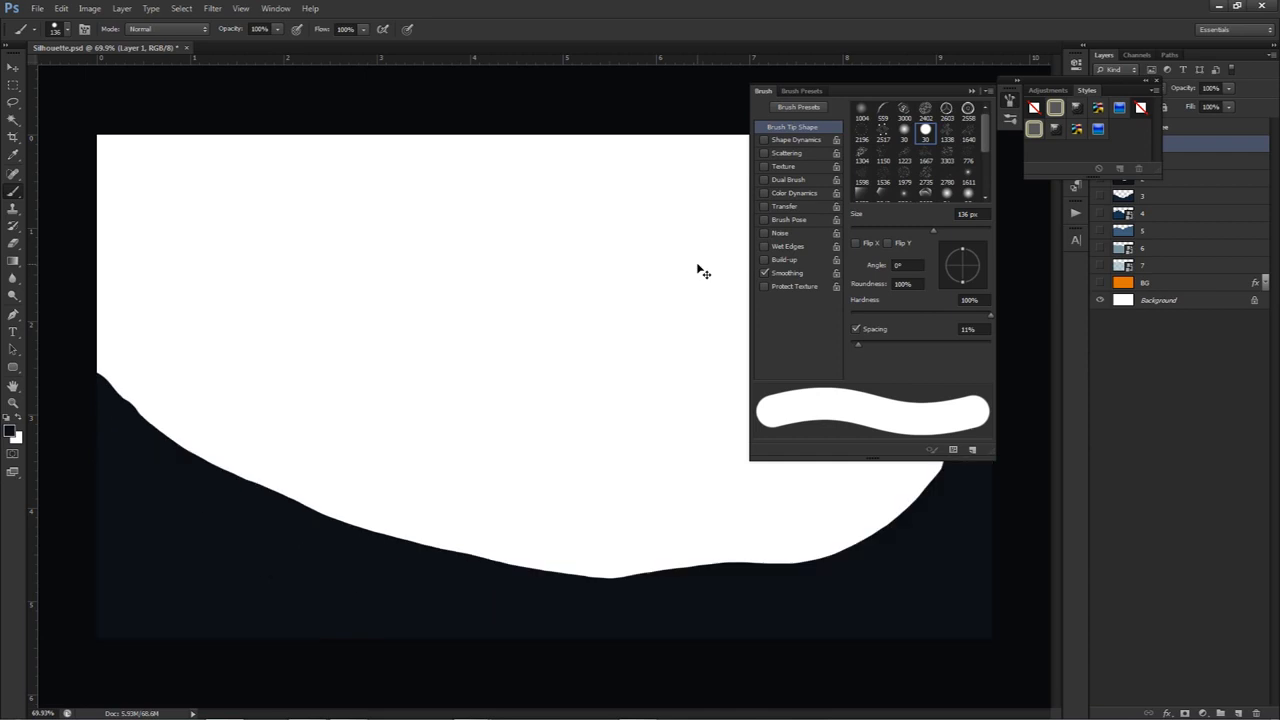
pyautogui.click(1011, 100)
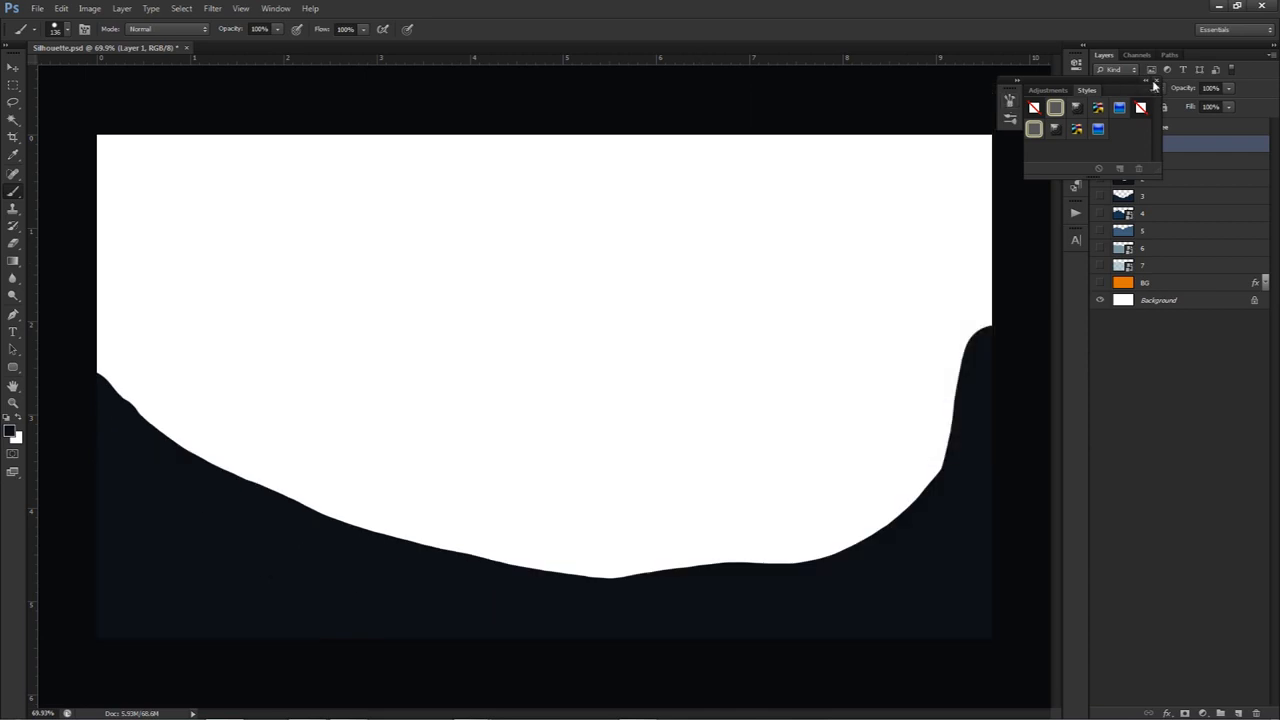
pyautogui.click(1157, 81)
# Place the snowy mountain PNG at its default size and delete the painted hill layer beneath it
pyautogui.press('v')
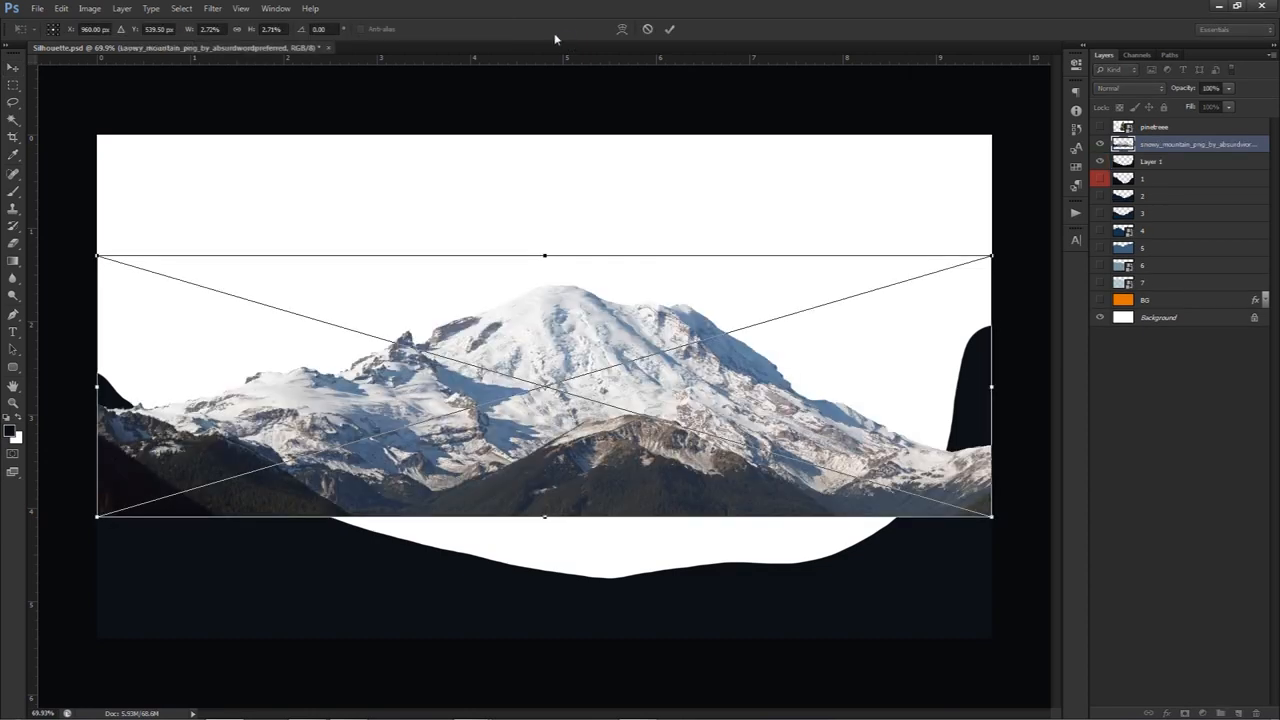
pyautogui.press('Return')
pyautogui.click(1150, 162)
pyautogui.press('Delete')
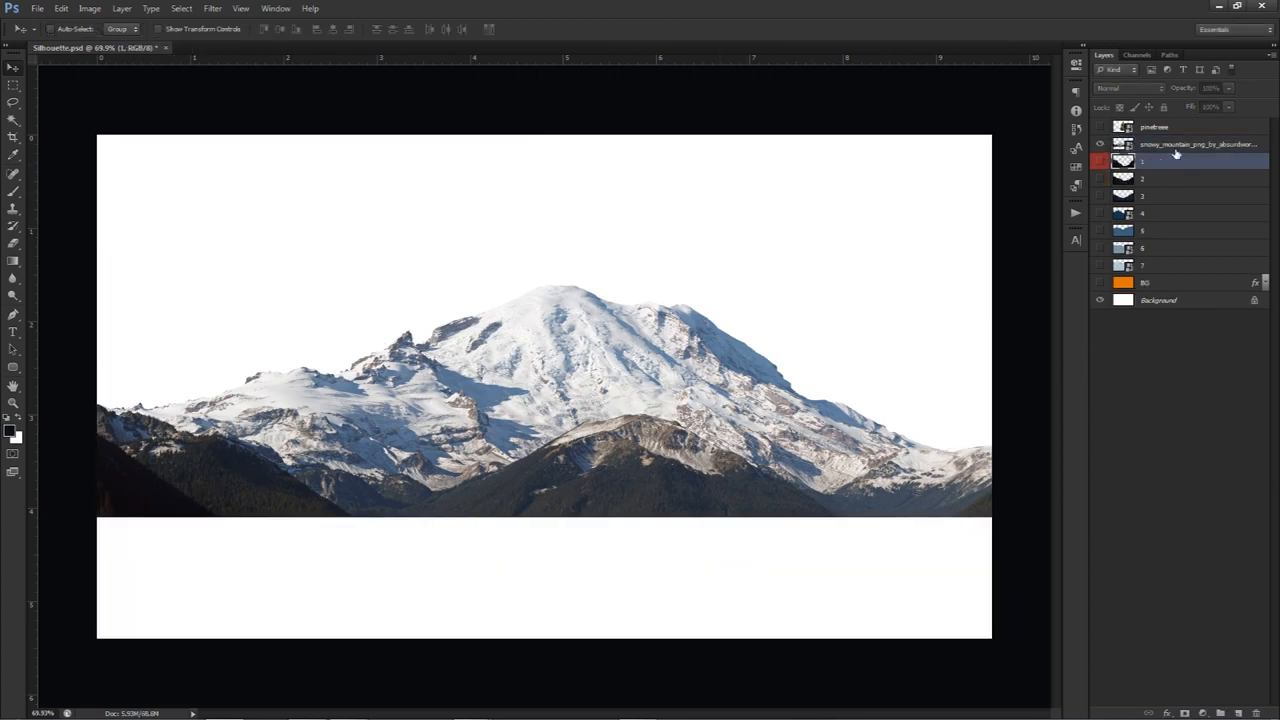
# Move the snowy mountain image straight down to rest on the canvas's bottom edge
pyautogui.click(1171, 148)
pyautogui.moveTo(840, 226); pyautogui.dragTo(791, 354)
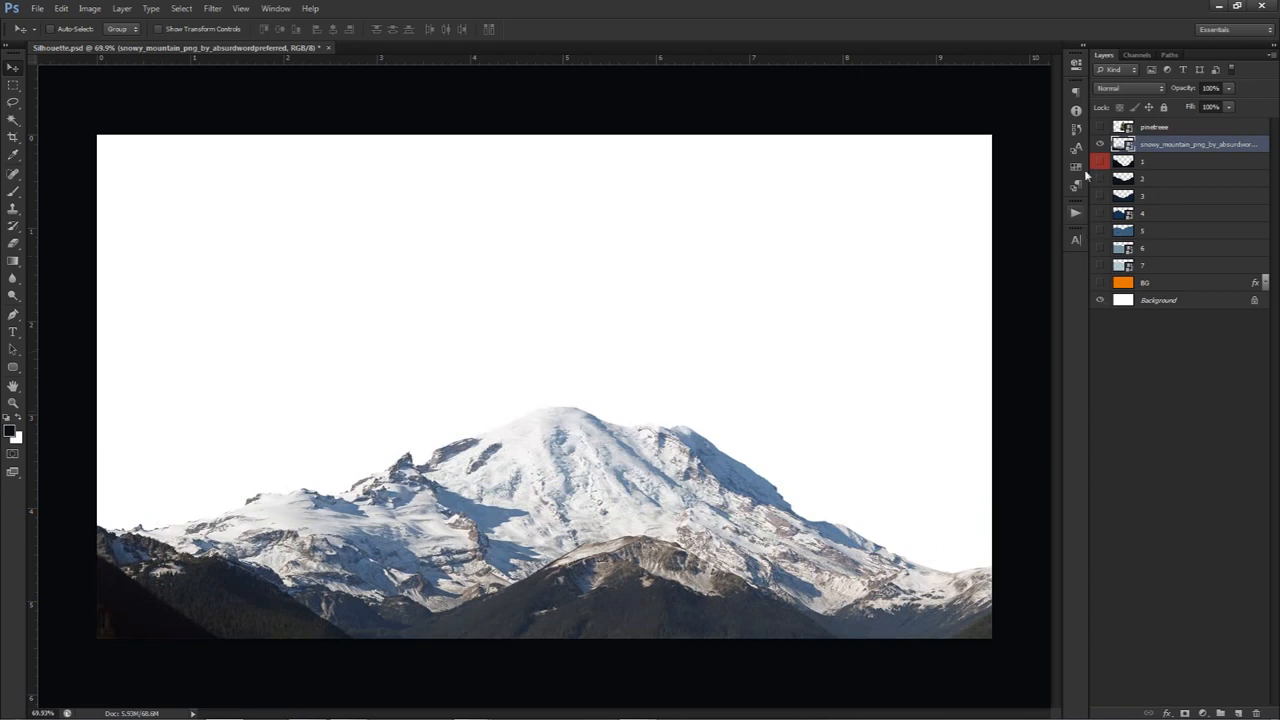
# Rename the snowy mountain layer as g and add a Color Overlay effect to it
pyautogui.doubleClick(1165, 145)
pyautogui.write('0')
pyautogui.press('Return')
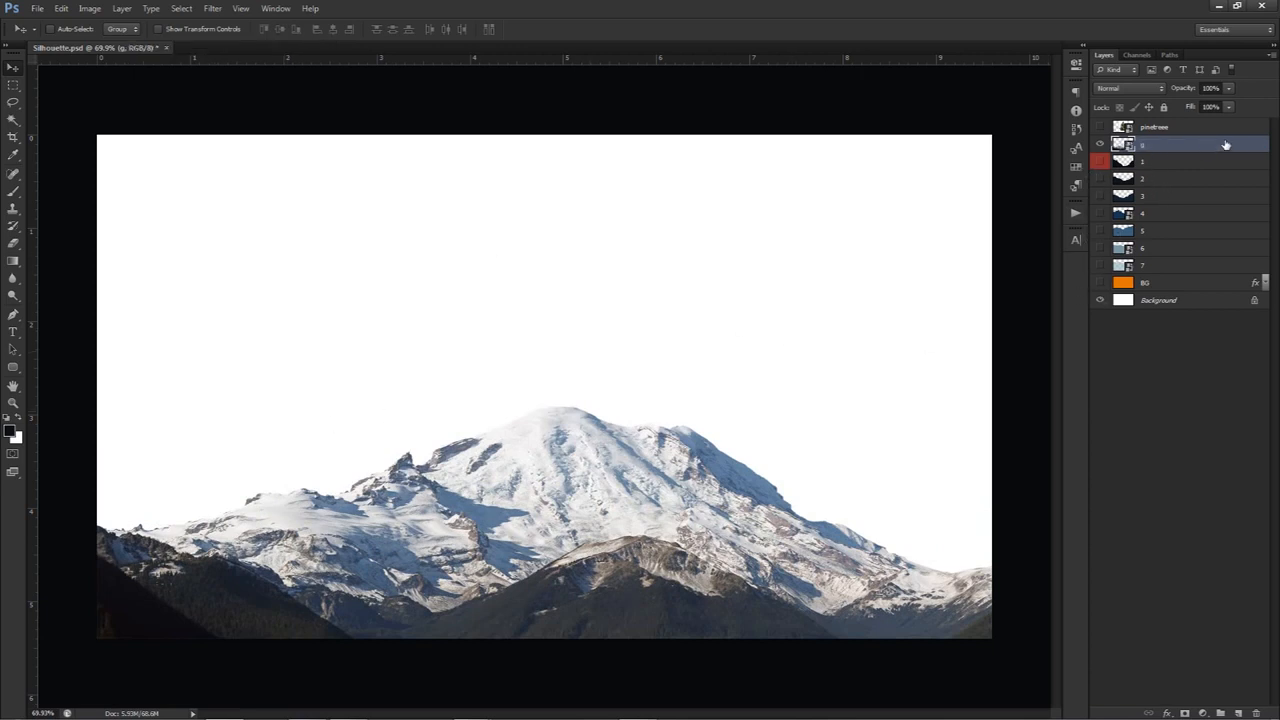
pyautogui.doubleClick(1221, 148)
pyautogui.moveTo(787, 184); pyautogui.dragTo(765, 155)
pyautogui.click(770, 313)
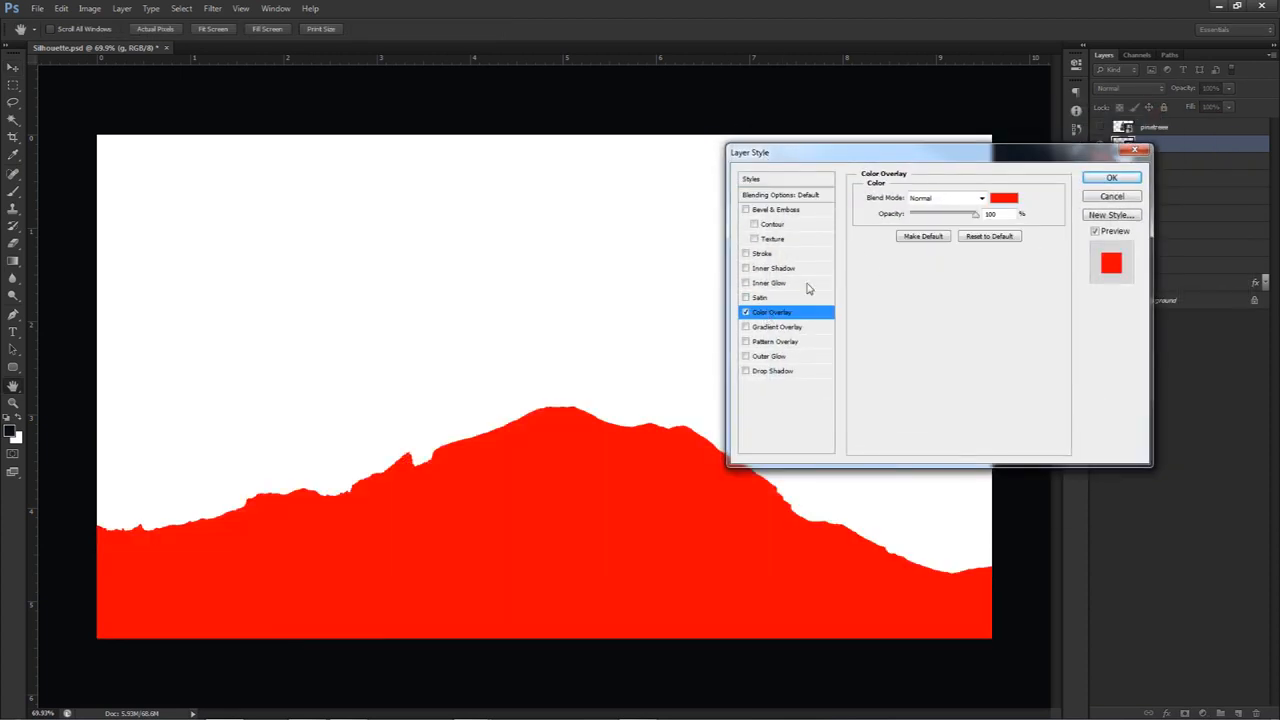
# Set the mountain's Color Overlay to the near-black navy 111218 and apply the layer style
pyautogui.click(1004, 198)
pyautogui.click(765, 510)
pyautogui.moveTo(913, 455); pyautogui.dragTo(914, 416)
pyautogui.click(782, 513)
pyautogui.click(916, 425)
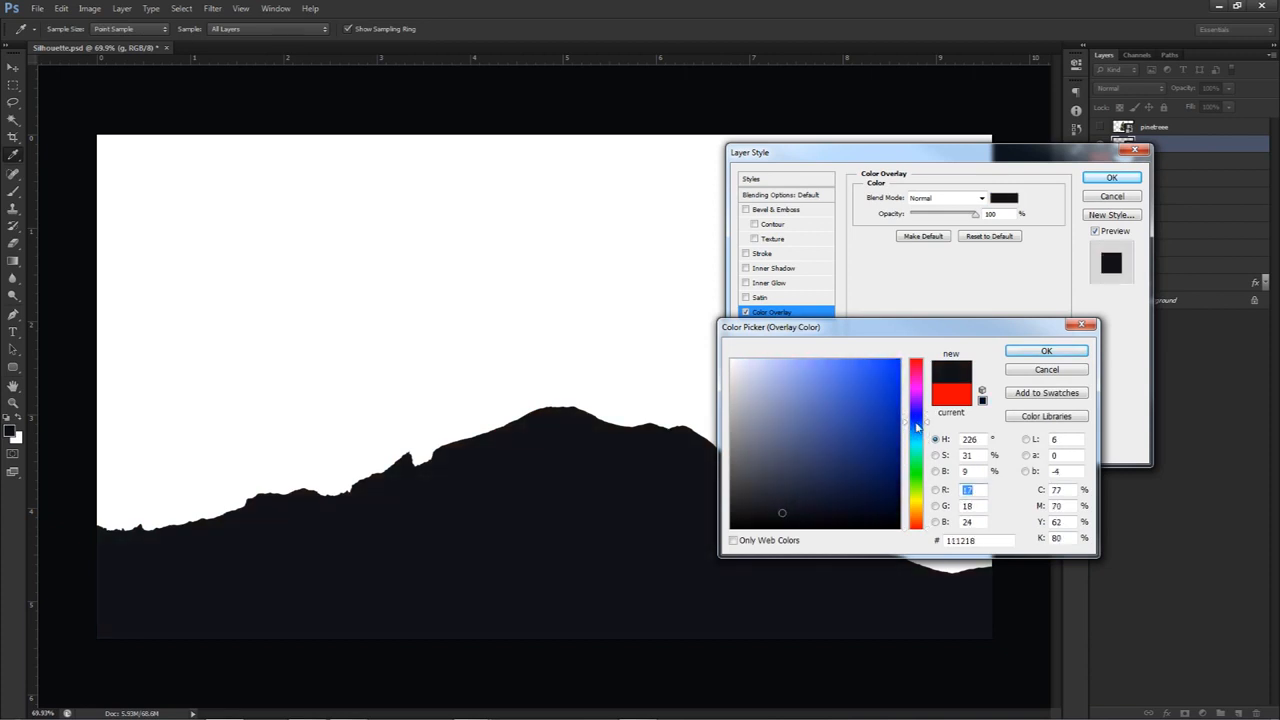
pyautogui.click(1046, 351)
pyautogui.click(1111, 177)
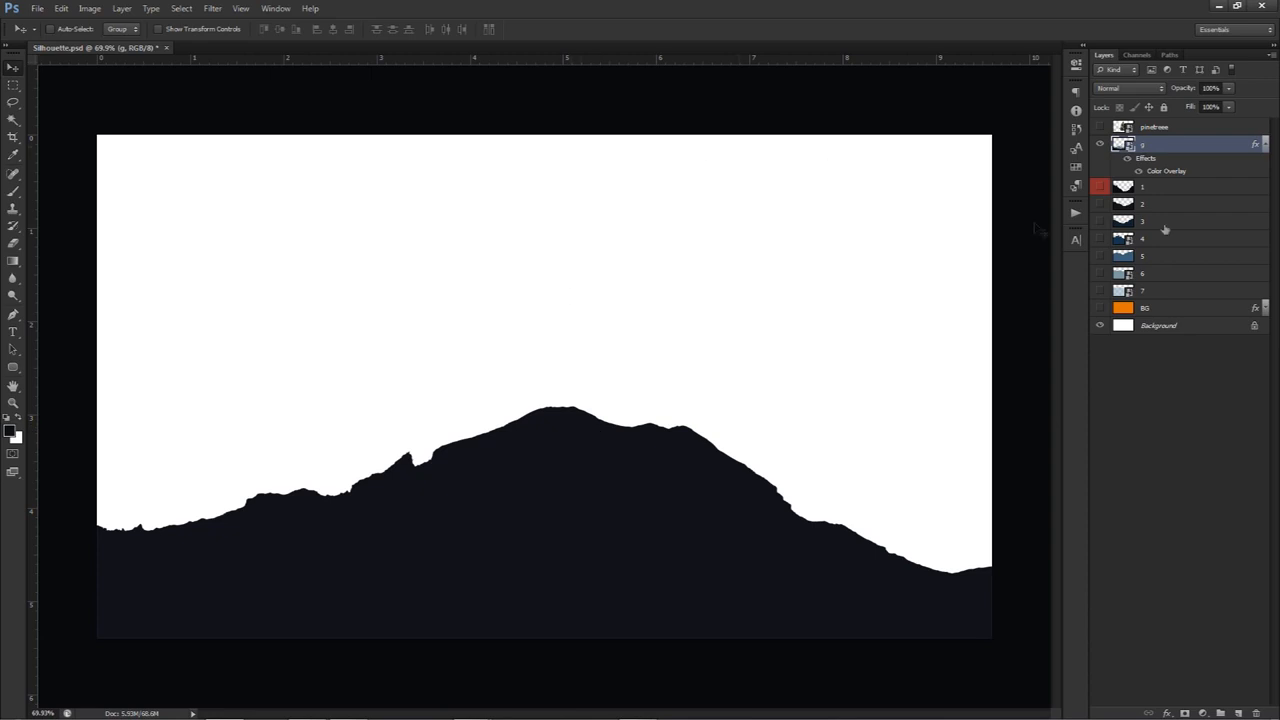
# Show the pine tree layer and select its white background with Color Range at a fuzziness of 200
pyautogui.click(1100, 127)
pyautogui.click(1165, 129)
pyautogui.doubleClick(1150, 126)
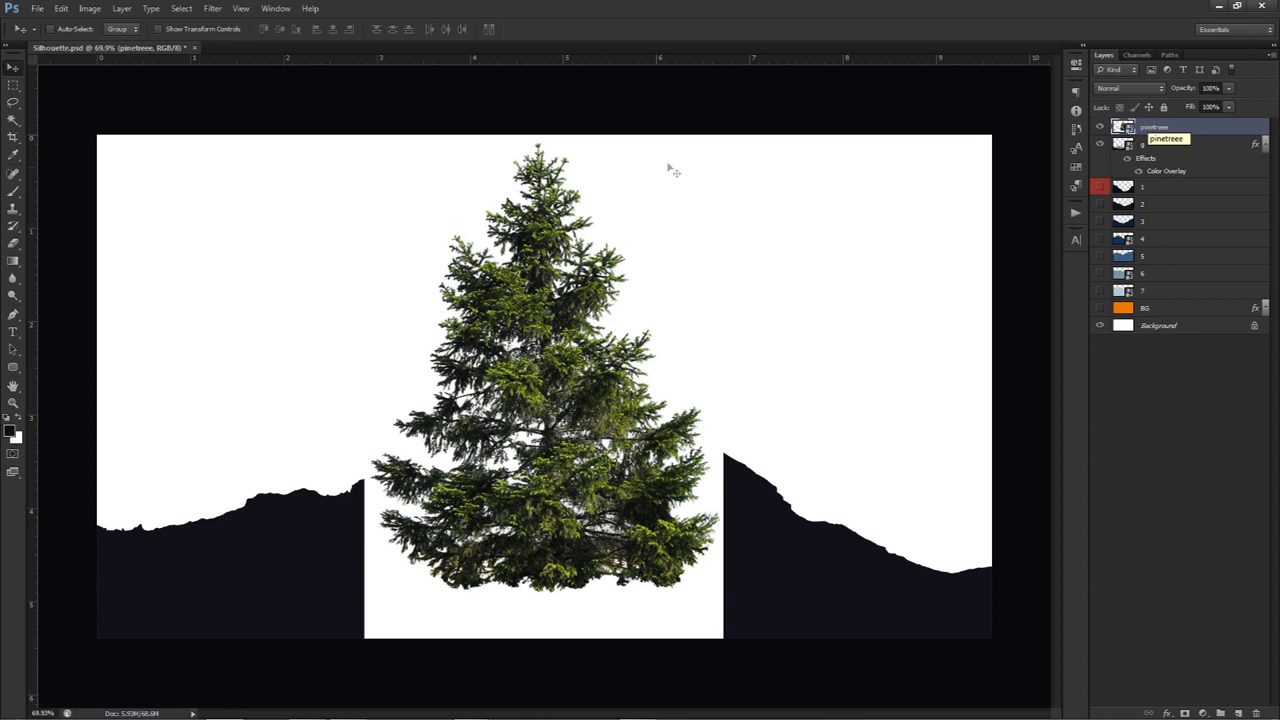
pyautogui.moveTo(528, 376); pyautogui.dragTo(529, 325)
pyautogui.hotkey('ctrl', 'z')
pyautogui.click(190, 9)
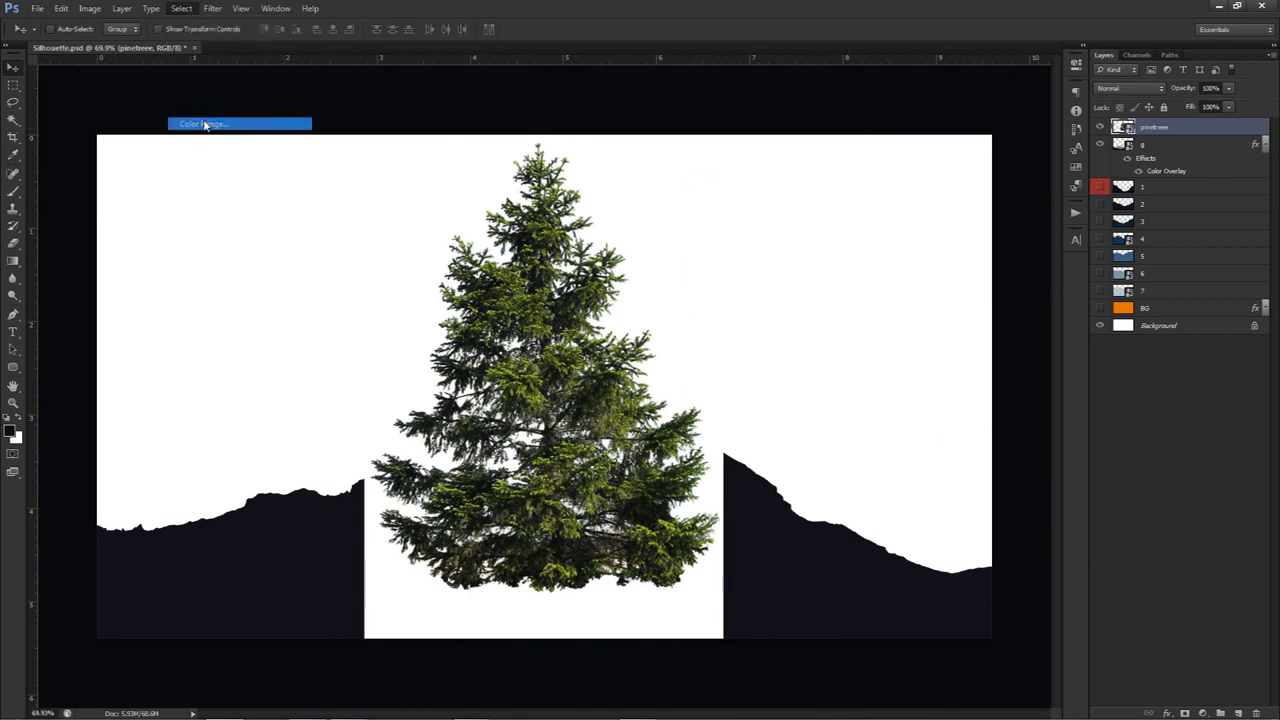
pyautogui.click(205, 123)
pyautogui.click(402, 588)
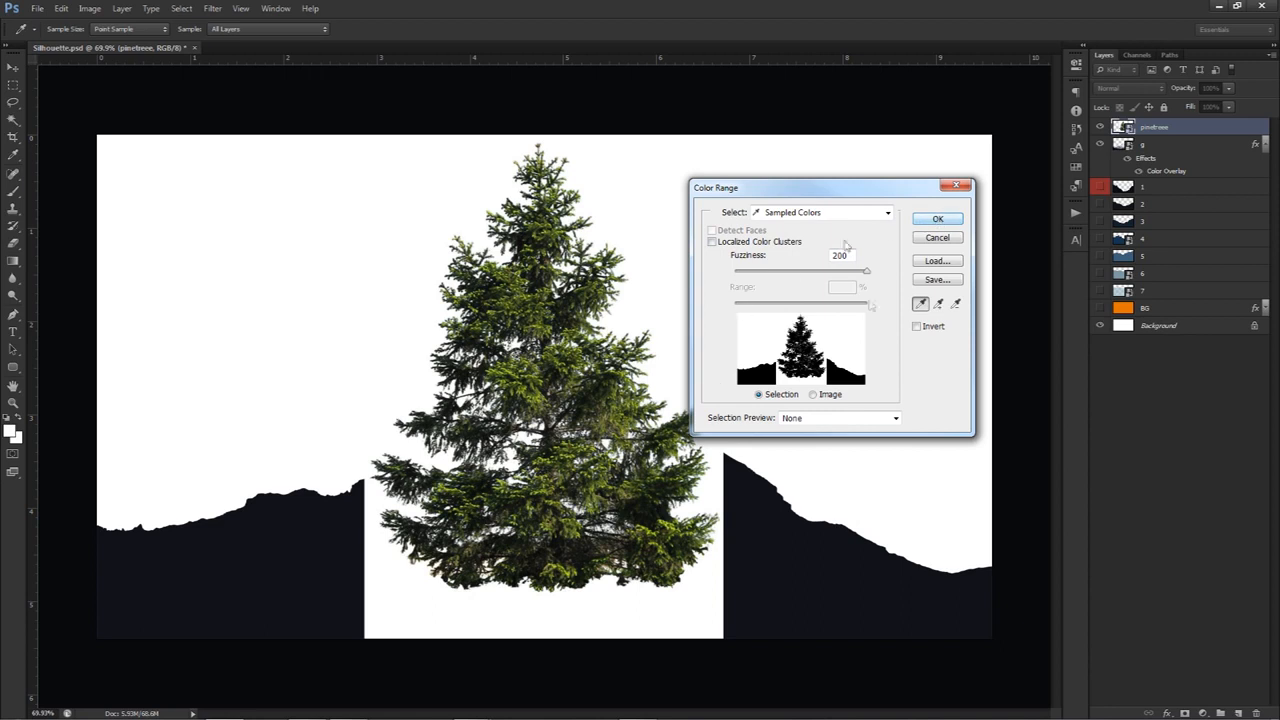
pyautogui.click(938, 218)
# Rasterize the pine tree layer, delete its selected white background, and clear the selection
pyautogui.rightClick(1160, 128)
pyautogui.click(1190, 270)
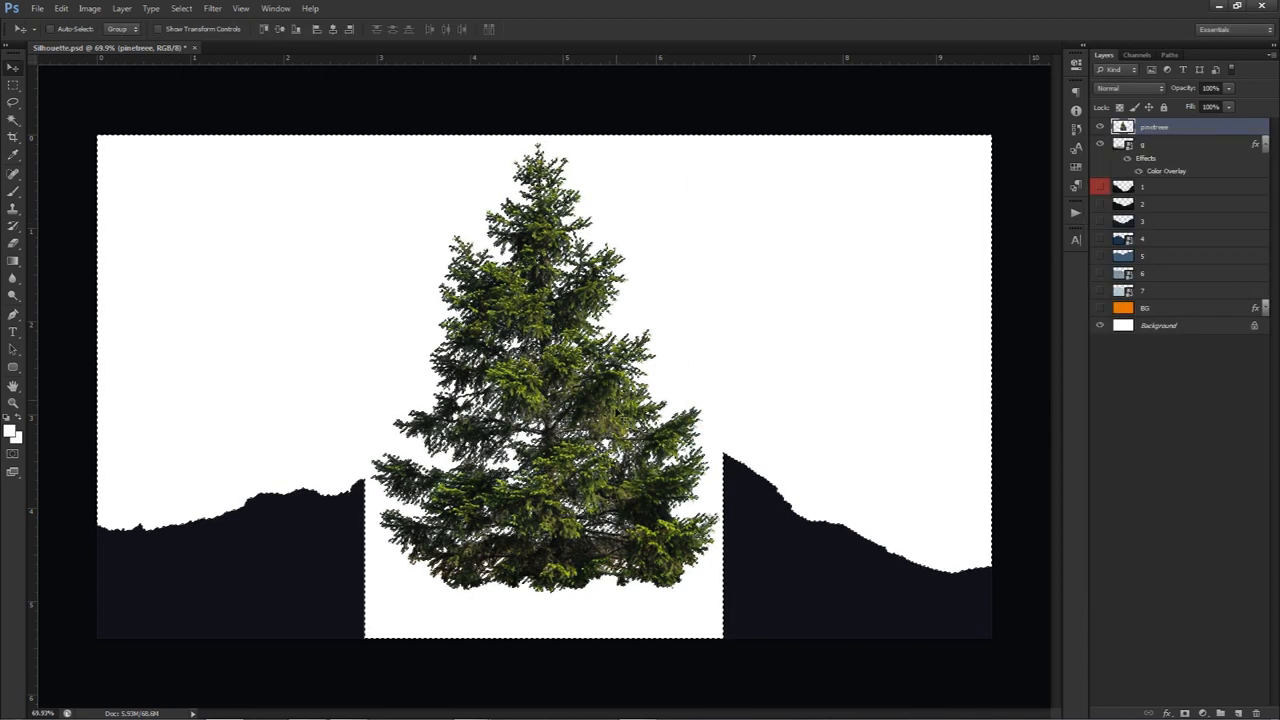
pyautogui.press('Delete')
pyautogui.hotkey('ctrl', 'd')
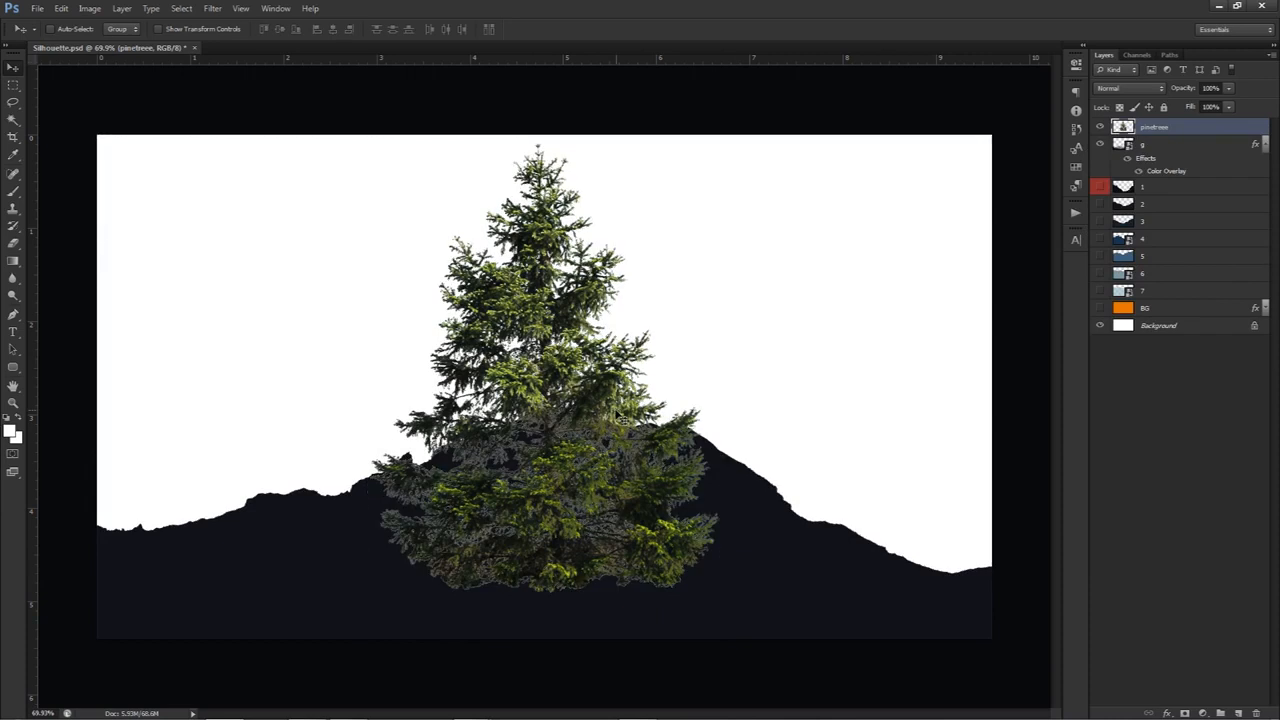
pyautogui.moveTo(604, 382); pyautogui.dragTo(660, 602)
# Give the pine tree a Color Overlay sampled from the dark hill (111218) and rasterize the layer style
pyautogui.doubleClick(1192, 127)
pyautogui.click(778, 311)
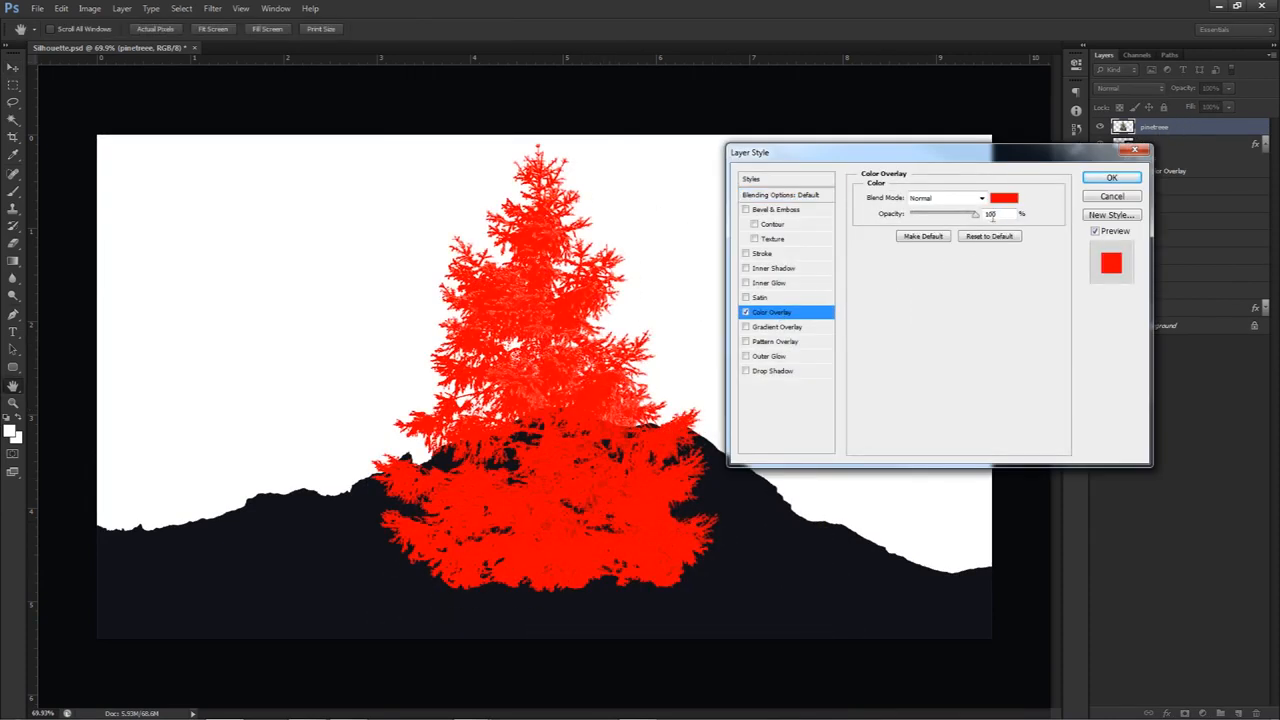
pyautogui.click(1004, 199)
pyautogui.click(384, 524)
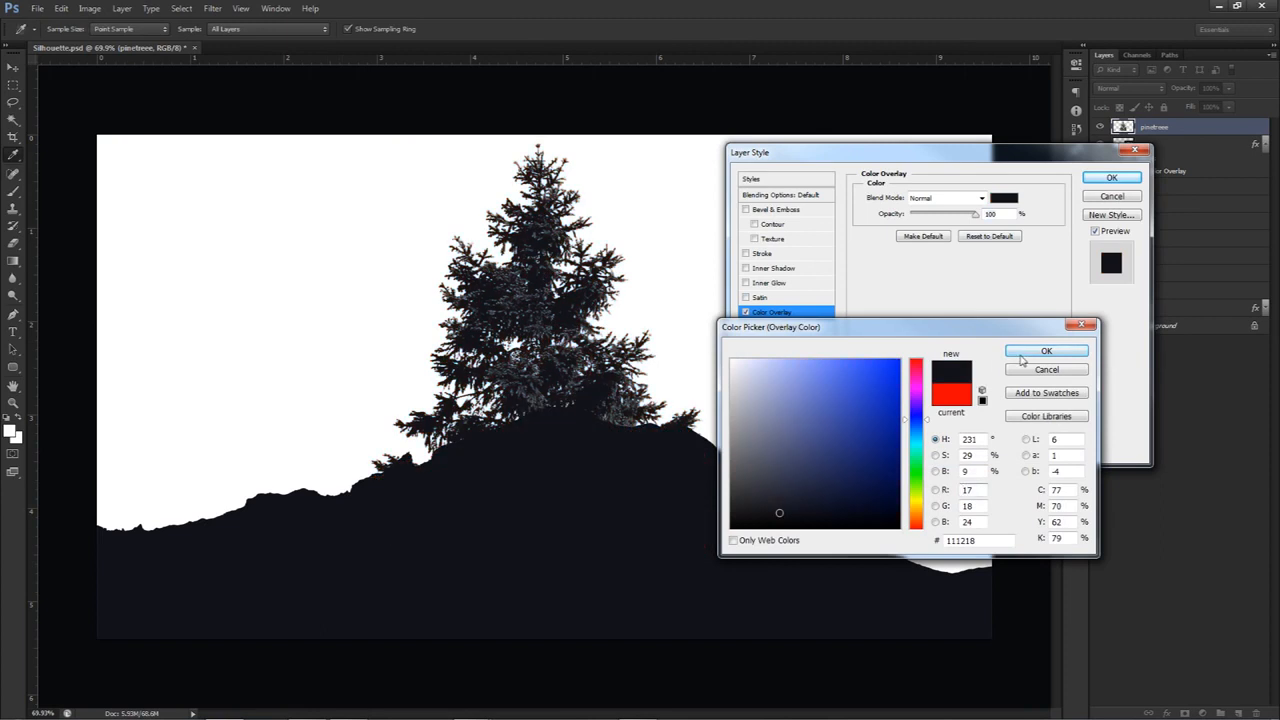
pyautogui.click(1046, 351)
pyautogui.click(1111, 177)
pyautogui.rightClick(1150, 127)
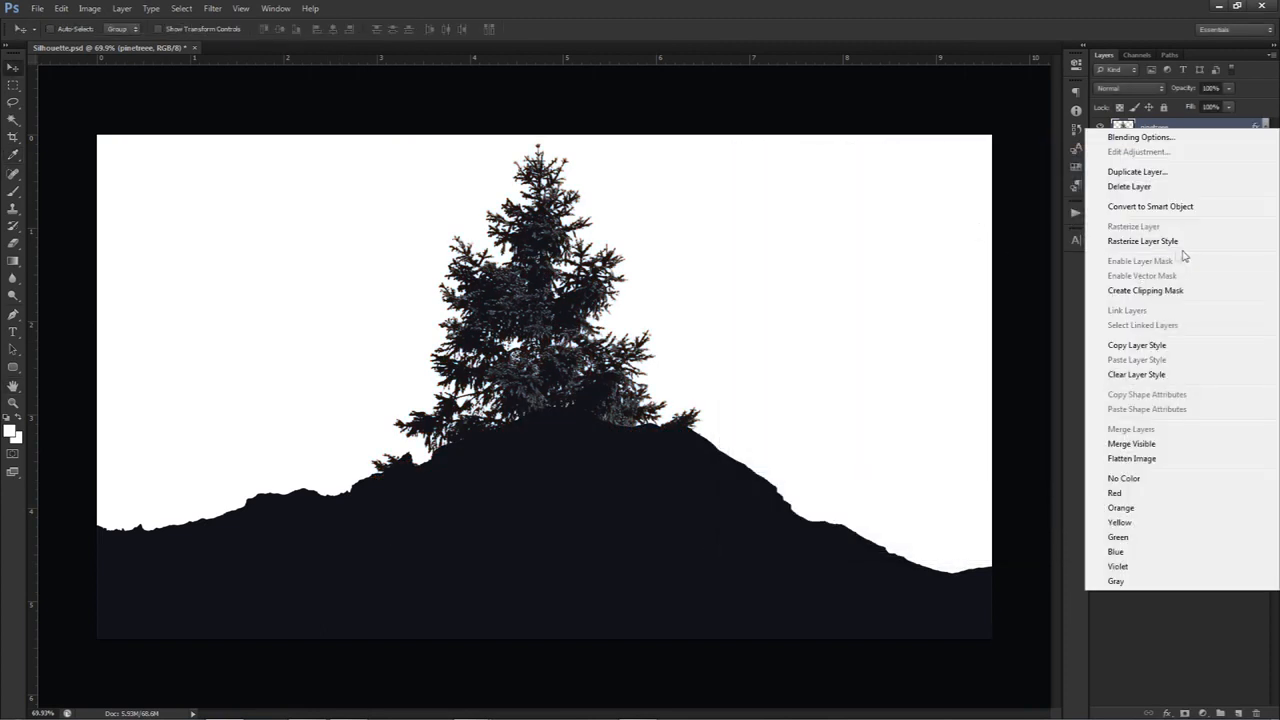
pyautogui.click(1160, 241)
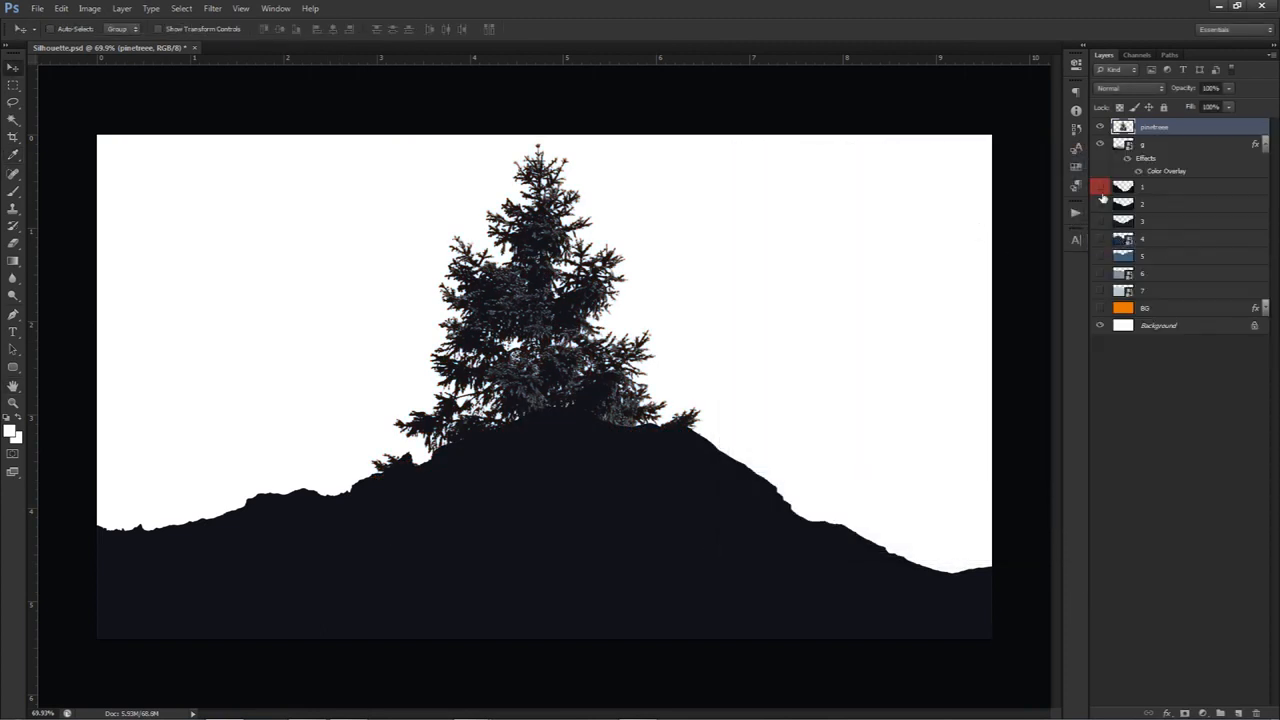
# Duplicate the pine tree layer four times and merge all five tree layers into one solid silhouette
pyautogui.hotkey('ctrl', 'j')
pyautogui.hotkey('ctrl', 'j')
pyautogui.hotkey('ctrl', 'j')
pyautogui.hotkey('ctrl', 'j')
pyautogui.keyDown('shift'); pyautogui.click(1156, 198); pyautogui.keyUp('shift')
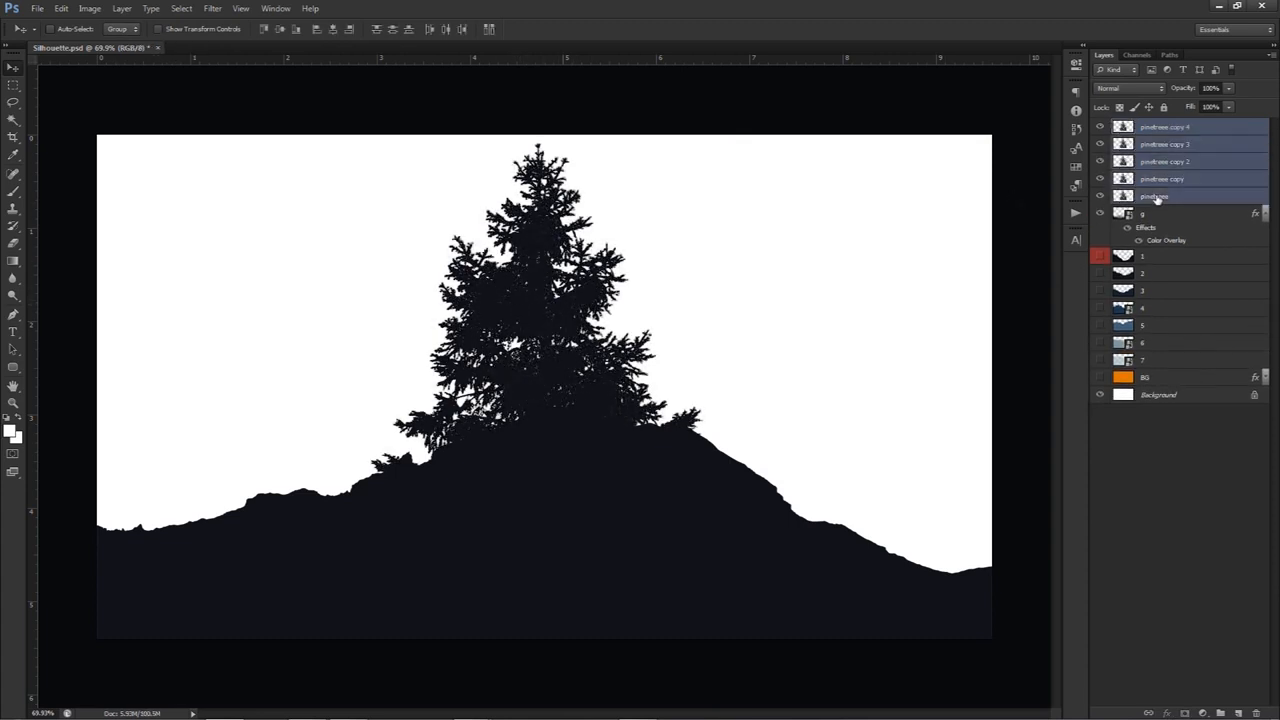
pyautogui.hotkey('ctrl', 'e')
# Scale the merged pine tree down onto the hill's left slope and place a copy on the slope right of the peak
pyautogui.hotkey('ctrl', 't')
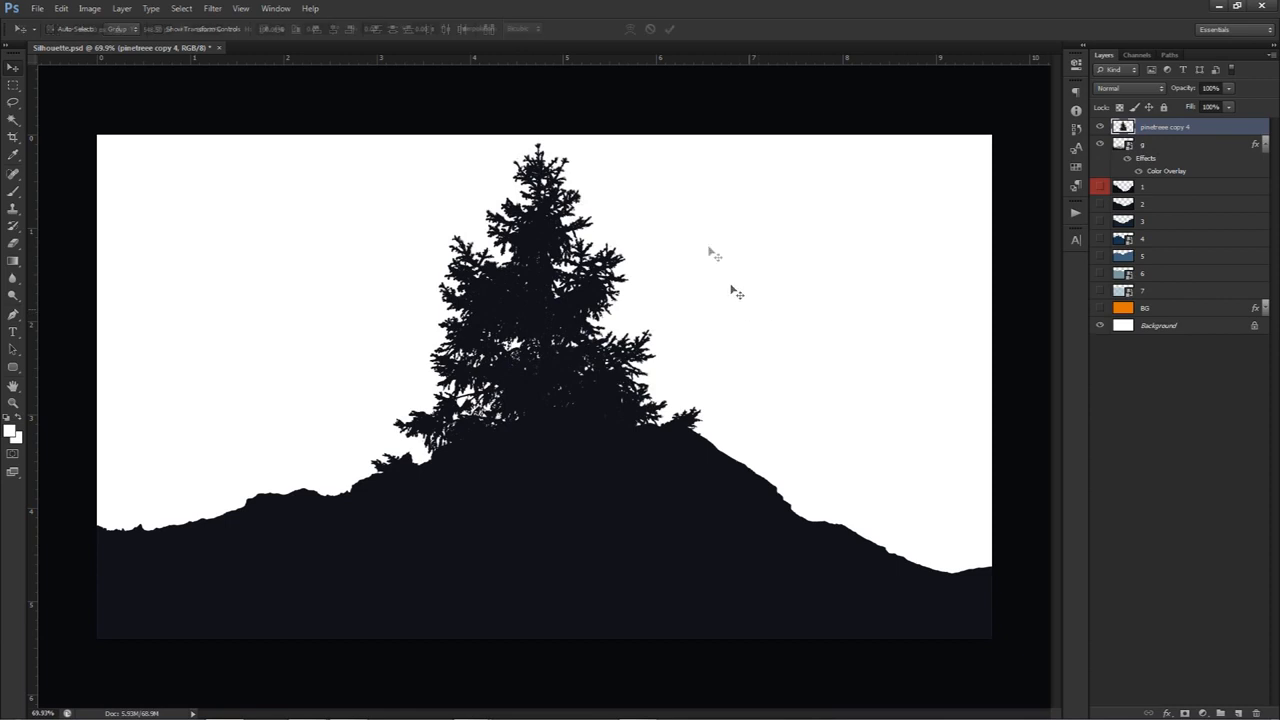
pyautogui.moveTo(706, 156); pyautogui.dragTo(347, 320)
pyautogui.press('Return')
pyautogui.moveTo(312, 424); pyautogui.dragTo(791, 348)
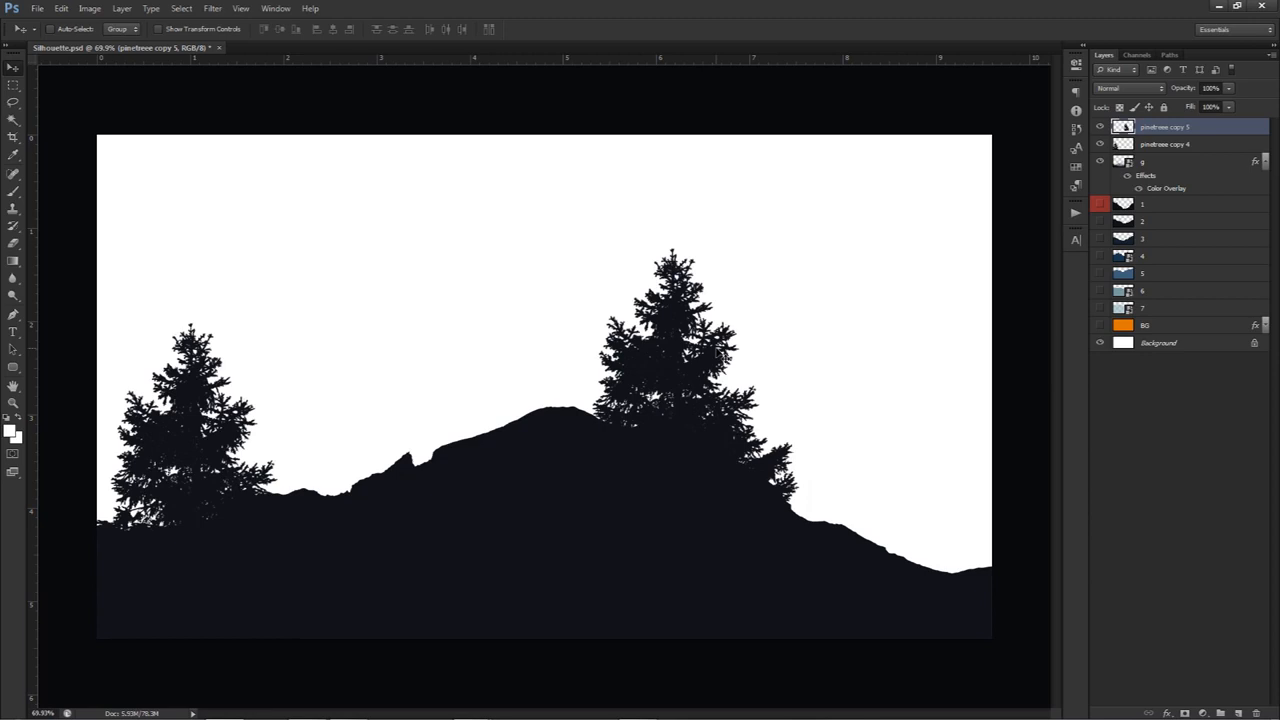
# Delete both pine tree layers and mountain layer g, and show layers 1 to 7 and BG
pyautogui.press('Delete')
pyautogui.press('Delete')
pyautogui.press('Delete')
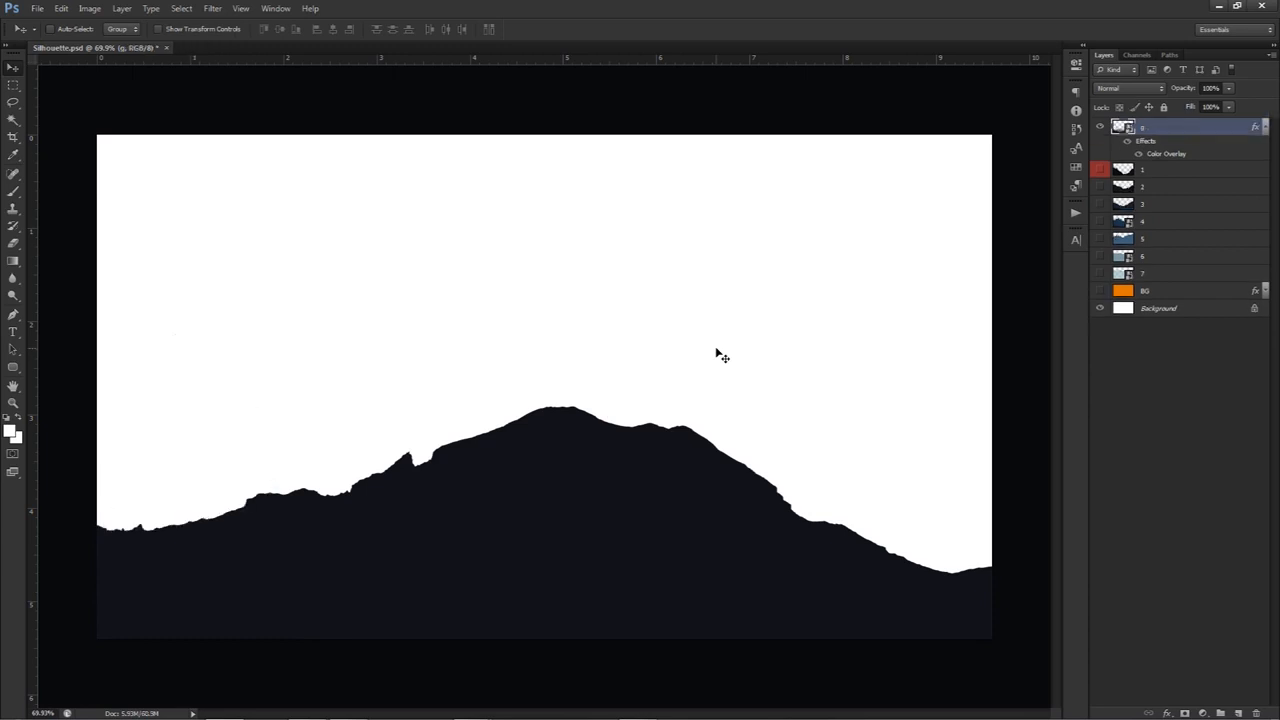
pyautogui.moveTo(1100, 248); pyautogui.dragTo(1100, 127)
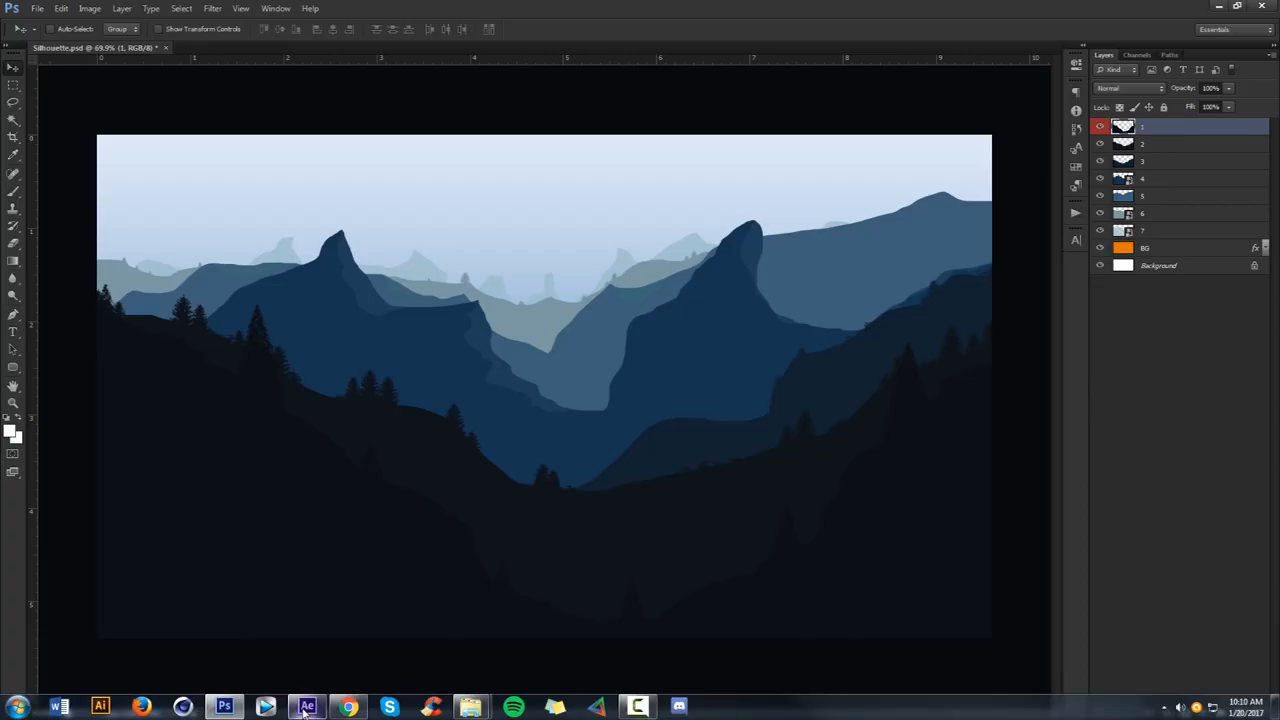
# Switch to After Effects and create a new 1920 × 1080 composition at 60 frames per second lasting 0:00:10:25
pyautogui.click(308, 706)
pyautogui.moveTo(440, 489); pyautogui.dragTo(372, 488)
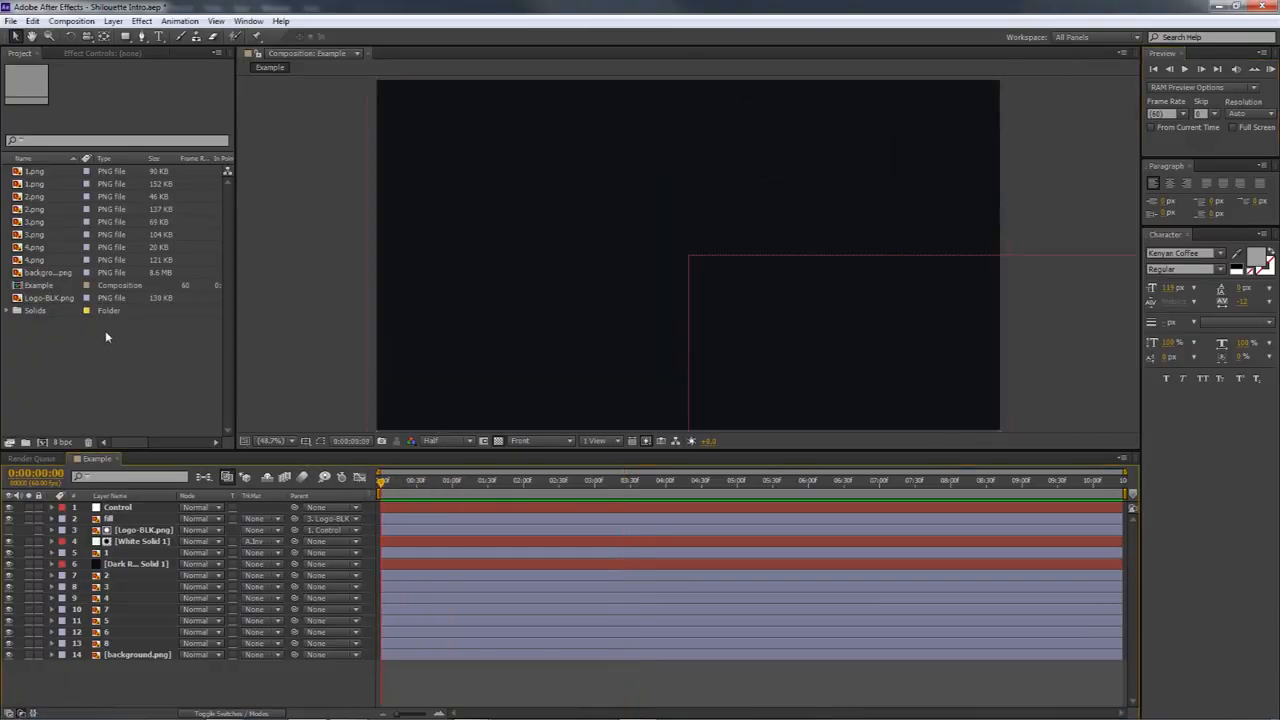
pyautogui.click(33, 173)
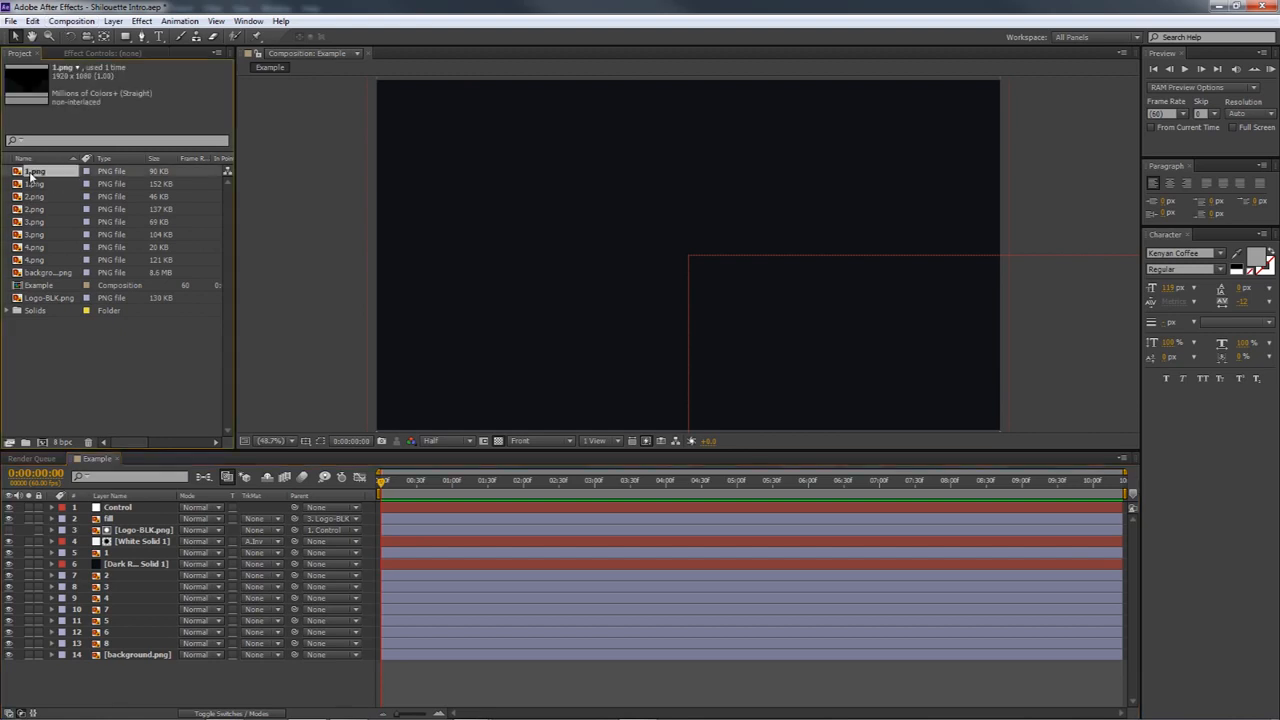
pyautogui.click(72, 21)
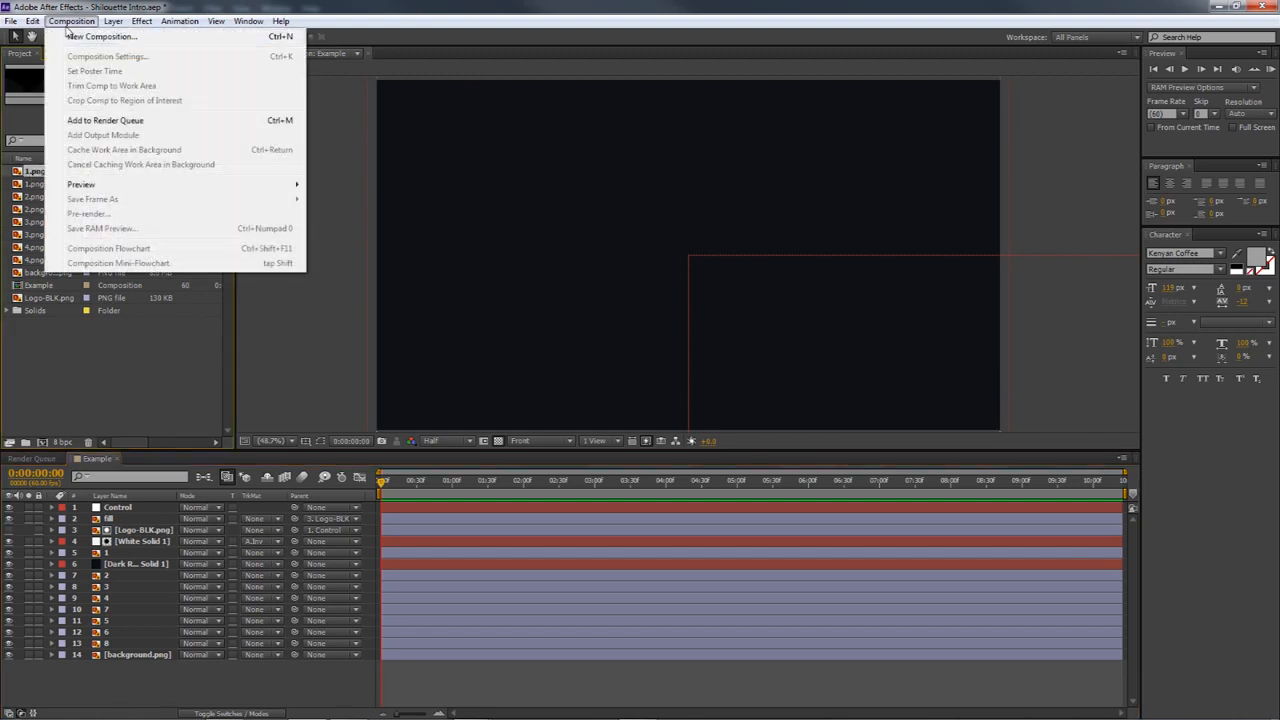
pyautogui.click(98, 37)
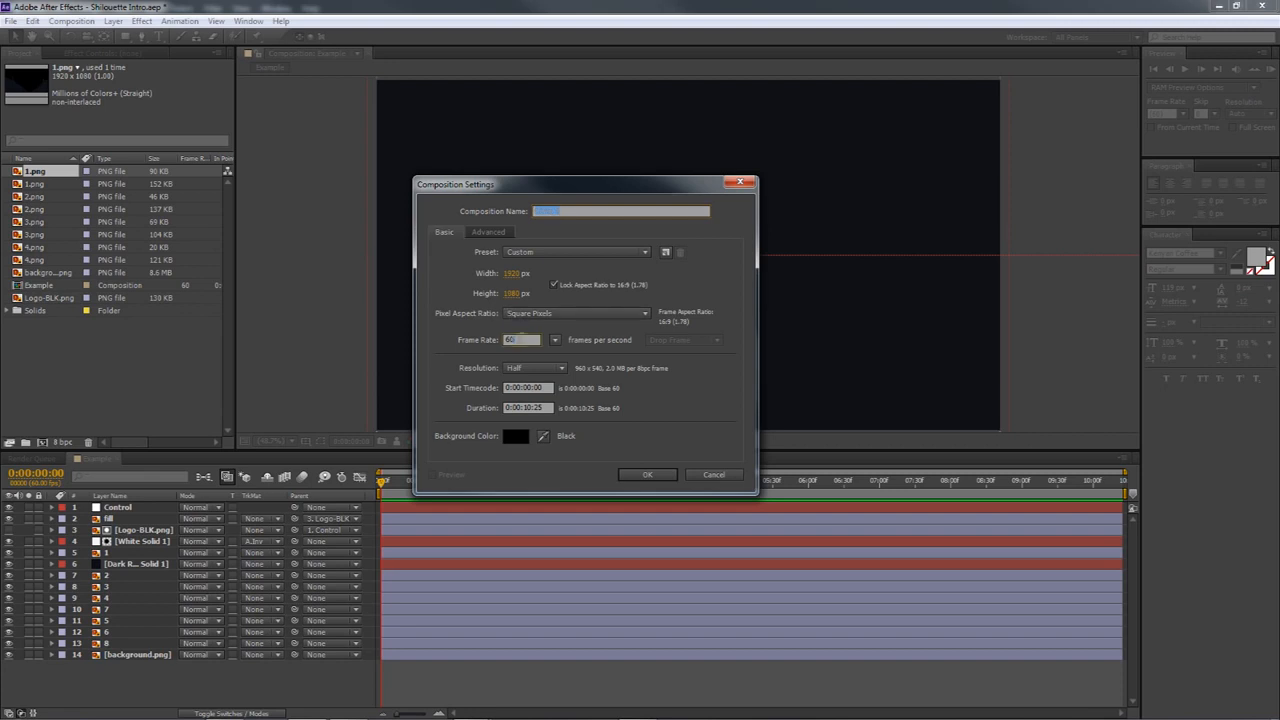
pyautogui.click(661, 474)
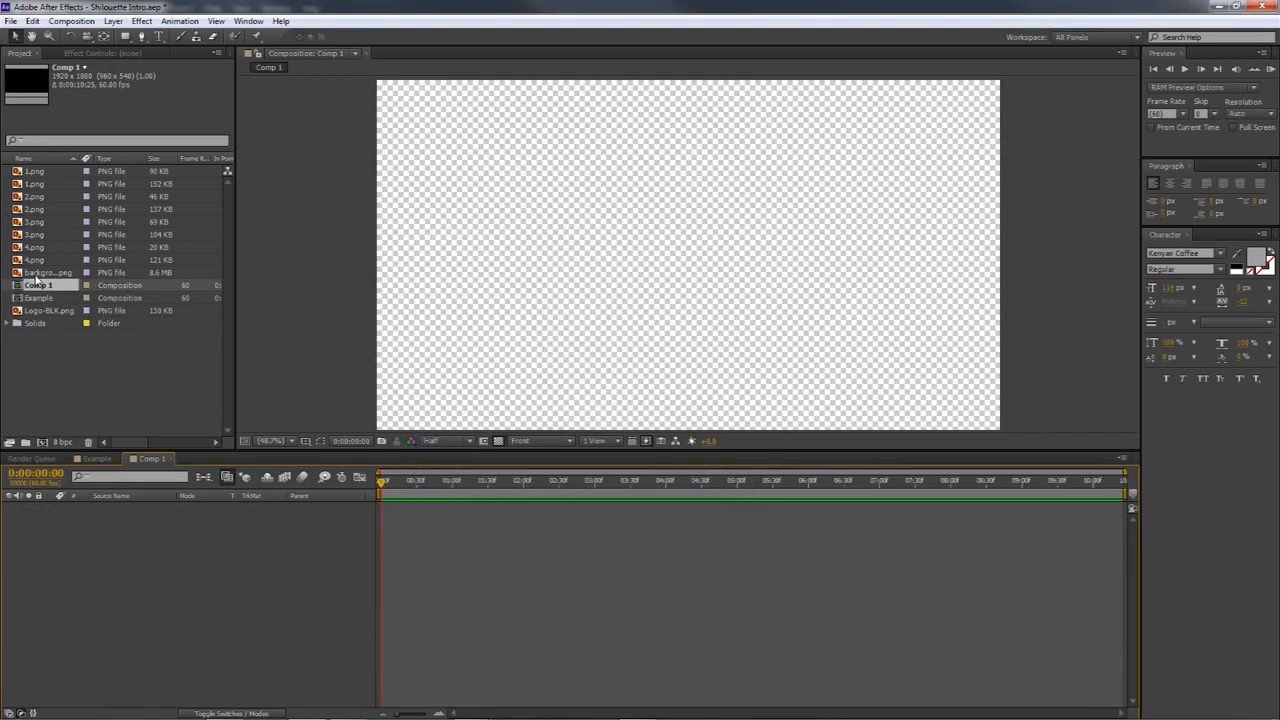
# Create a project folder named old and move all the existing PNG files, including Logo-BLK.png, into it
pyautogui.rightClick(46, 345)
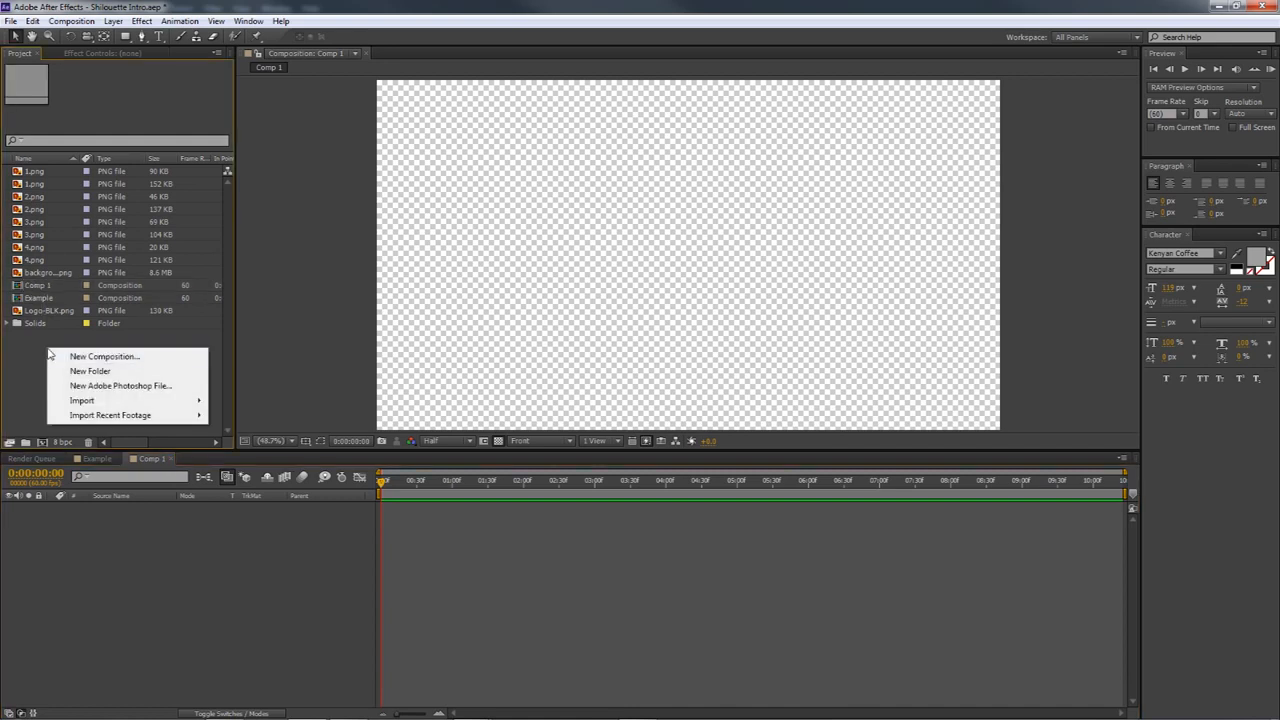
pyautogui.click(86, 369)
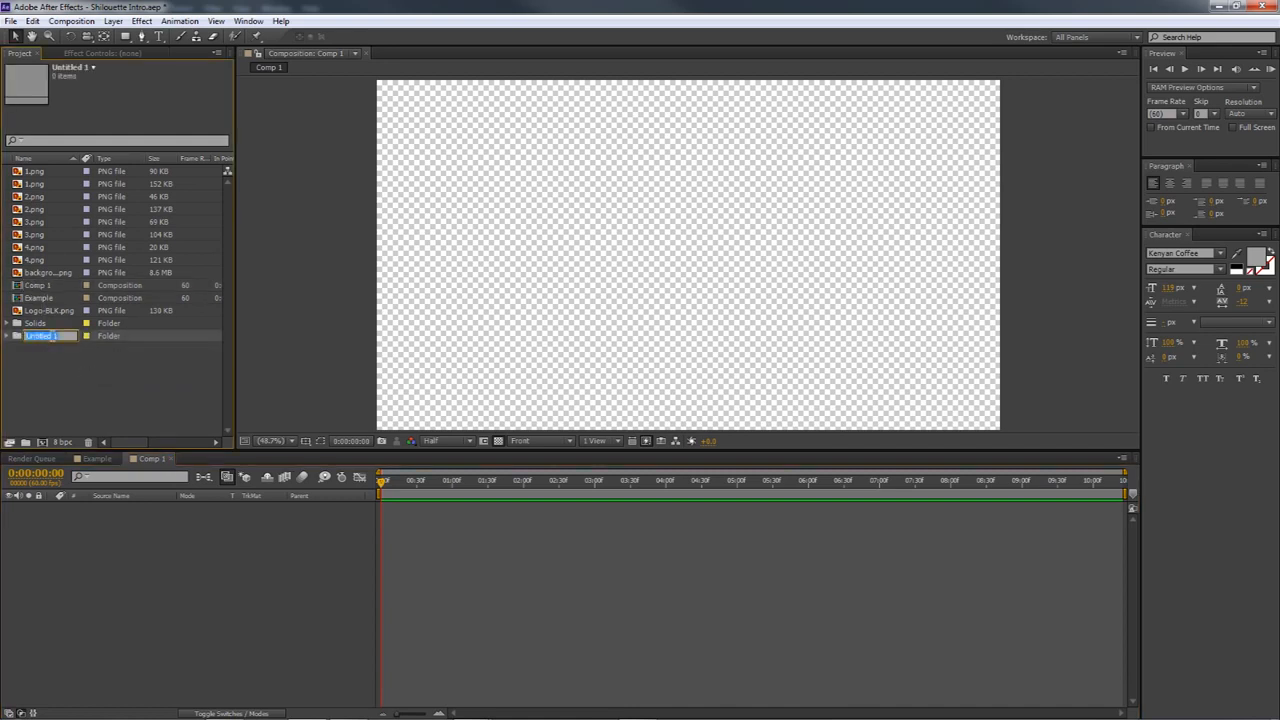
pyautogui.write('old')
pyautogui.press('Return')
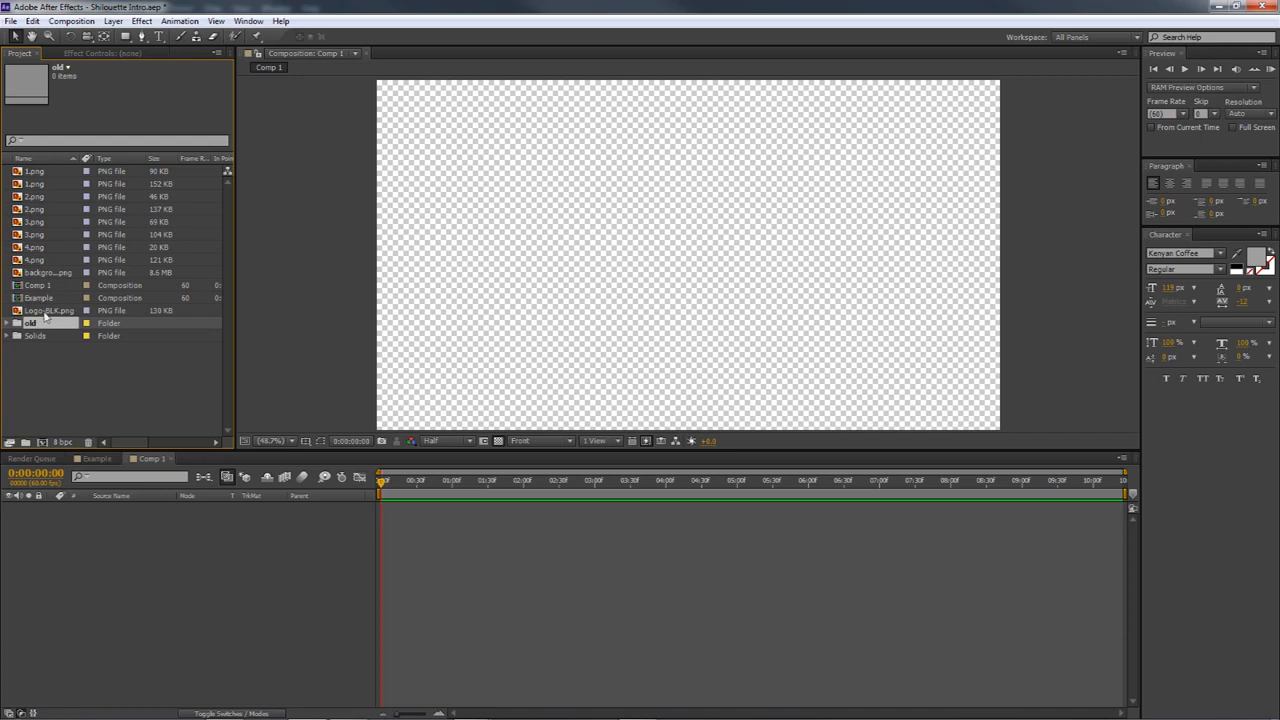
pyautogui.click(50, 310)
pyautogui.moveTo(40, 286); pyautogui.dragTo(36, 172)
pyautogui.moveTo(36, 310); pyautogui.dragTo(36, 326)
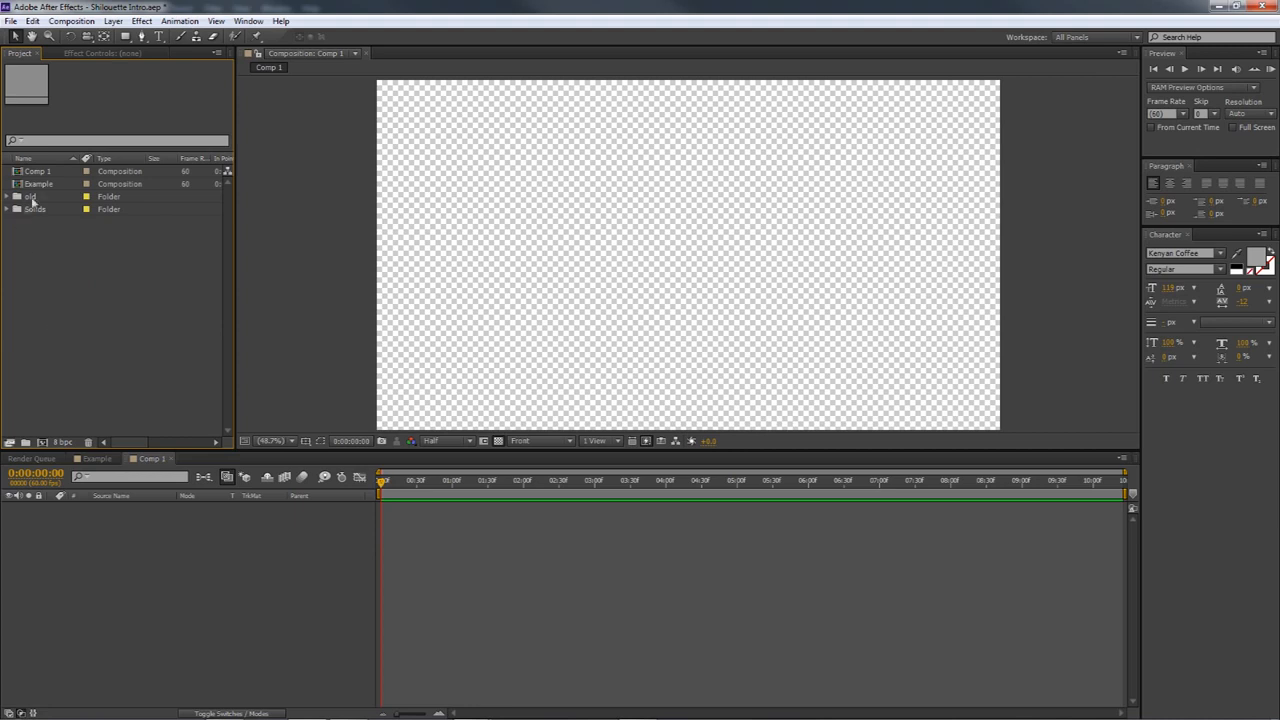
# Import all the images from the Silhouette pictures folder into the project and clear the selection
pyautogui.moveTo(470, 712)
pyautogui.click(400, 640)
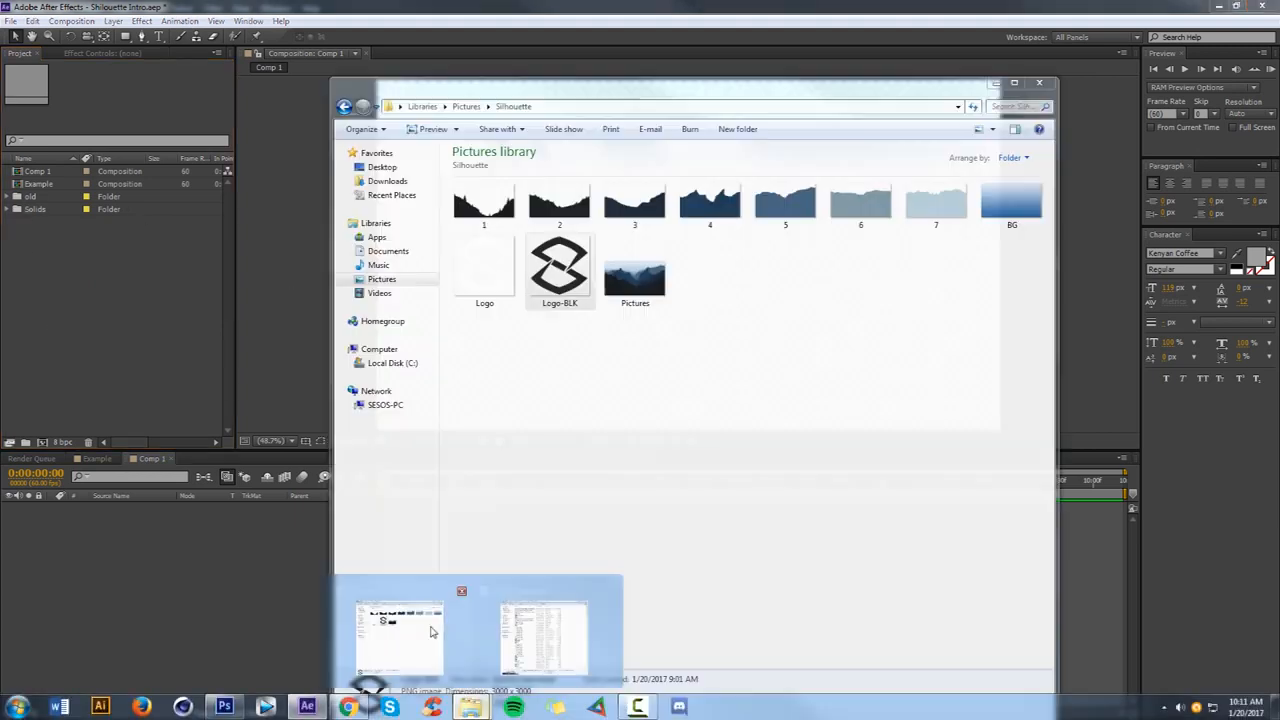
pyautogui.moveTo(488, 354); pyautogui.dragTo(998, 183)
pyautogui.moveTo(928, 204); pyautogui.dragTo(91, 267)
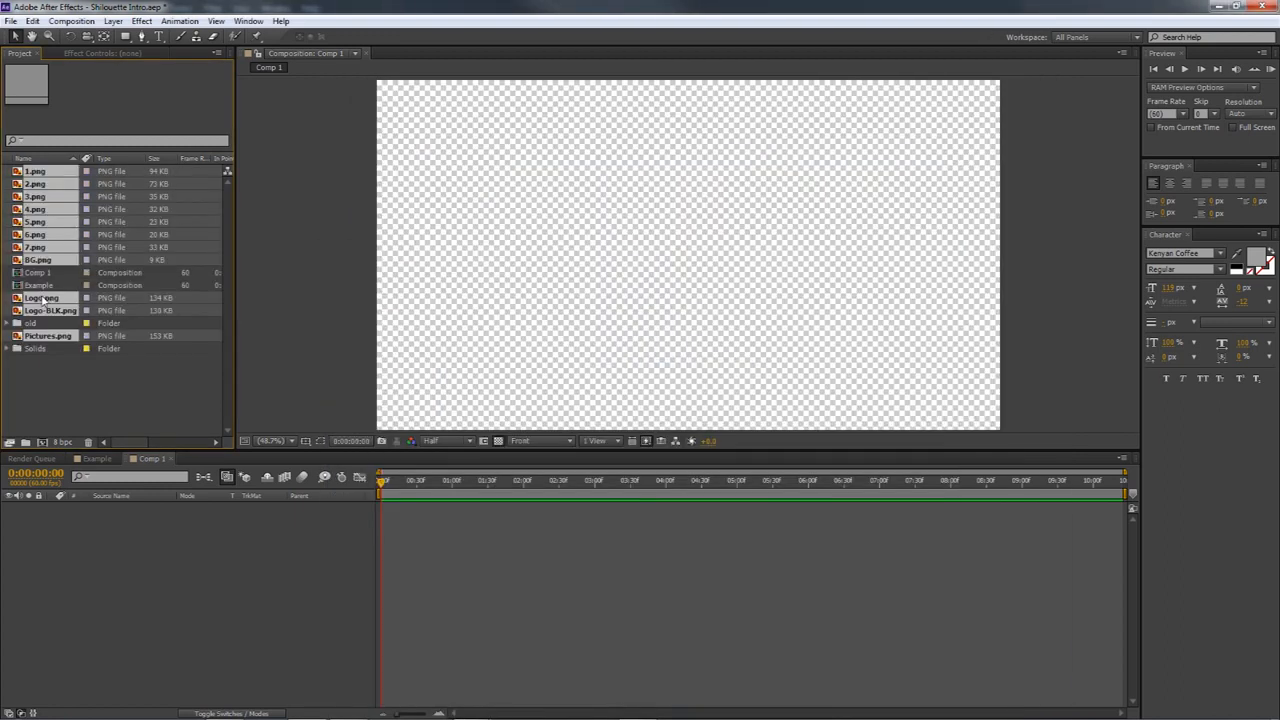
pyautogui.click(52, 287)
pyautogui.keyDown('ctrl'); pyautogui.click(45, 274); pyautogui.keyUp('ctrl')
pyautogui.moveTo(49, 289)
pyautogui.mouseDown()
pyautogui.moveTo(41, 346)
pyautogui.moveTo(51, 310)
pyautogui.mouseUp()
pyautogui.click(103, 363)
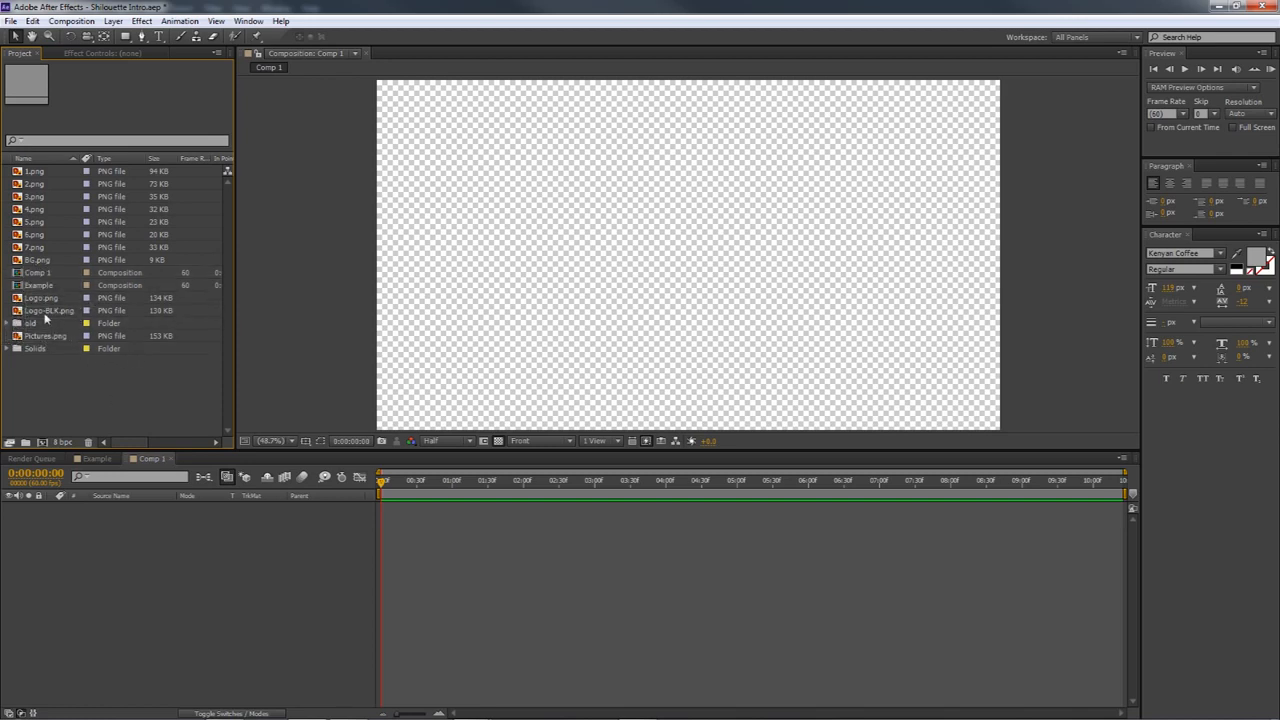
# Add the newly imported 1.png to Comp 1, filling the frame
pyautogui.click(31, 173)
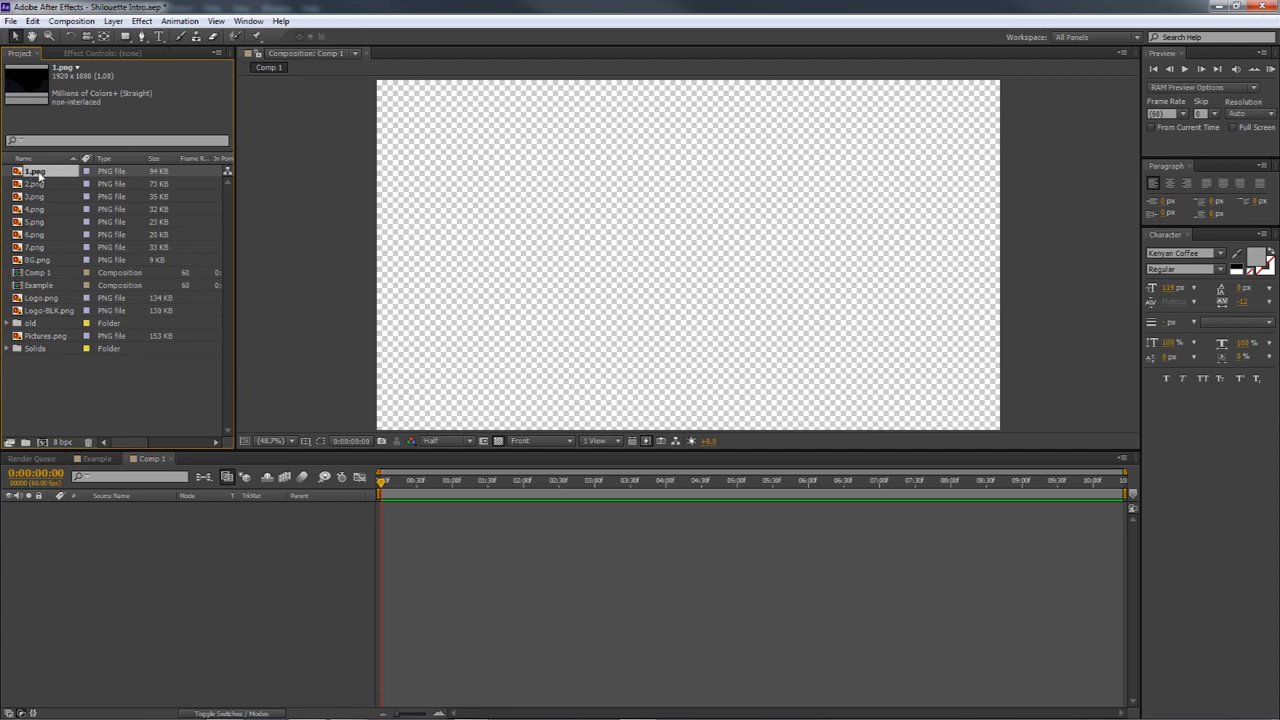
pyautogui.moveTo(38, 176); pyautogui.dragTo(904, 317)
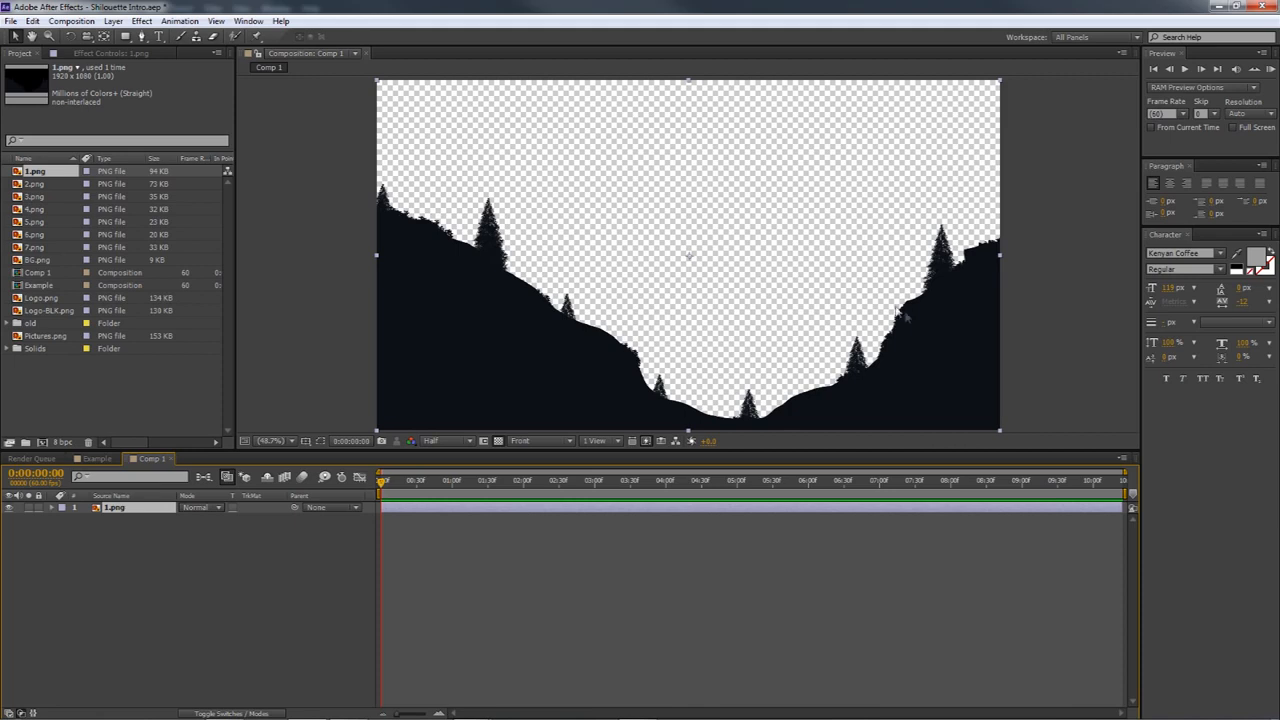
# Check the contents of the old folder, and view the Example composition at 0:00:01:10
pyautogui.click(8, 323)
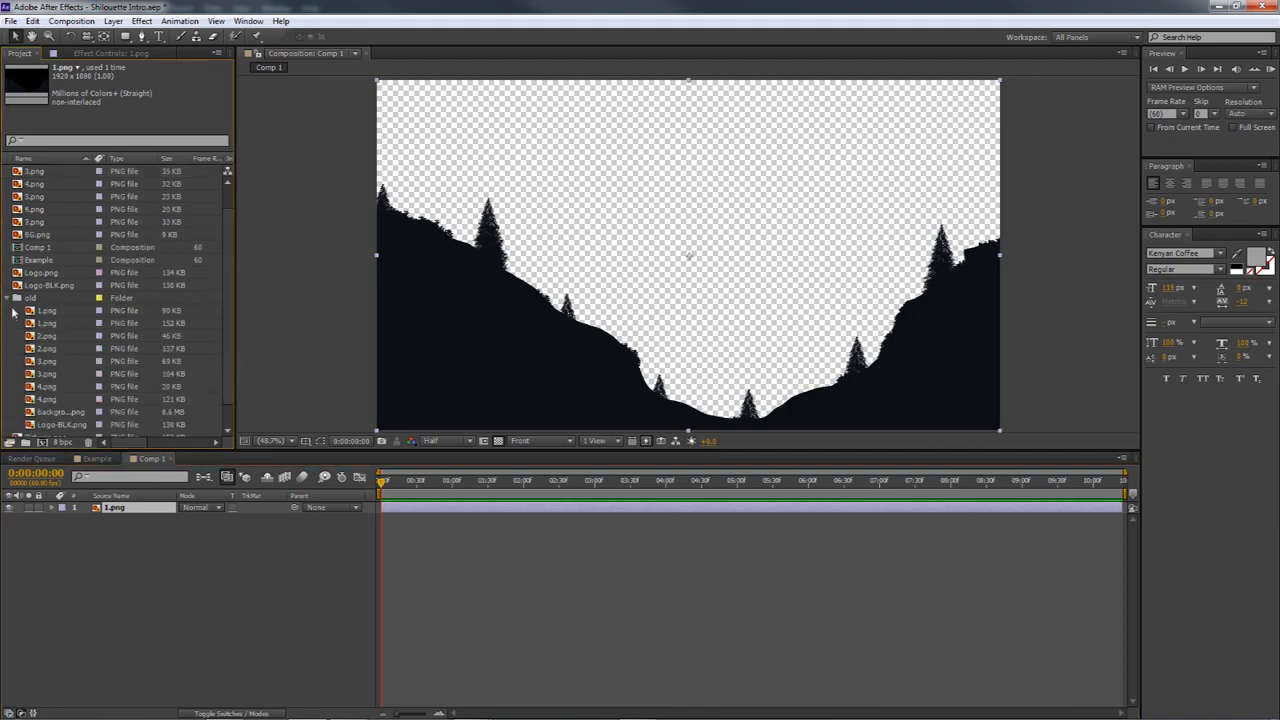
pyautogui.click(8, 299)
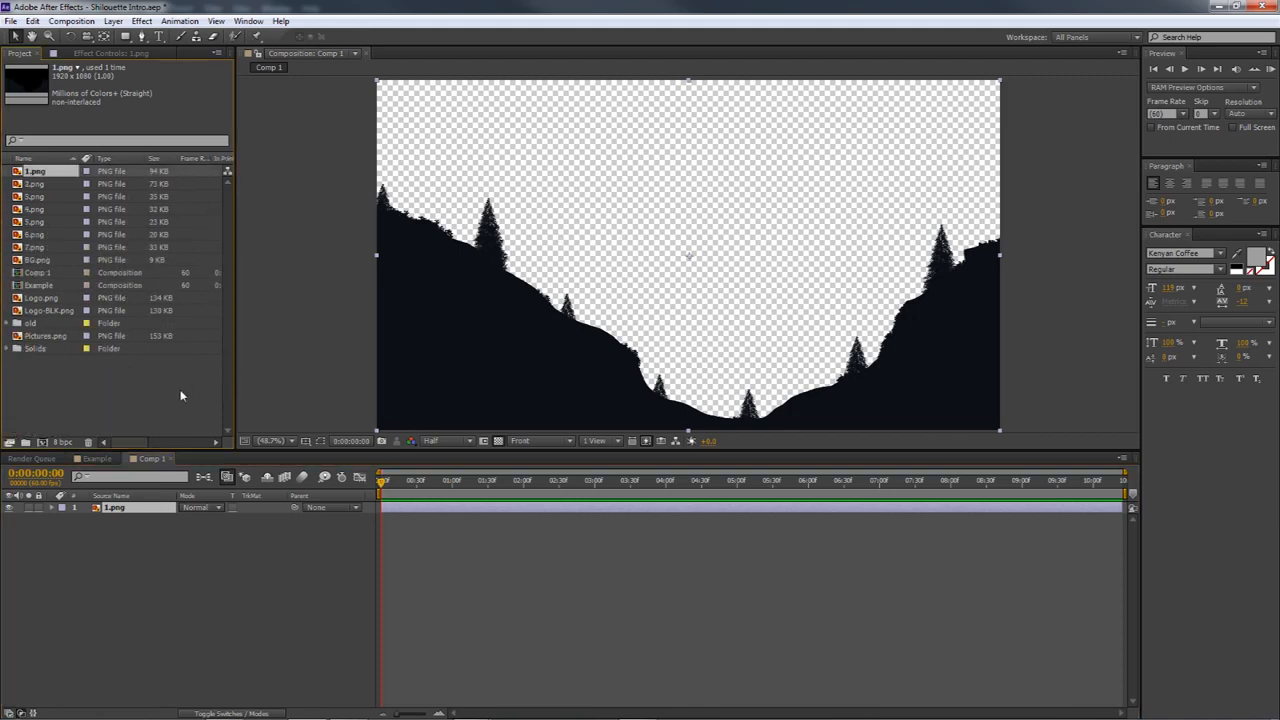
pyautogui.click(87, 461)
pyautogui.moveTo(385, 485); pyautogui.dragTo(465, 484)
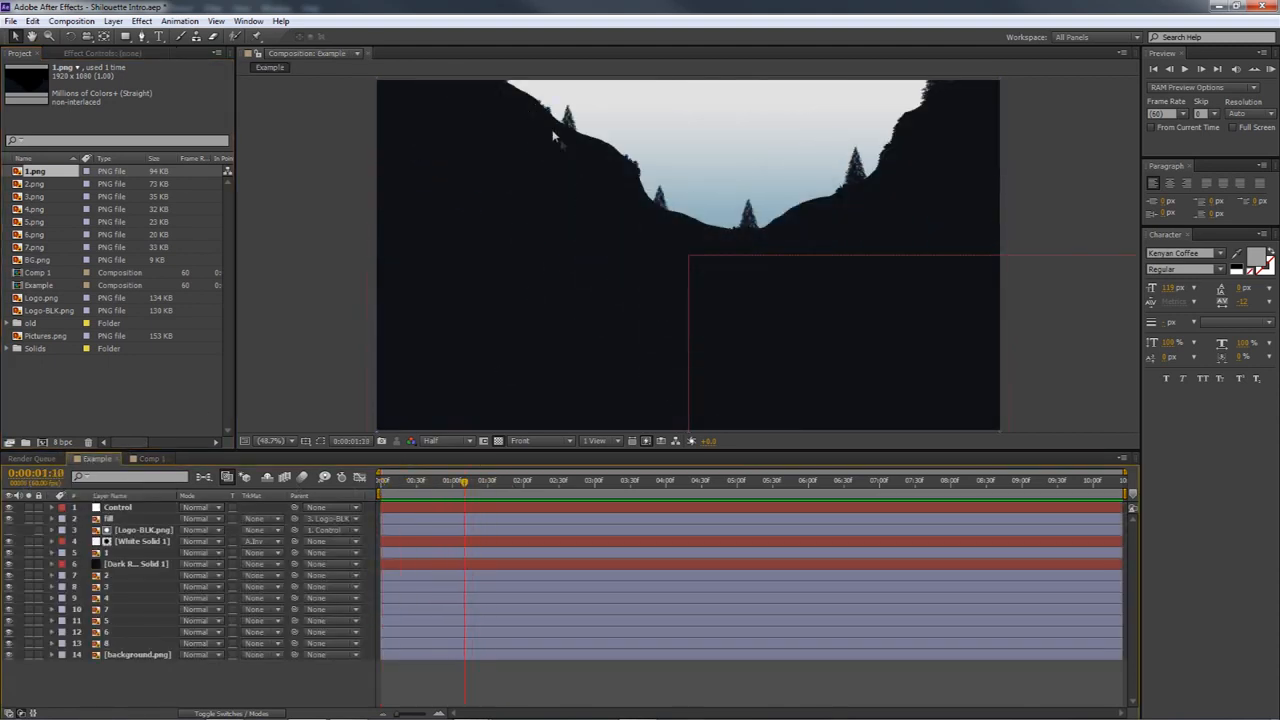
# Add a Position keyframe to the 1.png layer in Comp 1 at 0:00:03:01
pyautogui.moveTo(405, 482); pyautogui.dragTo(596, 485)
pyautogui.click(145, 459)
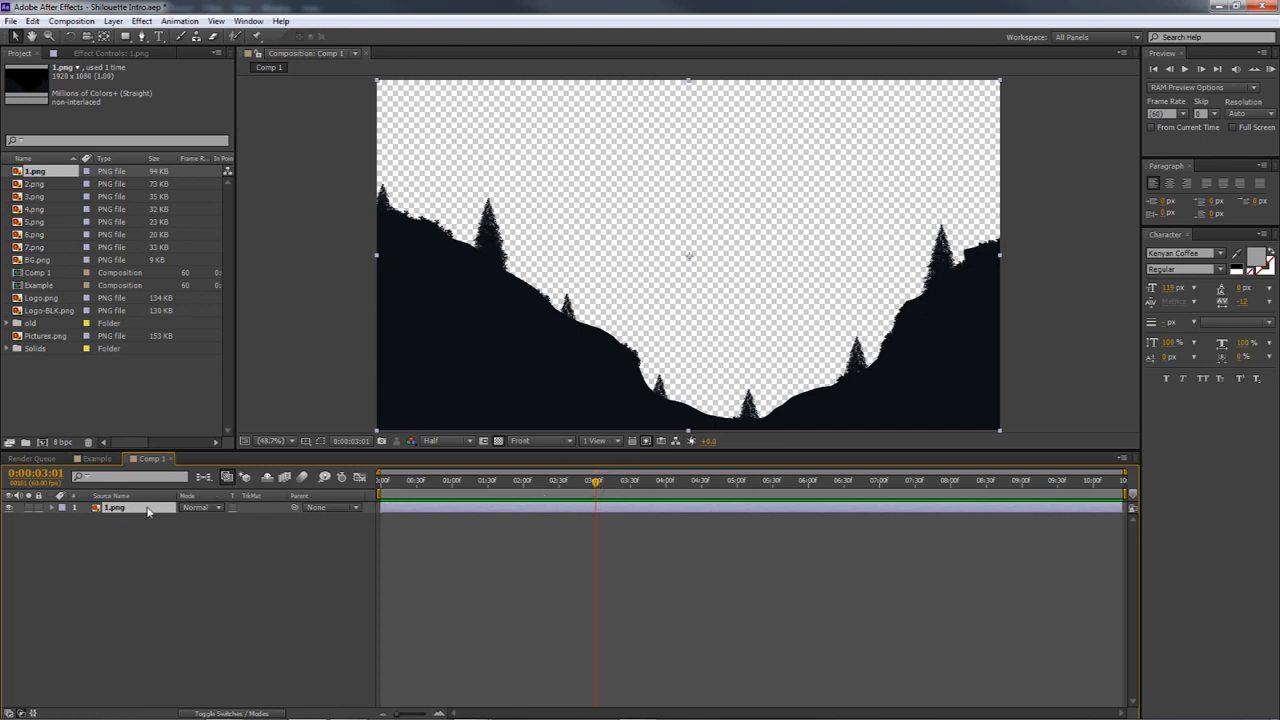
pyautogui.press('p')
pyautogui.click(86, 516)
pyautogui.click(109, 508)
# Fit the 1.png layer to the size of Comp 1
pyautogui.moveTo(1000, 431); pyautogui.dragTo(983, 352)
pyautogui.hotkey('ctrl', 'z')
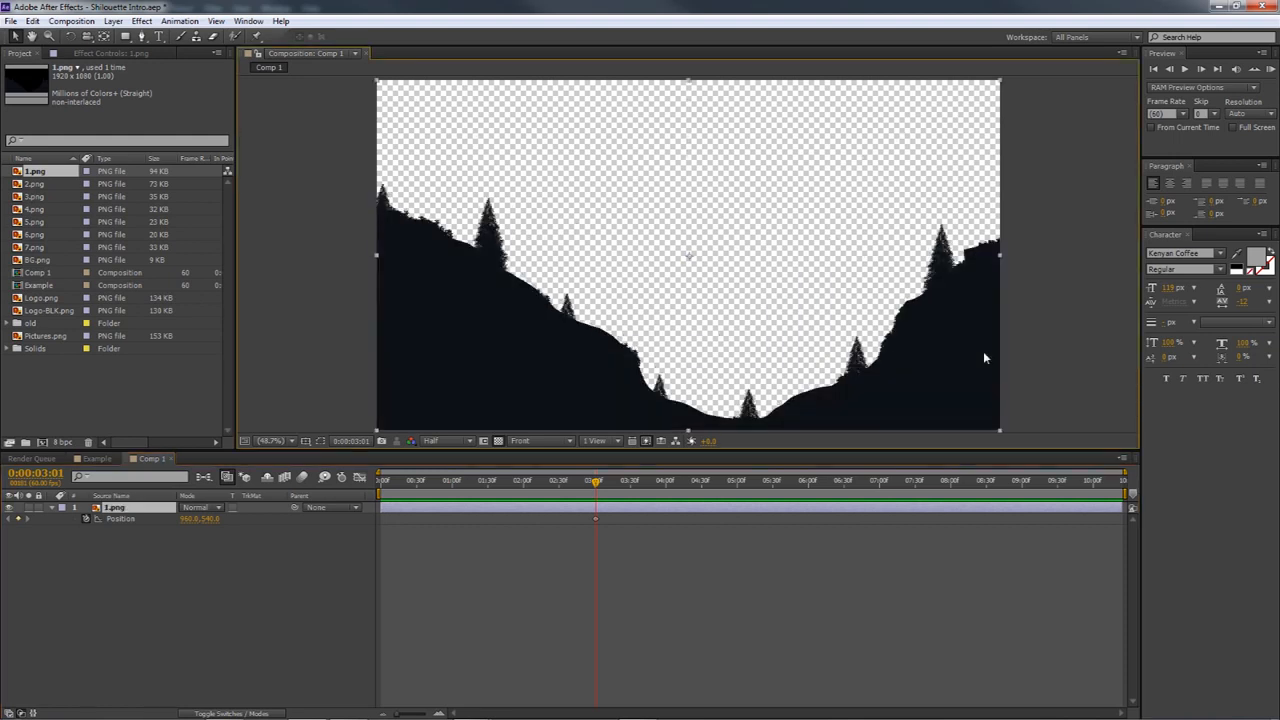
pyautogui.rightClick(591, 275)
pyautogui.moveTo(633, 273)
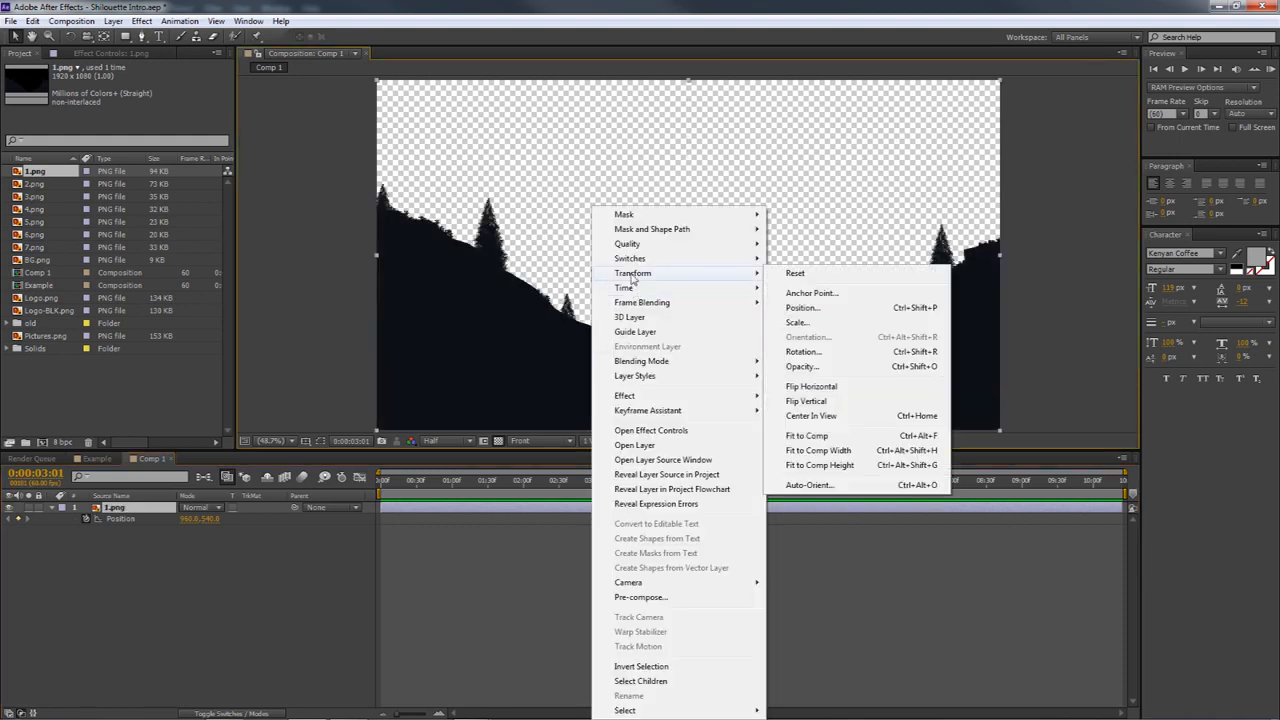
pyautogui.click(818, 437)
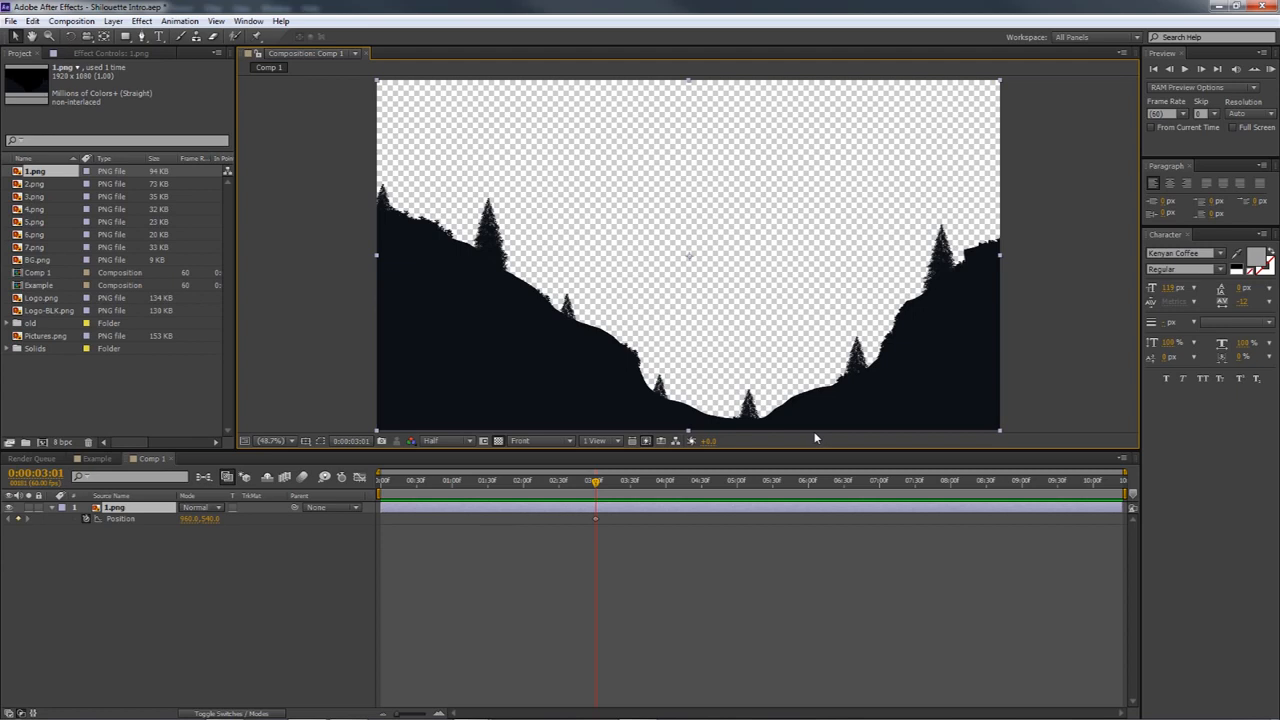
# Set the Position of 1.png to 960.0, -541.0 at 0:00:00:00 and preview the downward movement
pyautogui.moveTo(596, 485); pyautogui.dragTo(381, 481)
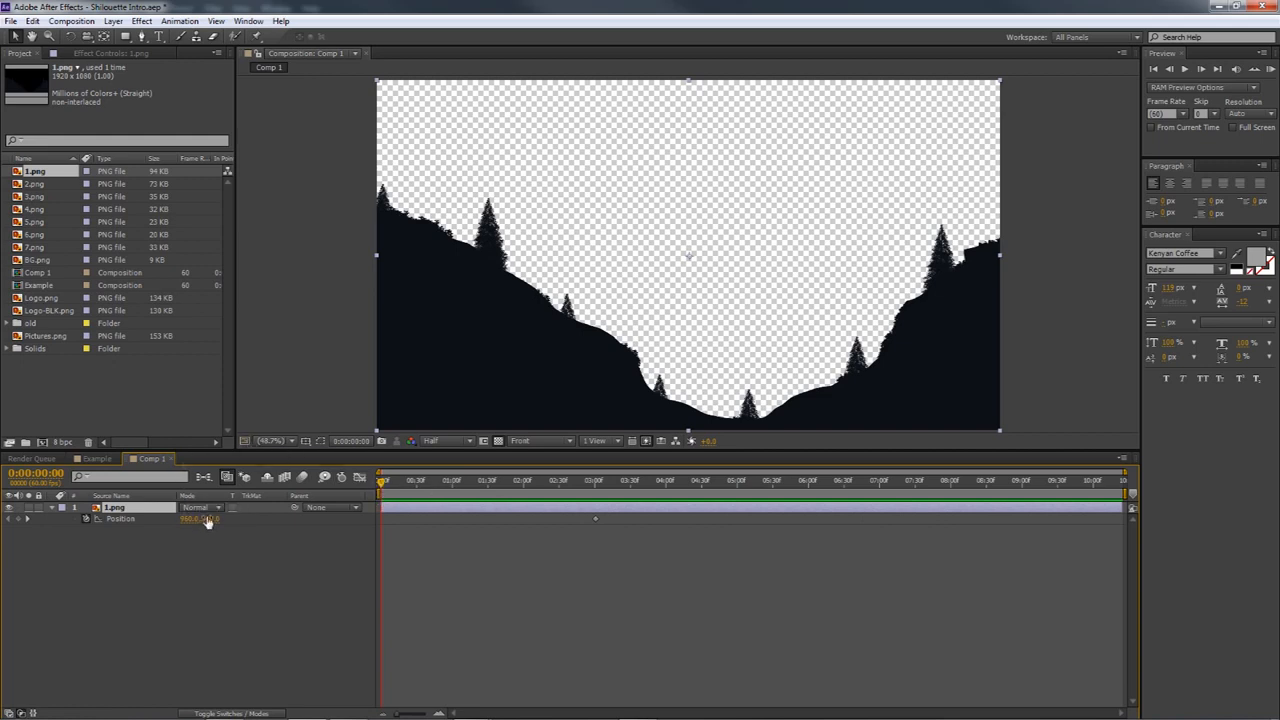
pyautogui.moveTo(207, 519)
pyautogui.mouseDown()
pyautogui.moveTo(165, 521)
pyautogui.moveTo(155, 540)
pyautogui.moveTo(220, 529)
pyautogui.moveTo(183, 516)
pyautogui.mouseUp()
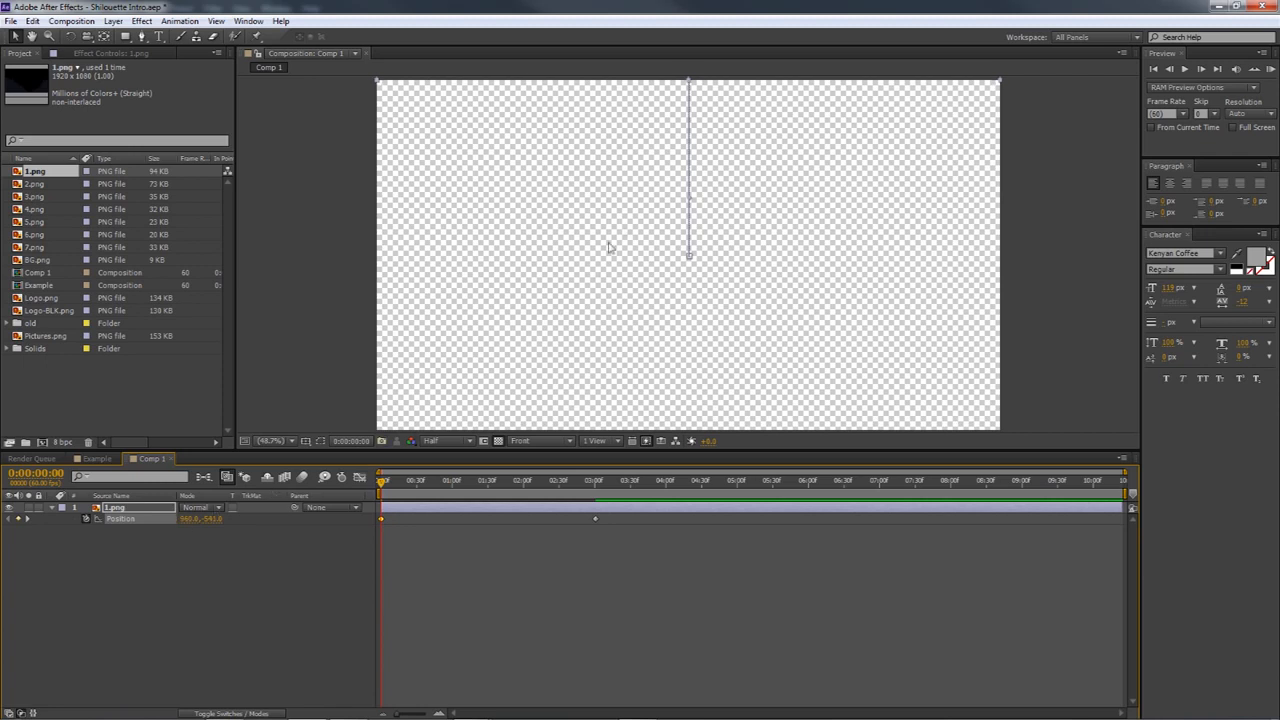
pyautogui.click(1270, 68)
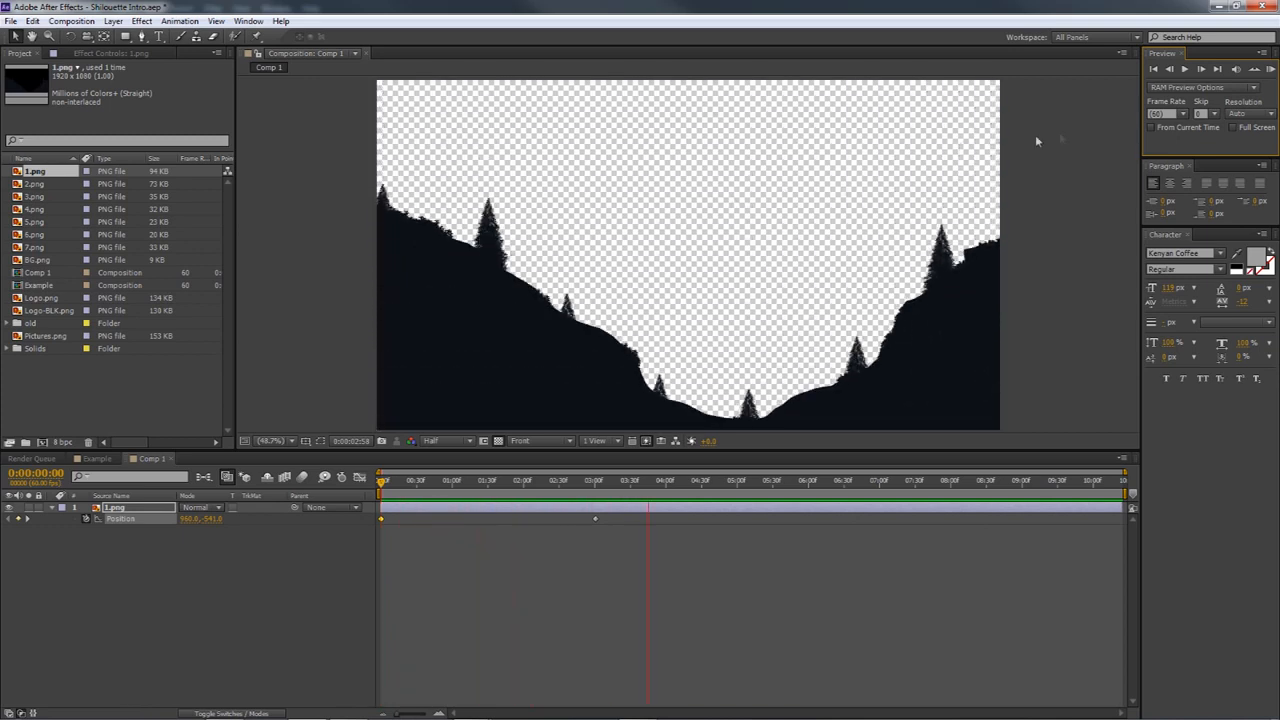
pyautogui.click(1271, 72)
pyautogui.moveTo(383, 481); pyautogui.dragTo(597, 483)
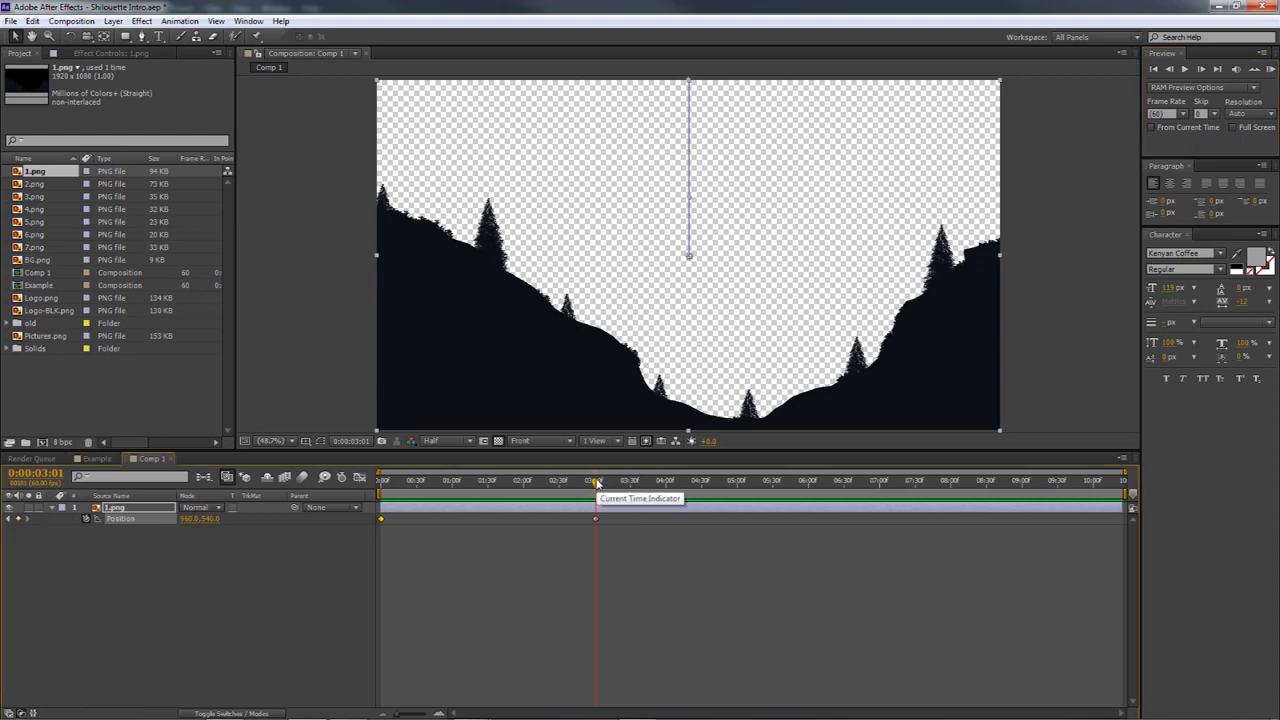
pyautogui.click(1270, 69)
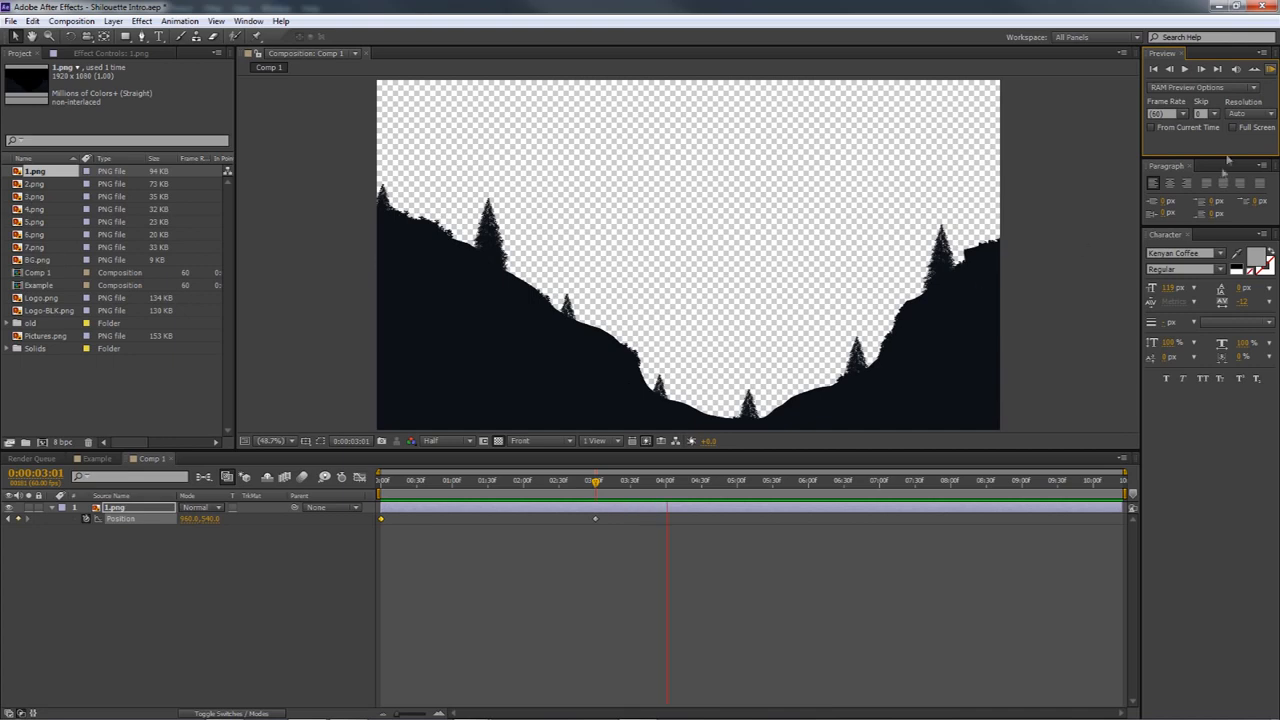
pyautogui.click(1270, 72)
# Apply Easy Ease to both Position keyframes of the 1.png layer
pyautogui.moveTo(632, 516); pyautogui.dragTo(371, 523)
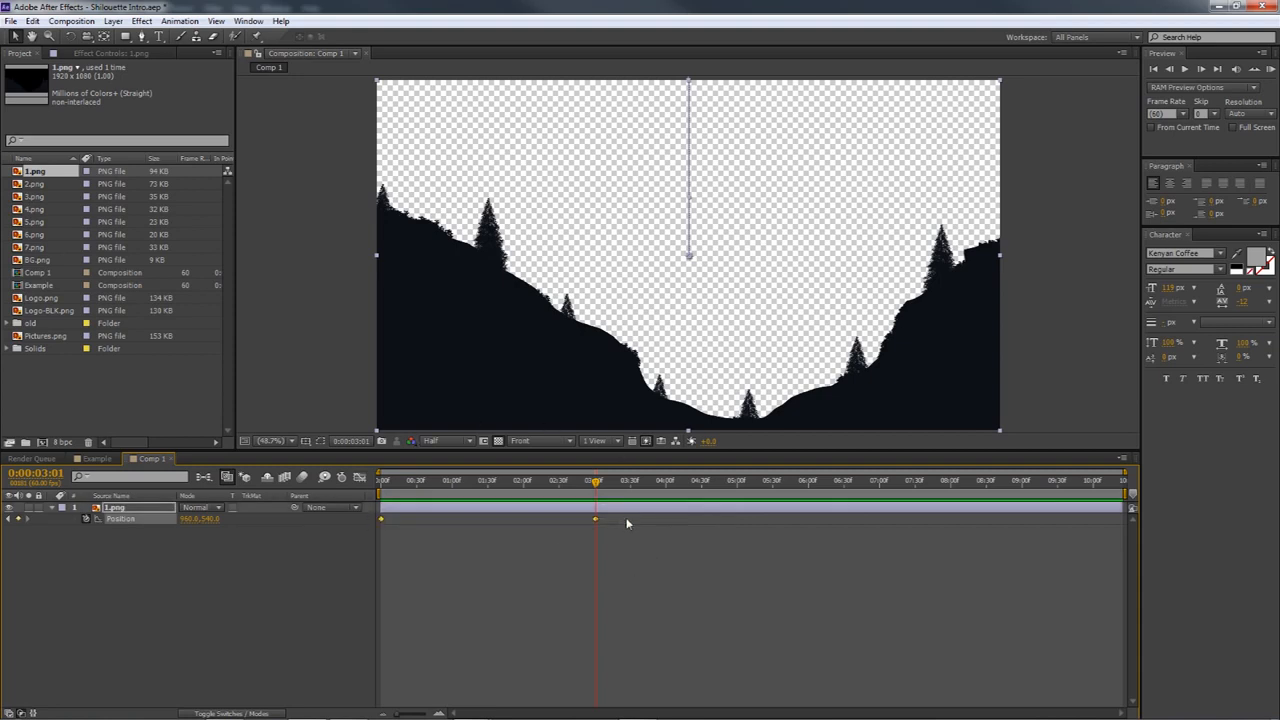
pyautogui.rightClick(596, 521)
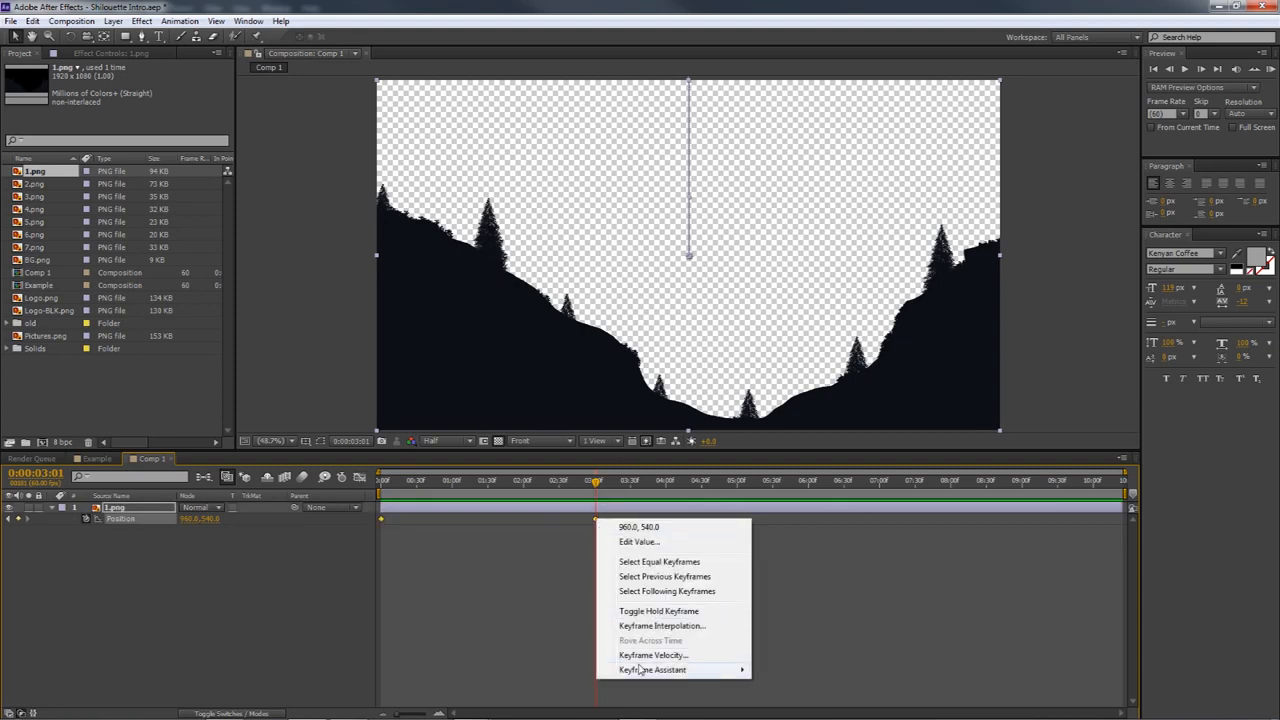
pyautogui.moveTo(643, 669)
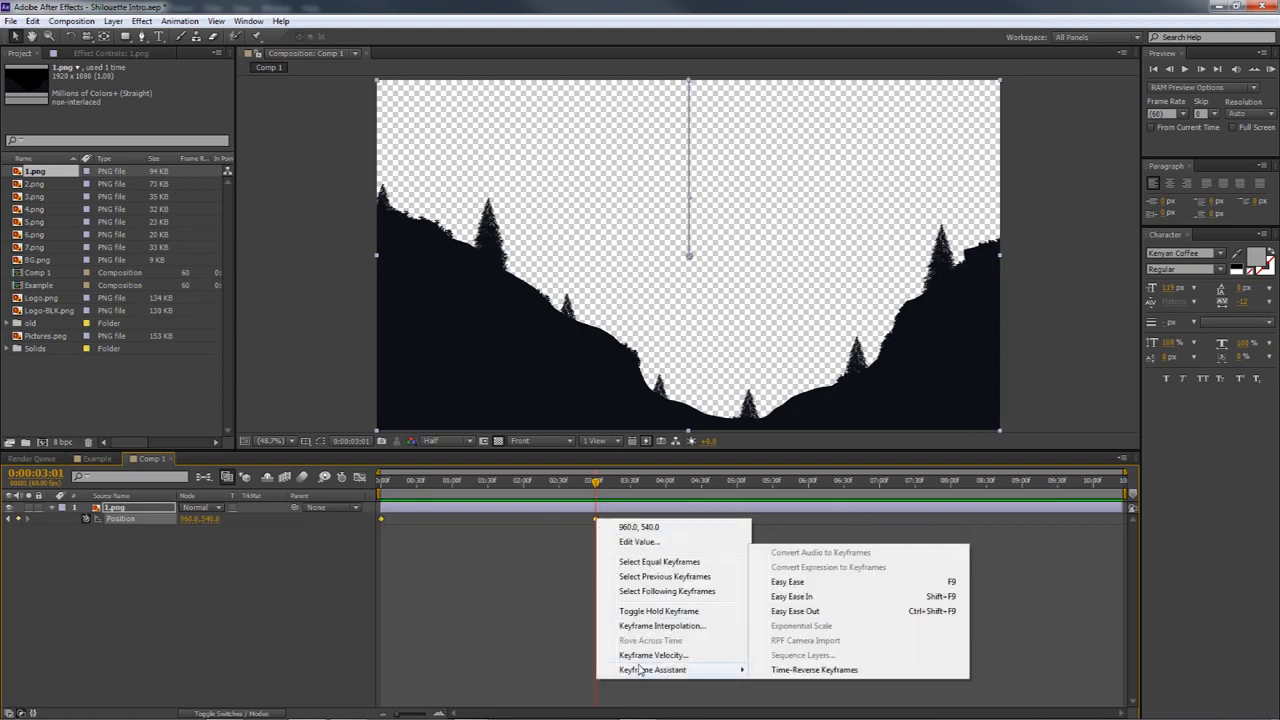
pyautogui.click(790, 582)
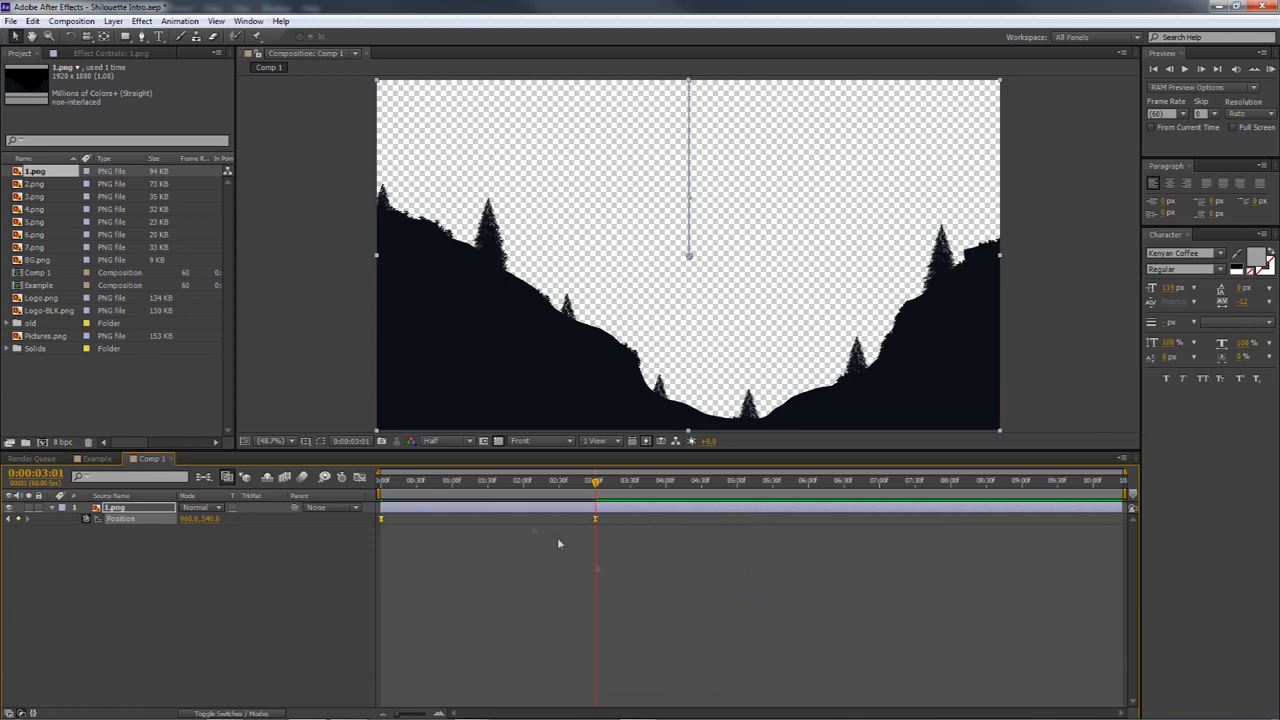
# Lengthen both ease handles in the Position speed graph of 1.png so speed peaks shortly before 0:00:02:00, and preview the motion
pyautogui.click(360, 477)
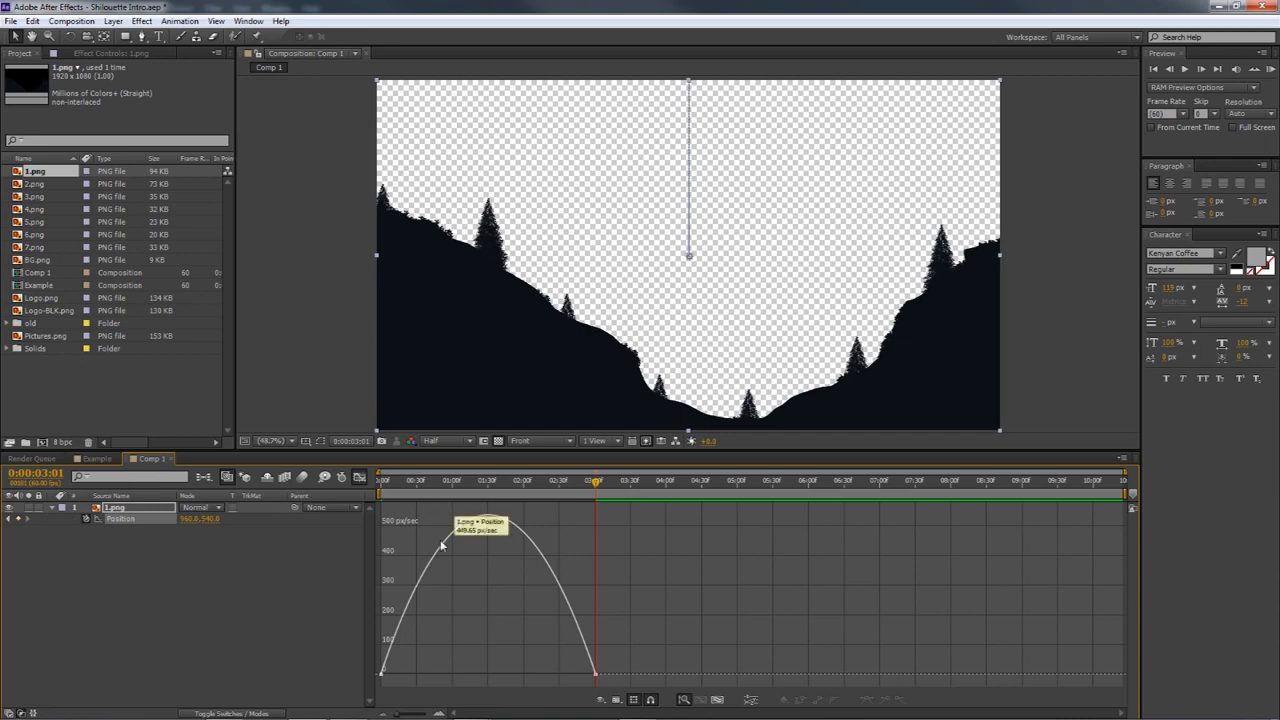
pyautogui.click(380, 673)
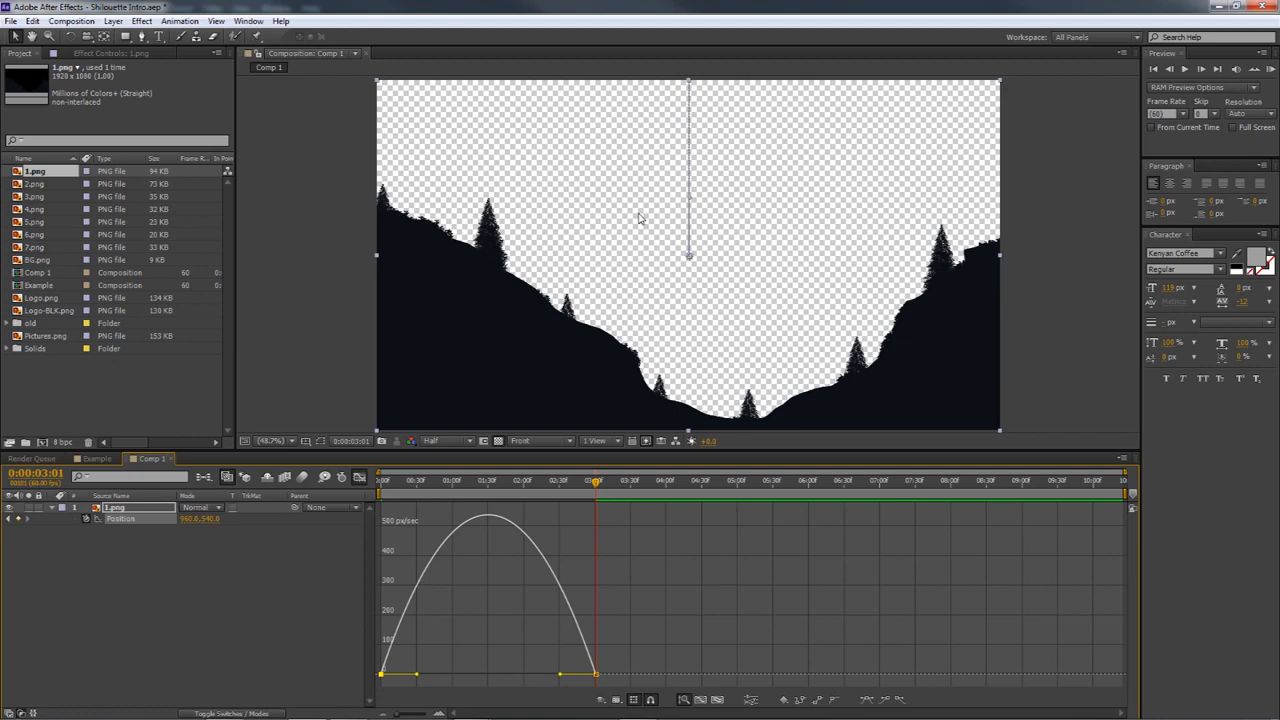
pyautogui.moveTo(417, 678); pyautogui.dragTo(478, 683)
pyautogui.moveTo(560, 677); pyautogui.dragTo(528, 675)
pyautogui.press('Home')
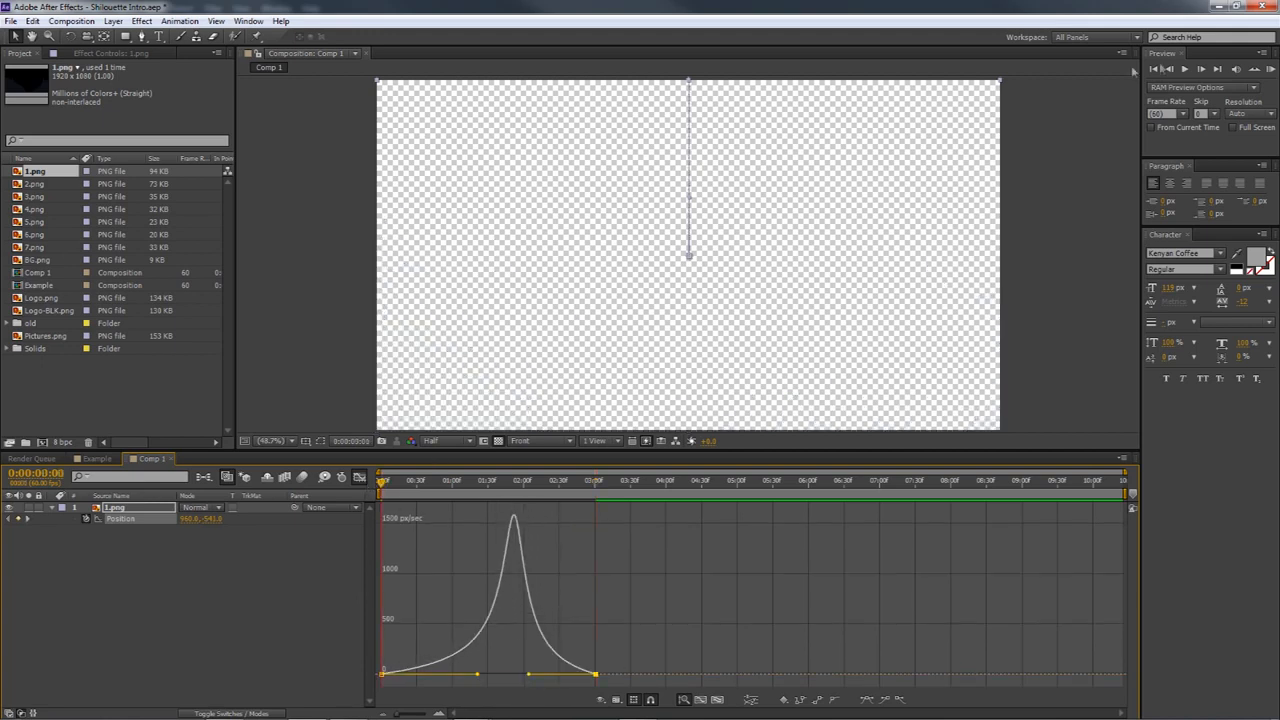
pyautogui.click(1266, 70)
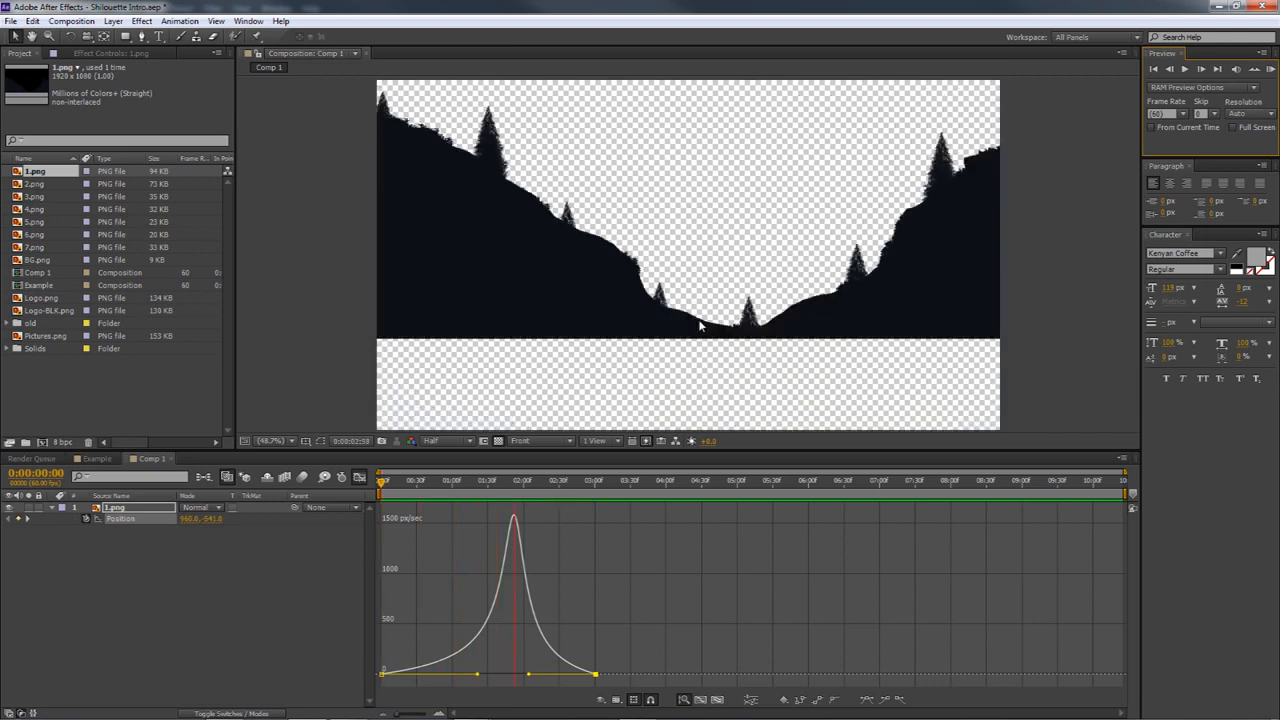
pyautogui.click(1267, 73)
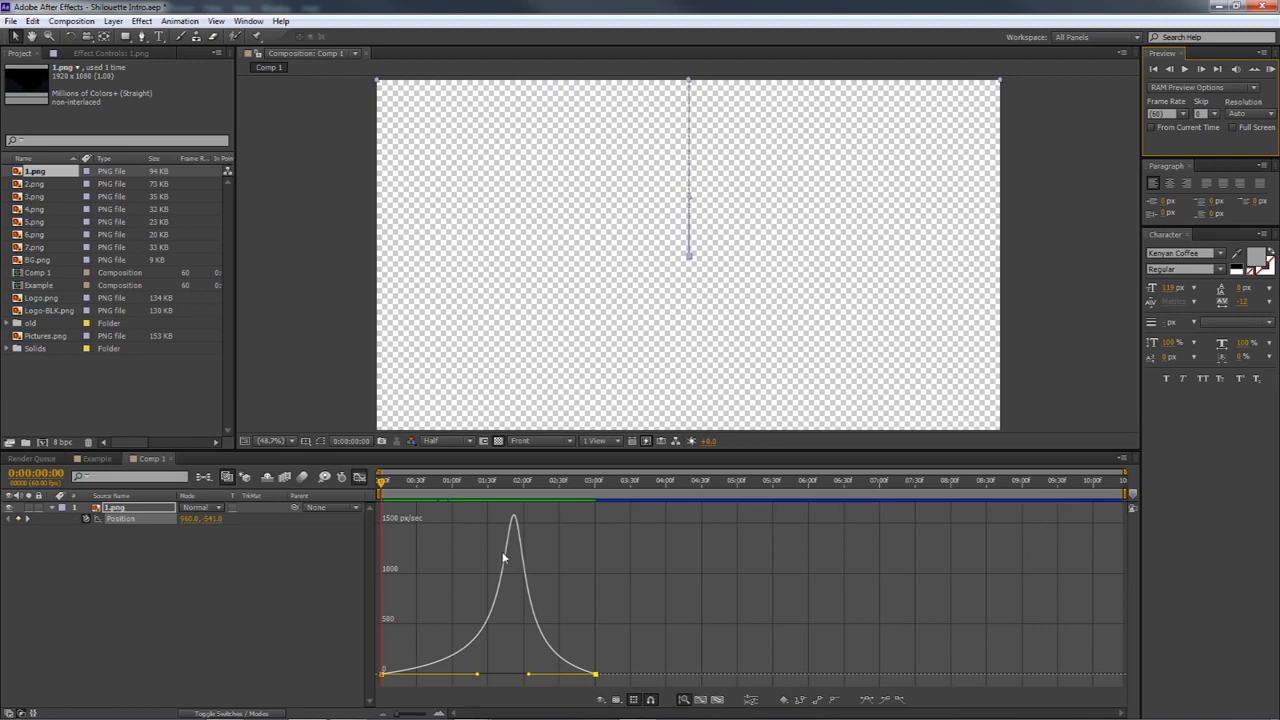
pyautogui.moveTo(508, 550)
pyautogui.click(359, 478)
# Add BG.png to Comp 1 beneath the 1.png layer and view it at 0:00:03:01
pyautogui.moveTo(382, 483); pyautogui.dragTo(597, 494)
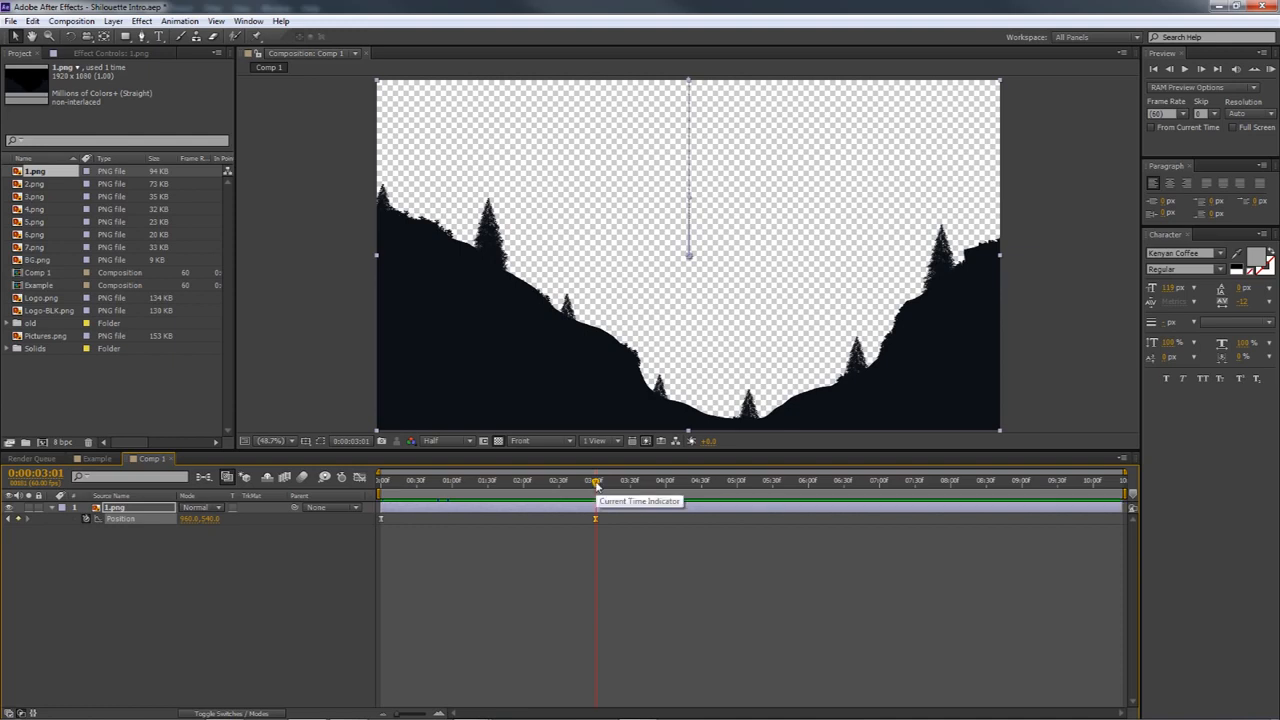
pyautogui.moveTo(38, 260); pyautogui.dragTo(99, 583)
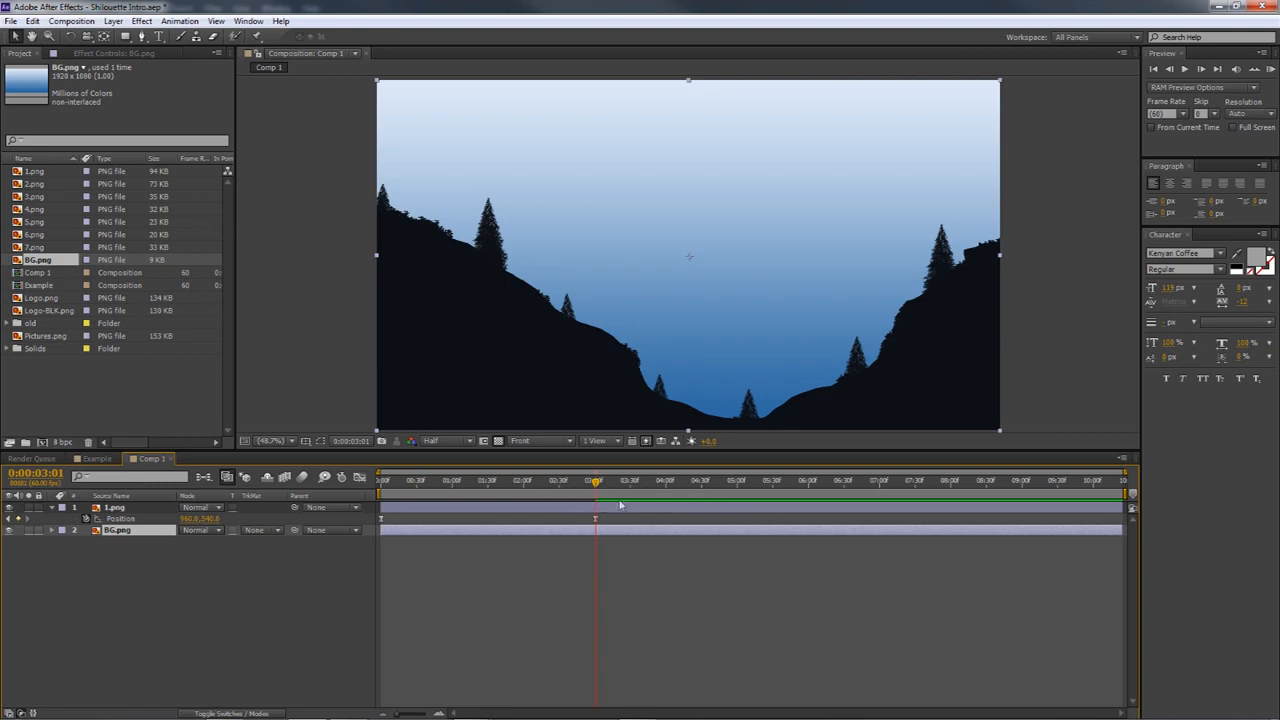
pyautogui.moveTo(596, 487)
pyautogui.mouseDown()
pyautogui.moveTo(384, 483)
pyautogui.moveTo(631, 483)
pyautogui.moveTo(598, 481)
pyautogui.mouseUp()
pyautogui.rightClick(133, 555)
pyautogui.moveTo(200, 561)
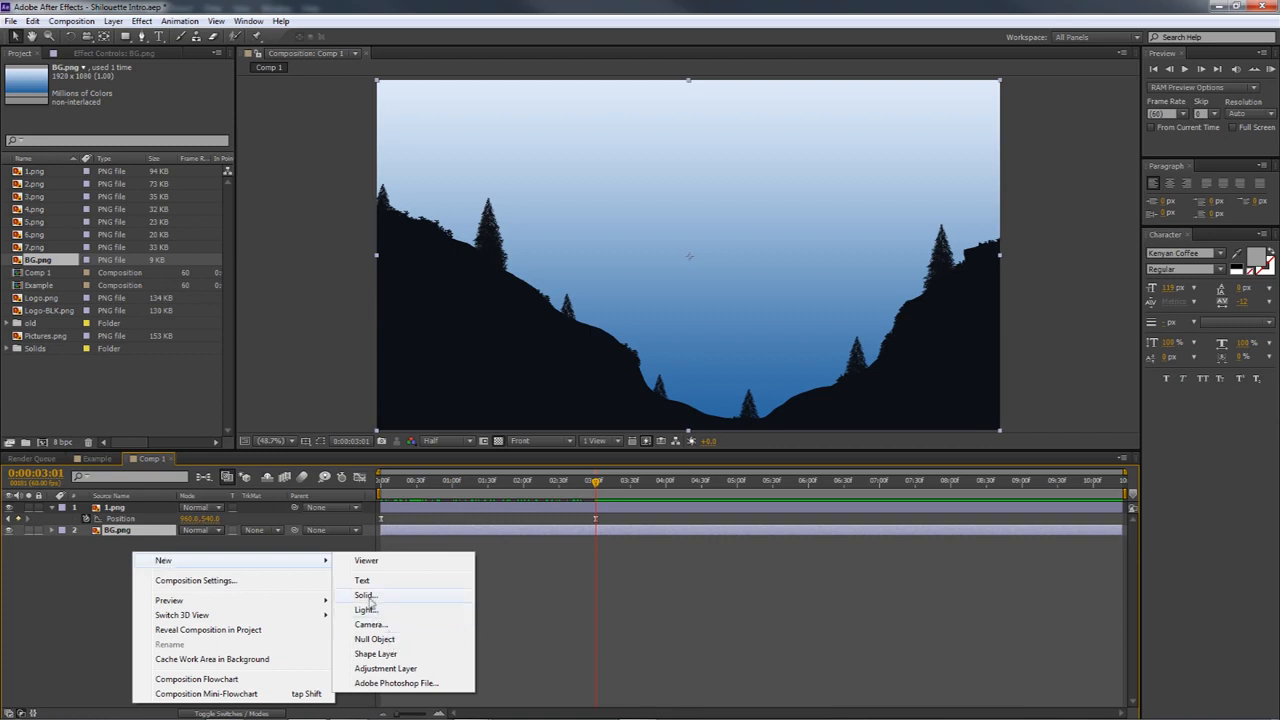
pyautogui.click(364, 596)
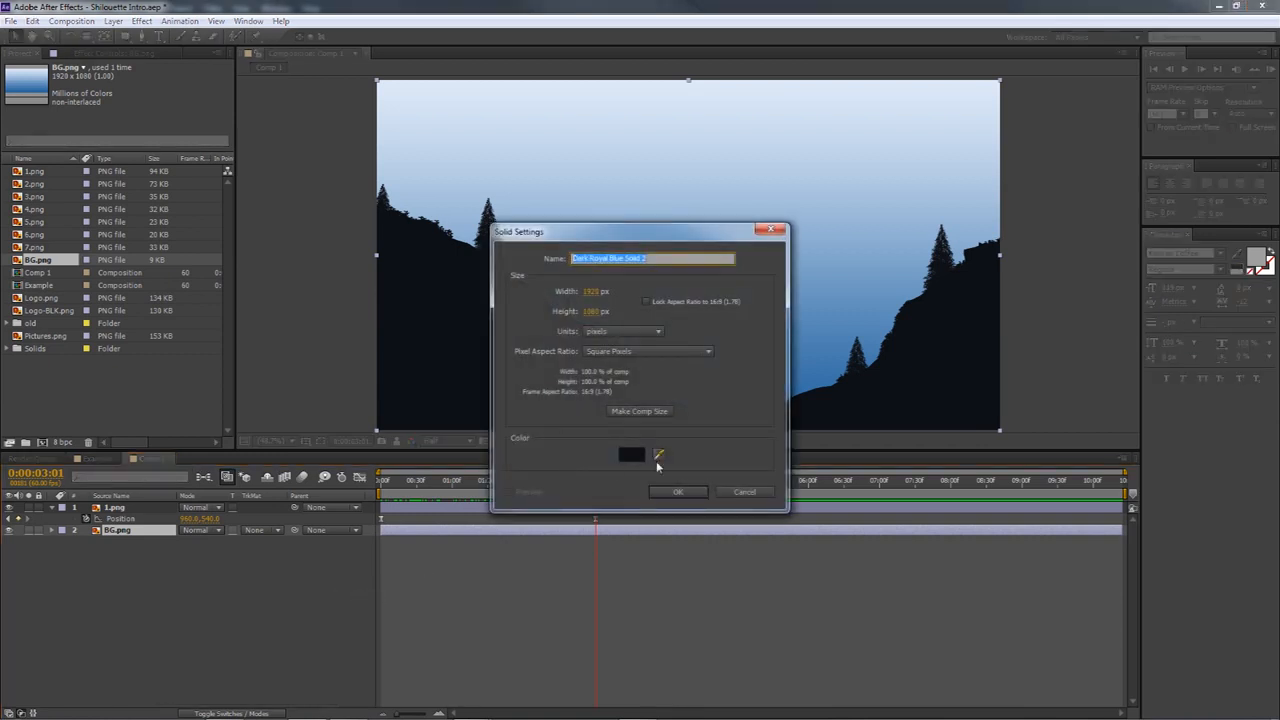
pyautogui.click(744, 492)
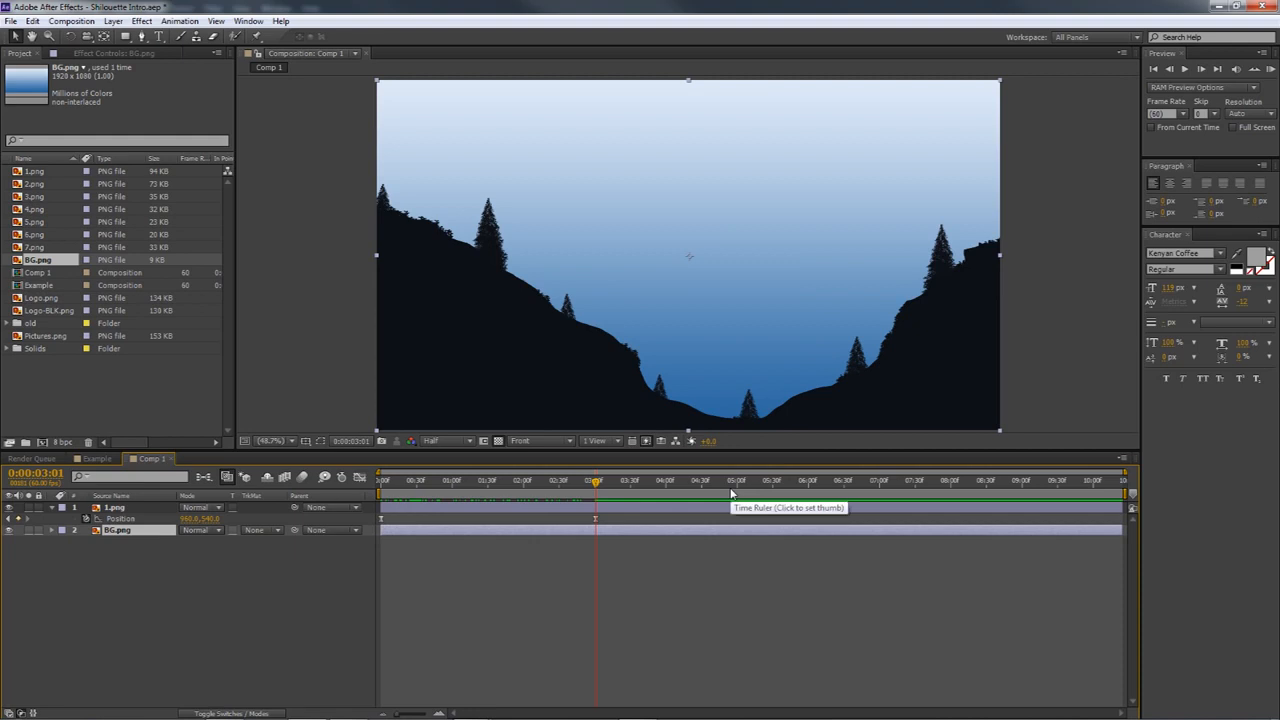
# Create a 1920 x 1080 px solid in the dark colour sampled from the silhouette and place it between 1.png and BG.png
pyautogui.hotkey('ctrl', 'y')
pyautogui.moveTo(685, 240); pyautogui.dragTo(875, 210)
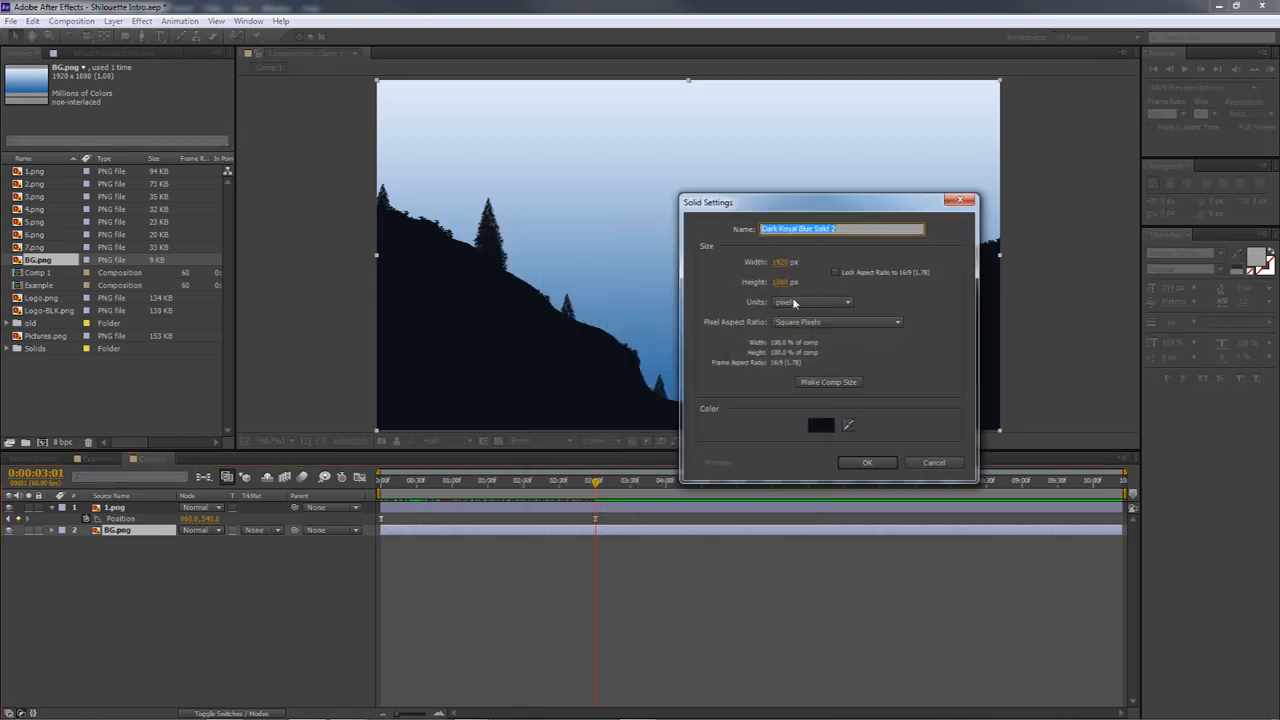
pyautogui.click(849, 426)
pyautogui.click(849, 427)
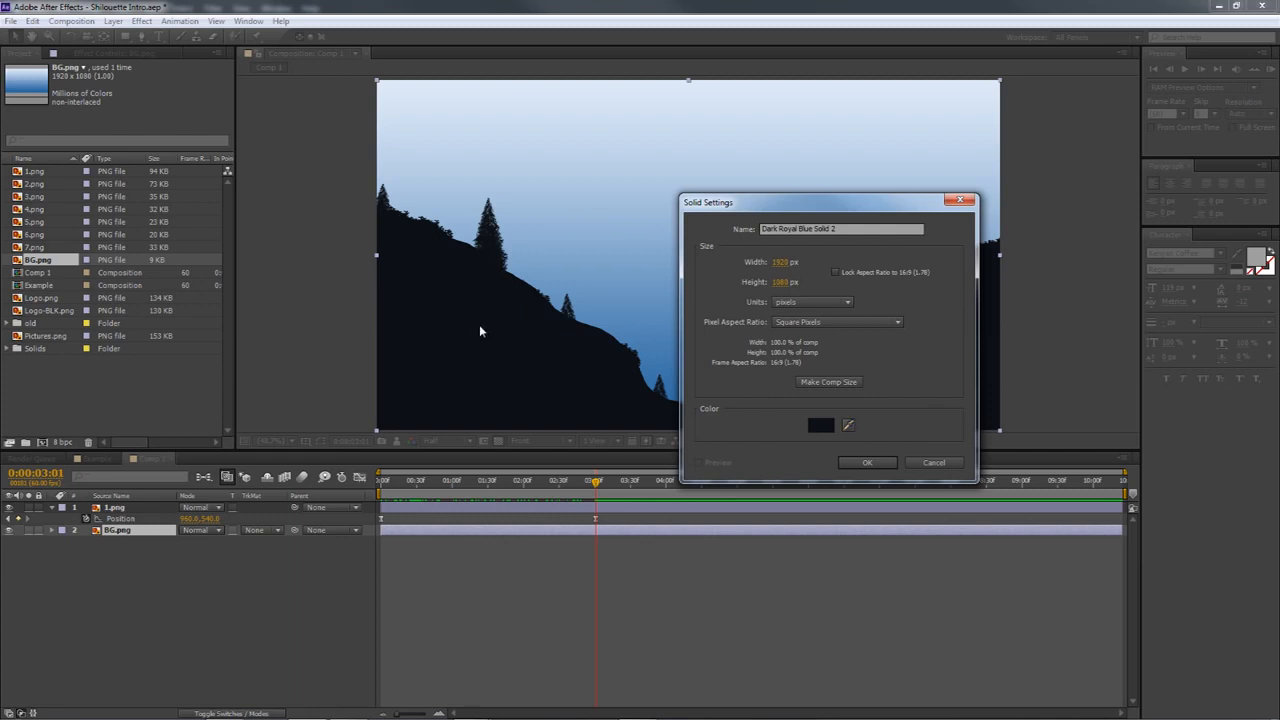
pyautogui.click(479, 324)
pyautogui.click(867, 461)
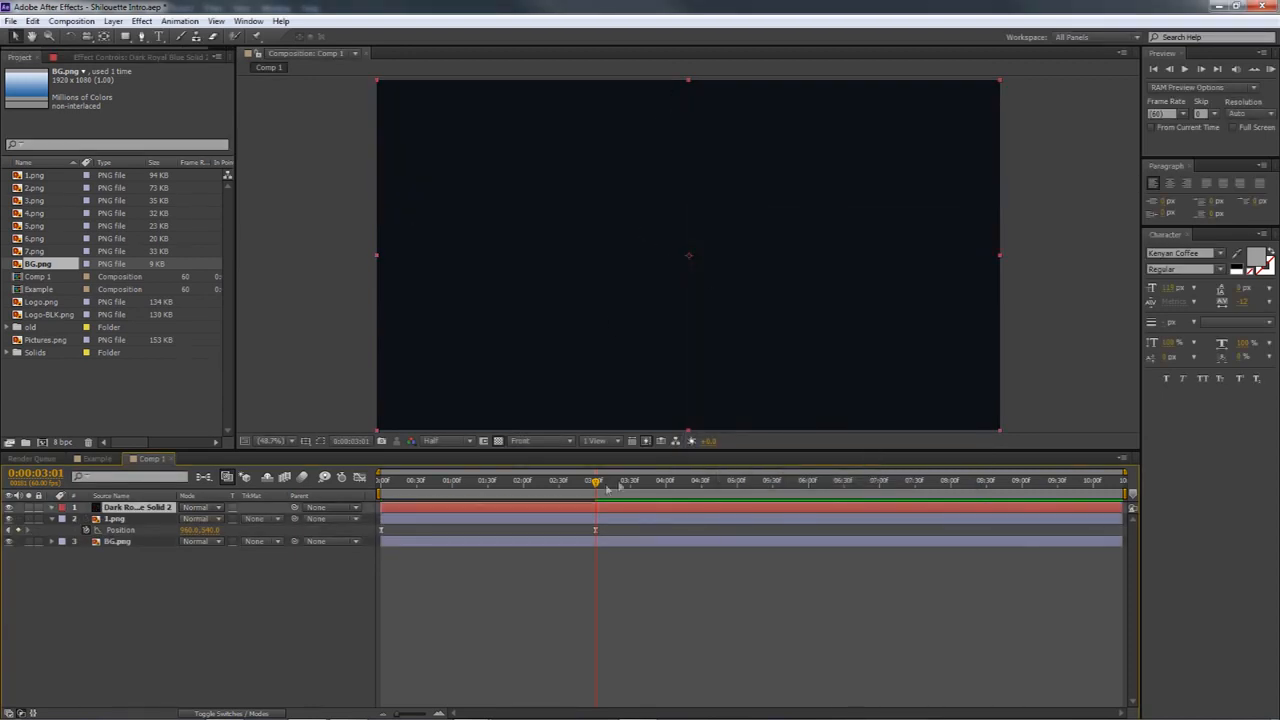
pyautogui.moveTo(595, 484); pyautogui.dragTo(381, 477)
pyautogui.moveTo(129, 511); pyautogui.dragTo(125, 537)
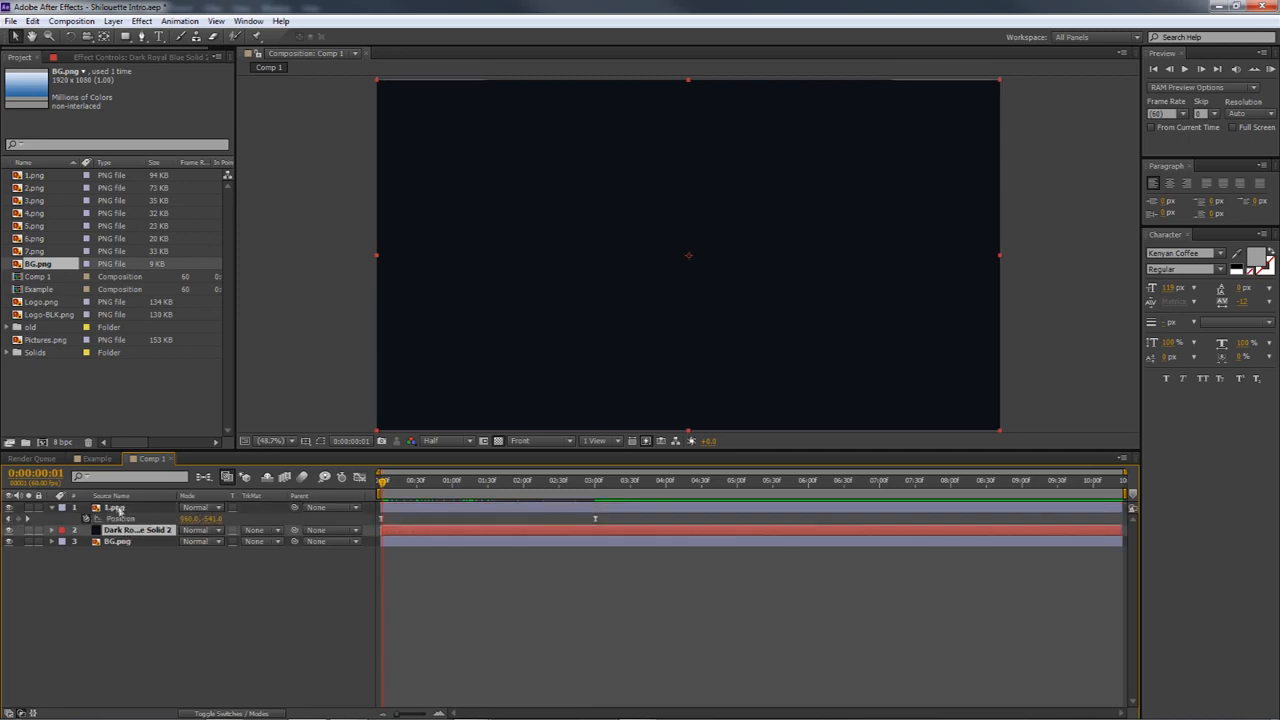
# Add a Position keyframe to the dark solid layer at 0:00:00:00
pyautogui.moveTo(380, 485); pyautogui.dragTo(377, 483)
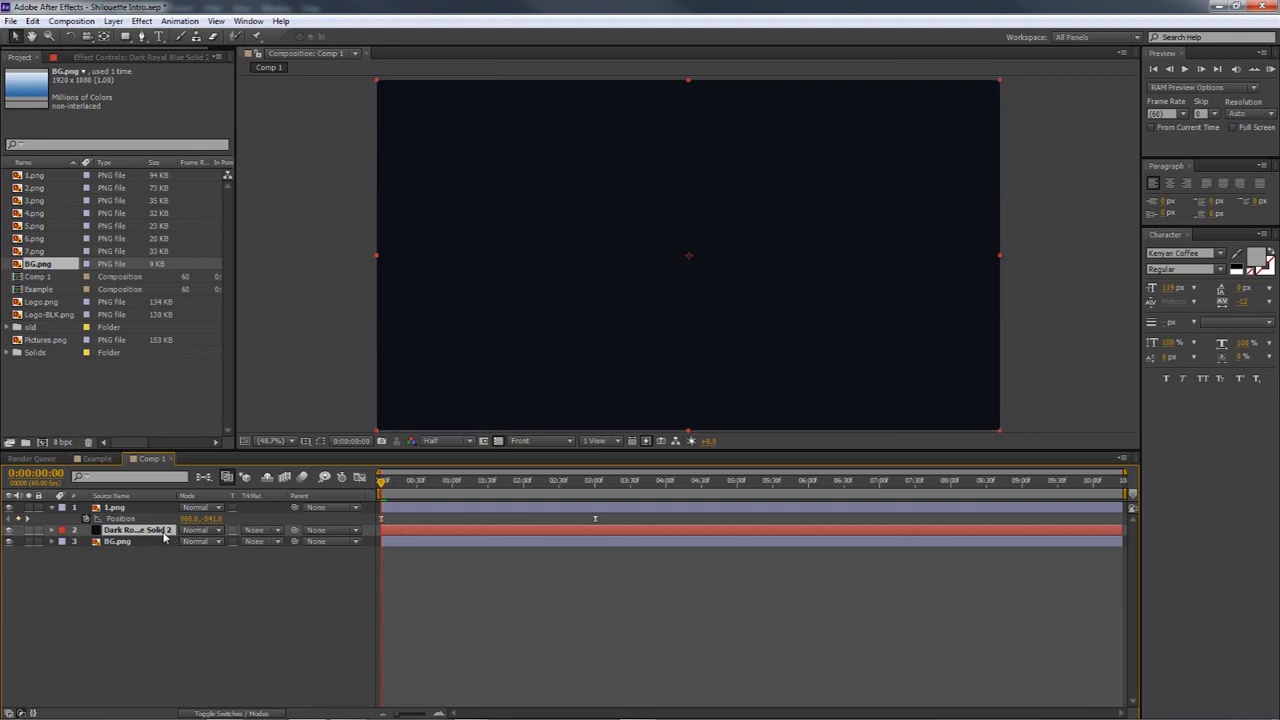
pyautogui.press('p')
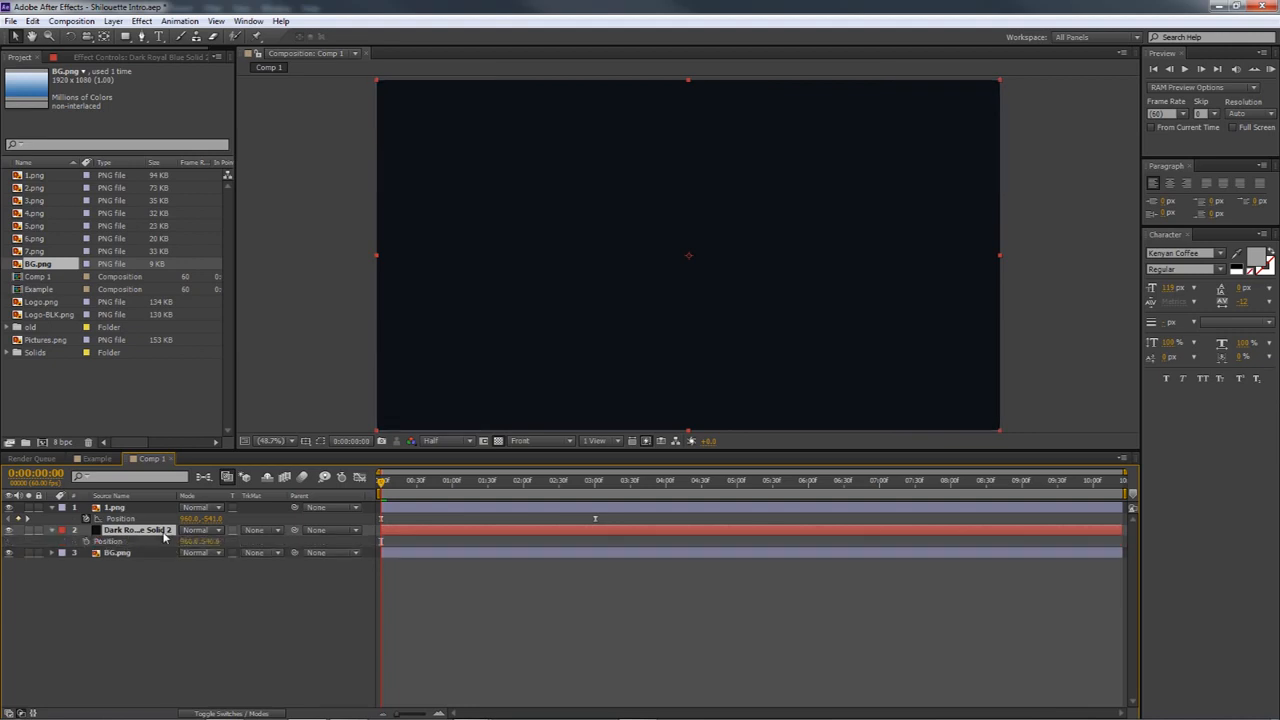
pyautogui.click(86, 541)
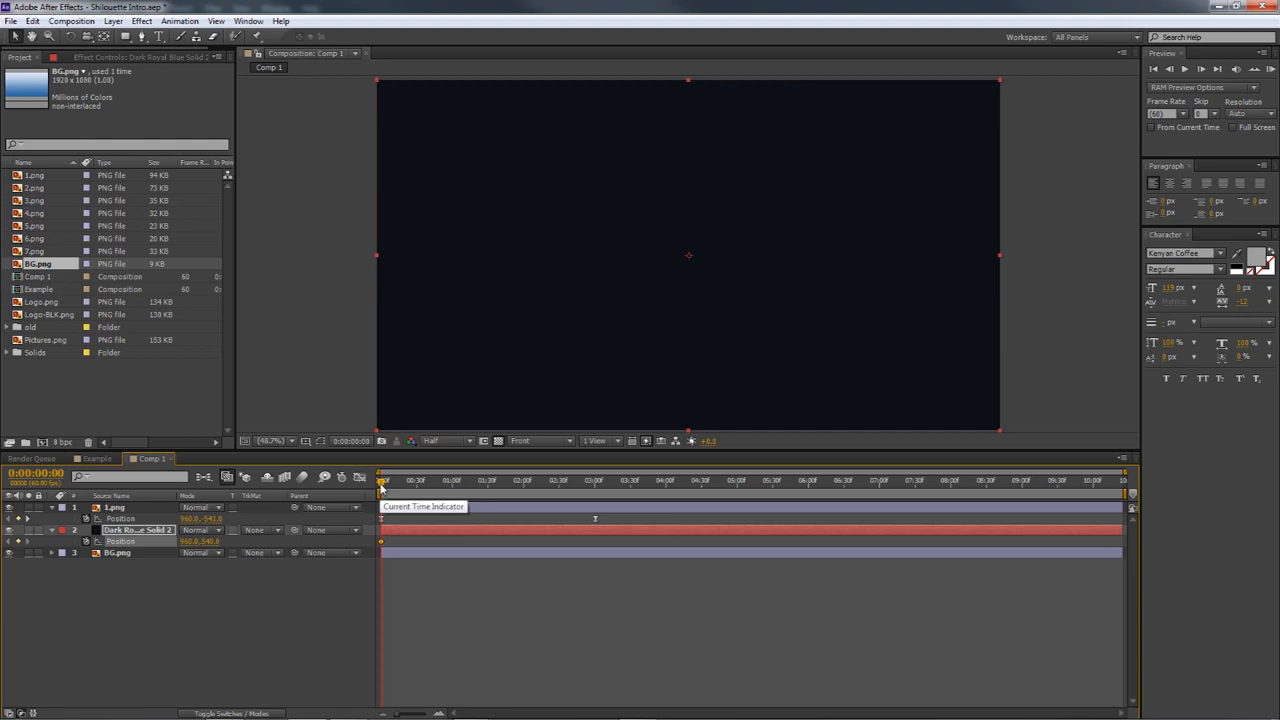
# Move the dark solid down to Position 960.0, 1564.0 at 0:00:03:01, just below the valley of the silhouette
pyautogui.moveTo(381, 485); pyautogui.dragTo(593, 483)
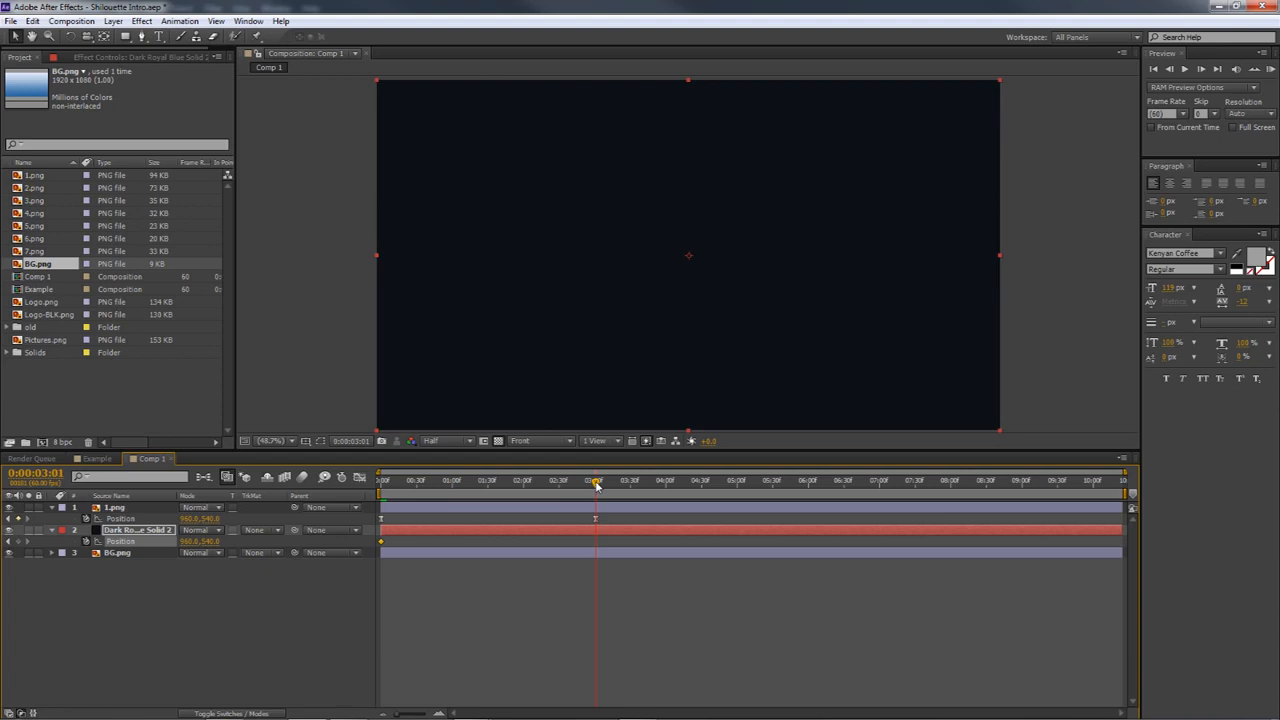
pyautogui.moveTo(214, 541); pyautogui.dragTo(310, 541)
pyautogui.moveTo(1085, 457); pyautogui.dragTo(1014, 401)
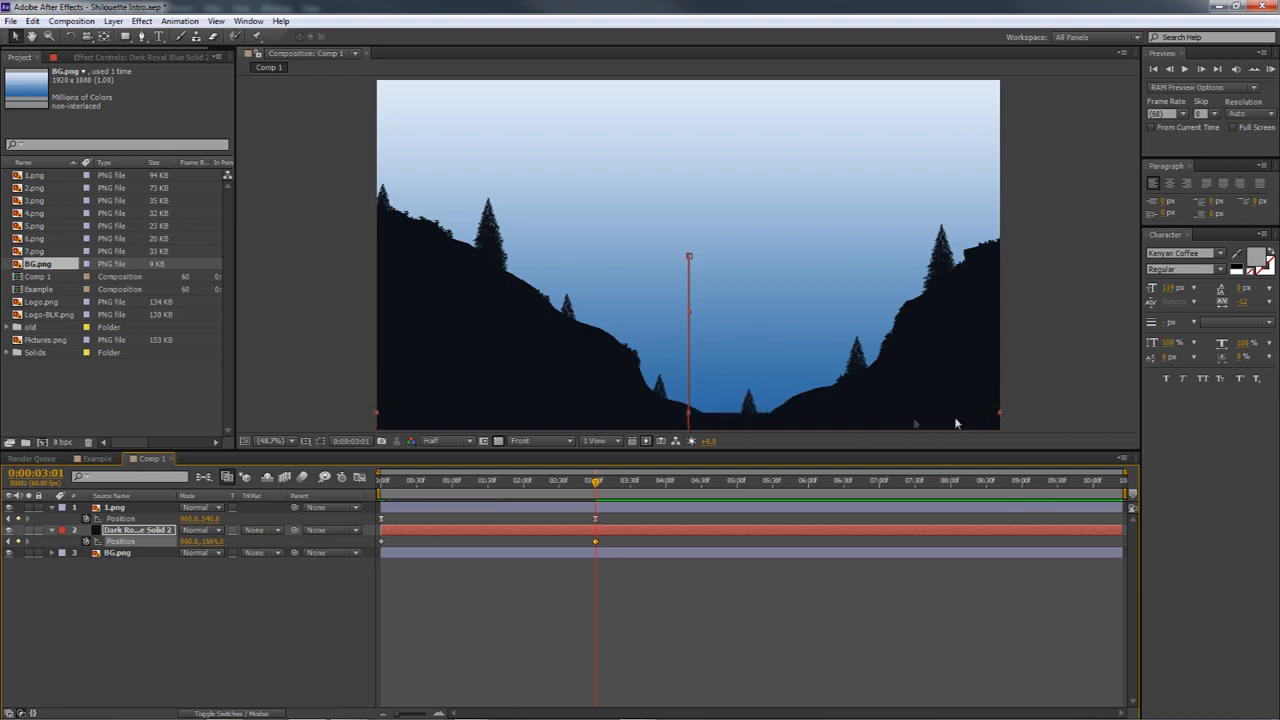
pyautogui.scroll(-2, 820, 346)
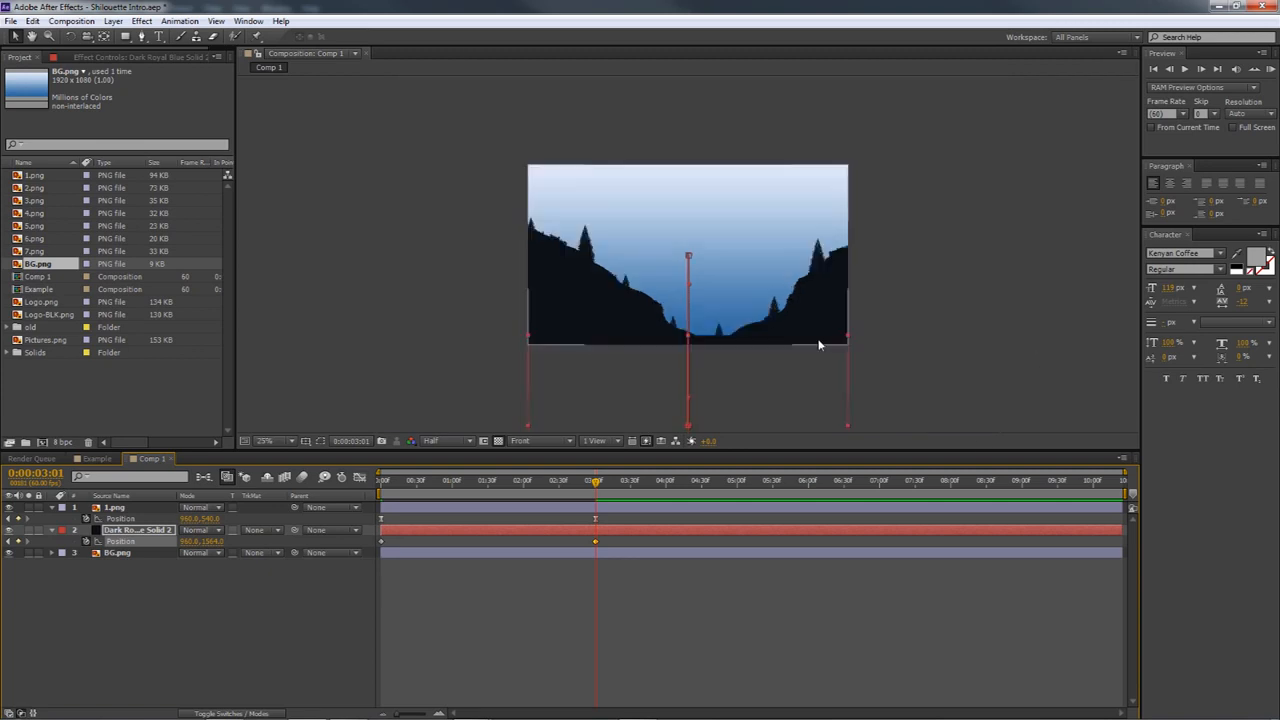
pyautogui.scroll(1, 749, 323)
pyautogui.scroll(-1, 644, 364)
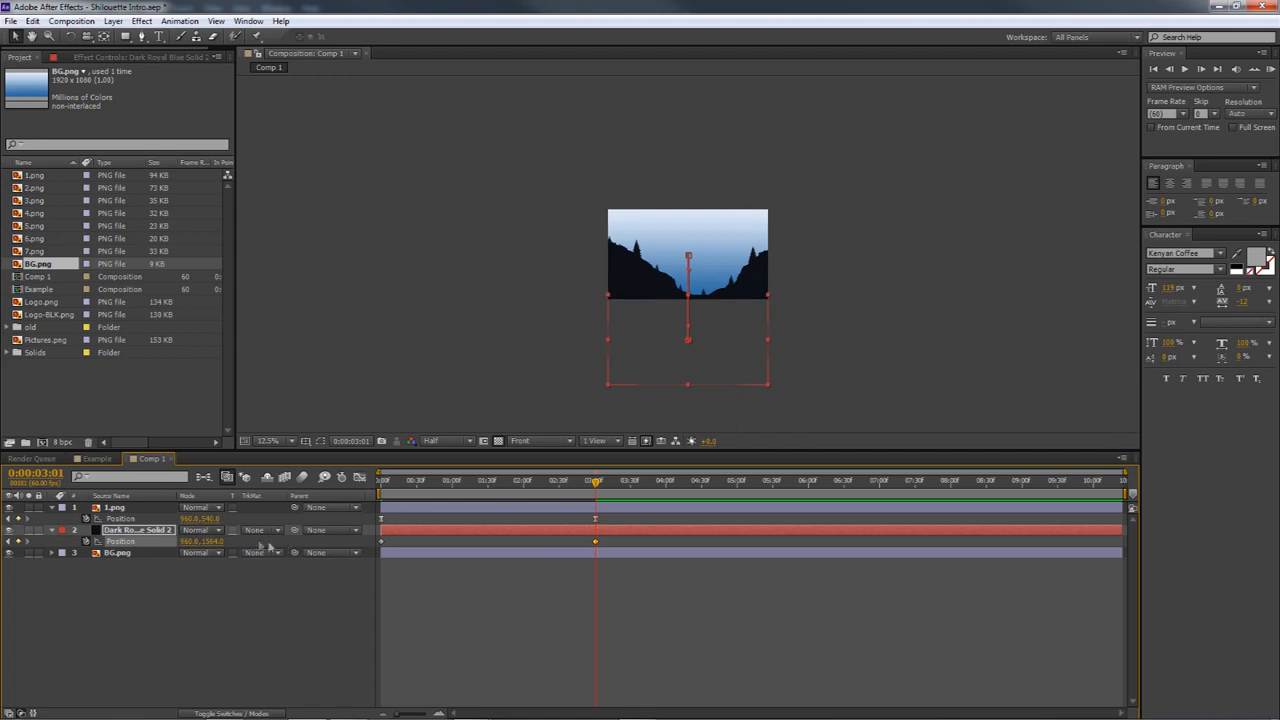
# Lower the dark solid to Position 960.0, 1629.0 at 0:00:03:01 and fit the composition view up to 100%
pyautogui.moveTo(211, 541); pyautogui.dragTo(243, 533)
pyautogui.moveTo(594, 489); pyautogui.dragTo(373, 497)
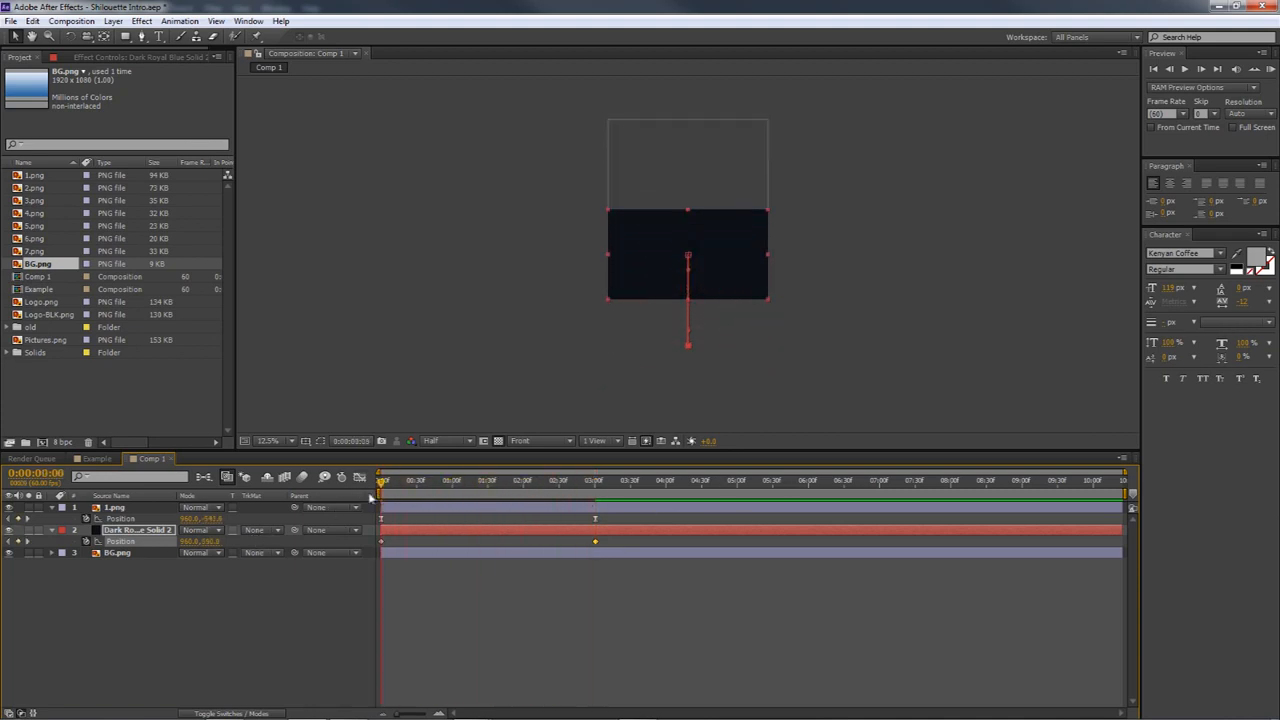
pyautogui.click(9, 508)
pyautogui.click(290, 441)
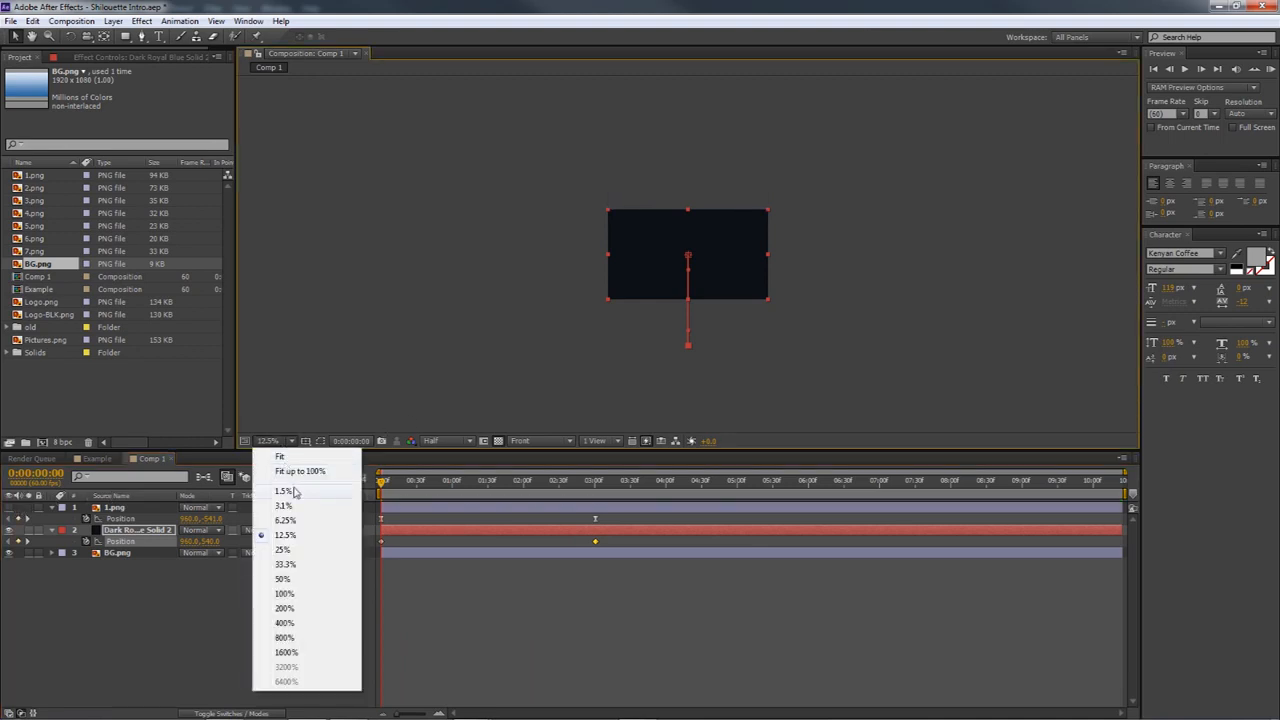
pyautogui.click(295, 469)
pyautogui.moveTo(388, 487)
pyautogui.mouseDown()
pyautogui.moveTo(663, 488)
pyautogui.moveTo(314, 457)
pyautogui.moveTo(528, 482)
pyautogui.moveTo(361, 463)
pyautogui.moveTo(383, 487)
pyautogui.moveTo(597, 488)
pyautogui.moveTo(381, 490)
pyautogui.mouseUp()
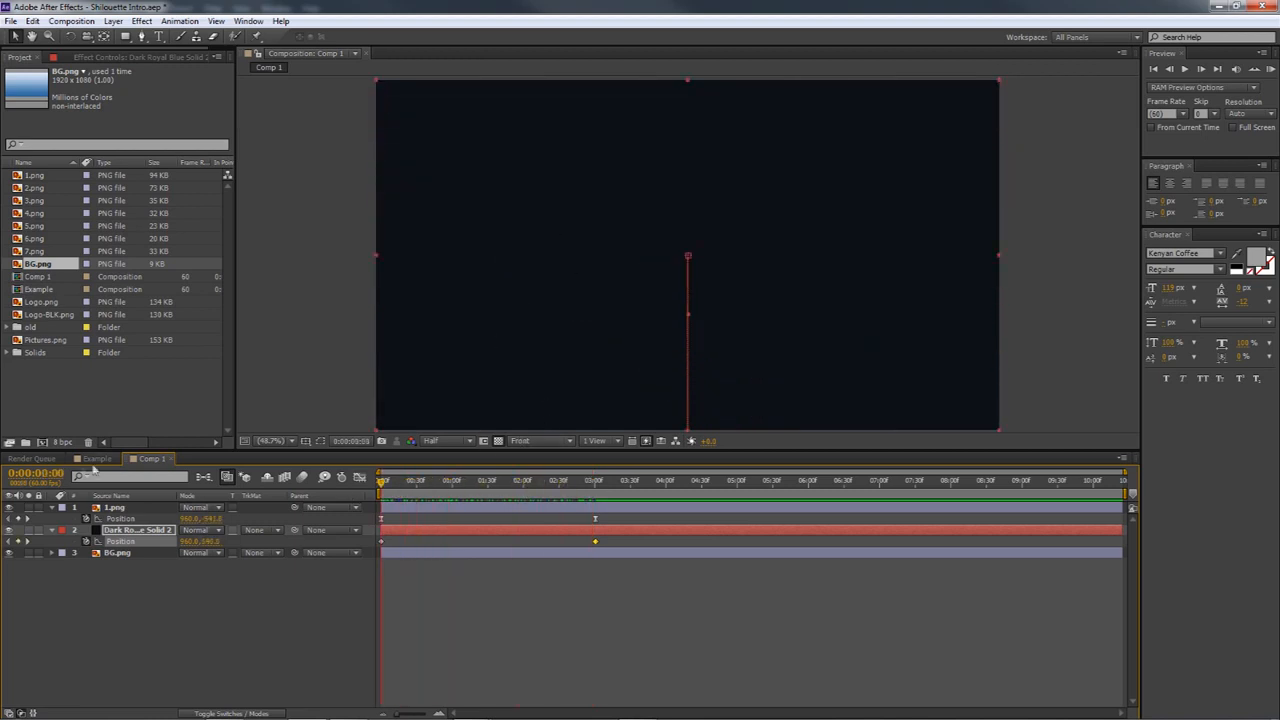
# Review the motion in the Example composition and compare it with the solid and silhouette movement in Comp 1
pyautogui.click(92, 458)
pyautogui.moveTo(383, 487); pyautogui.dragTo(517, 495)
pyautogui.click(152, 458)
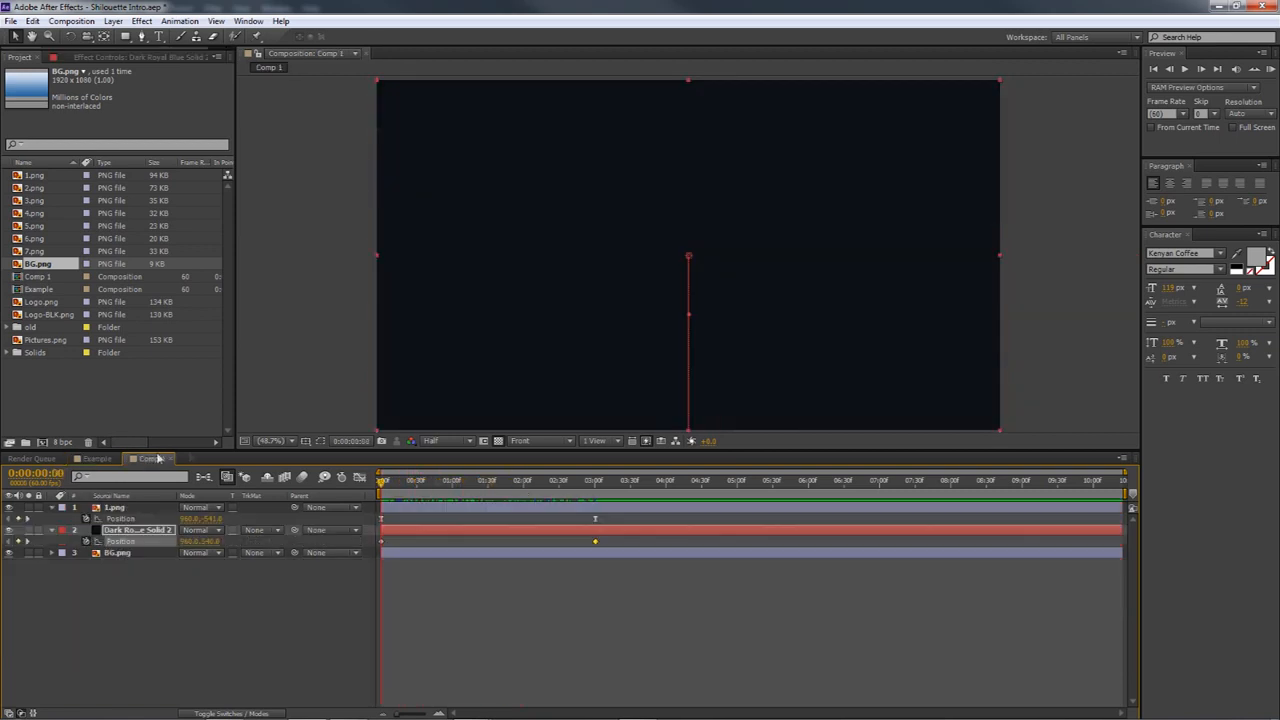
pyautogui.moveTo(386, 490); pyautogui.dragTo(555, 482)
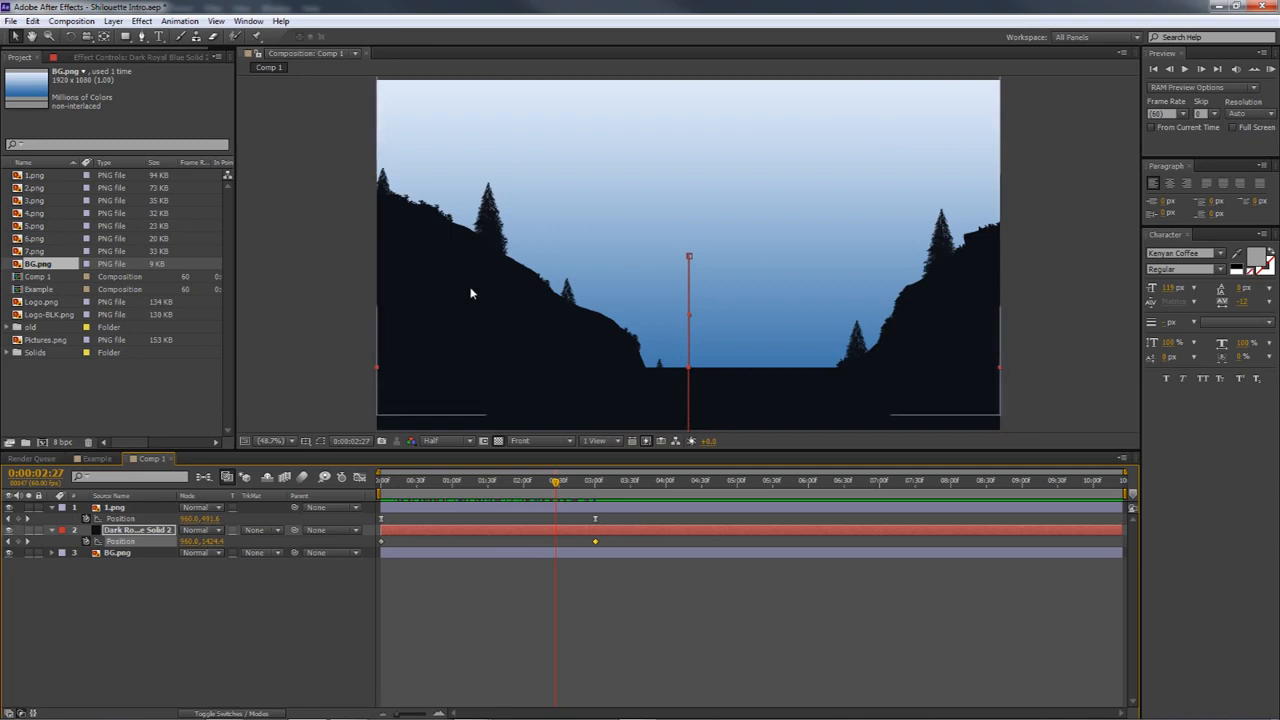
pyautogui.press('Home')
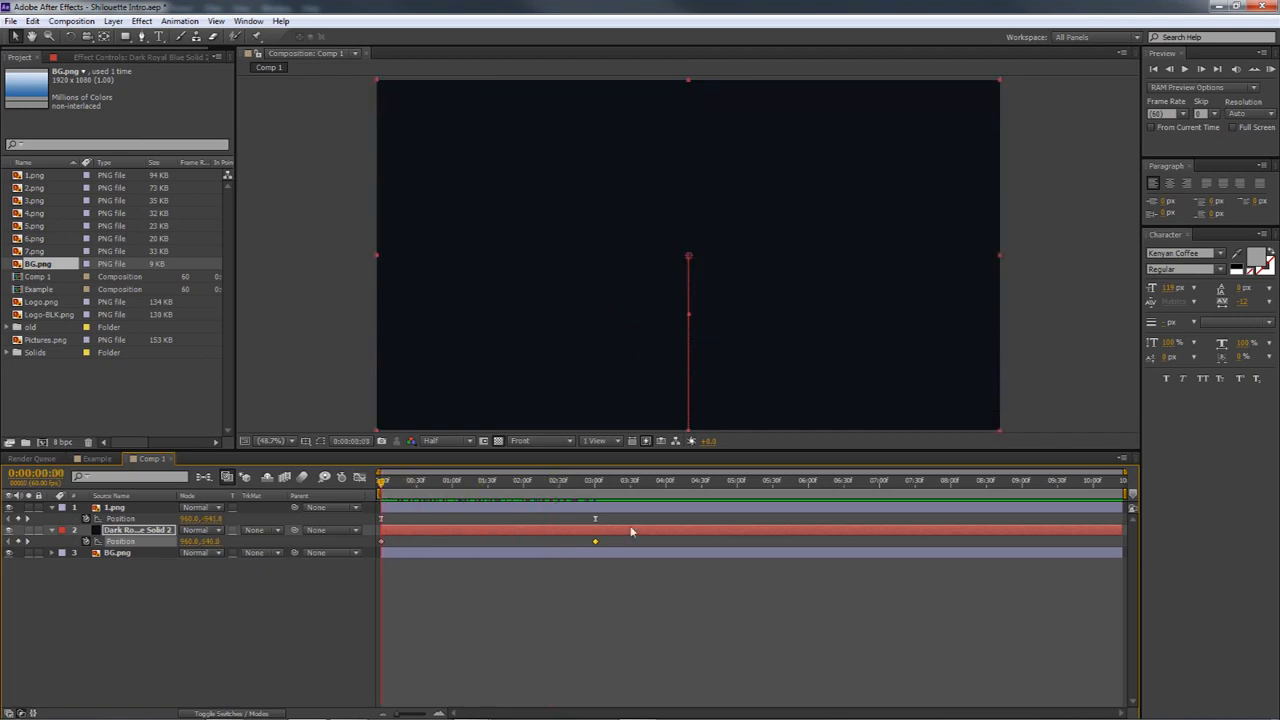
# Apply Easy Ease to both Position keyframes of the dark solid and preview the start of its movement
pyautogui.rightClick(594, 545)
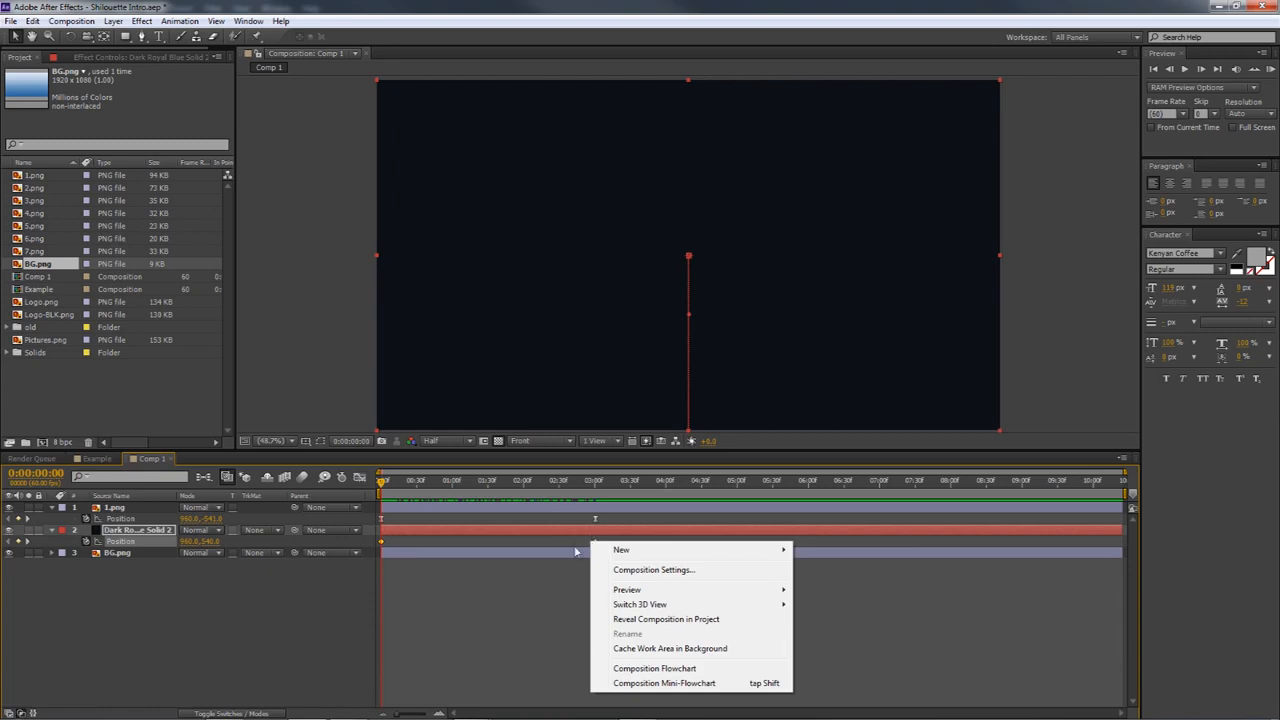
pyautogui.click(575, 547)
pyautogui.moveTo(616, 544); pyautogui.dragTo(377, 545)
pyautogui.rightClick(595, 542)
pyautogui.moveTo(645, 692)
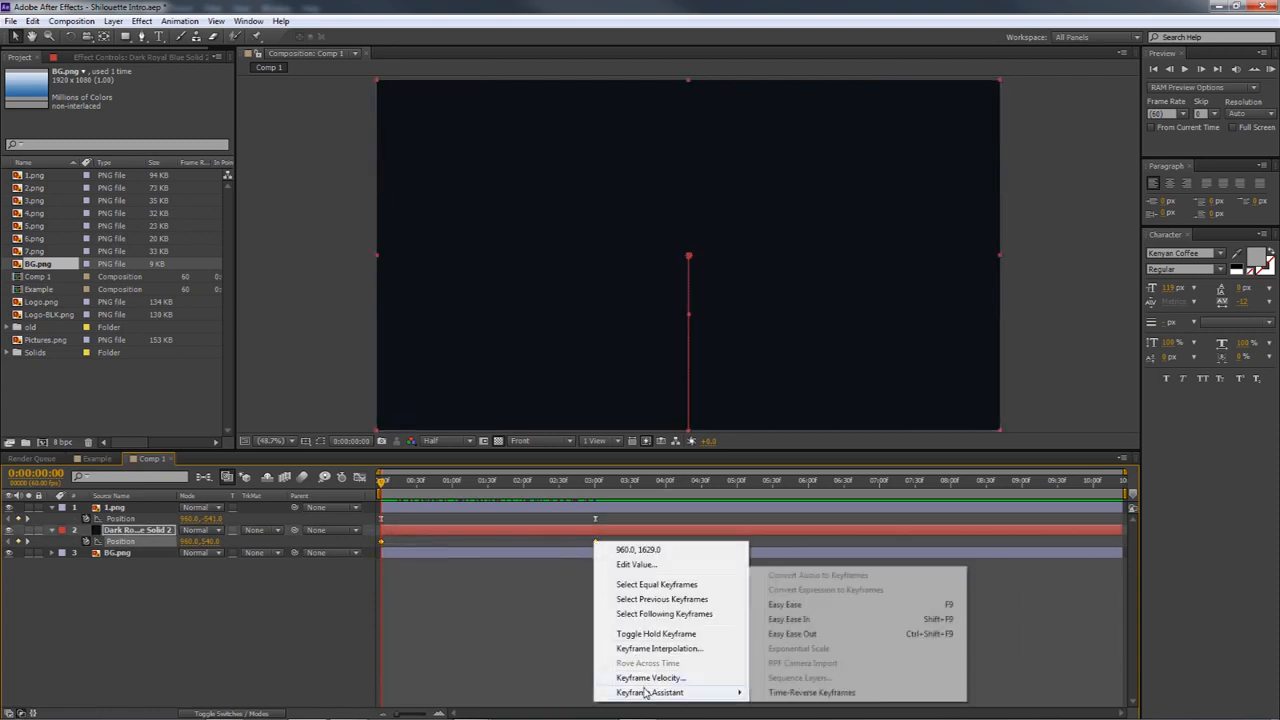
pyautogui.click(797, 606)
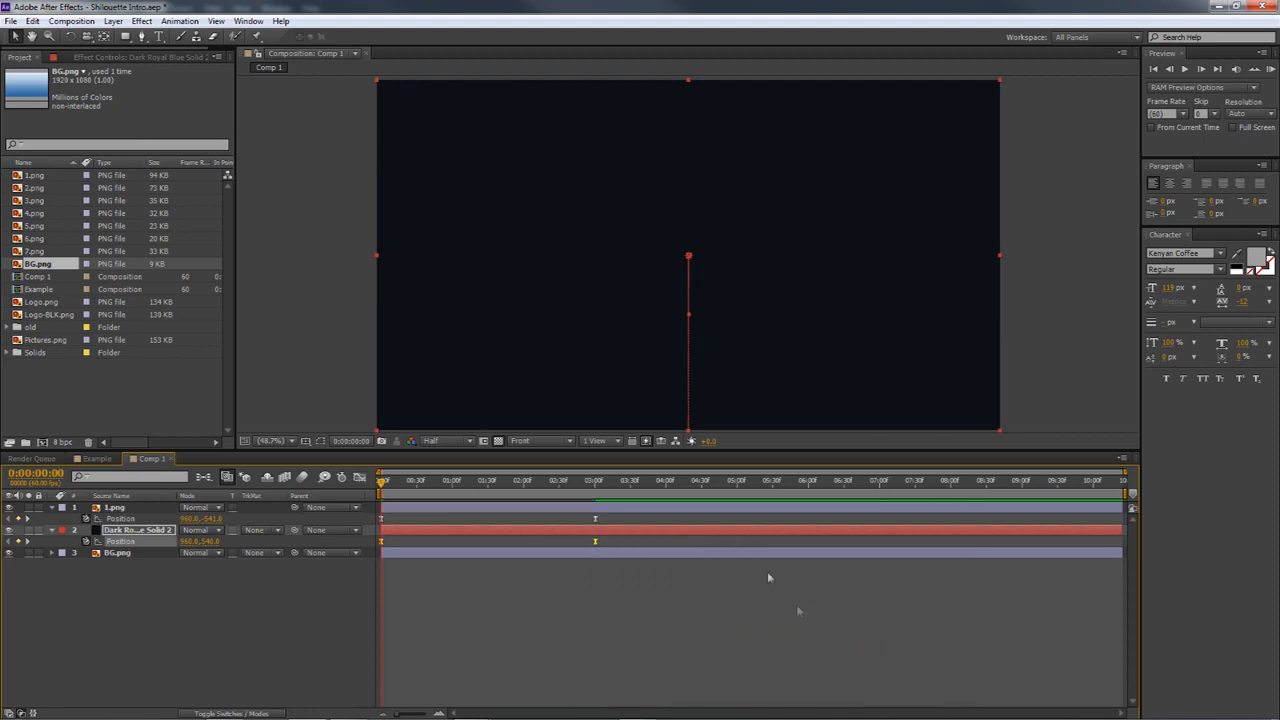
pyautogui.moveTo(380, 483); pyautogui.dragTo(461, 485)
pyautogui.moveTo(465, 468); pyautogui.dragTo(381, 470)
pyautogui.click(577, 590)
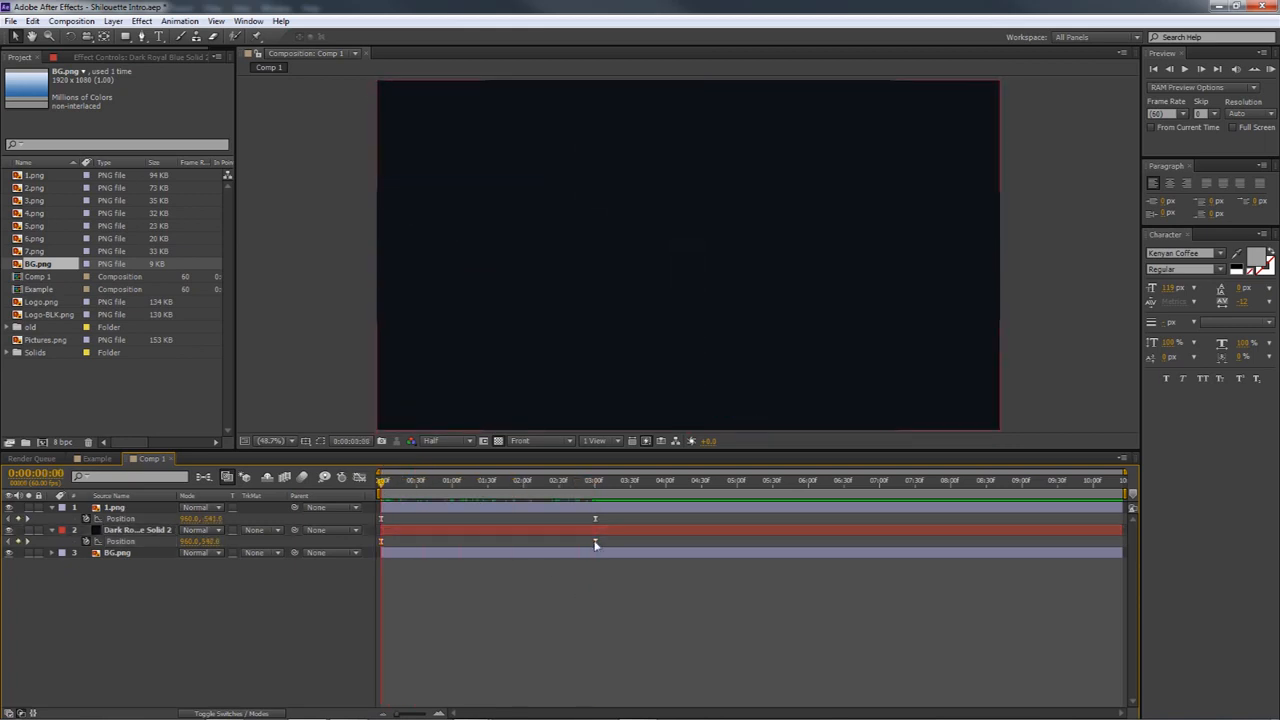
# Show the dark solid's Position speed graph and lengthen the start keyframe's outgoing influence so the solid starts moving more slowly
pyautogui.click(596, 542)
pyautogui.click(359, 477)
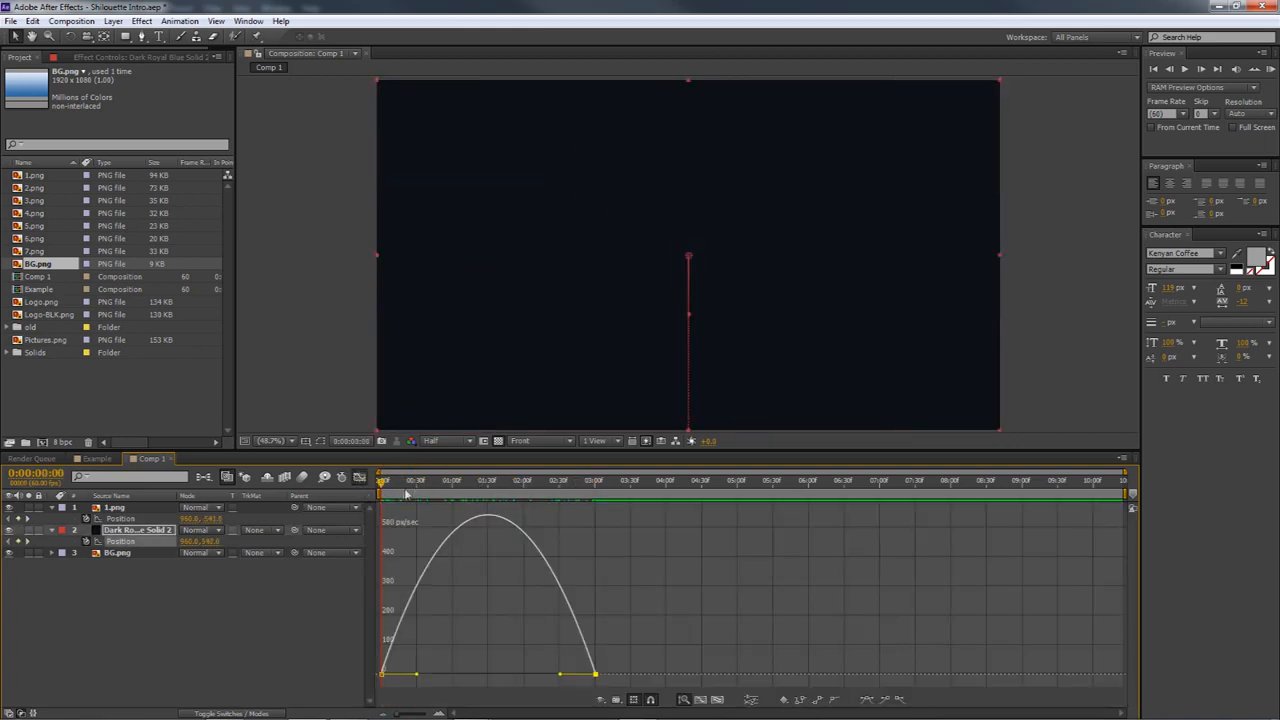
pyautogui.moveTo(497, 487); pyautogui.dragTo(542, 508)
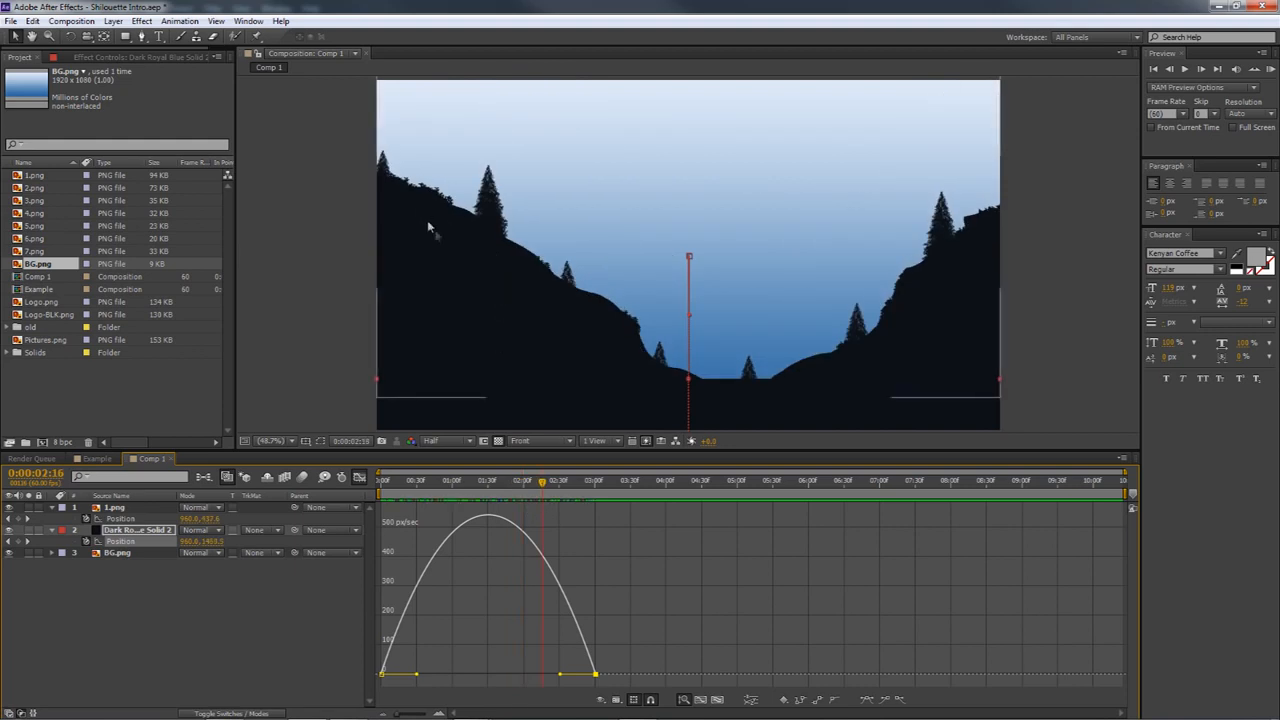
pyautogui.moveTo(480, 481)
pyautogui.mouseDown()
pyautogui.moveTo(451, 481)
pyautogui.moveTo(517, 478)
pyautogui.moveTo(434, 480)
pyautogui.moveTo(519, 482)
pyautogui.moveTo(491, 491)
pyautogui.mouseUp()
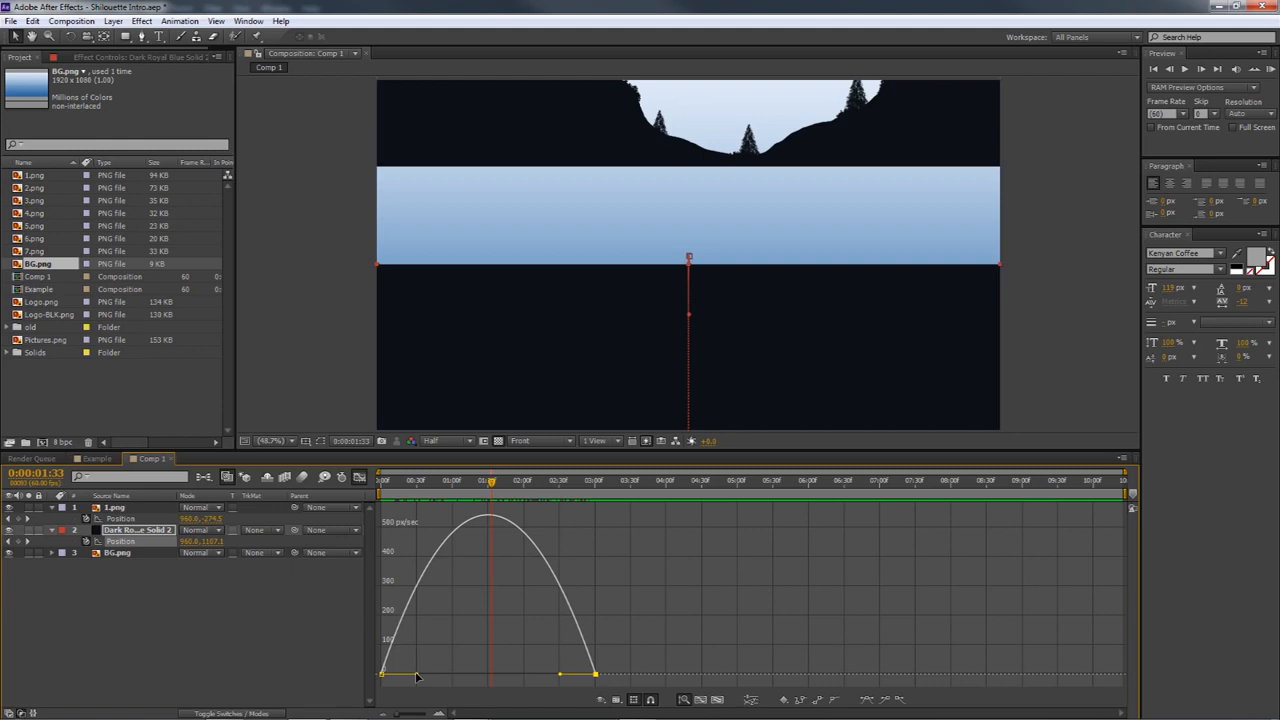
pyautogui.moveTo(417, 677); pyautogui.dragTo(464, 679)
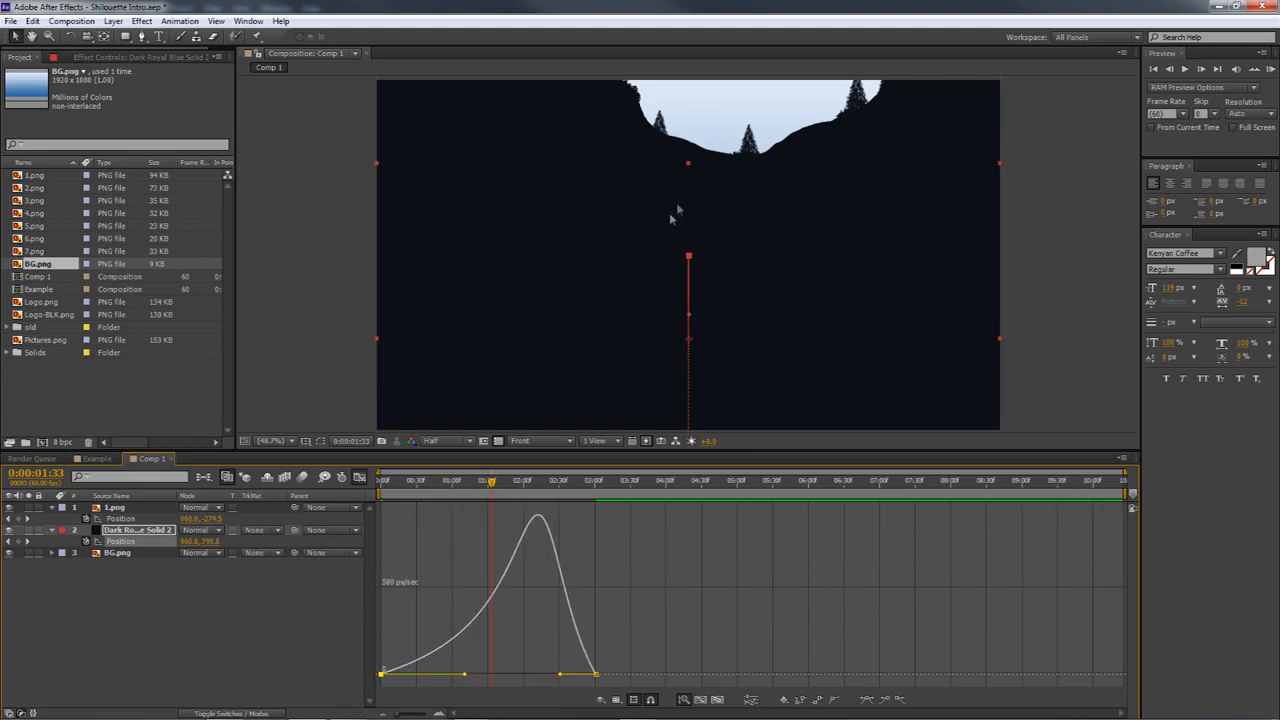
pyautogui.moveTo(485, 485); pyautogui.dragTo(535, 487)
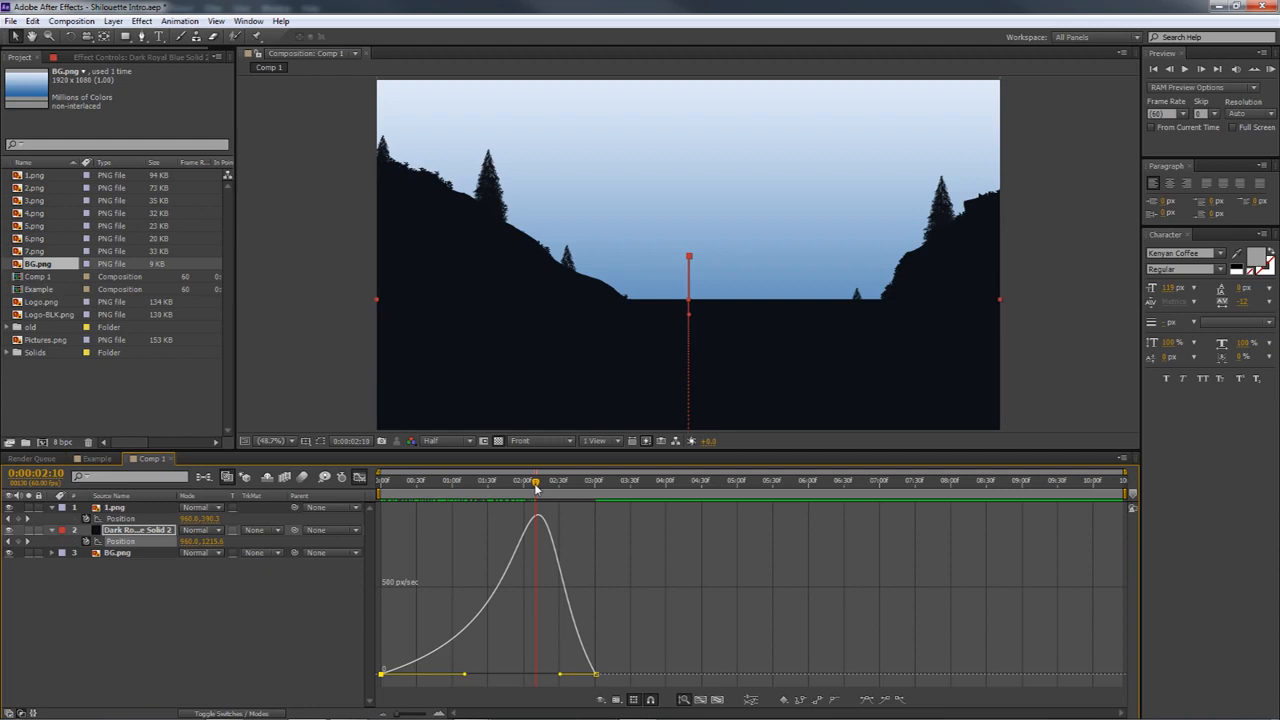
pyautogui.moveTo(535, 487)
pyautogui.mouseDown()
pyautogui.moveTo(514, 488)
pyautogui.moveTo(530, 494)
pyautogui.mouseUp()
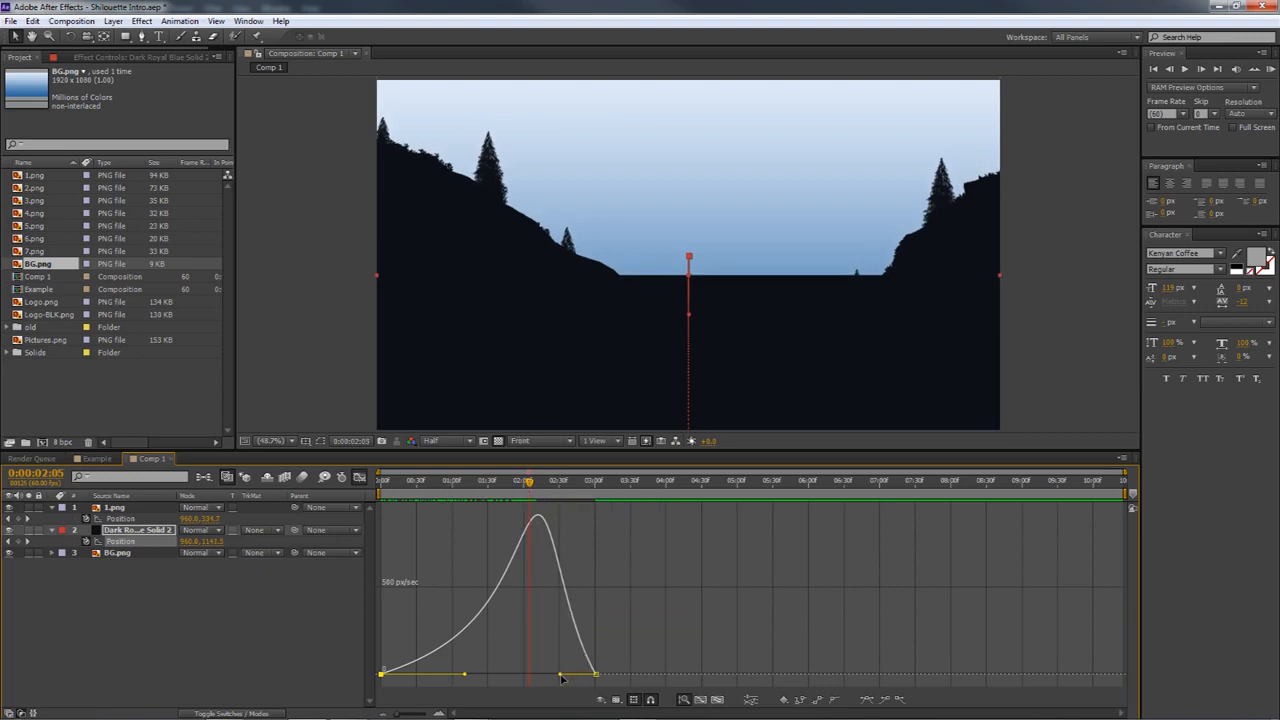
# Extend the incoming influence of the dark solid's end keyframe to about 54% and check its alignment with the silhouette
pyautogui.moveTo(558, 677); pyautogui.dragTo(546, 680)
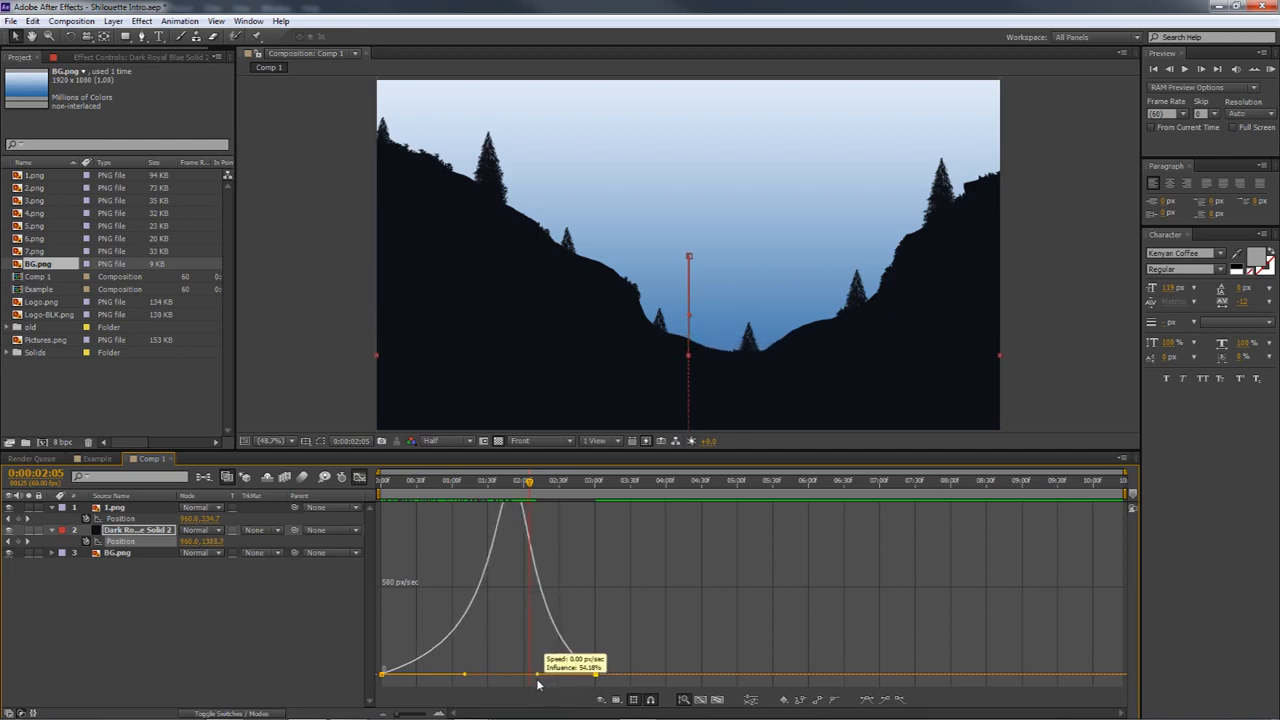
pyautogui.moveTo(538, 686); pyautogui.dragTo(538, 686)
pyautogui.moveTo(531, 484)
pyautogui.mouseDown()
pyautogui.moveTo(370, 484)
pyautogui.moveTo(528, 484)
pyautogui.mouseUp()
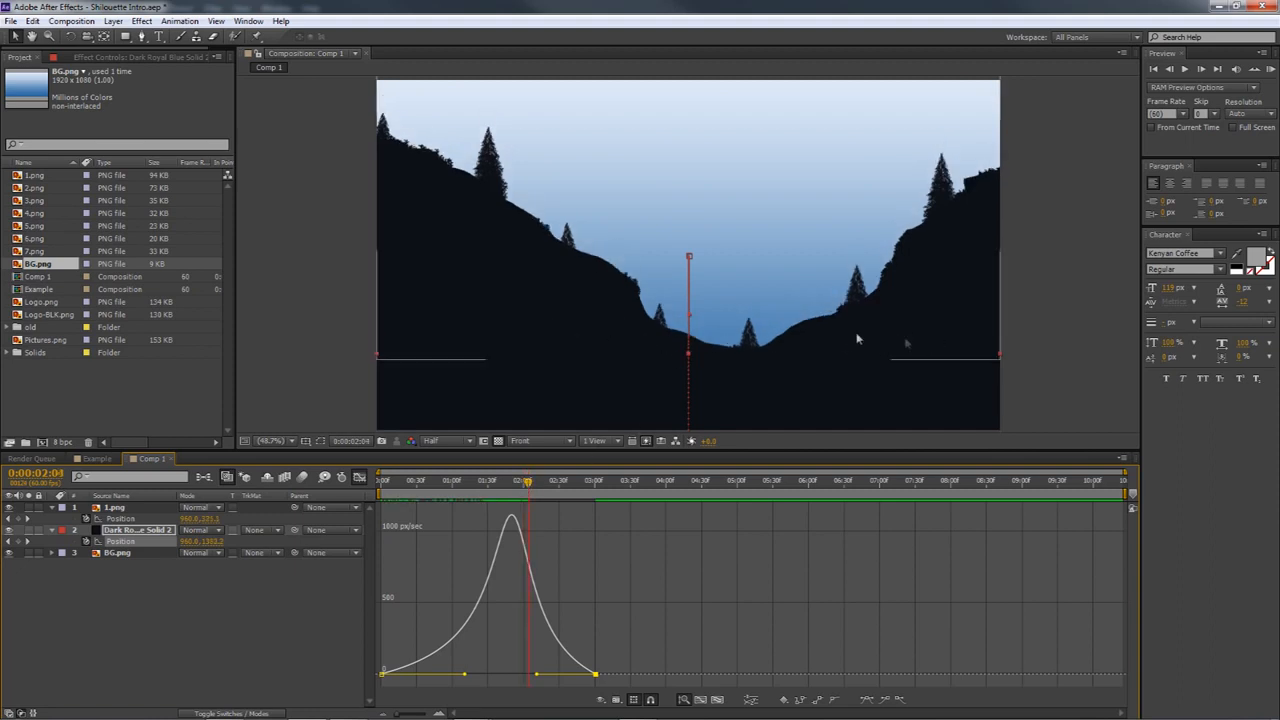
pyautogui.moveTo(512, 488); pyautogui.dragTo(508, 490)
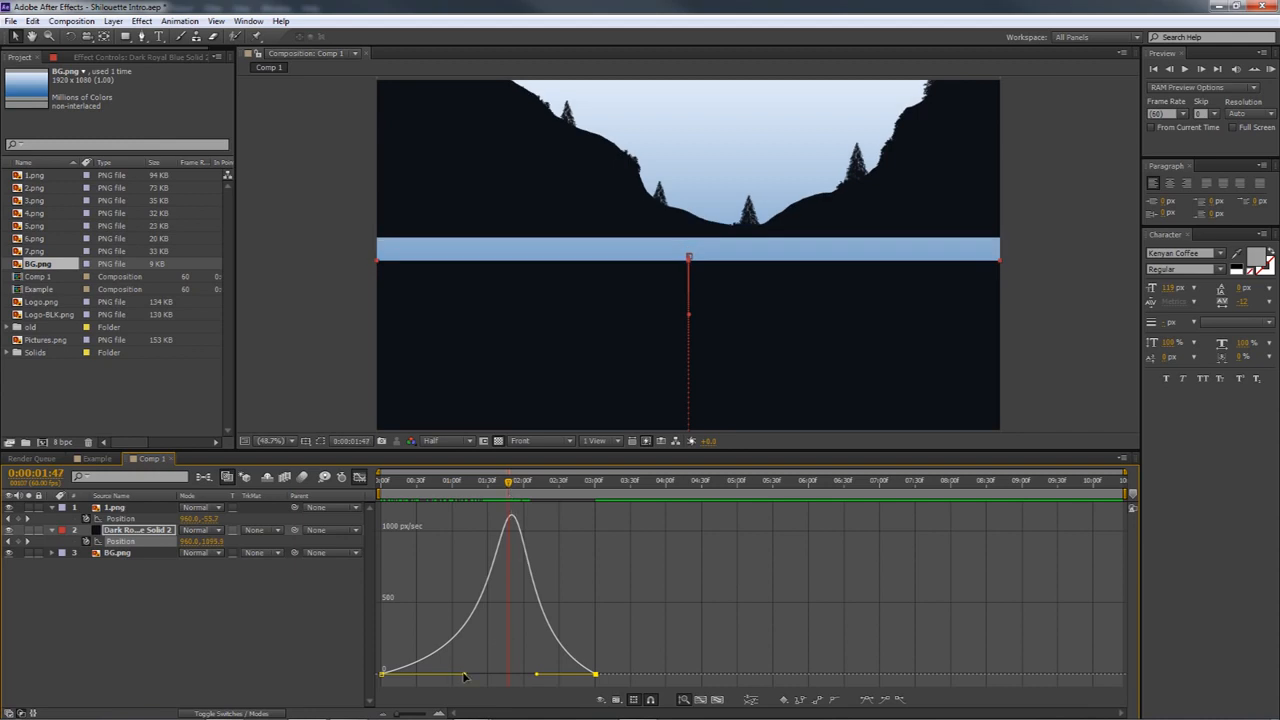
# Shorten the solid's end influence slightly and lengthen its start influence to close the gap below the silhouette around 0:00:01:46
pyautogui.moveTo(538, 679); pyautogui.dragTo(546, 681)
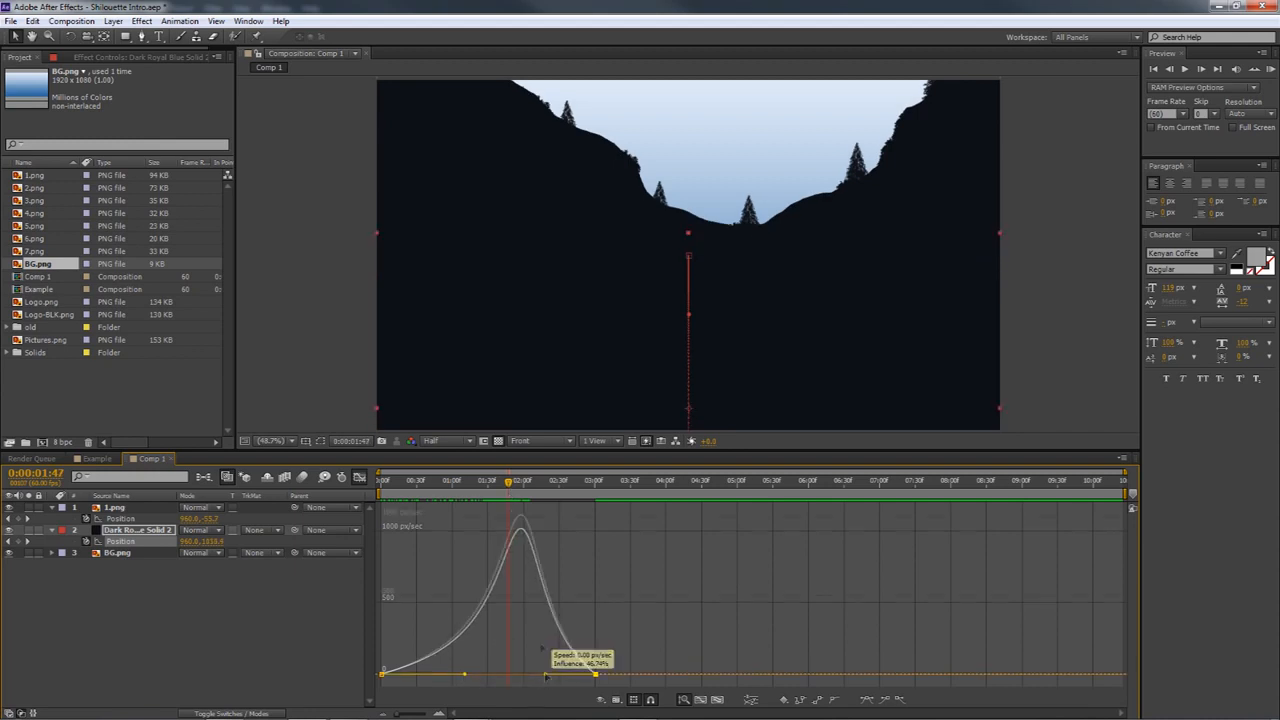
pyautogui.moveTo(512, 487); pyautogui.dragTo(514, 489)
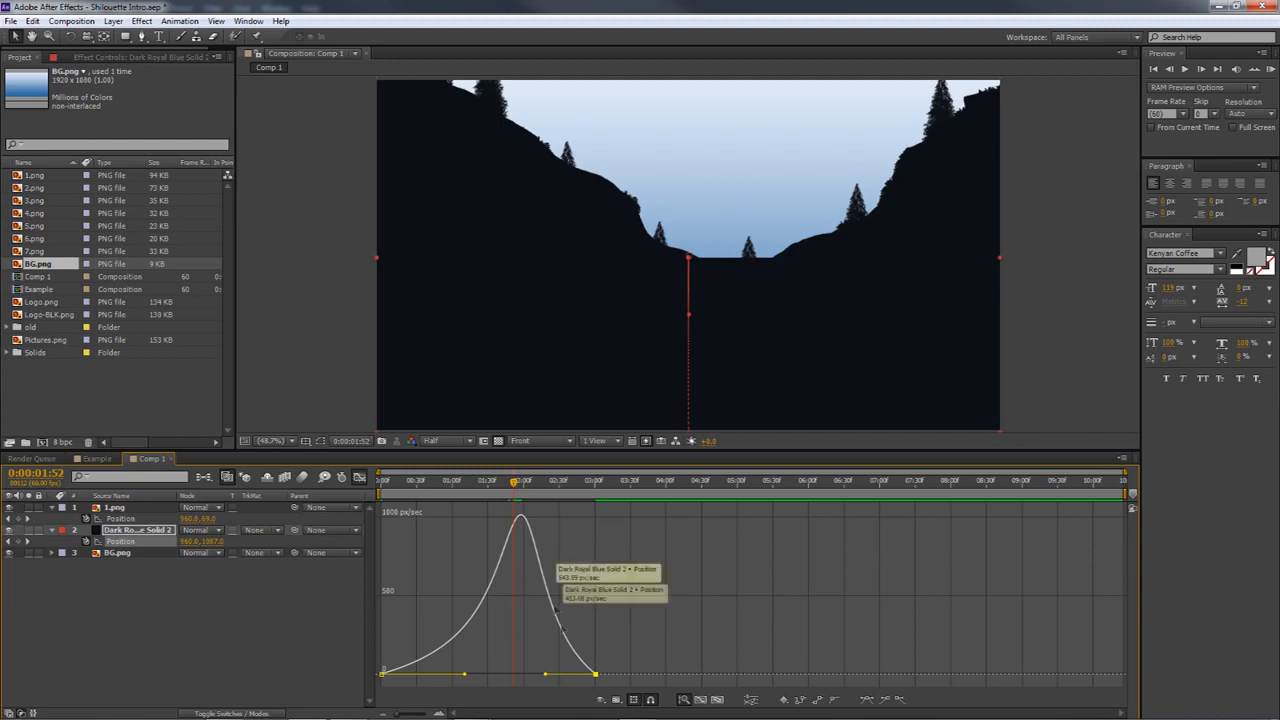
pyautogui.moveTo(545, 680); pyautogui.dragTo(541, 676)
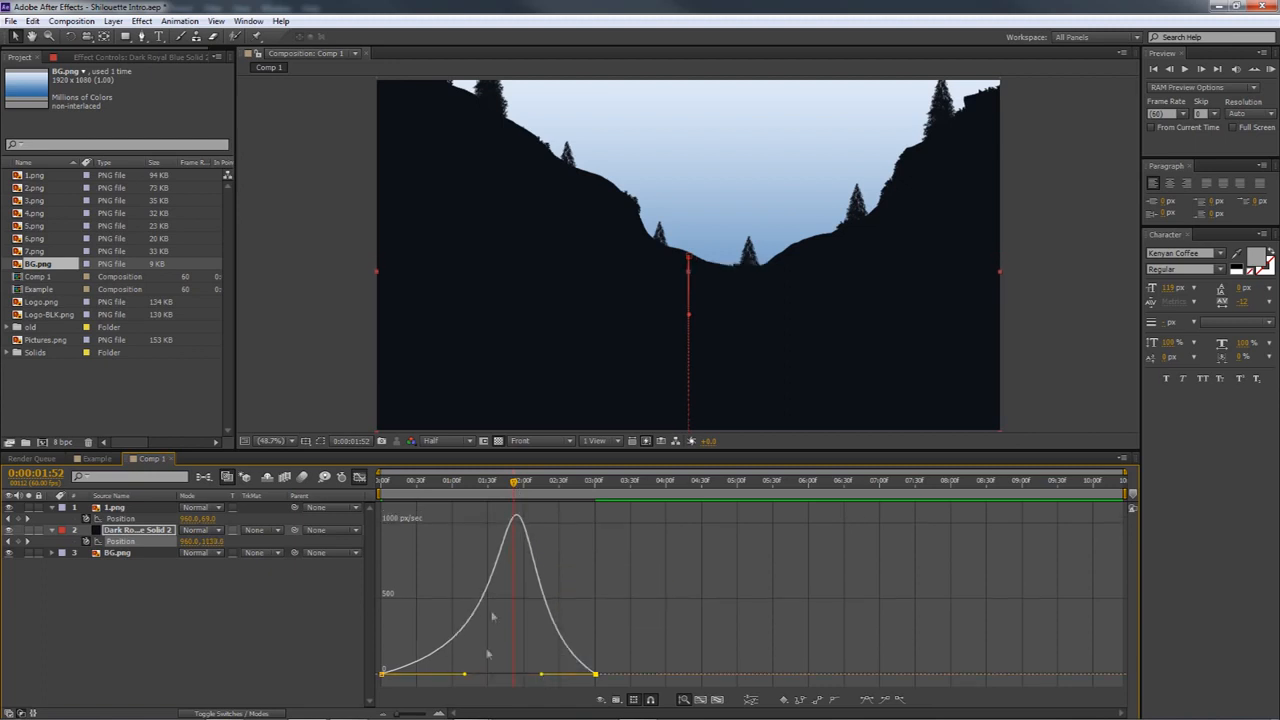
pyautogui.moveTo(510, 484); pyautogui.dragTo(508, 488)
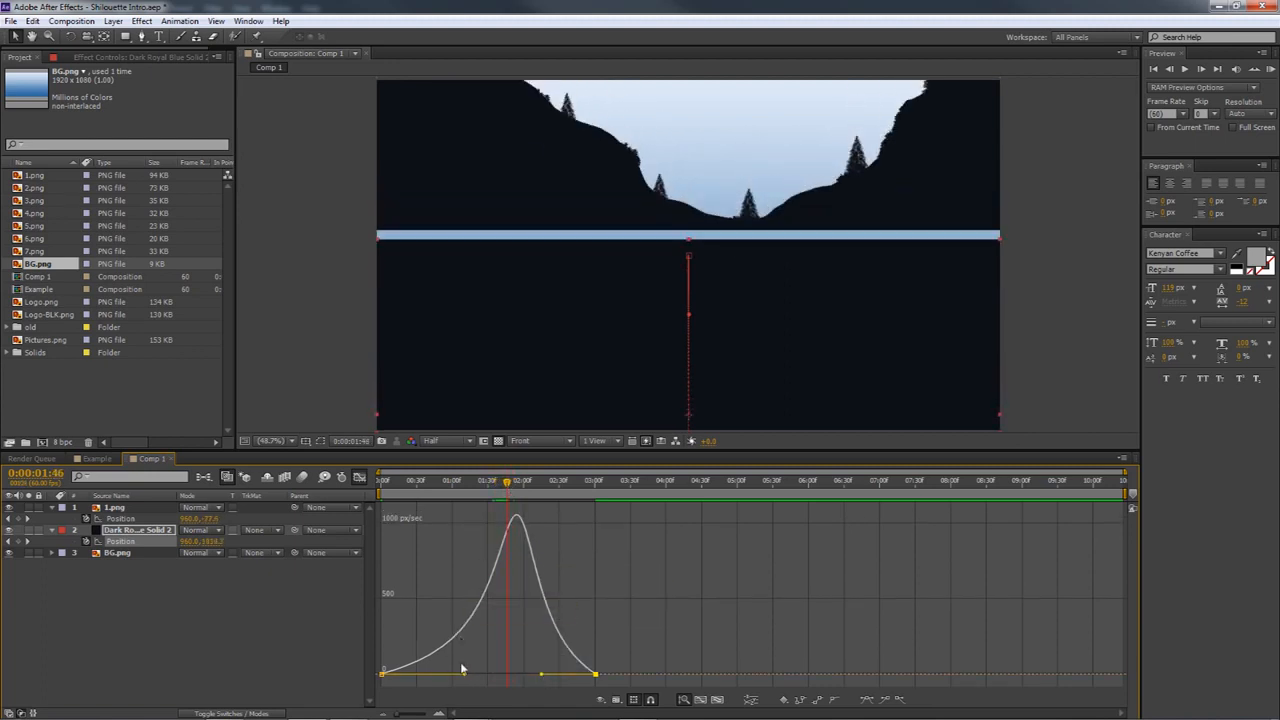
pyautogui.moveTo(465, 676); pyautogui.dragTo(467, 676)
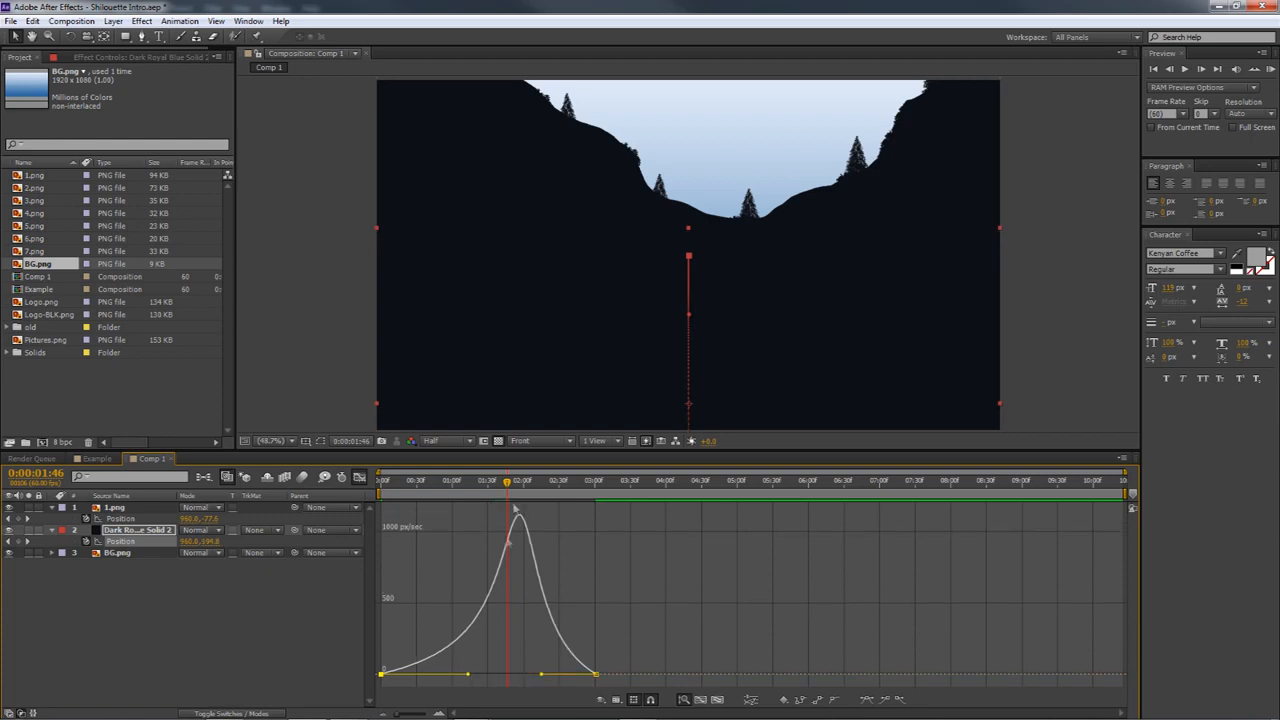
pyautogui.moveTo(508, 490); pyautogui.dragTo(526, 487)
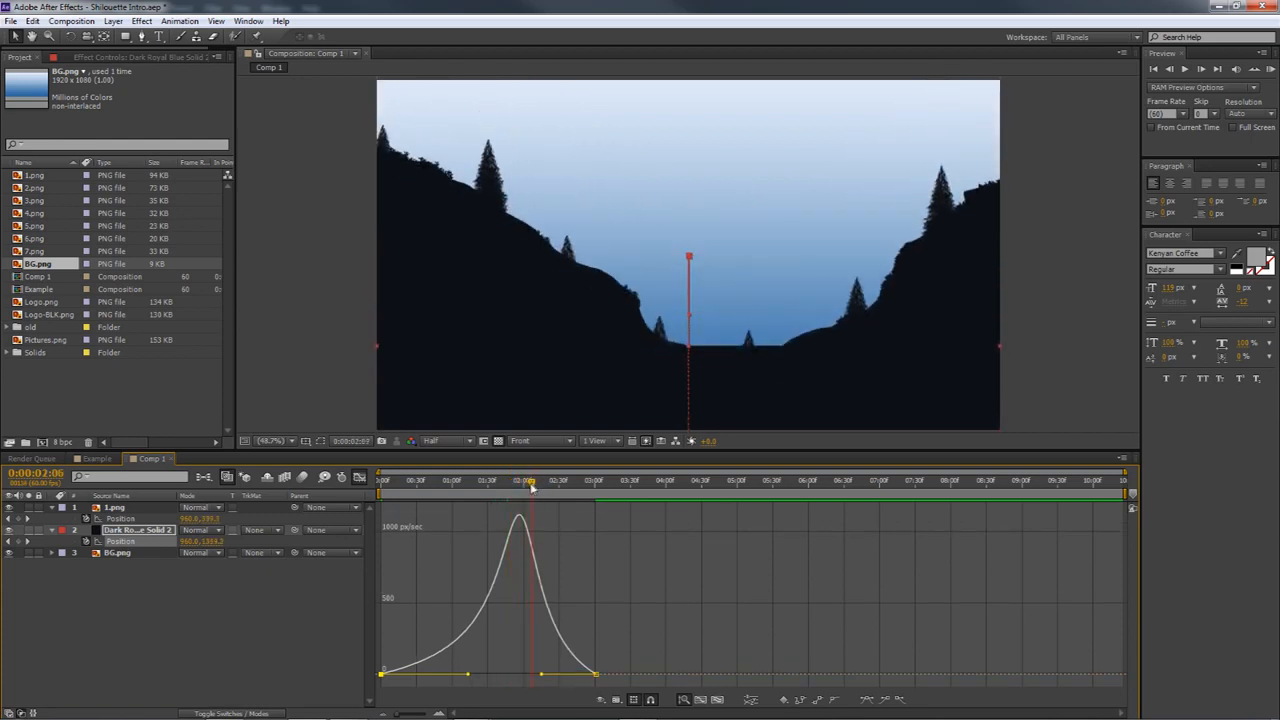
# Lengthen both the start and end influences of the dark solid slightly more, checking its edge against the silhouette valley
pyautogui.moveTo(543, 678); pyautogui.dragTo(537, 675)
pyautogui.moveTo(526, 483); pyautogui.dragTo(501, 519)
pyautogui.moveTo(471, 677); pyautogui.dragTo(476, 679)
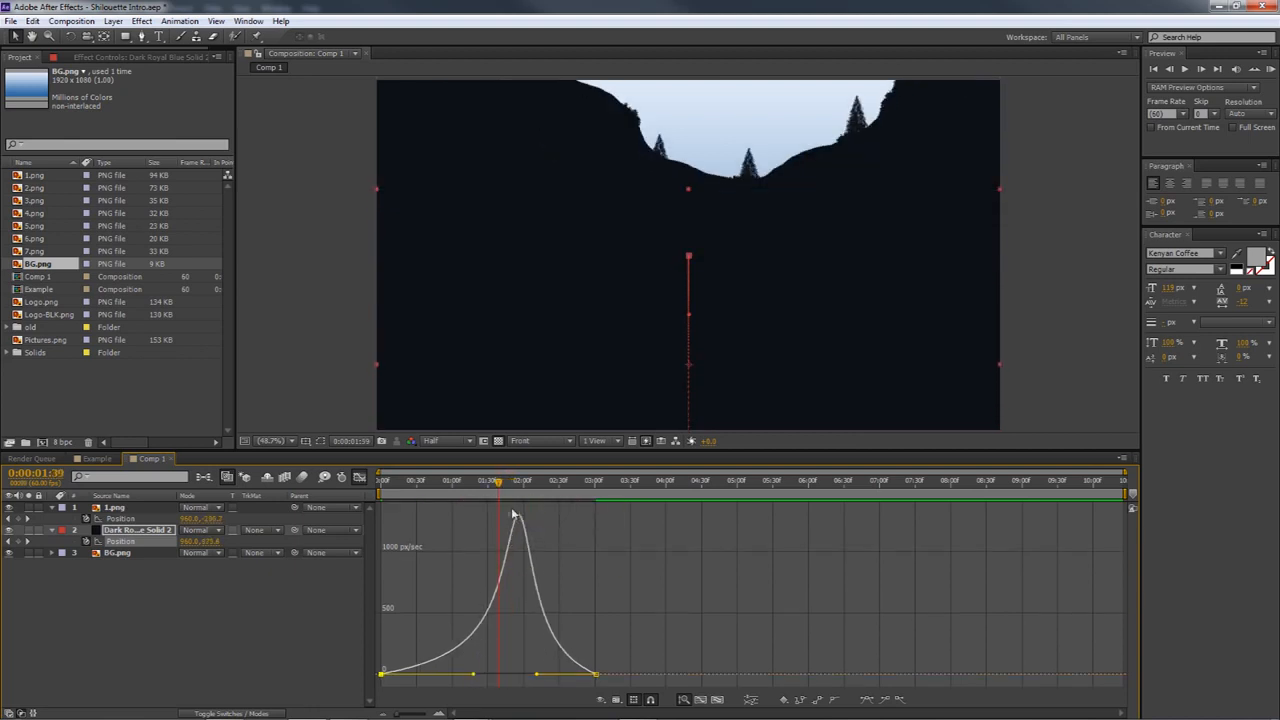
pyautogui.moveTo(497, 485); pyautogui.dragTo(521, 500)
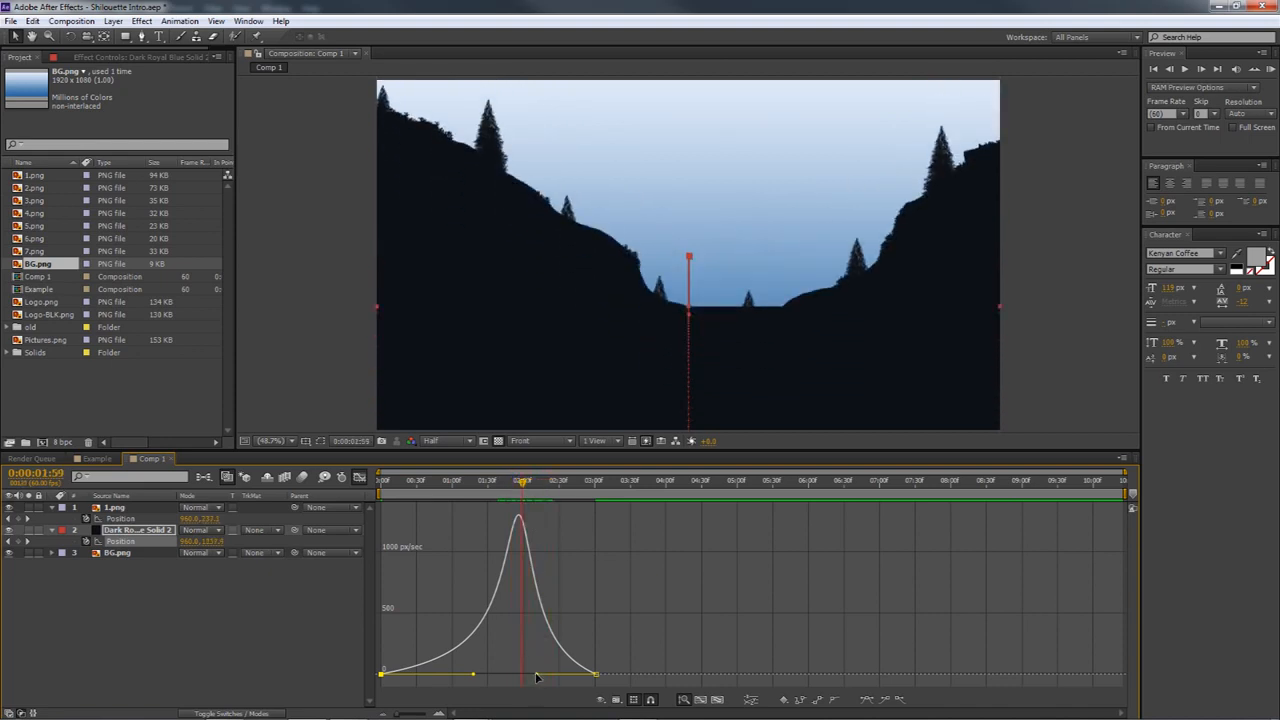
pyautogui.moveTo(537, 678); pyautogui.dragTo(535, 678)
pyautogui.moveTo(524, 488); pyautogui.dragTo(349, 497)
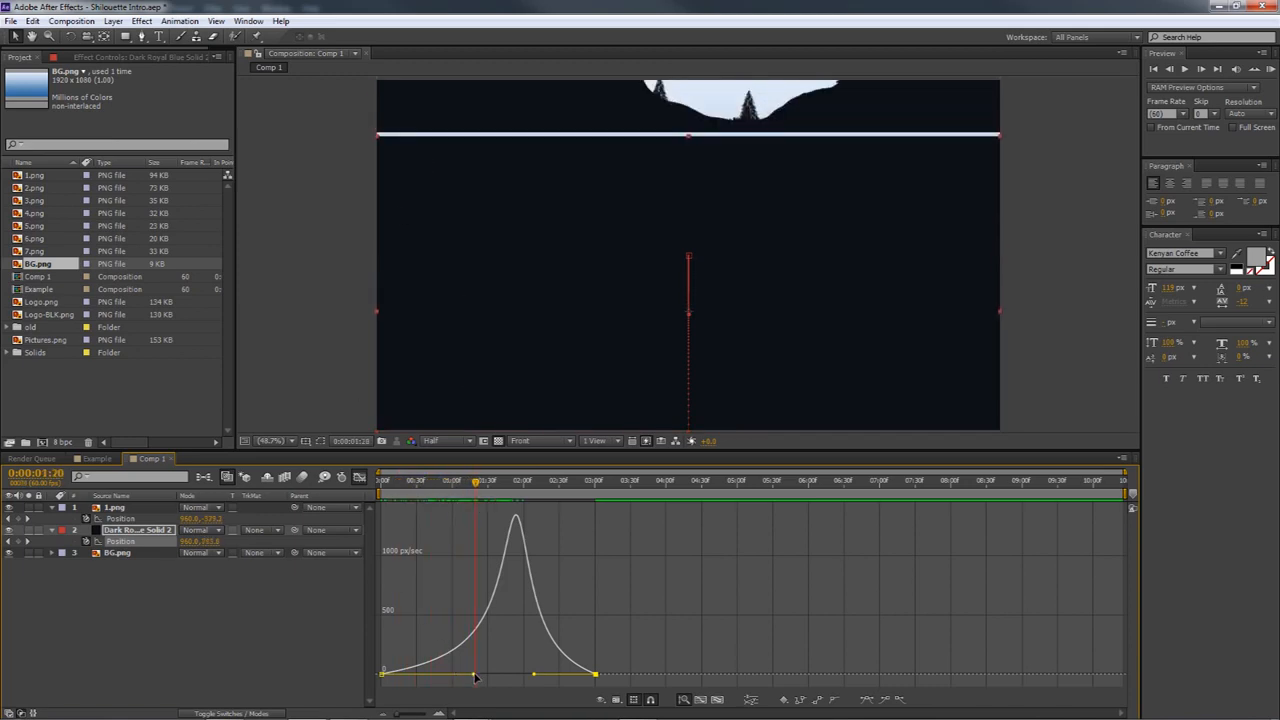
# Fine-tune both influences of the dark solid with slightly longer handles so its edge stays hidden behind the silhouette at 0:00:02:04
pyautogui.moveTo(476, 677); pyautogui.dragTo(479, 674)
pyautogui.moveTo(472, 484); pyautogui.dragTo(531, 487)
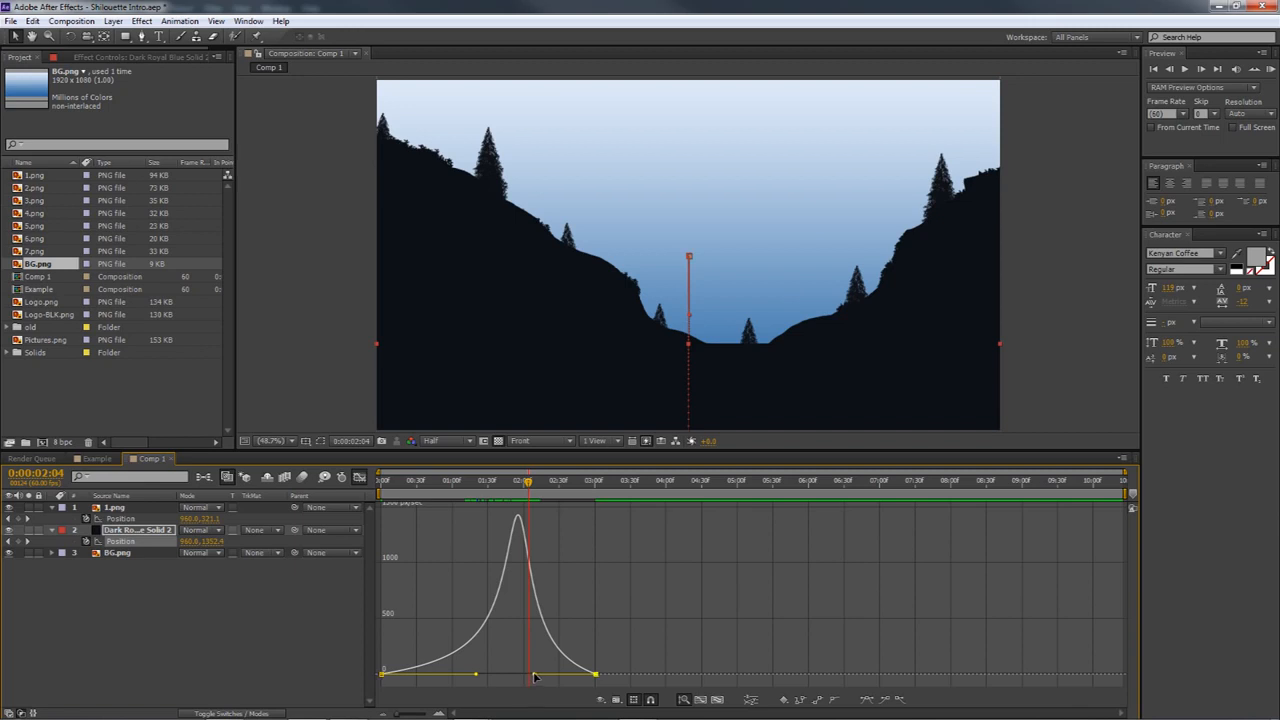
pyautogui.moveTo(400, 716); pyautogui.dragTo(424, 713)
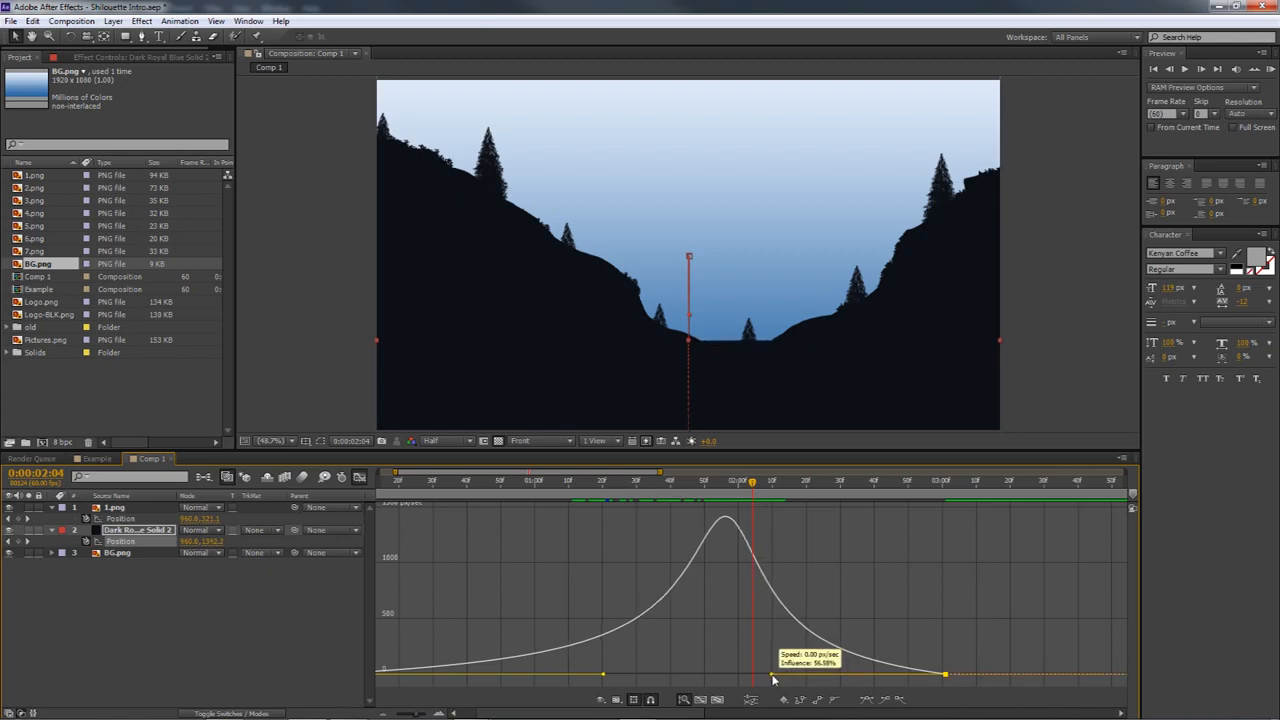
pyautogui.moveTo(767, 677); pyautogui.dragTo(766, 677)
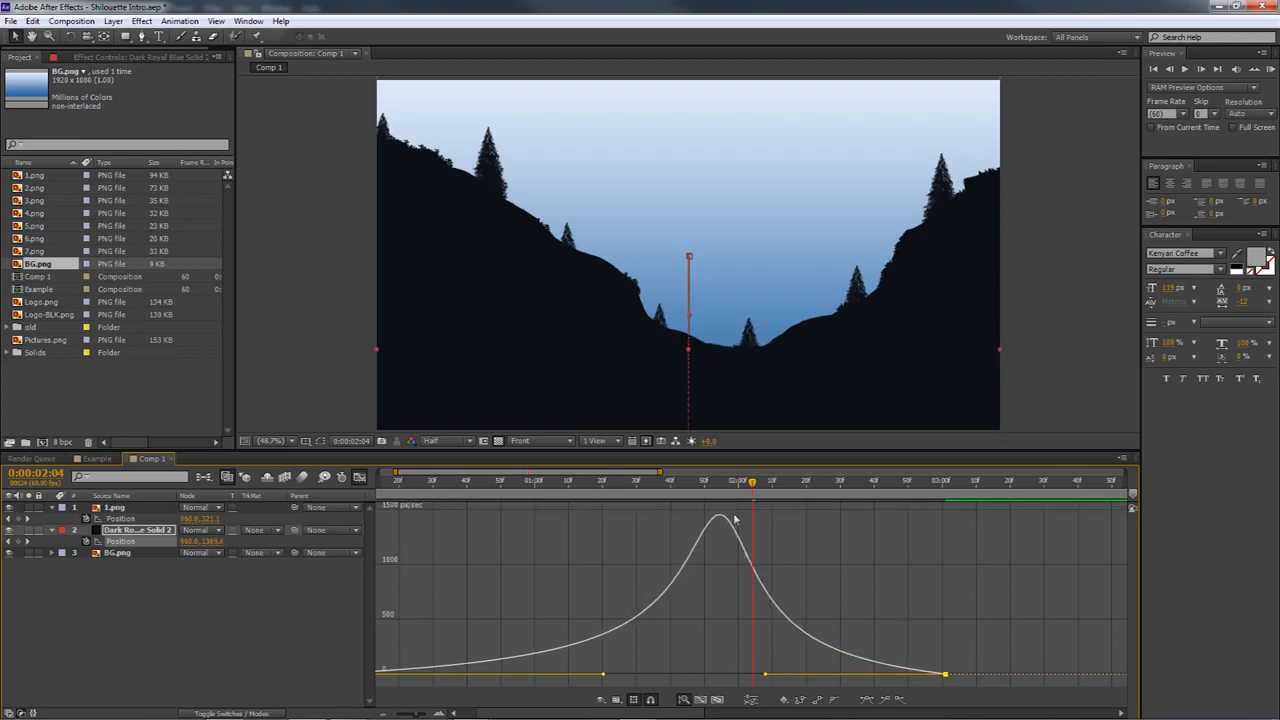
pyautogui.moveTo(753, 490); pyautogui.dragTo(904, 498)
pyautogui.click(878, 512)
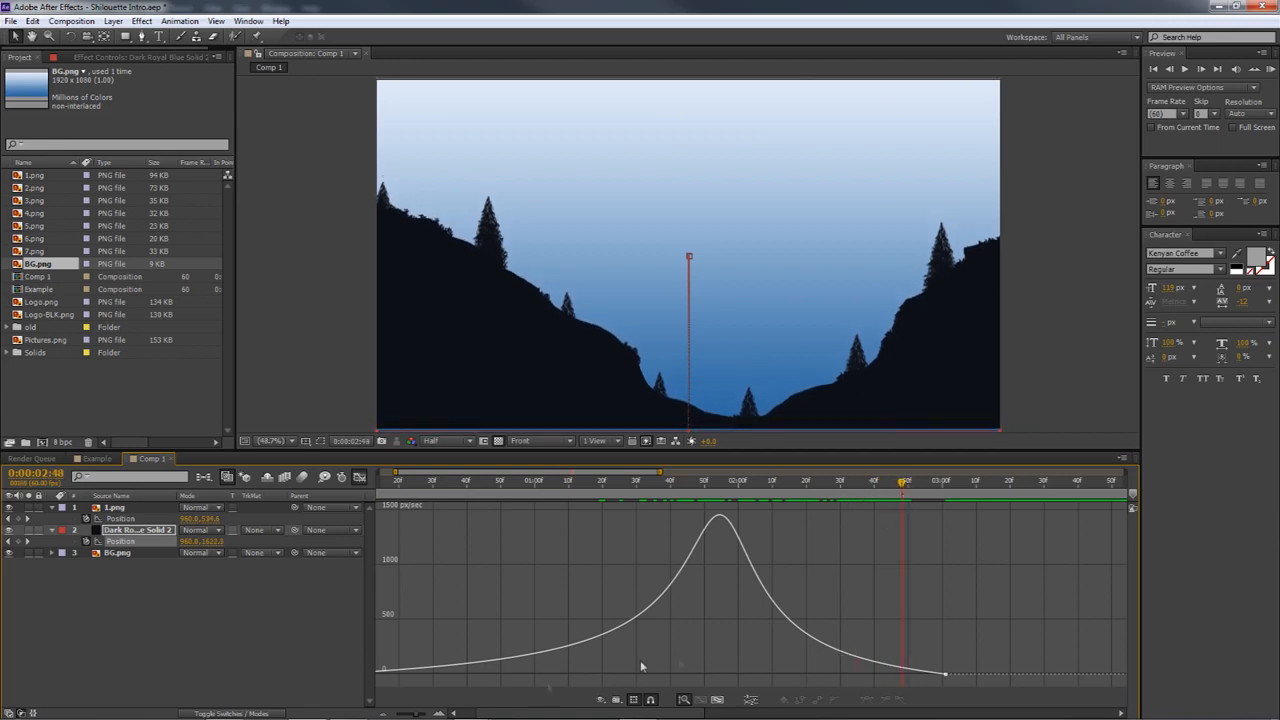
# Try a much shorter incoming influence on the dark solid's end keyframe, check the motion and undo the change
pyautogui.click(945, 676)
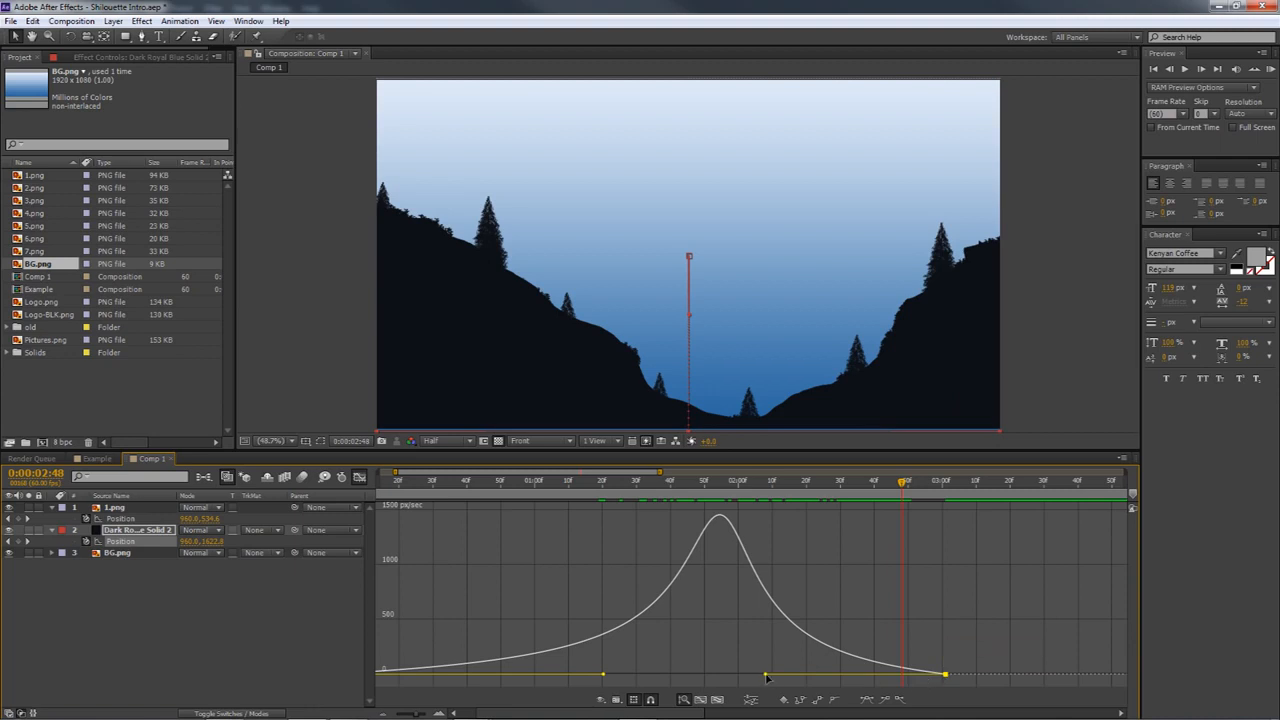
pyautogui.moveTo(758, 680); pyautogui.dragTo(839, 677)
pyautogui.moveTo(903, 487); pyautogui.dragTo(674, 488)
pyautogui.hotkey('ctrl', 'z')
# Try shorter influences on both Position keyframes of the dark solid and check the gap below the silhouette
pyautogui.scroll(-3, 674, 490)
pyautogui.moveTo(502, 484); pyautogui.dragTo(574, 488)
pyautogui.moveTo(533, 677); pyautogui.dragTo(549, 677)
pyautogui.moveTo(574, 484); pyautogui.dragTo(515, 488)
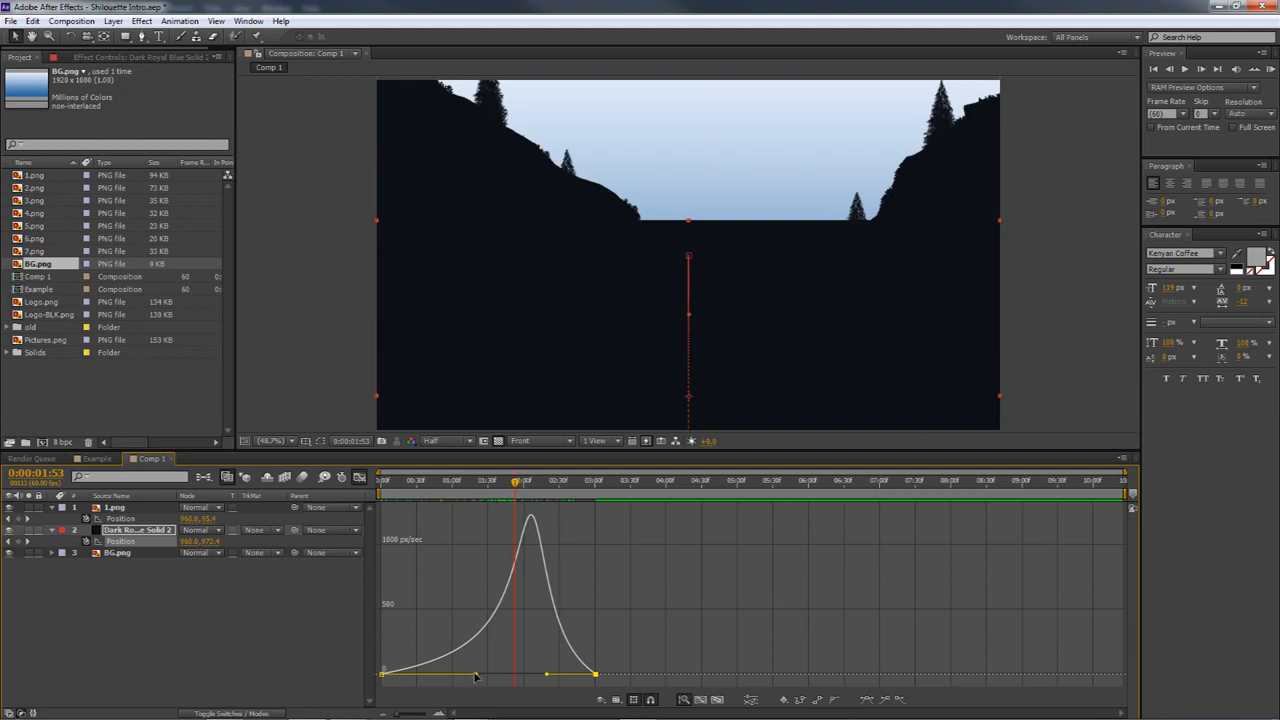
pyautogui.moveTo(475, 677); pyautogui.dragTo(461, 678)
pyautogui.moveTo(517, 484); pyautogui.dragTo(536, 487)
pyautogui.moveTo(461, 676); pyautogui.dragTo(444, 682)
pyautogui.moveTo(535, 485); pyautogui.dragTo(492, 487)
# Lengthen the solid's start and end influences again until its edge follows the silhouette valley through 0:00:02:50
pyautogui.moveTo(444, 676); pyautogui.dragTo(470, 677)
pyautogui.moveTo(492, 485); pyautogui.dragTo(529, 487)
pyautogui.moveTo(547, 675); pyautogui.dragTo(535, 679)
pyautogui.moveTo(528, 485); pyautogui.dragTo(575, 488)
pyautogui.moveTo(535, 675); pyautogui.dragTo(546, 678)
pyautogui.moveTo(575, 488); pyautogui.dragTo(534, 489)
pyautogui.moveTo(550, 676); pyautogui.dragTo(536, 676)
pyautogui.moveTo(534, 486); pyautogui.dragTo(583, 487)
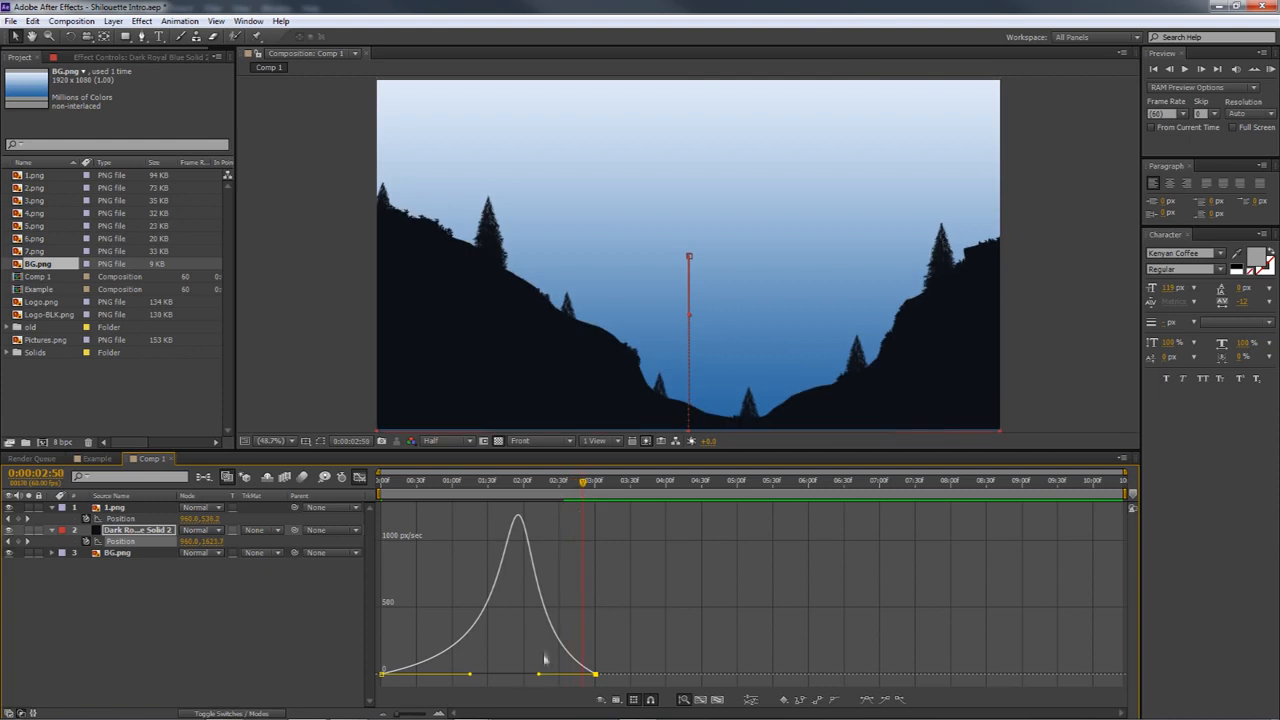
# Try longer and shorter outgoing influences and a shorter incoming influence on the dark solid's Position keyframes, checking the motion each time
pyautogui.moveTo(465, 678); pyautogui.dragTo(484, 677)
pyautogui.moveTo(538, 675); pyautogui.dragTo(562, 677)
pyautogui.moveTo(580, 486); pyautogui.dragTo(528, 488)
pyautogui.moveTo(484, 675); pyautogui.dragTo(442, 676)
pyautogui.moveTo(527, 485); pyautogui.dragTo(492, 488)
pyautogui.moveTo(443, 675); pyautogui.dragTo(470, 669)
pyautogui.moveTo(493, 486); pyautogui.dragTo(530, 485)
pyautogui.moveTo(562, 674); pyautogui.dragTo(538, 677)
pyautogui.moveTo(530, 485); pyautogui.dragTo(583, 487)
# Move the dark solid's end Position keyframe slightly past 0:00:03:00 and fine-tune its incoming influence
pyautogui.moveTo(597, 674); pyautogui.dragTo(609, 677)
pyautogui.moveTo(581, 485)
pyautogui.mouseDown()
pyautogui.moveTo(509, 486)
pyautogui.moveTo(566, 486)
pyautogui.mouseUp()
pyautogui.moveTo(542, 678); pyautogui.dragTo(541, 678)
pyautogui.moveTo(548, 486); pyautogui.dragTo(522, 486)
pyautogui.moveTo(542, 675); pyautogui.dragTo(538, 676)
pyautogui.moveTo(520, 486)
pyautogui.mouseDown()
pyautogui.moveTo(541, 496)
pyautogui.moveTo(501, 494)
pyautogui.mouseUp()
# Lengthen the outgoing influence of the dark solid's start keyframe slightly and check its edge against the silhouette through 0:00:02:33
pyautogui.moveTo(475, 670); pyautogui.dragTo(477, 674)
pyautogui.moveTo(501, 483); pyautogui.dragTo(498, 512)
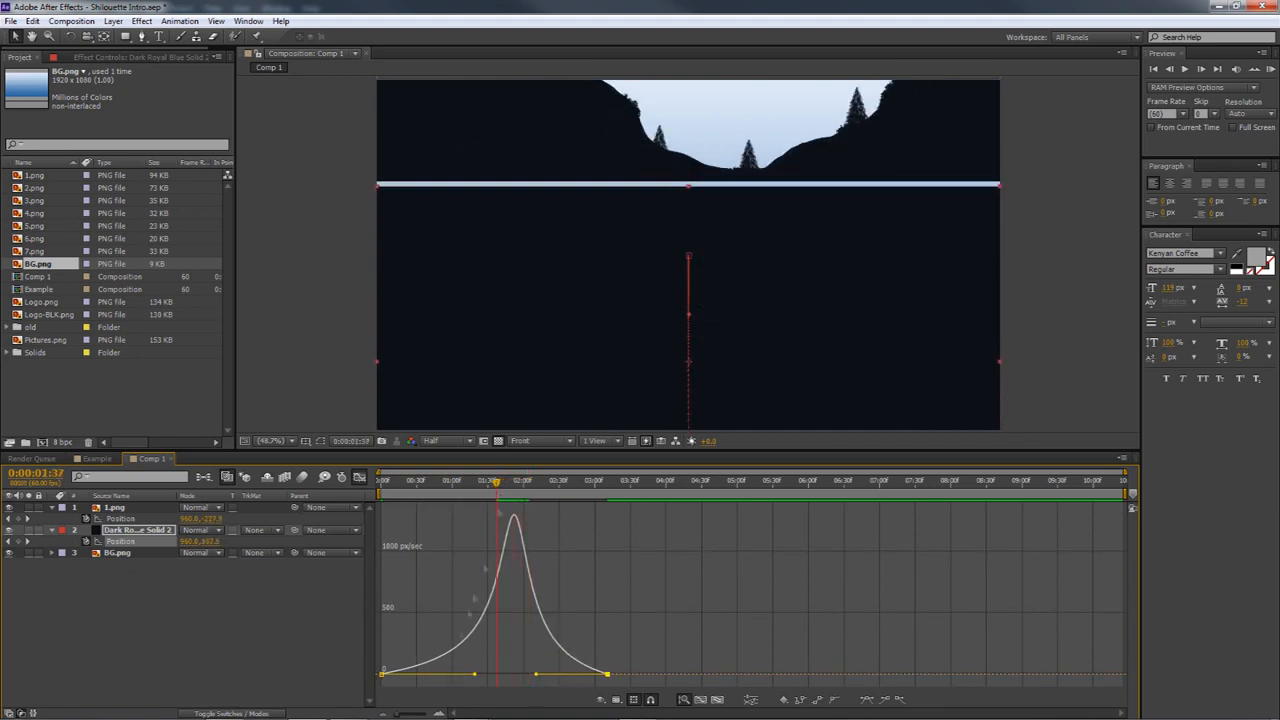
pyautogui.moveTo(475, 676); pyautogui.dragTo(478, 676)
pyautogui.moveTo(497, 484); pyautogui.dragTo(388, 522)
pyautogui.moveTo(480, 526); pyautogui.dragTo(523, 560)
pyautogui.moveTo(530, 490); pyautogui.dragTo(466, 487)
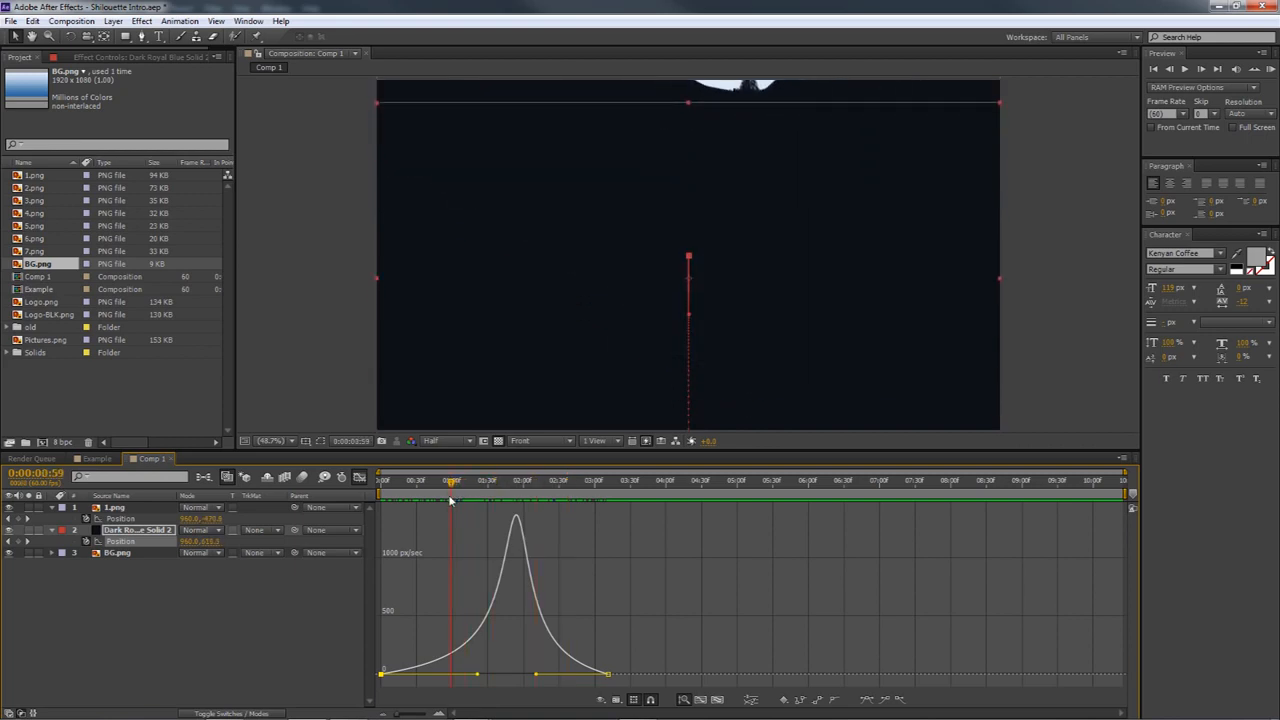
pyautogui.moveTo(451, 500); pyautogui.dragTo(562, 500)
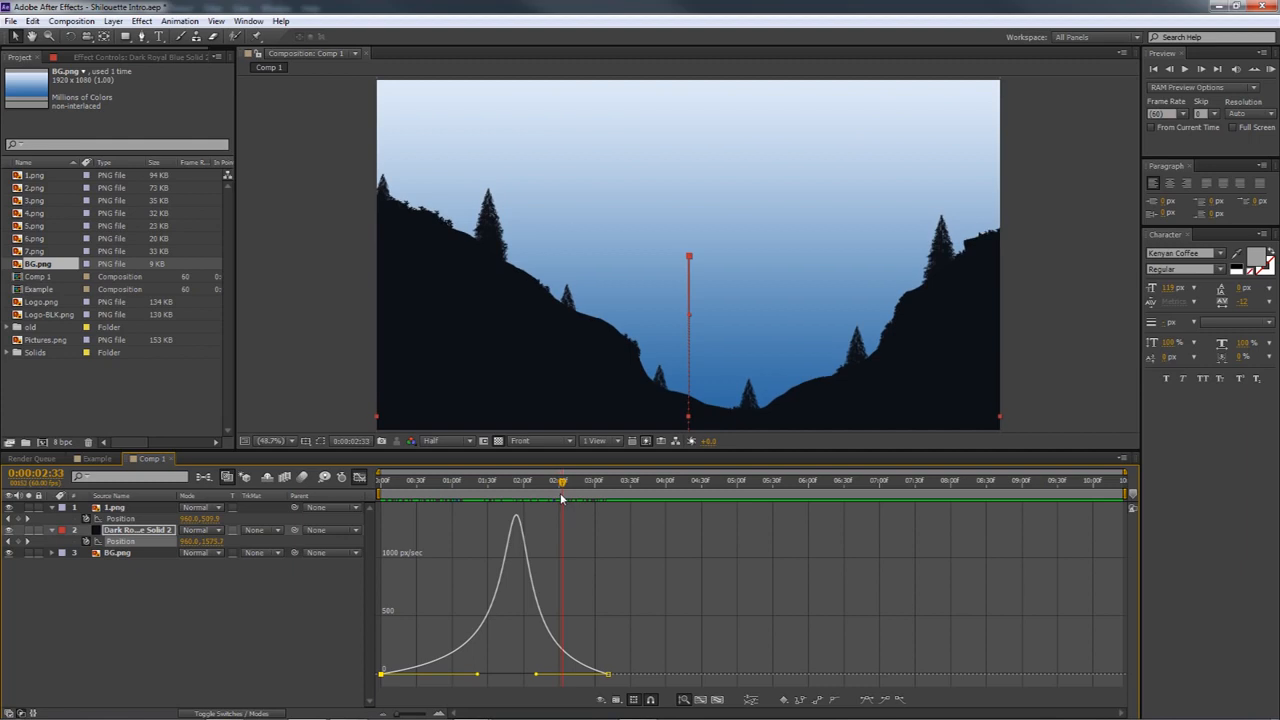
pyautogui.moveTo(562, 498); pyautogui.dragTo(453, 485)
pyautogui.rightClick(500, 515)
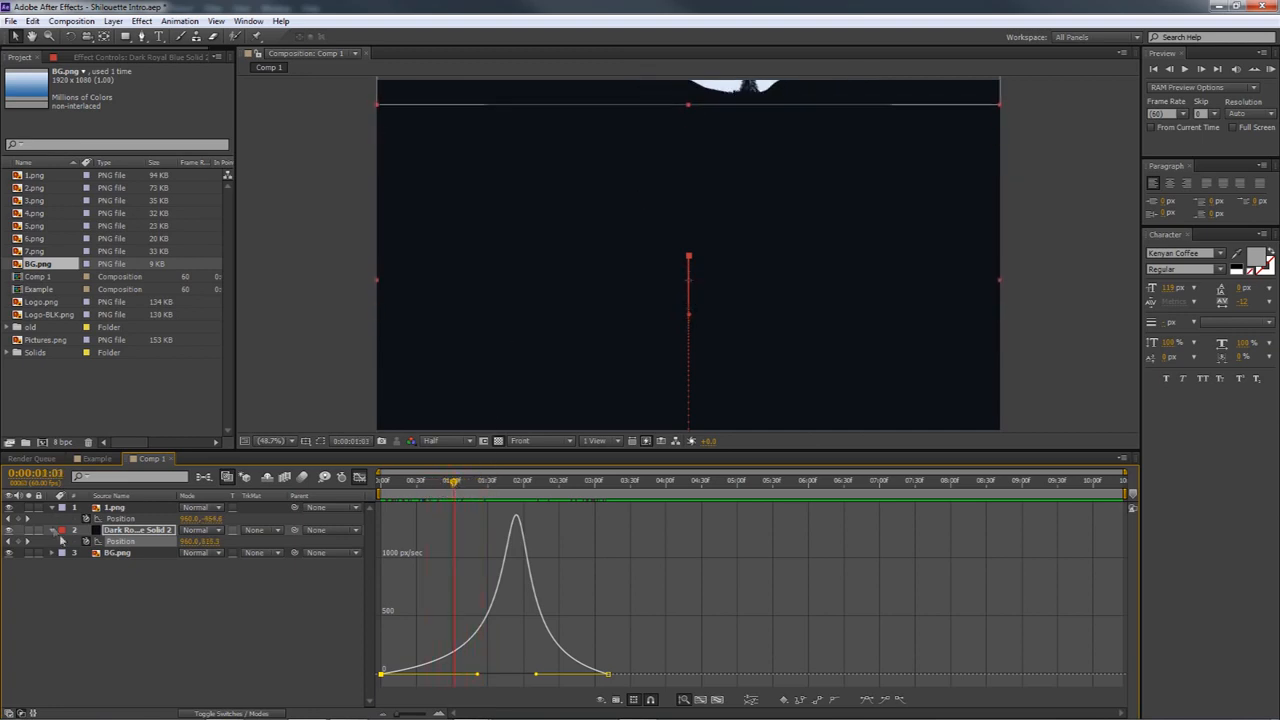
# Stretch the dark solid slightly beyond both sides of the frame and check its coverage at 0:00:02:14
pyautogui.click(118, 531)
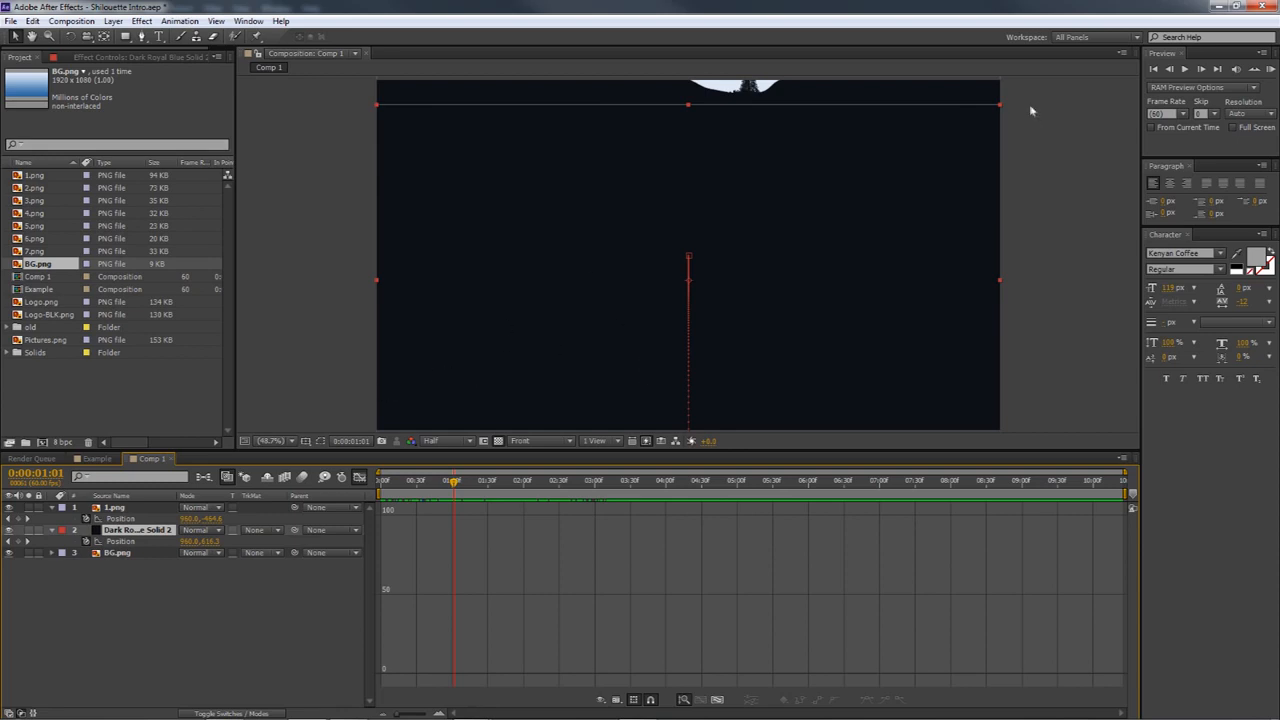
pyautogui.click(999, 104)
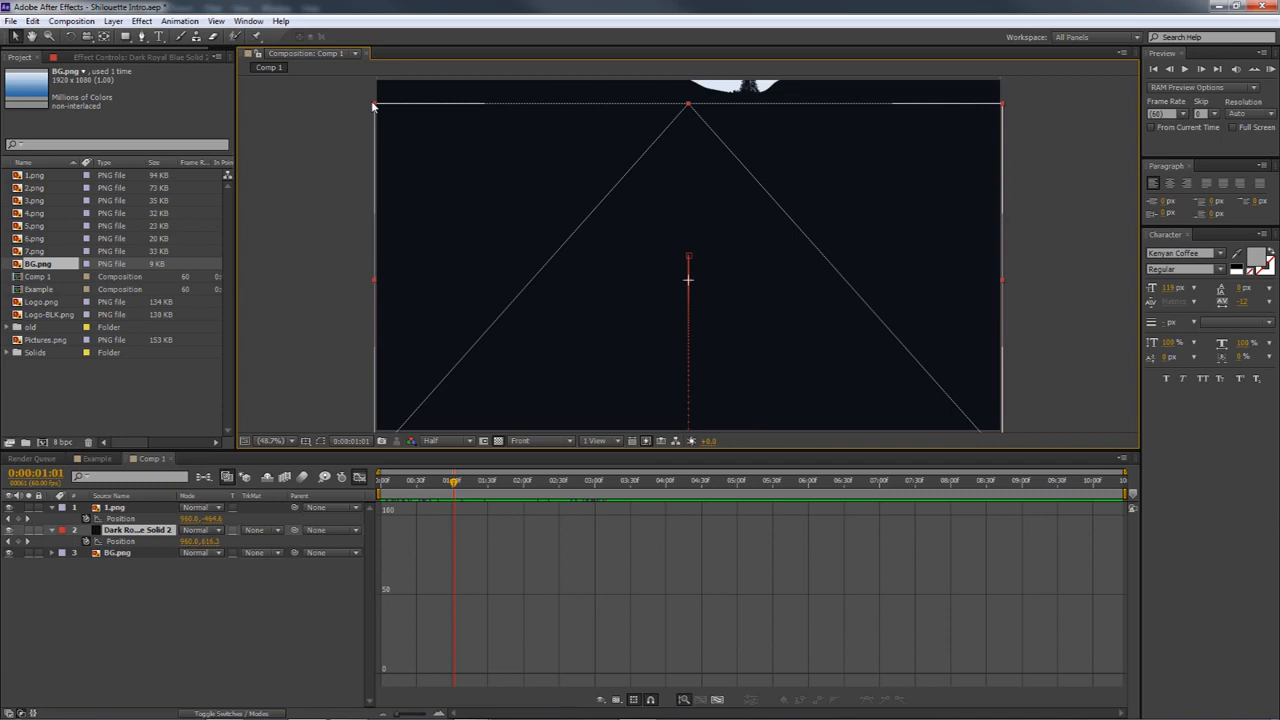
pyautogui.moveTo(370, 105); pyautogui.dragTo(367, 104)
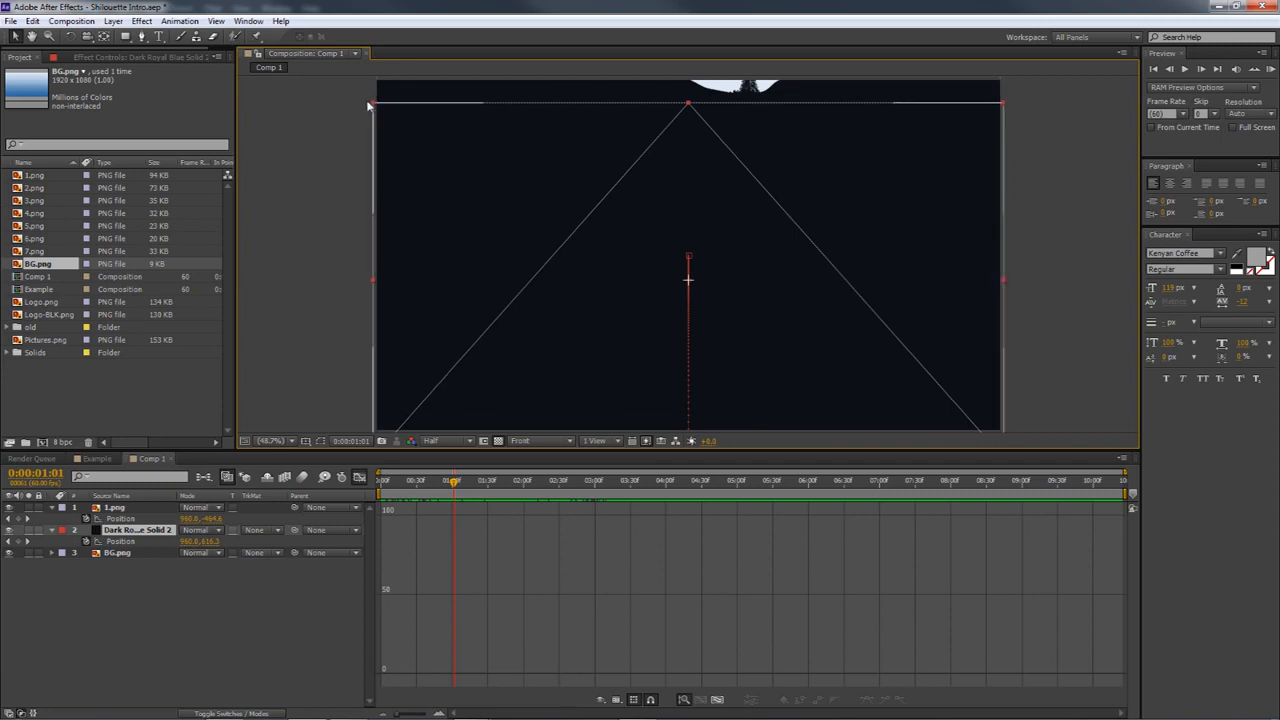
pyautogui.moveTo(367, 105); pyautogui.dragTo(367, 105)
pyautogui.moveTo(452, 481); pyautogui.dragTo(540, 481)
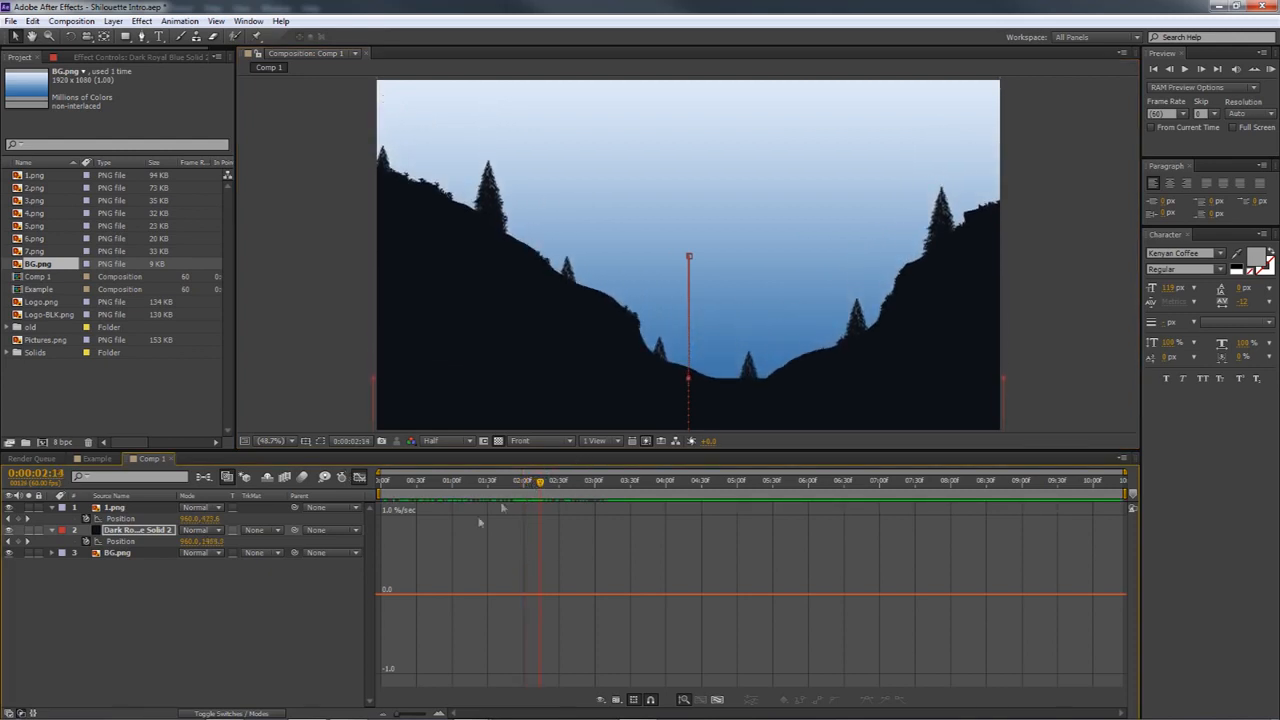
# Adjust the incoming influence of the dark solid's end Position keyframe to about 65% and return to the layer bar view
pyautogui.click(357, 477)
pyautogui.click(357, 477)
pyautogui.click(357, 477)
pyautogui.click(607, 546)
pyautogui.click(607, 543)
pyautogui.click(359, 477)
pyautogui.moveTo(542, 484); pyautogui.dragTo(532, 487)
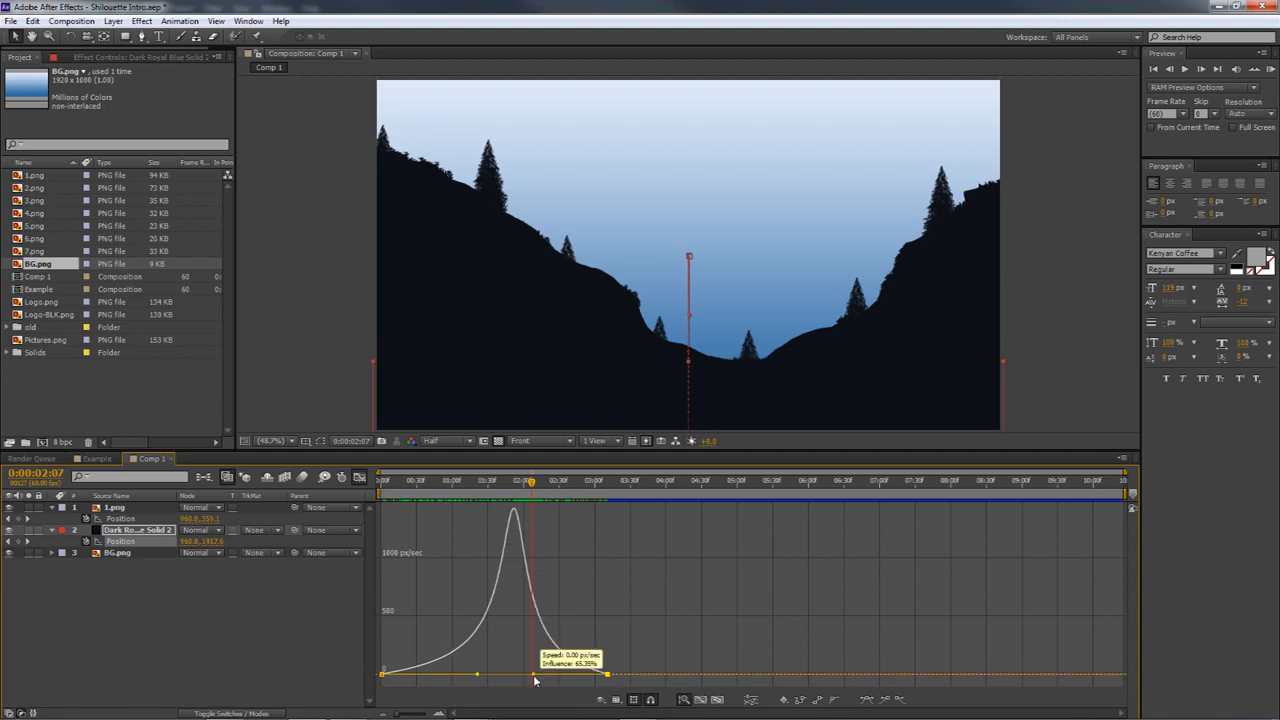
pyautogui.moveTo(531, 485); pyautogui.dragTo(601, 492)
pyautogui.click(359, 477)
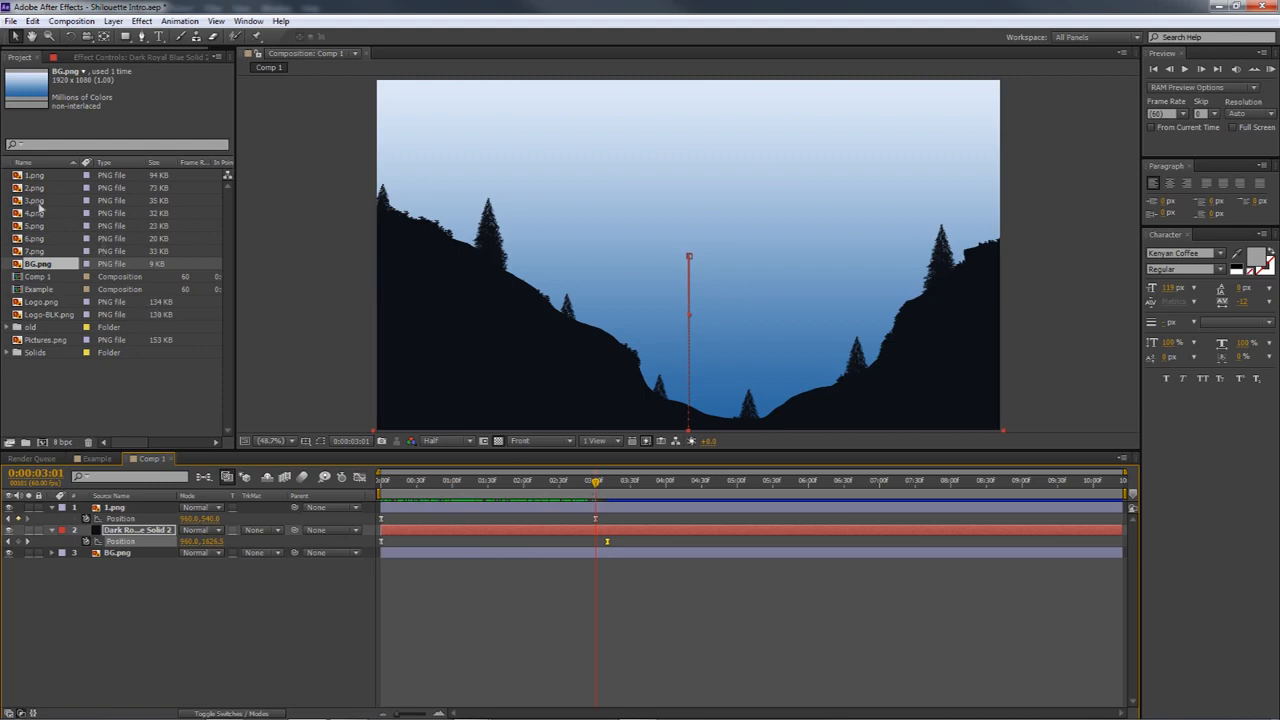
# Add 2.png to the composition between the dark solid and BG.png
pyautogui.moveTo(35, 188); pyautogui.dragTo(118, 549)
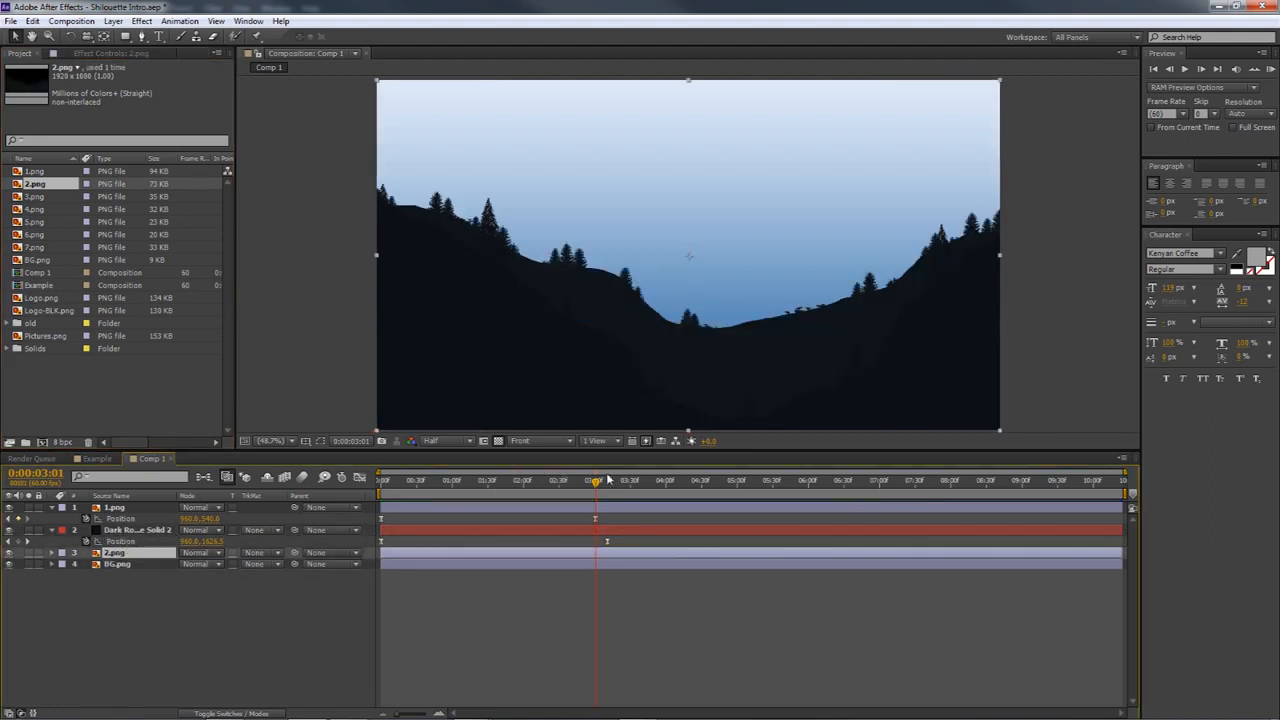
pyautogui.moveTo(597, 484); pyautogui.dragTo(582, 484)
# Rename the dark solid layer as Solid and close its layer view
pyautogui.doubleClick(160, 530)
pyautogui.rightClick(167, 530)
pyautogui.click(167, 517)
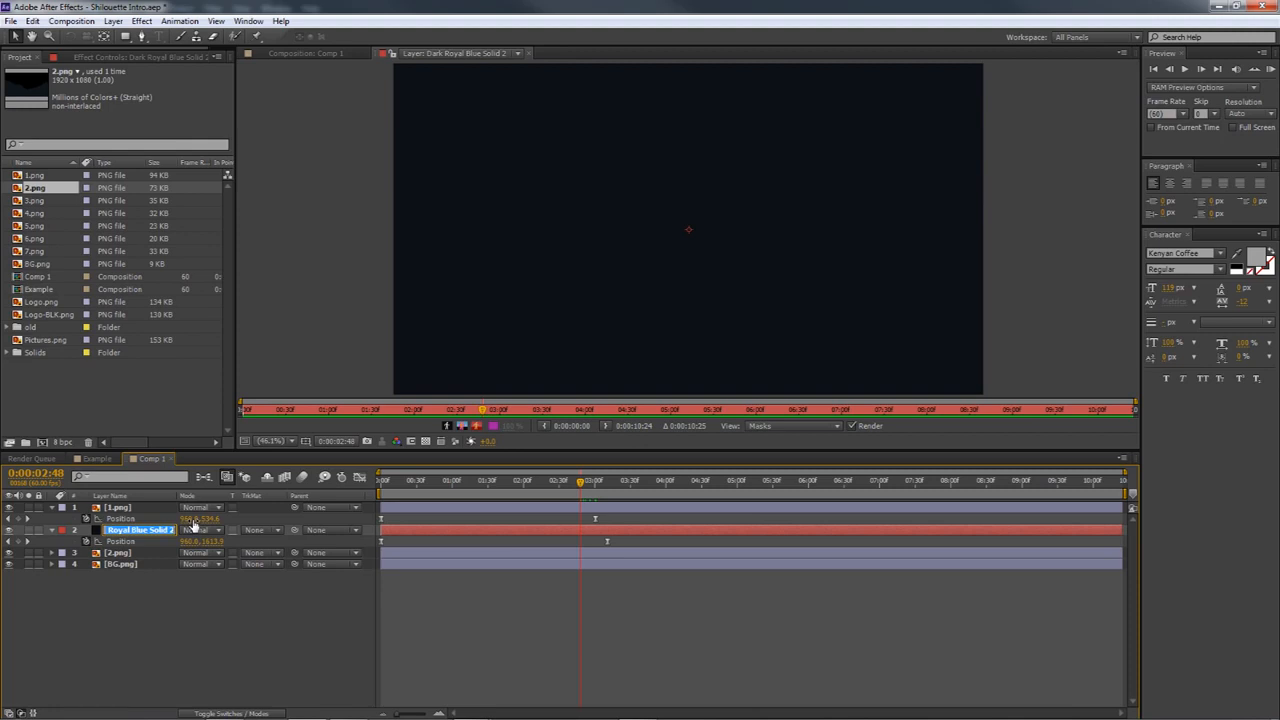
pyautogui.write('Solid')
pyautogui.press('Return')
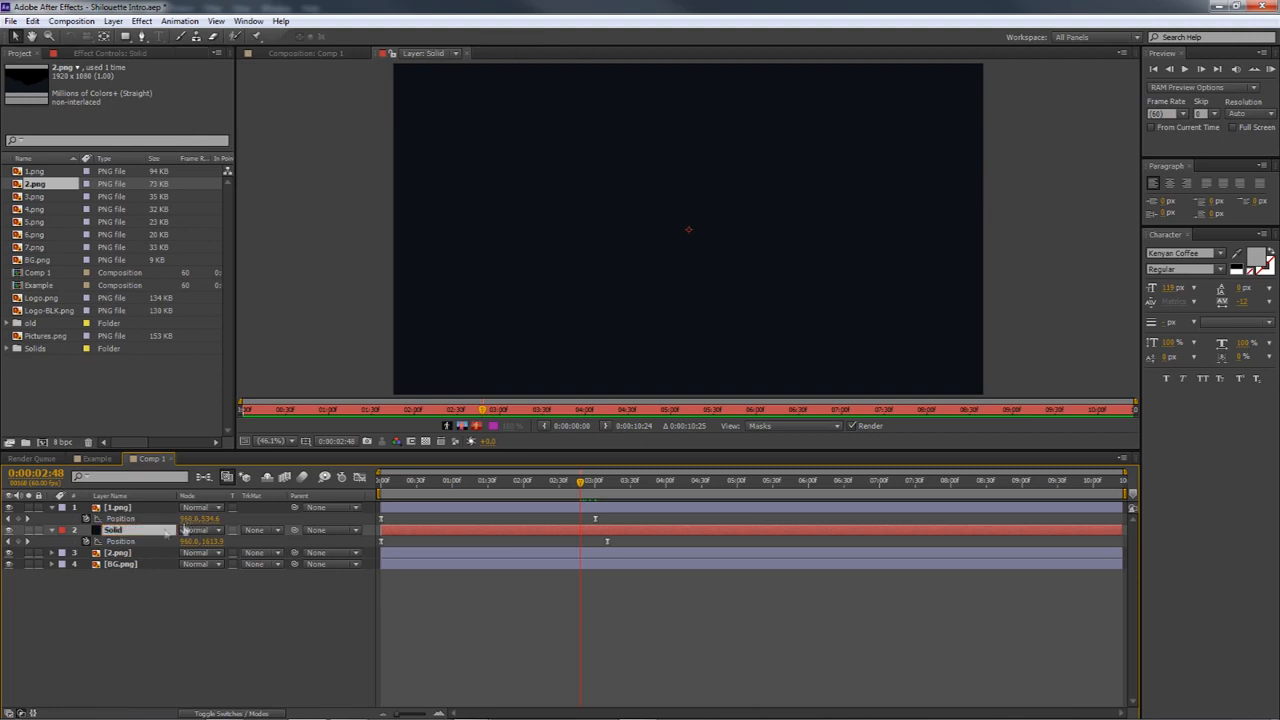
pyautogui.hotkey('ctrl', 'Down')
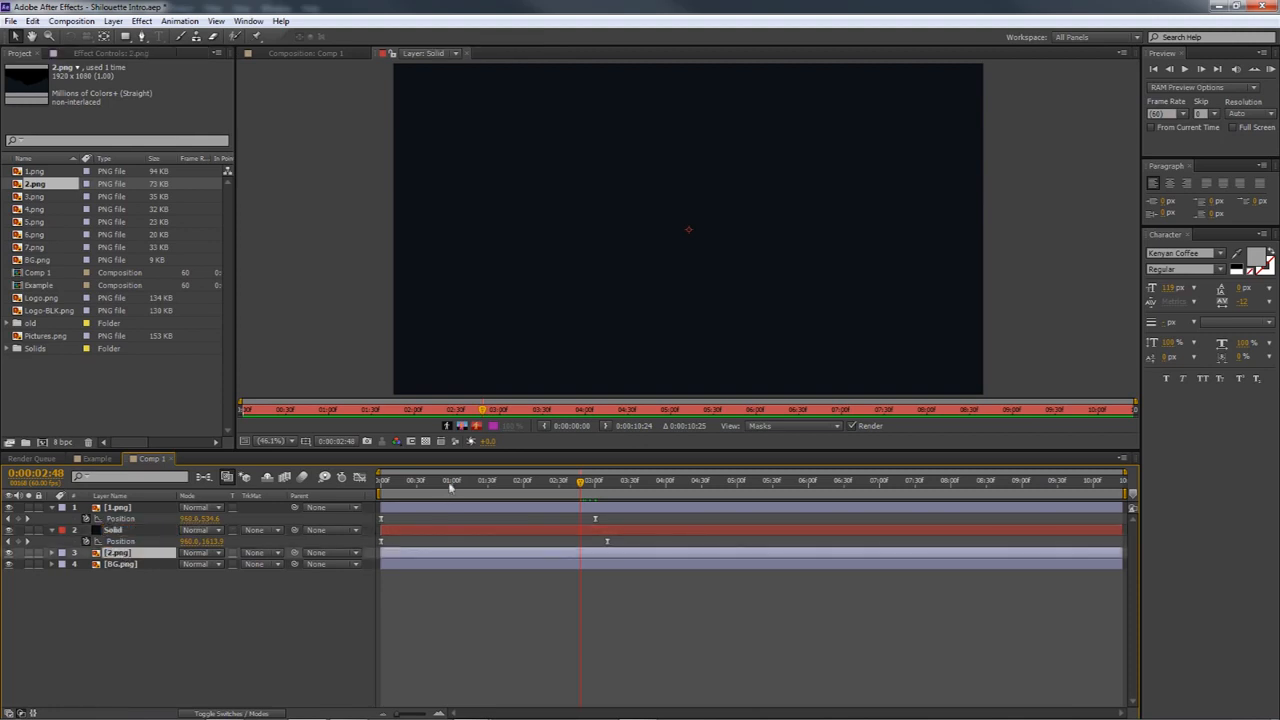
pyautogui.click(468, 58)
# Add a Position keyframe to 2.png at 0:00:03:01, keeping its position at 960, 540
pyautogui.moveTo(543, 481); pyautogui.dragTo(600, 483)
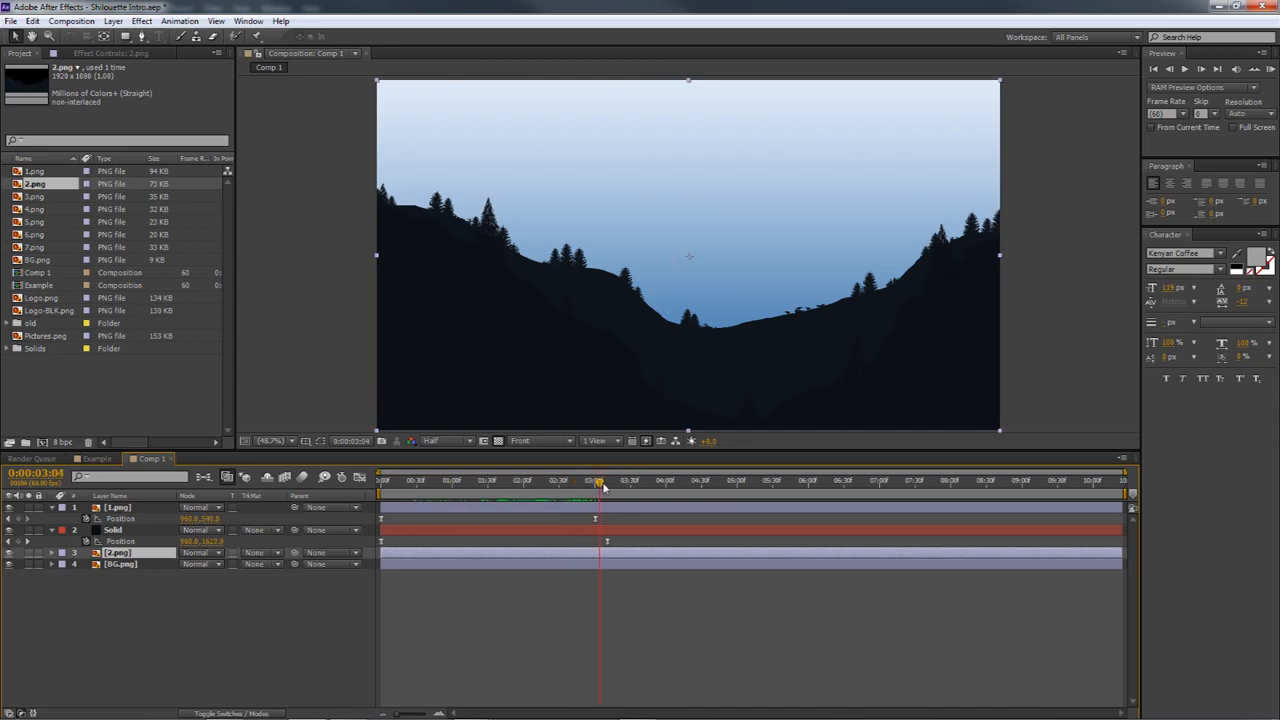
pyautogui.moveTo(600, 486); pyautogui.dragTo(600, 484)
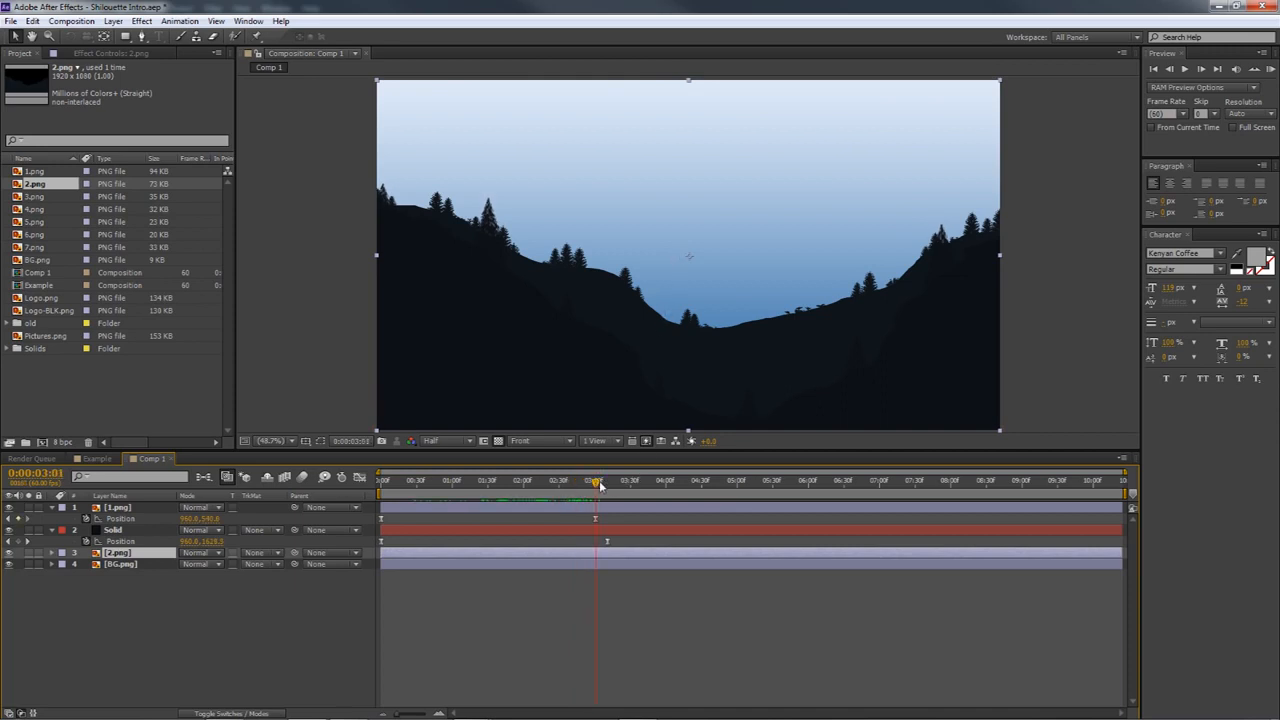
pyautogui.click(607, 541)
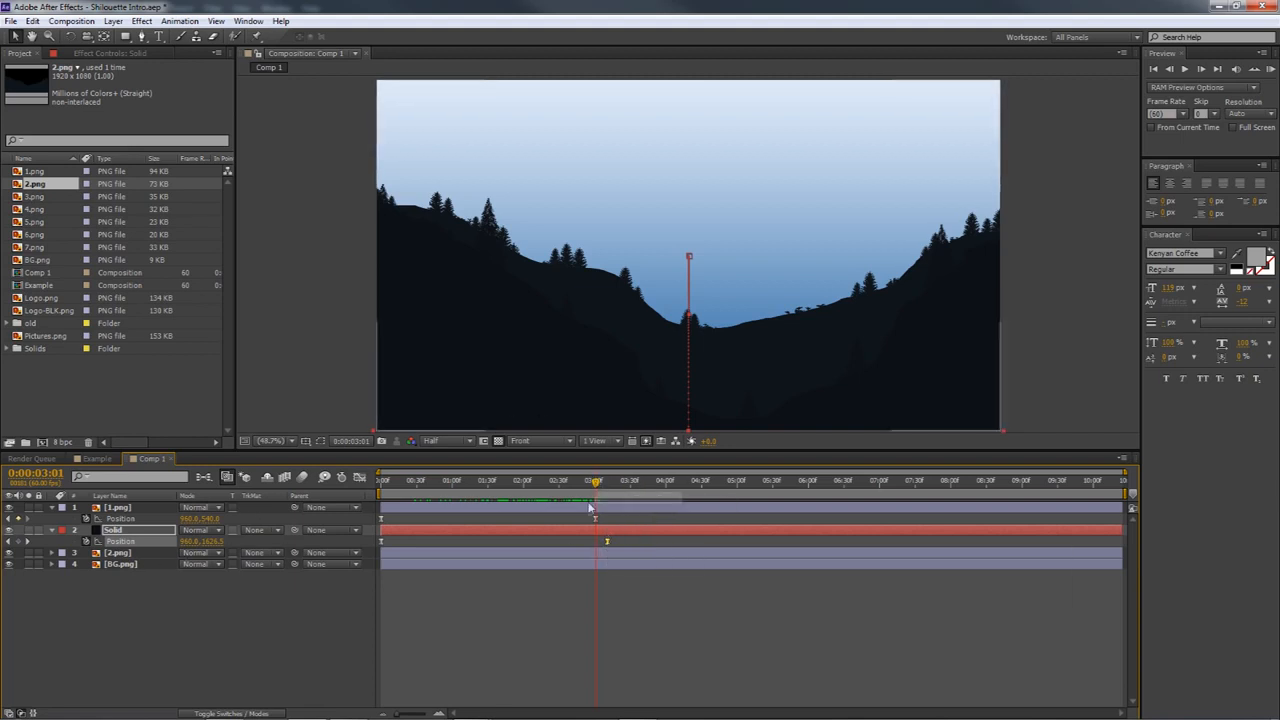
pyautogui.click(112, 554)
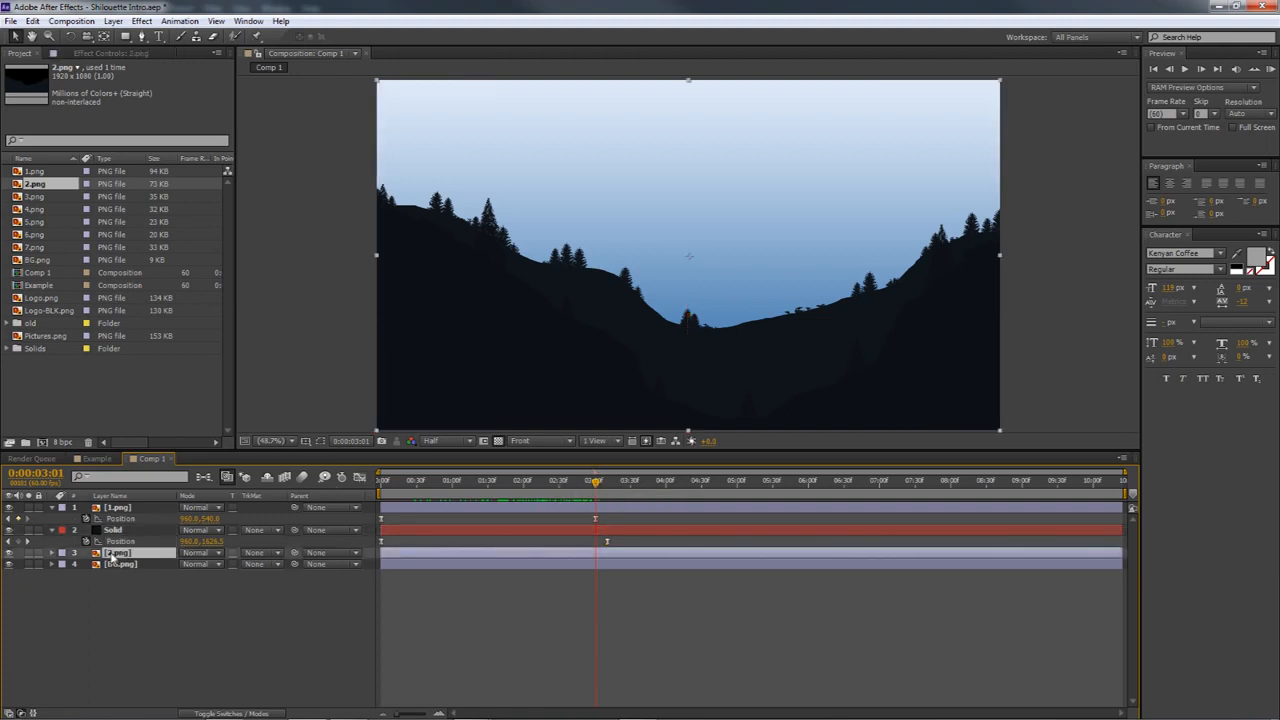
pyautogui.hotkey('alt', 'shift', 'p')
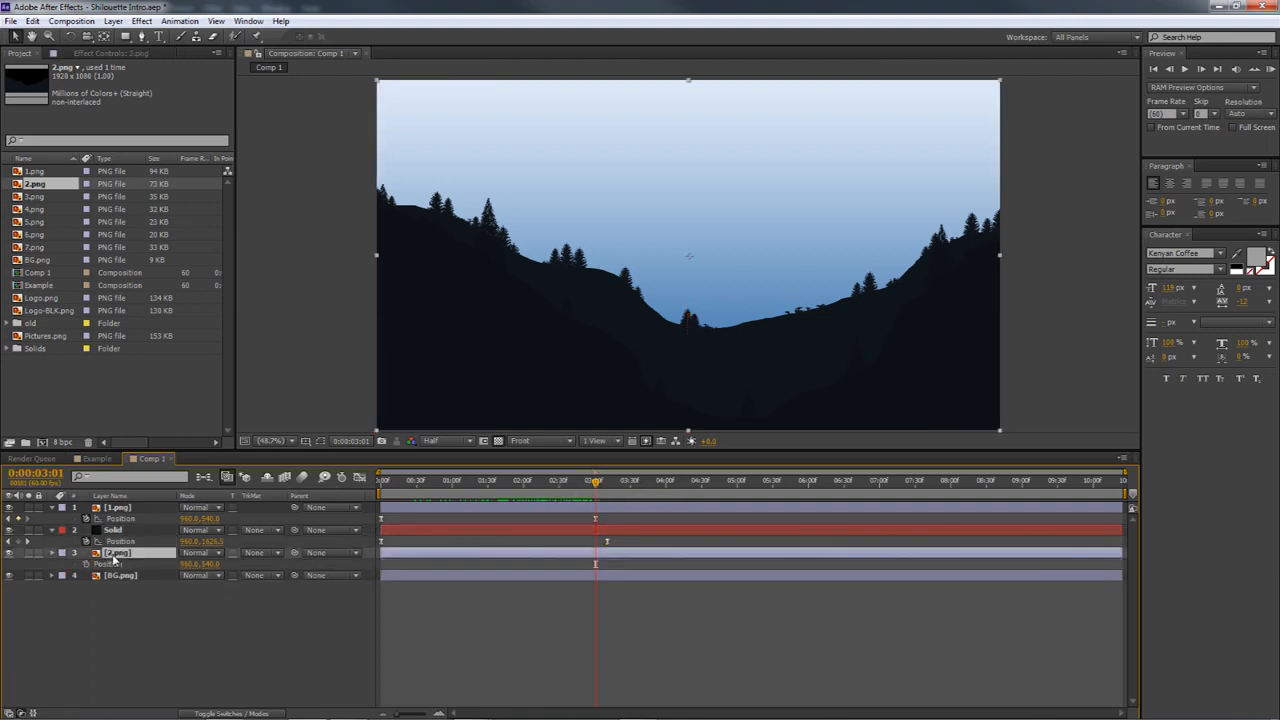
pyautogui.click(104, 564)
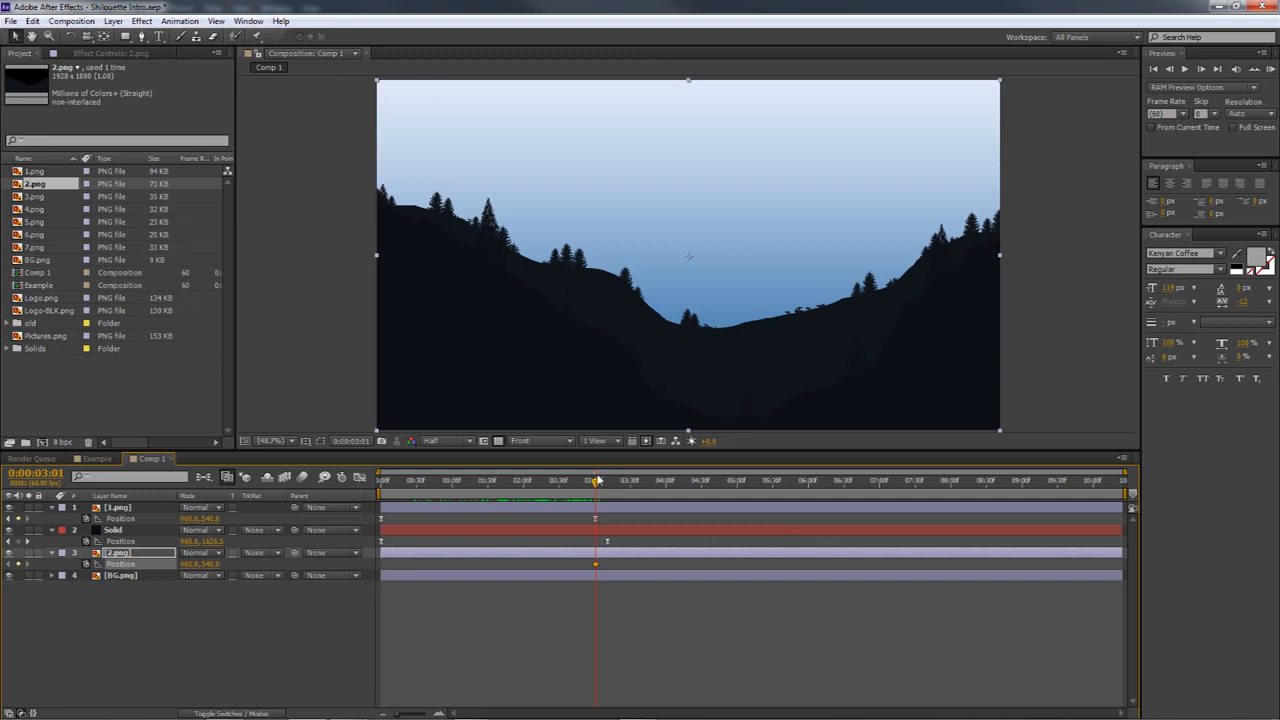
# At 0:00:00:00, hide 1.png and Solid, and lower 2.png out of the frame to a Y position of about 1319
pyautogui.moveTo(595, 485); pyautogui.dragTo(415, 491)
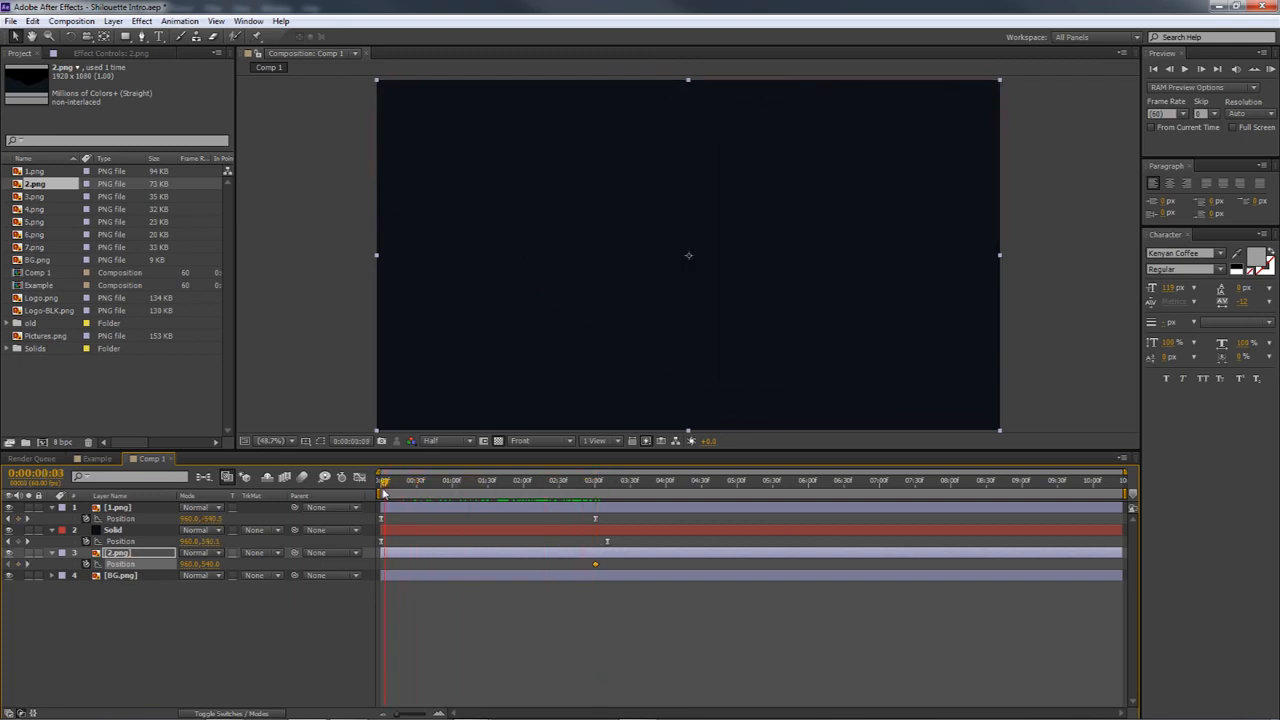
pyautogui.click(9, 530)
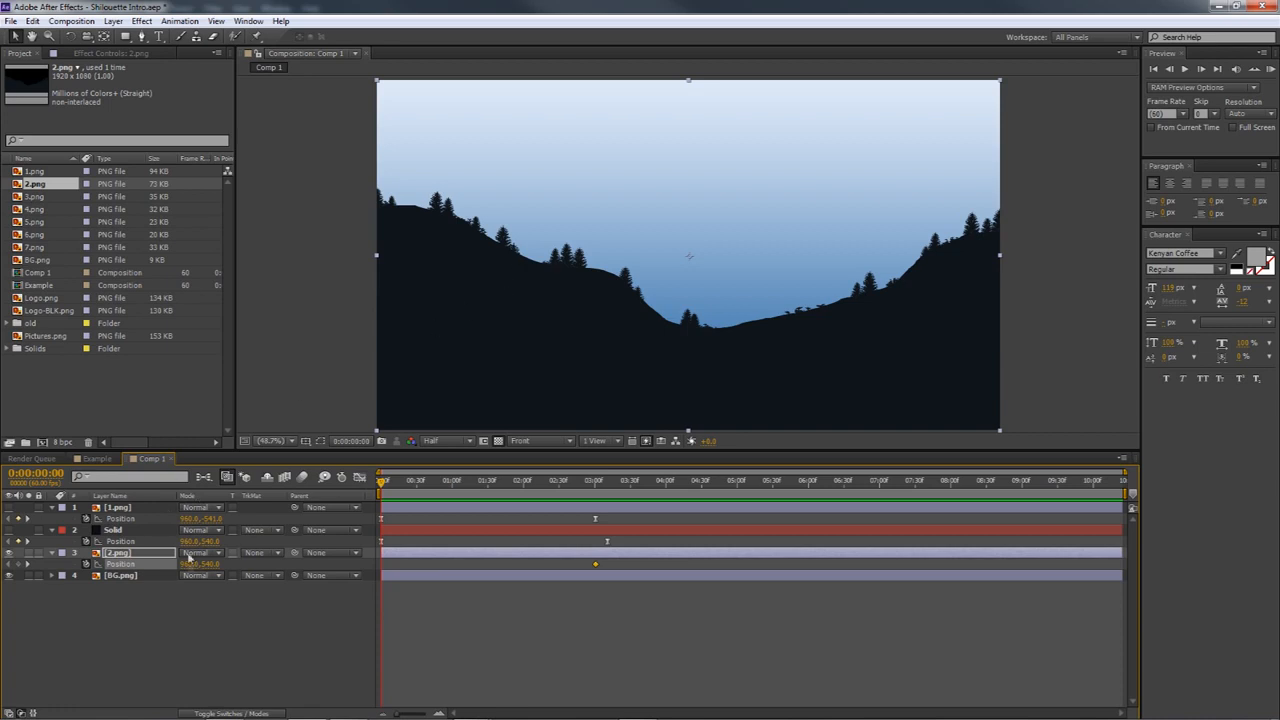
pyautogui.moveTo(208, 564); pyautogui.dragTo(557, 578)
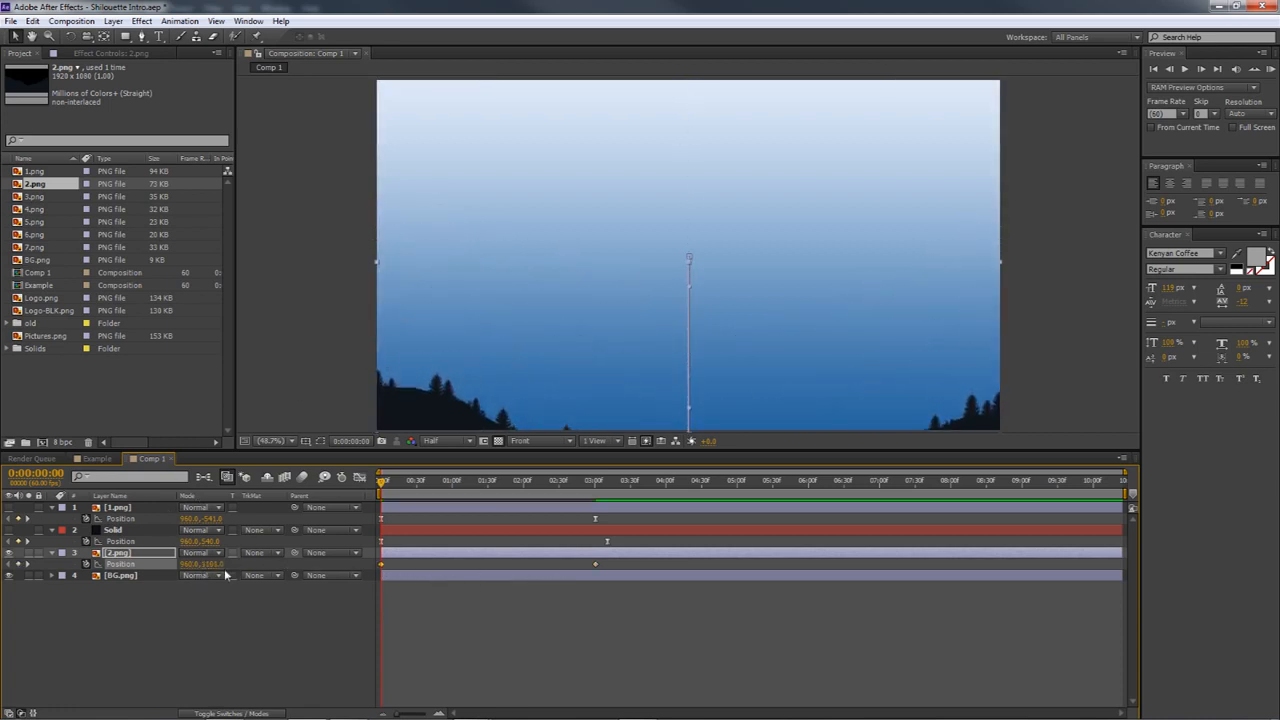
pyautogui.moveTo(205, 568); pyautogui.dragTo(313, 520)
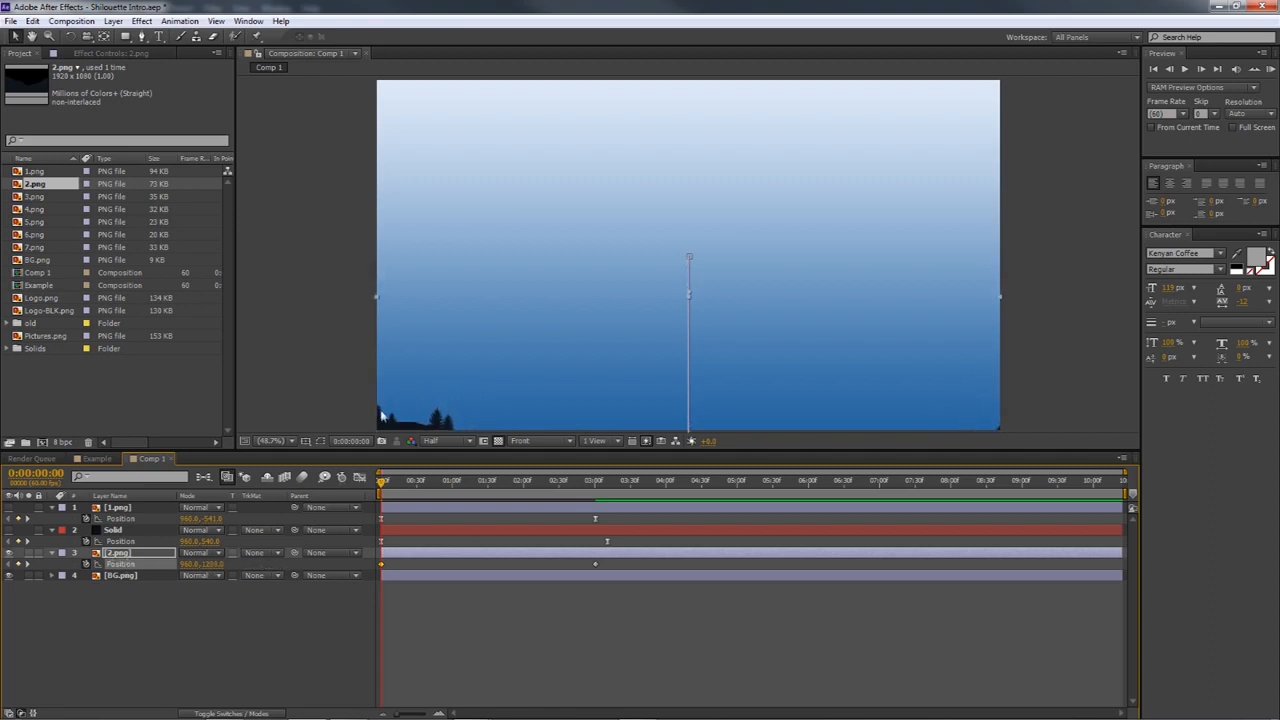
pyautogui.moveTo(212, 568); pyautogui.dragTo(235, 572)
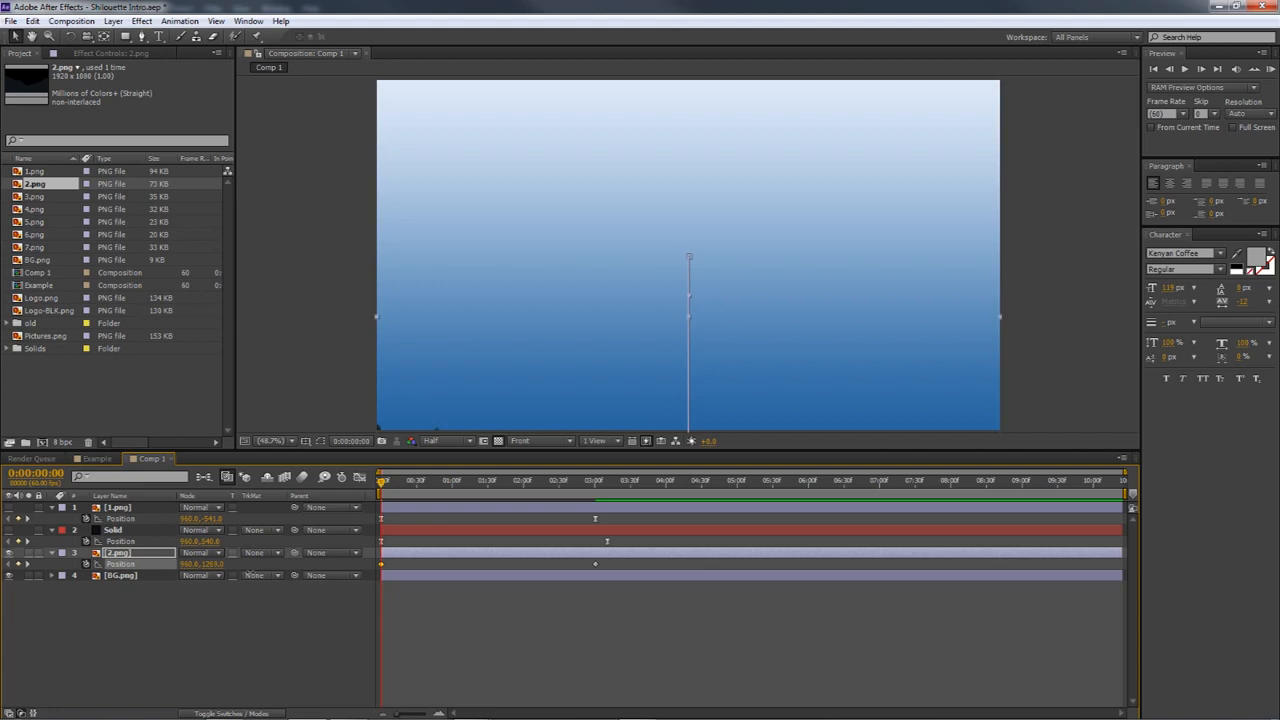
# Show 1.png and Solid again and check the layered motion from the start through 0:00:03:00
pyautogui.moveTo(388, 484); pyautogui.dragTo(595, 484)
pyautogui.click(10, 508)
pyautogui.click(10, 530)
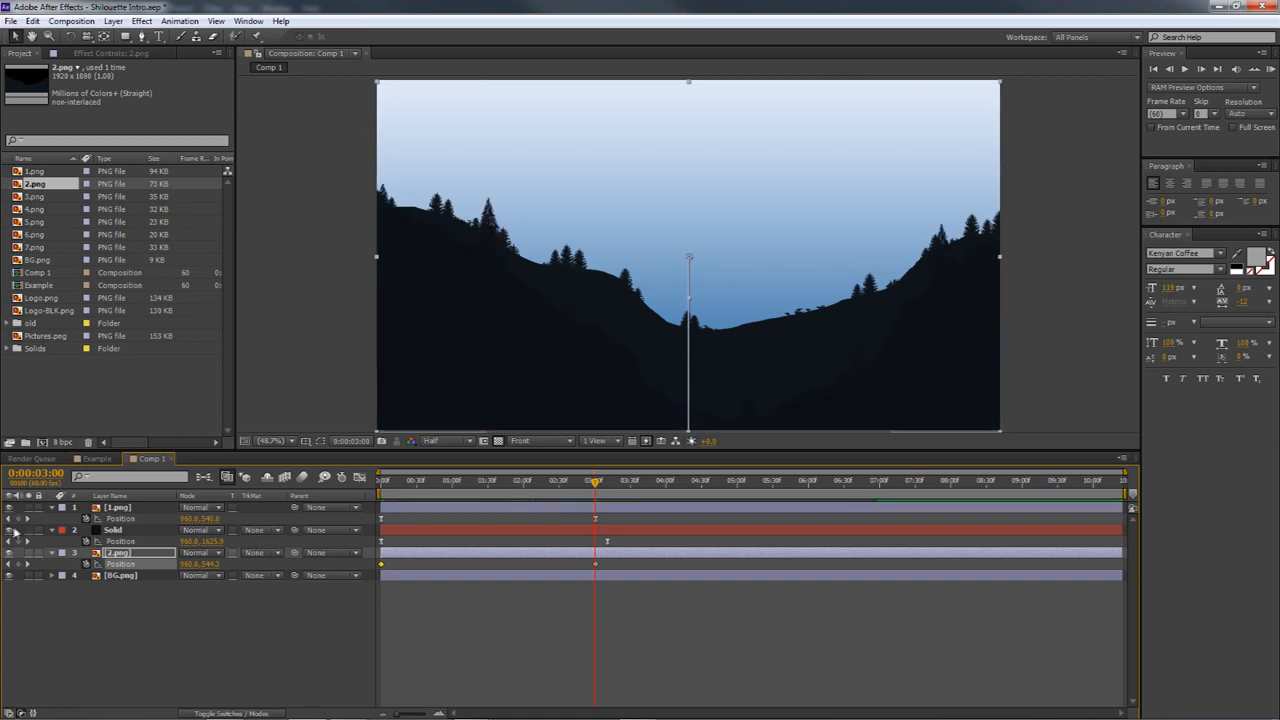
pyautogui.moveTo(380, 484); pyautogui.dragTo(595, 514)
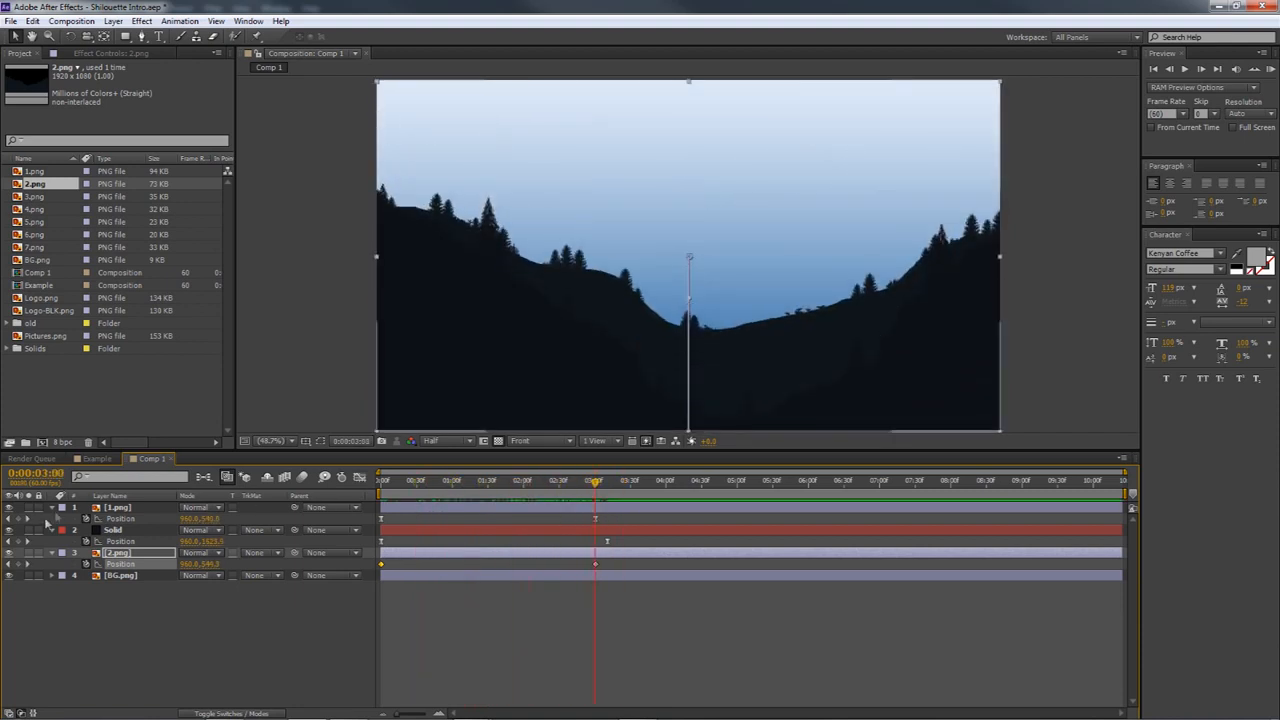
# Apply Easy Ease to both Position keyframes of 2.png
pyautogui.moveTo(627, 562); pyautogui.dragTo(378, 568)
pyautogui.rightClick(593, 566)
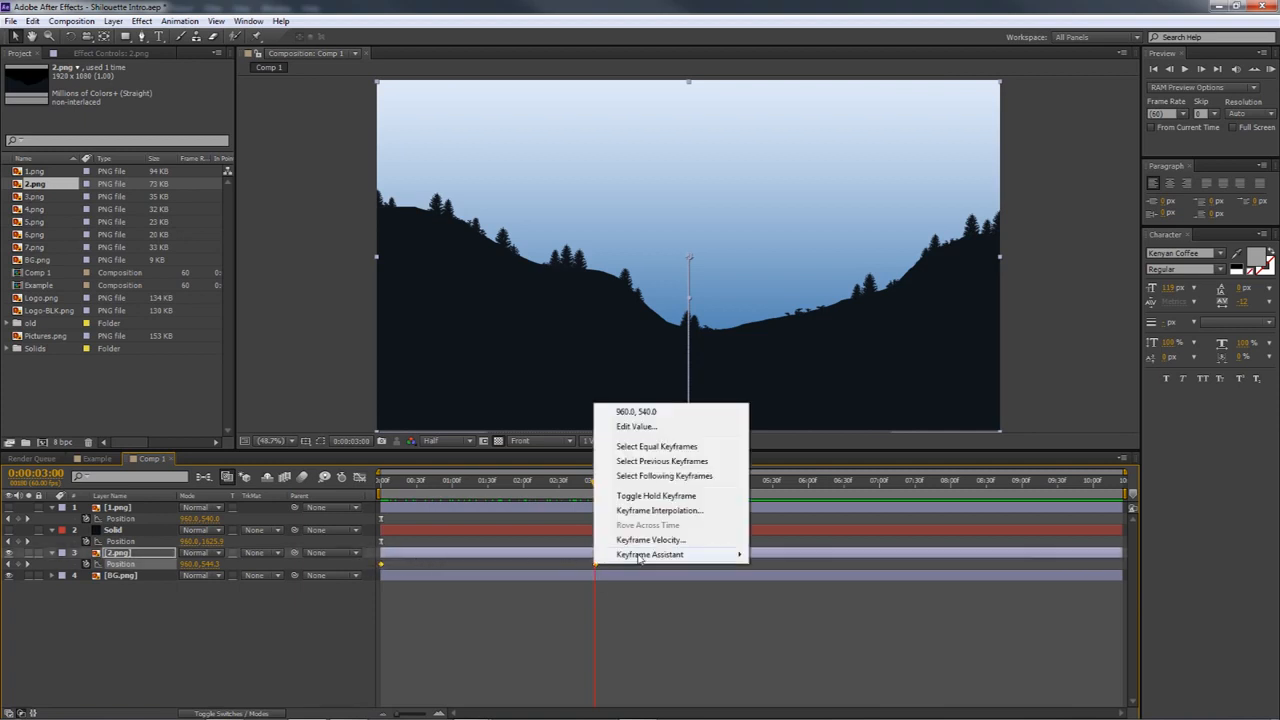
pyautogui.moveTo(640, 556)
pyautogui.click(785, 582)
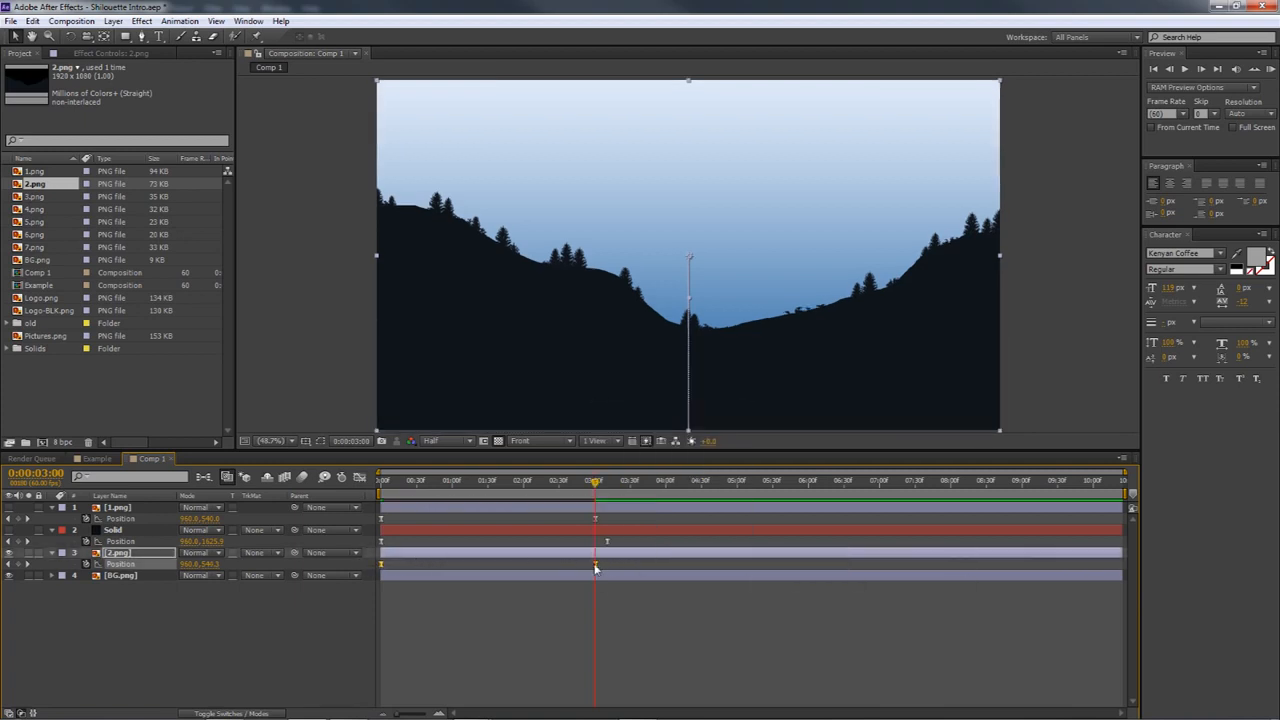
# Lengthen both speed influences of 2.png's Position keyframes into a steep central peak, and show the hidden layers at 0:00:00:00
pyautogui.click(596, 565)
pyautogui.click(359, 479)
pyautogui.moveTo(420, 677); pyautogui.dragTo(456, 674)
pyautogui.moveTo(559, 677); pyautogui.dragTo(519, 675)
pyautogui.moveTo(440, 487); pyautogui.dragTo(382, 490)
pyautogui.click(9, 530)
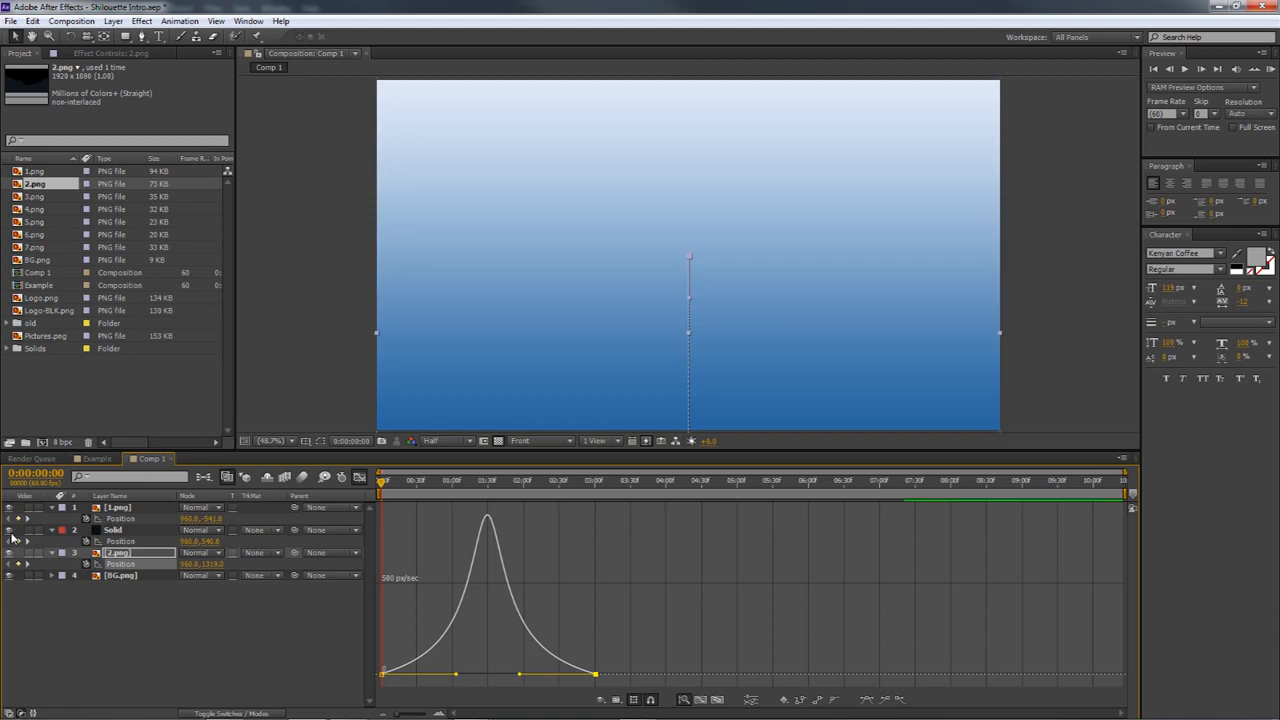
pyautogui.click(360, 478)
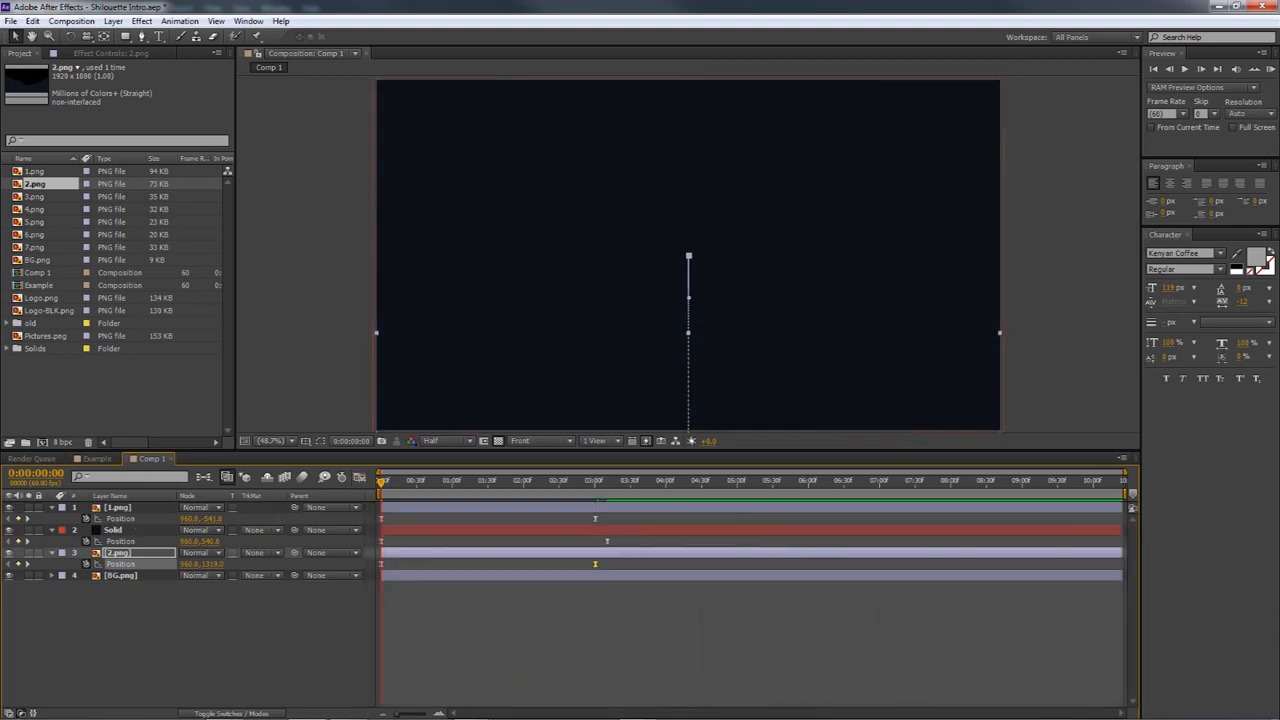
# RAM preview the eased layered motion of 1.png, Solid and 2.png in Comp 1
pyautogui.click(1270, 70)
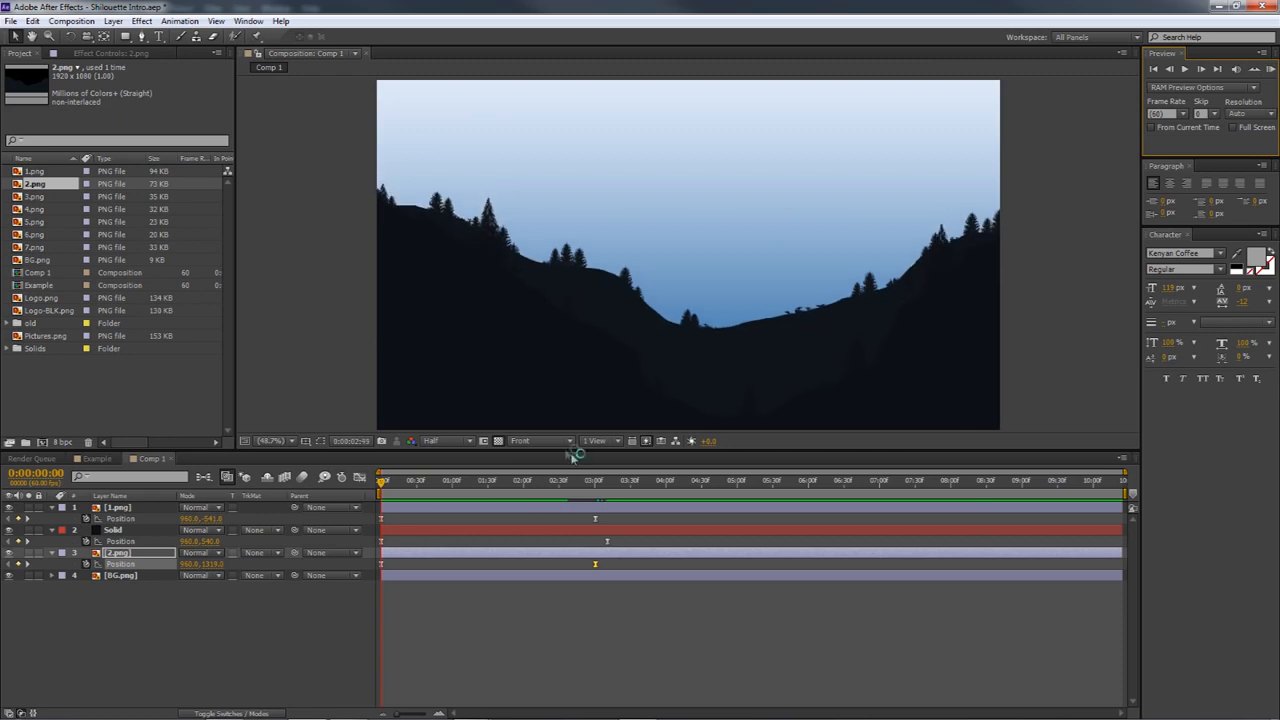
pyautogui.click(438, 446)
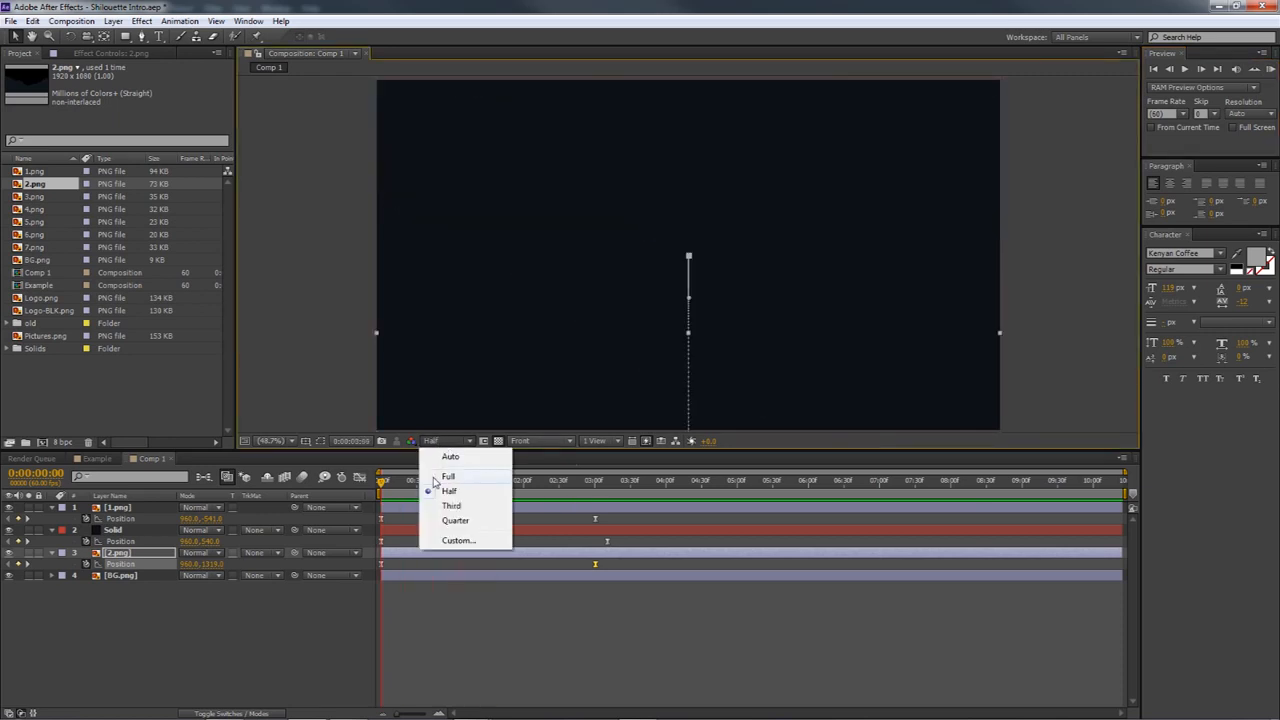
pyautogui.click(416, 462)
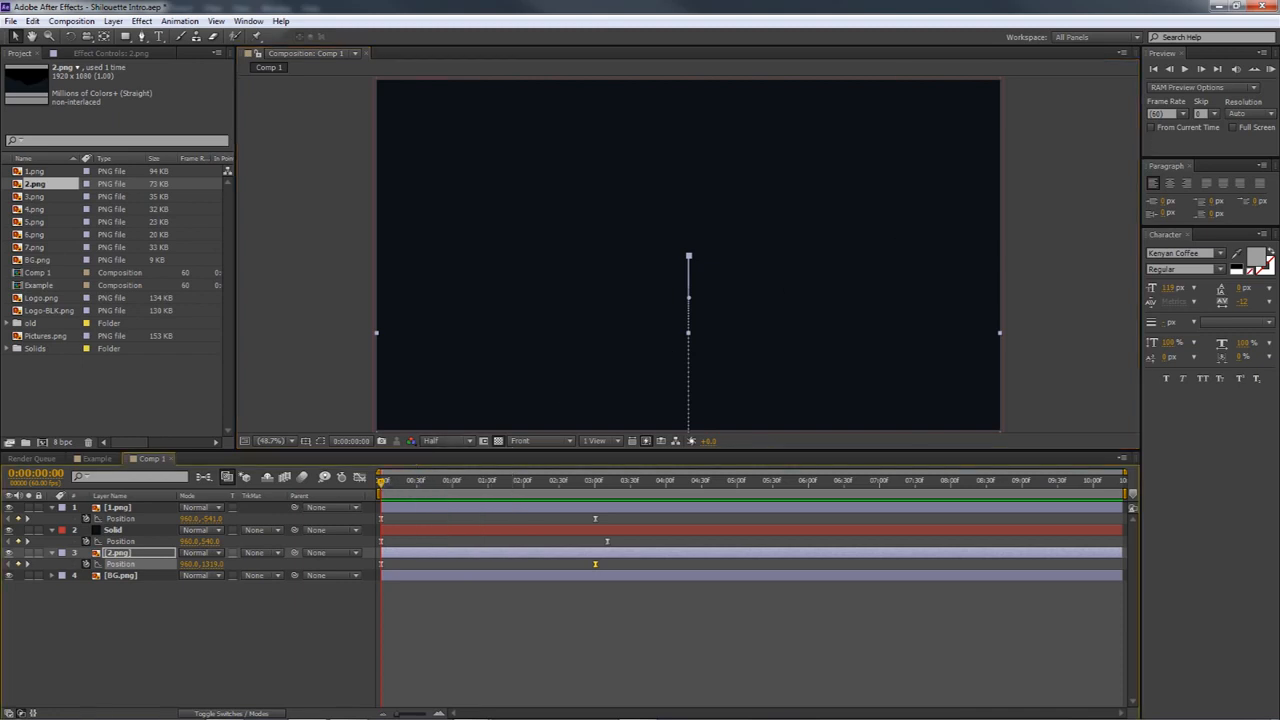
pyautogui.click(1272, 69)
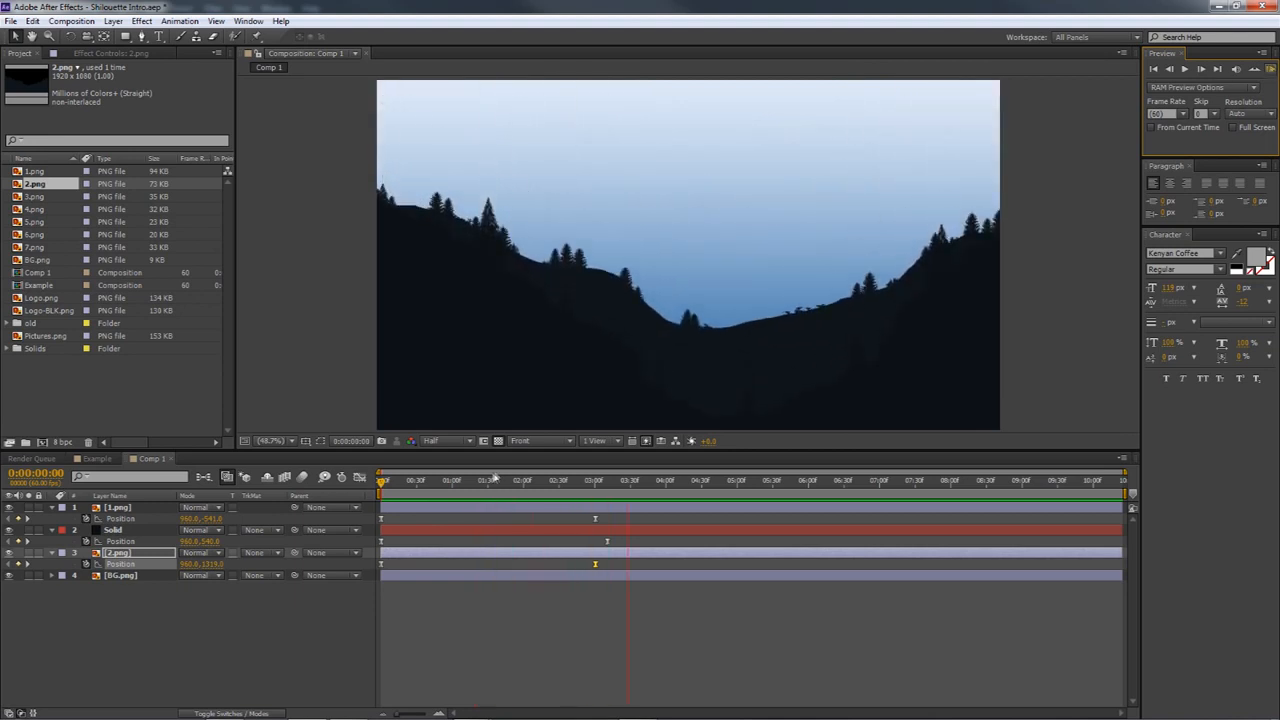
pyautogui.click(445, 441)
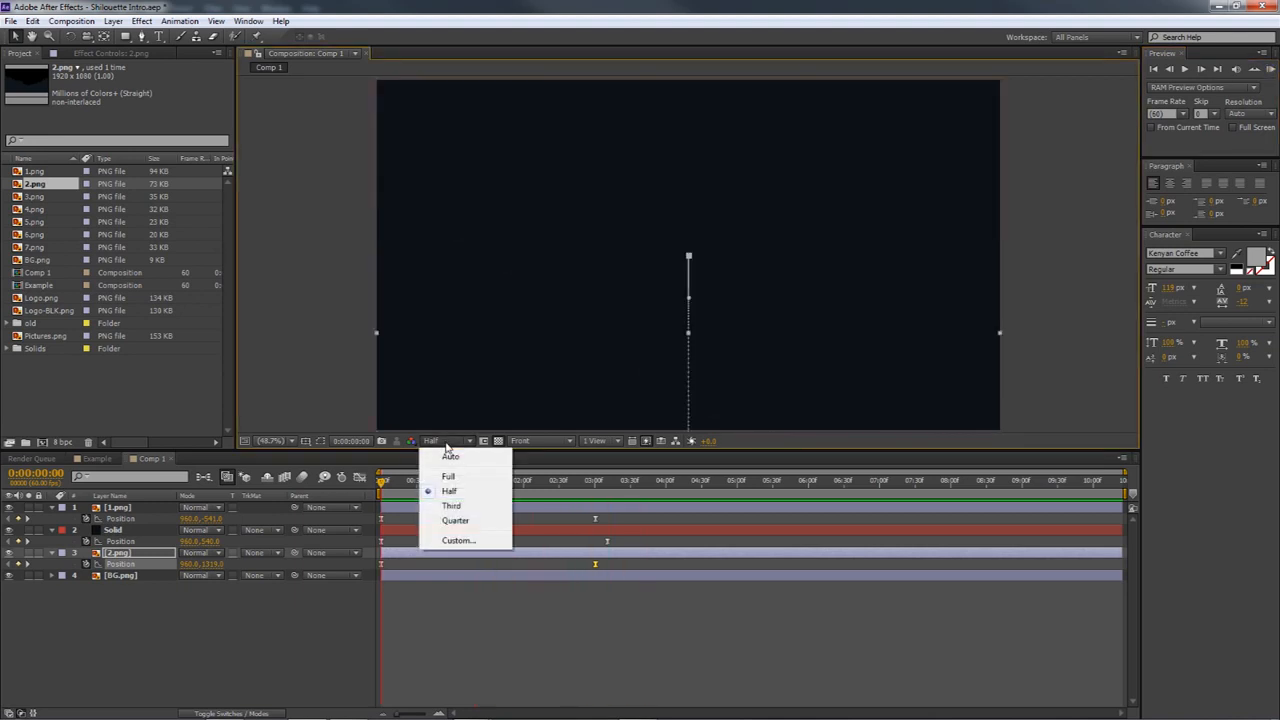
pyautogui.click(1270, 71)
pyautogui.click(1270, 71)
pyautogui.click(1270, 71)
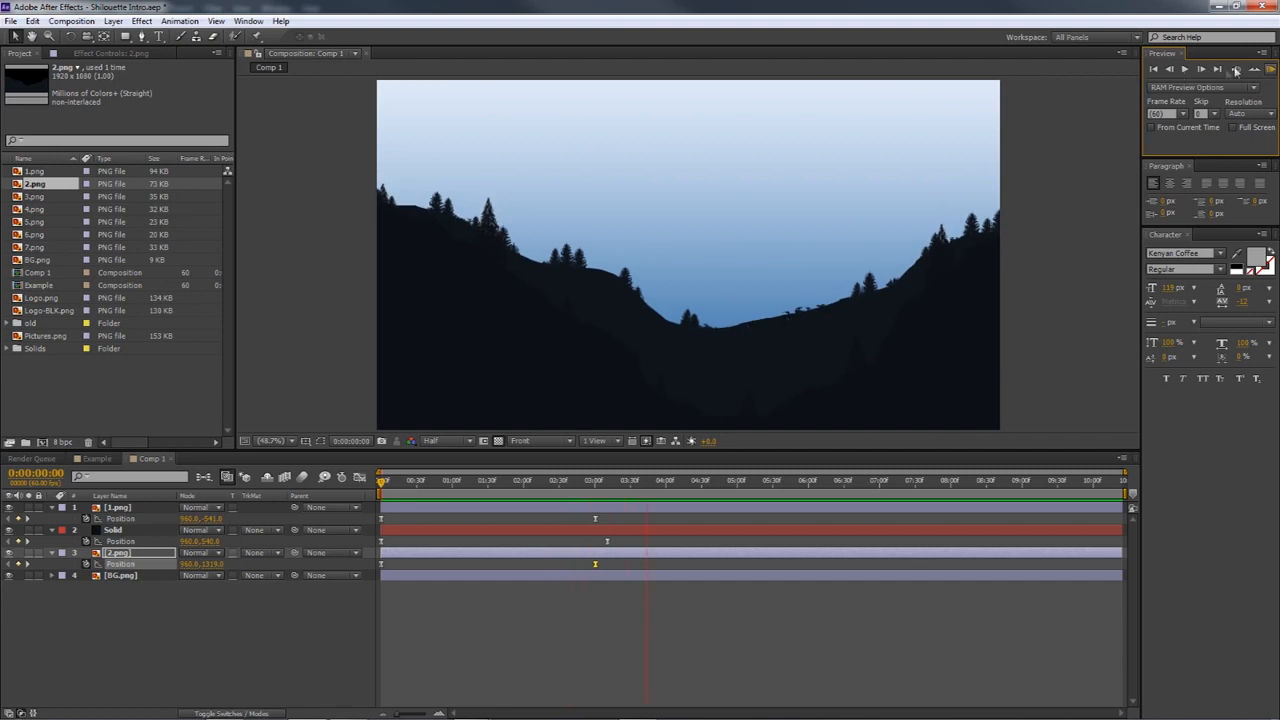
pyautogui.click(1270, 72)
# Add 3.png through 7.png to Comp 1 between 2.png and BG.png, keeping them in numerical order
pyautogui.moveTo(400, 484); pyautogui.dragTo(540, 497)
pyautogui.click(34, 197)
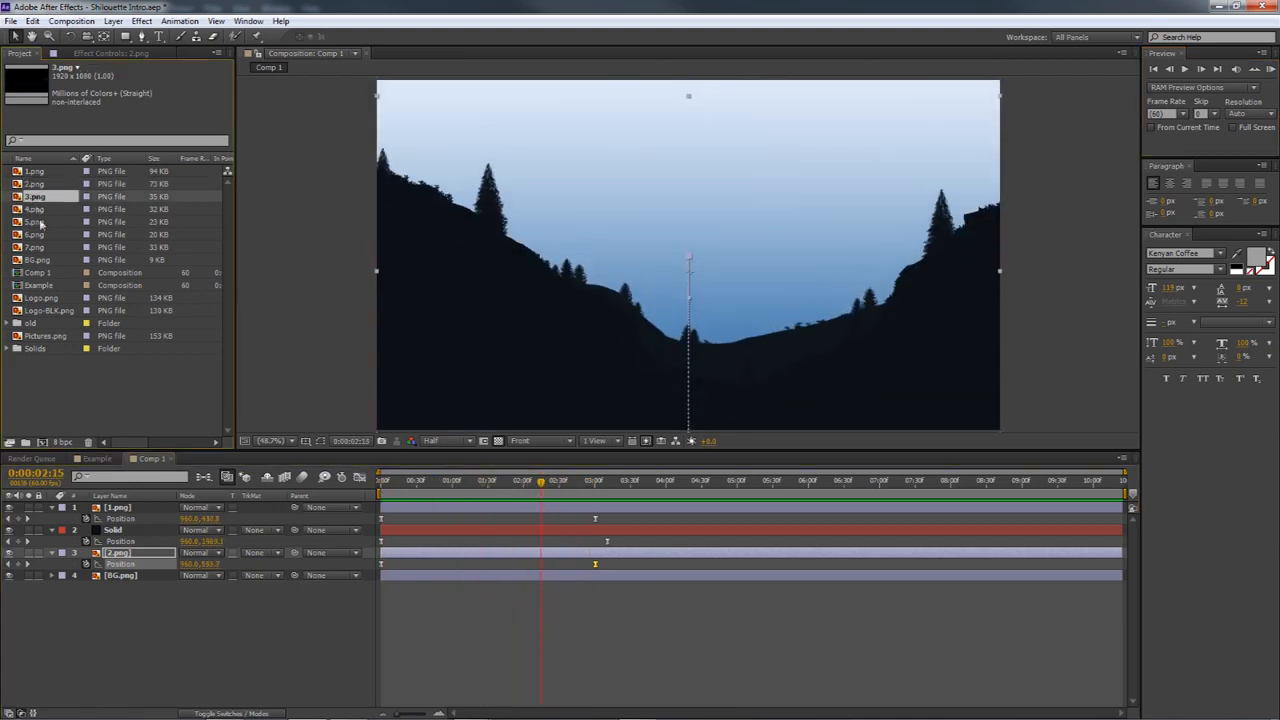
pyautogui.keyDown('shift'); pyautogui.click(44, 247); pyautogui.keyUp('shift')
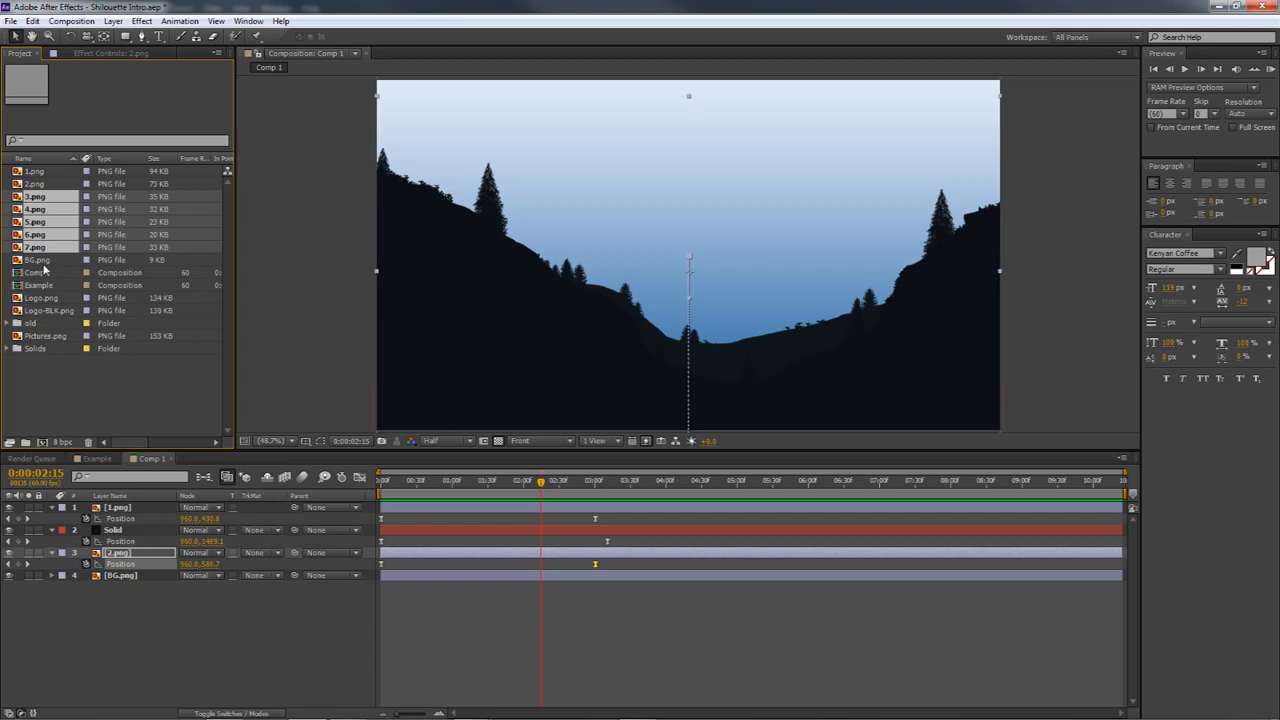
pyautogui.moveTo(36, 252); pyautogui.dragTo(88, 565)
pyautogui.moveTo(394, 487); pyautogui.dragTo(563, 490)
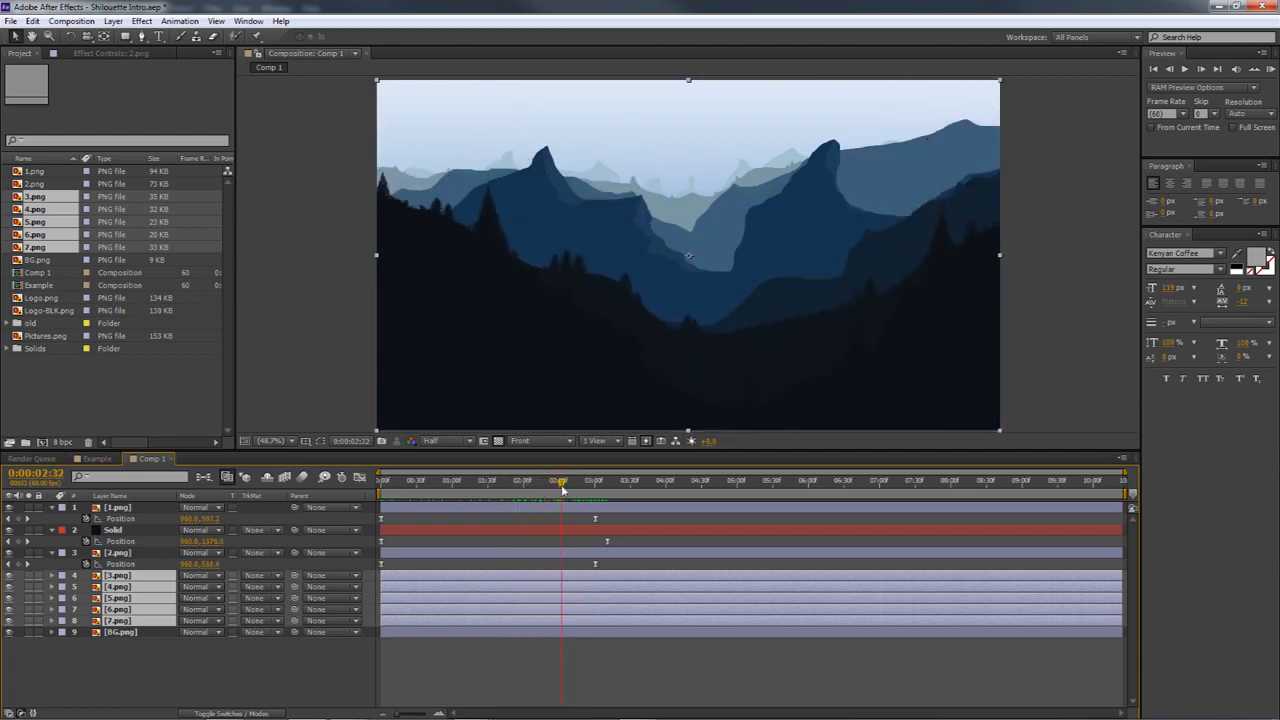
# Copy both Position keyframes of 2.png, paste them onto layers 3.png through 7.png at 0:00:02:43, and reveal the pasted keyframes
pyautogui.moveTo(611, 569); pyautogui.dragTo(383, 568)
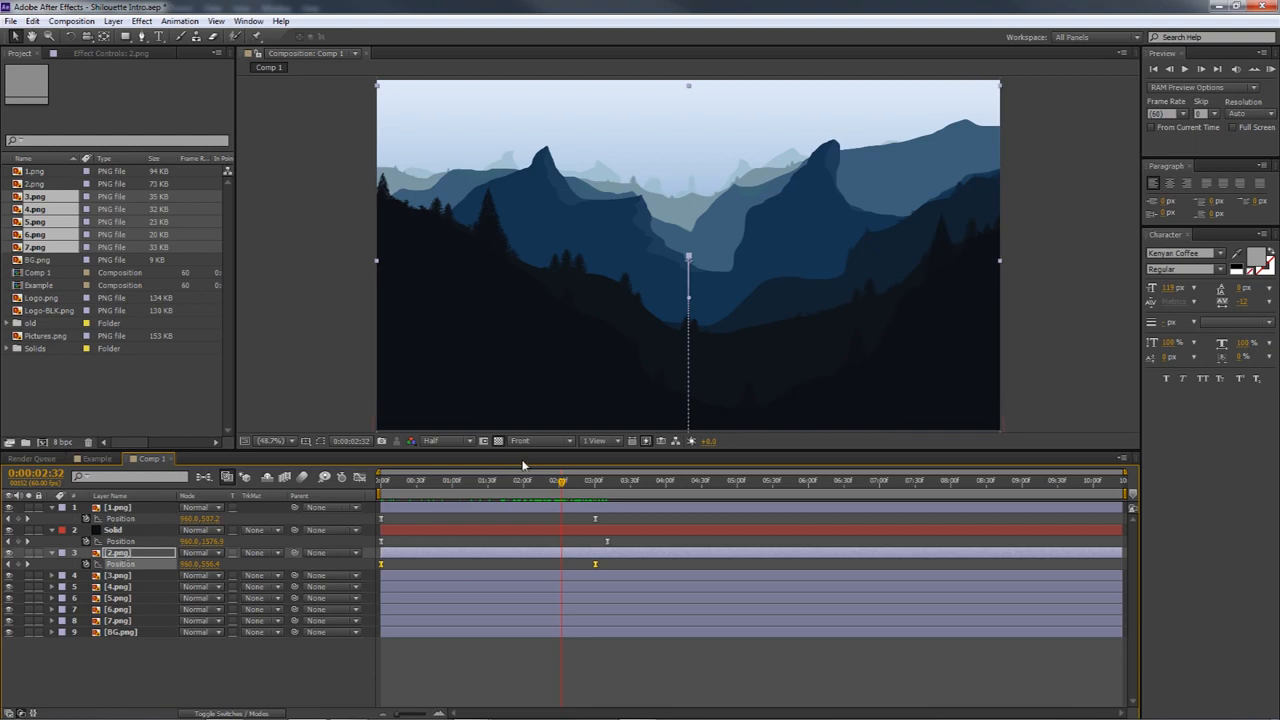
pyautogui.moveTo(530, 477); pyautogui.dragTo(566, 491)
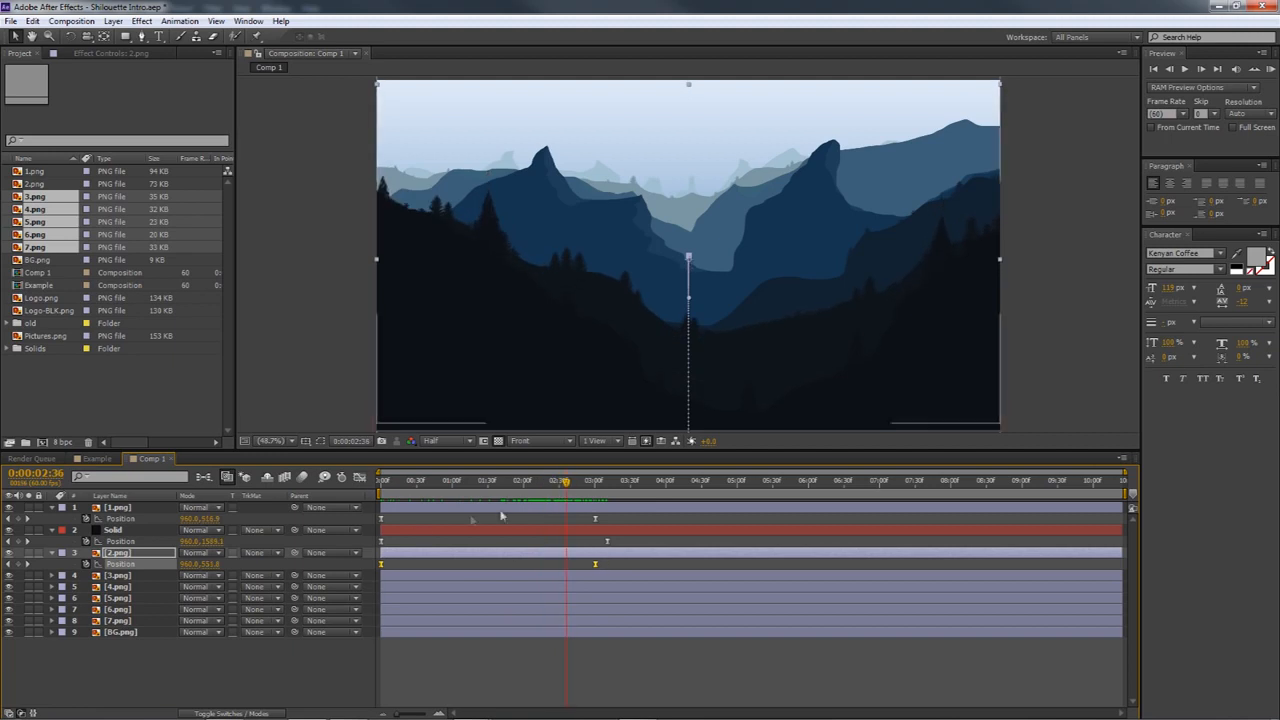
pyautogui.moveTo(566, 490); pyautogui.dragTo(575, 490)
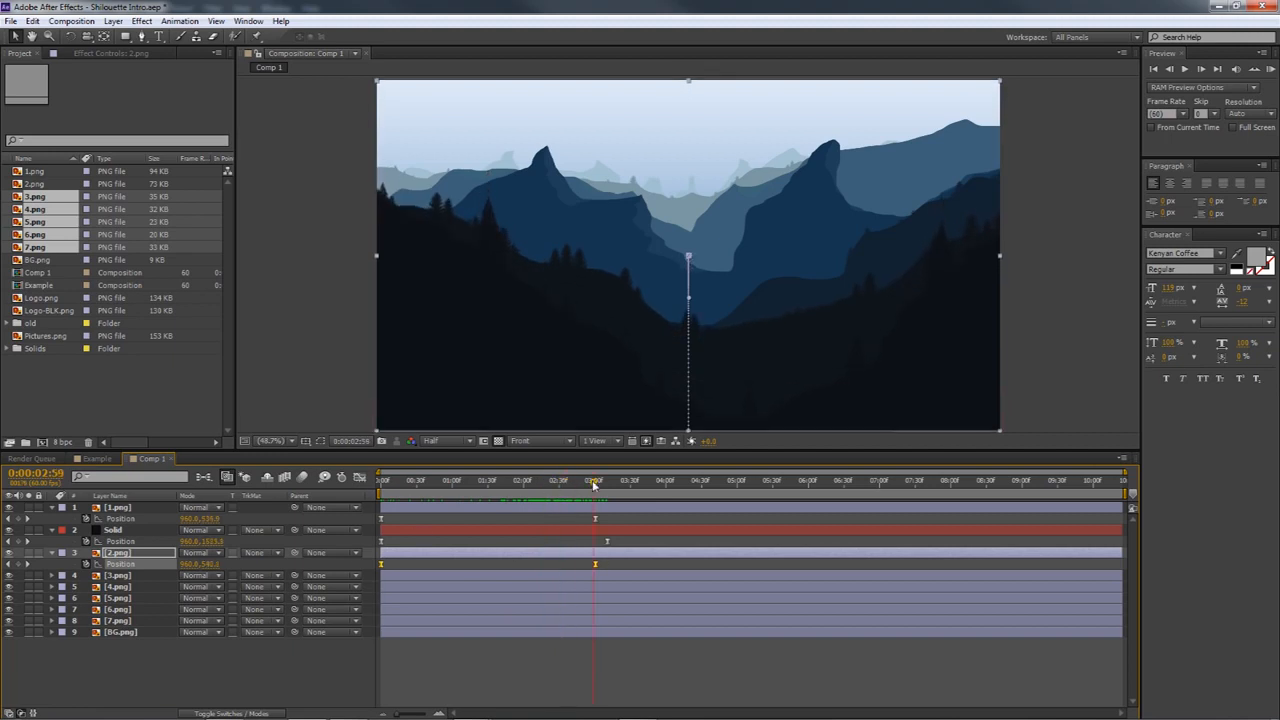
pyautogui.click(112, 578)
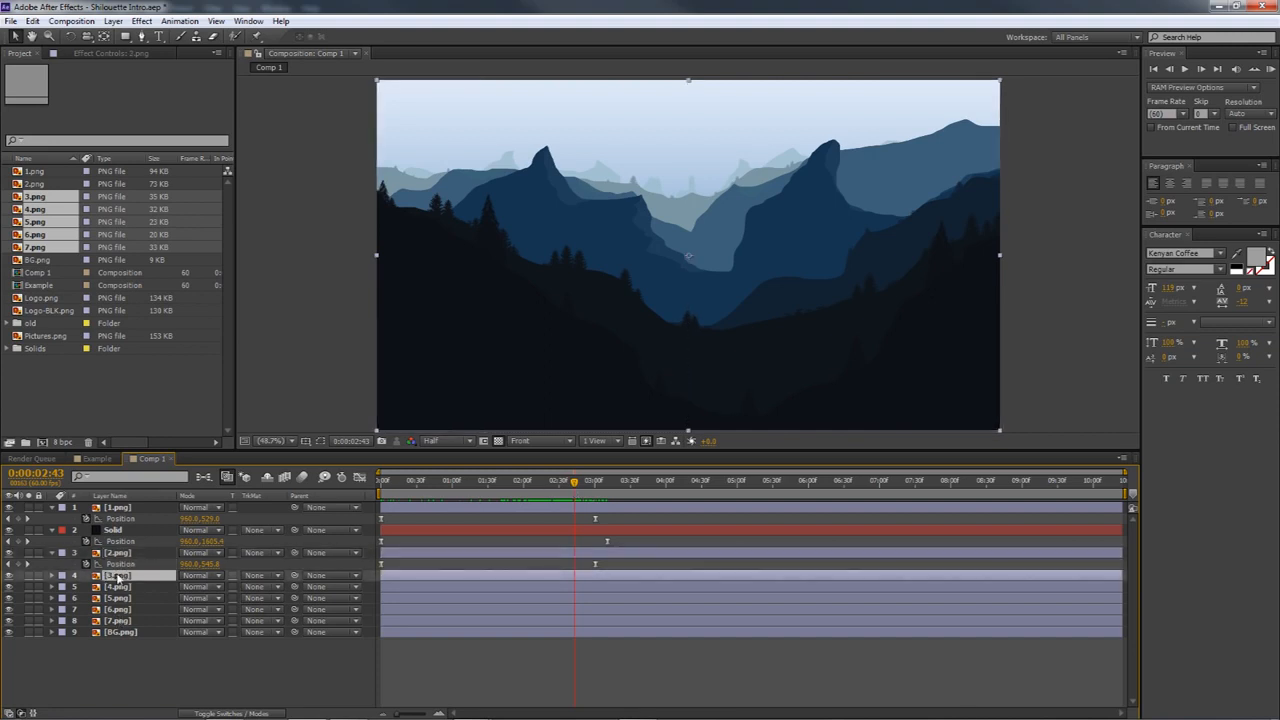
pyautogui.keyDown('shift'); pyautogui.click(118, 621); pyautogui.keyUp('shift')
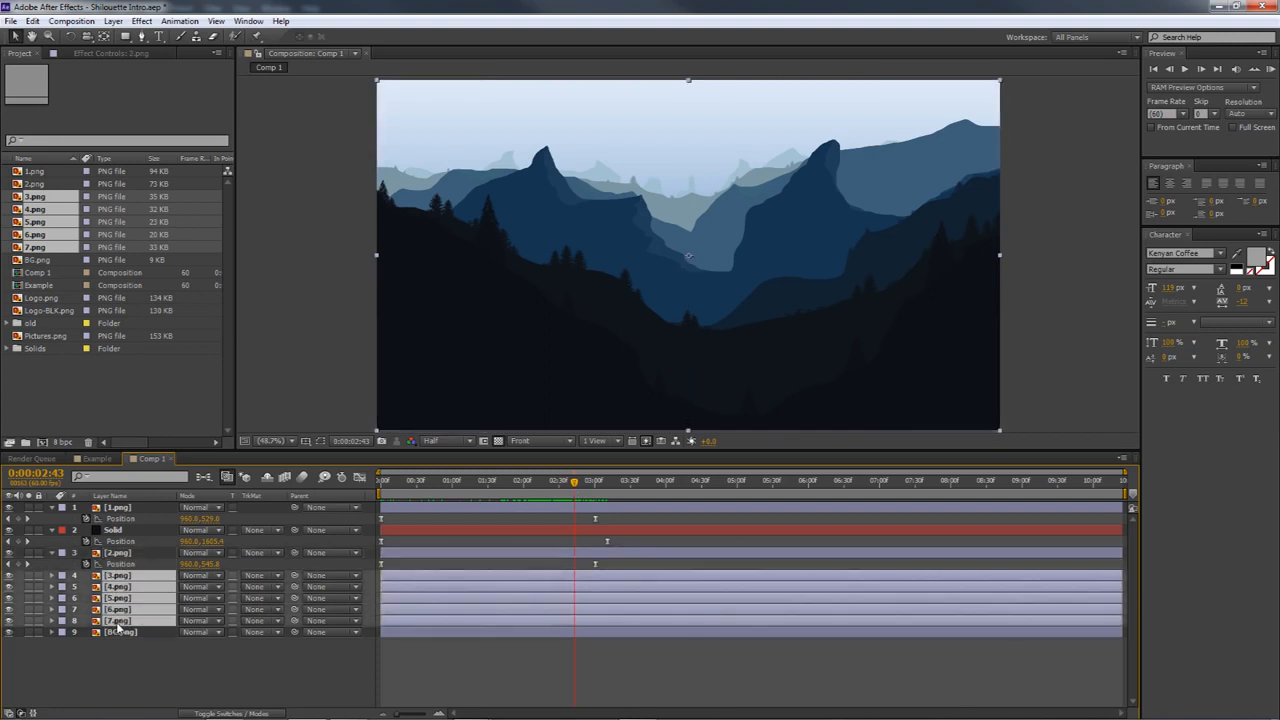
pyautogui.hotkey('ctrl', 'v')
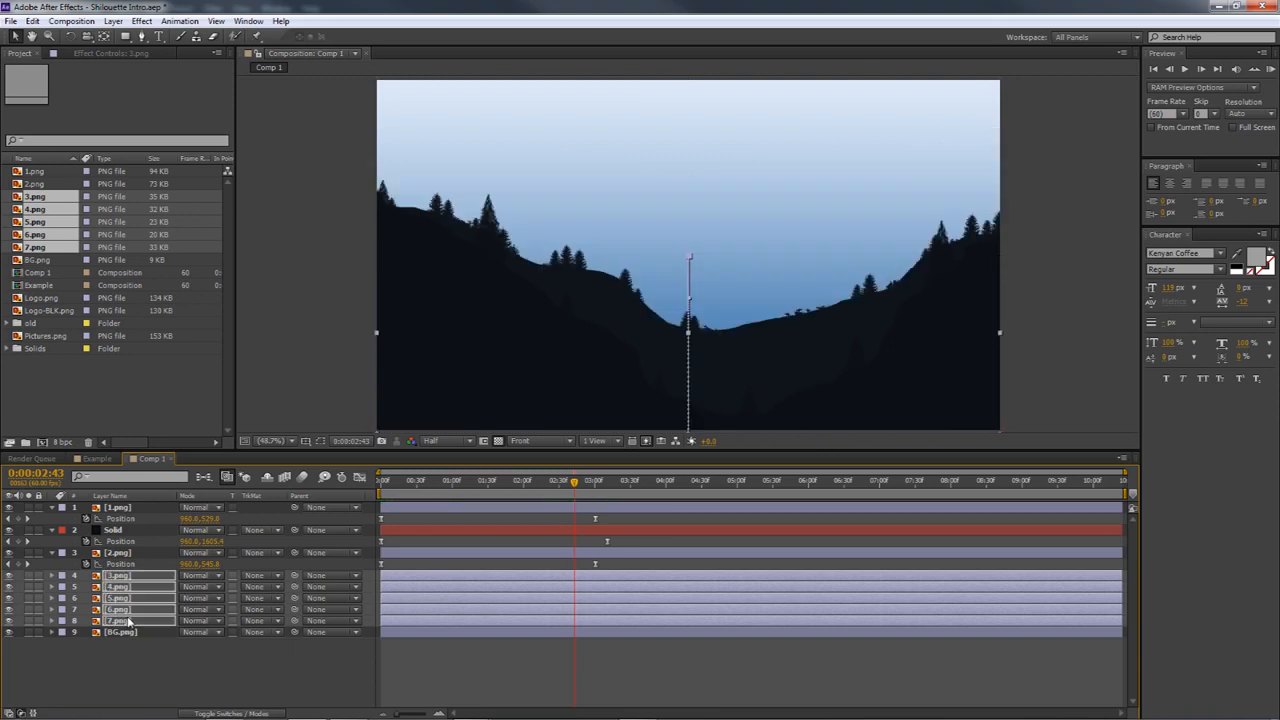
pyautogui.press('u')
pyautogui.press('u')
pyautogui.press('u')
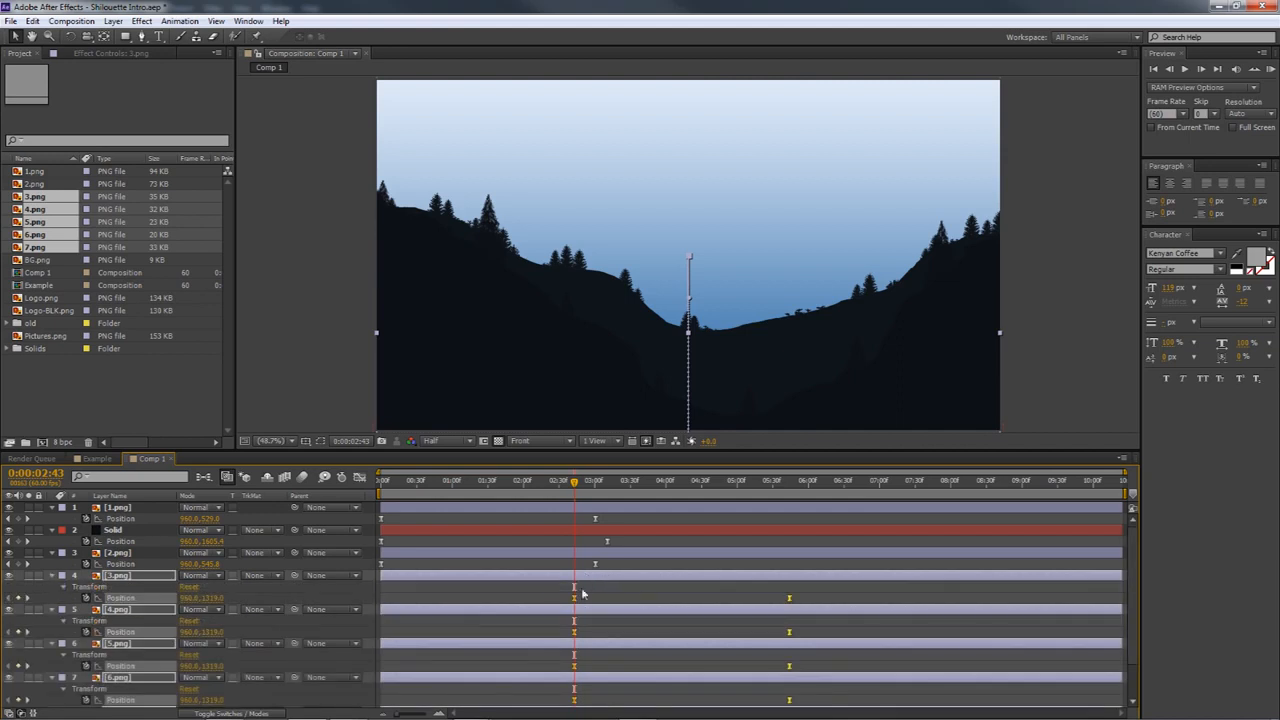
# Shift the pasted Position keyframes of 3.png through 7.png so they start at 0:00:00:00, and check the motion
pyautogui.moveTo(574, 481); pyautogui.dragTo(398, 484)
pyautogui.press('space')
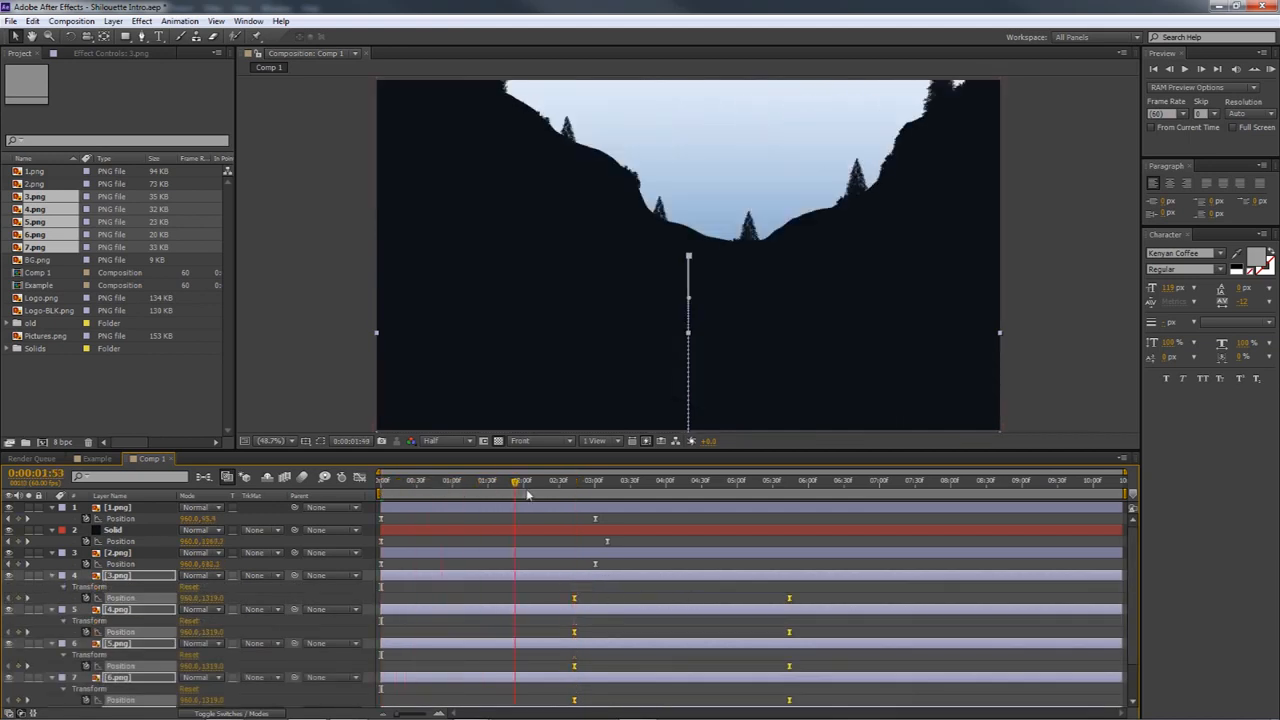
pyautogui.moveTo(498, 600); pyautogui.dragTo(384, 608)
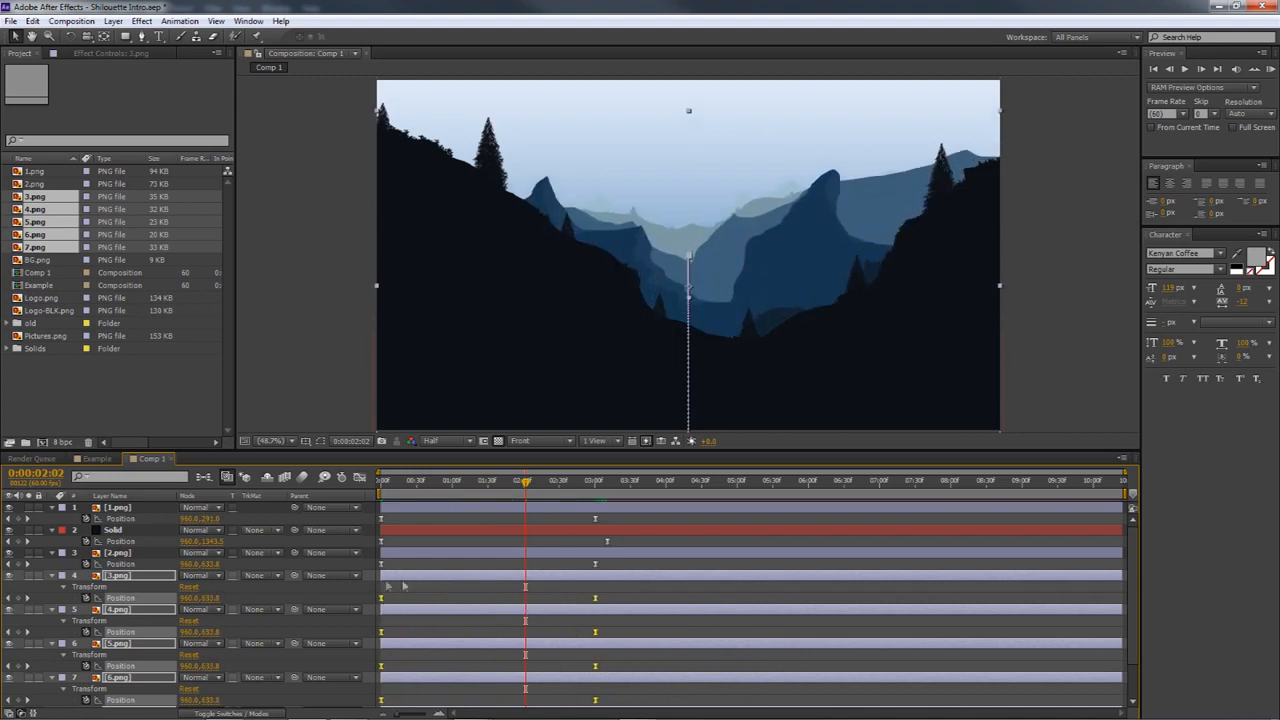
pyautogui.moveTo(522, 490); pyautogui.dragTo(372, 487)
pyautogui.moveTo(455, 490); pyautogui.dragTo(552, 507)
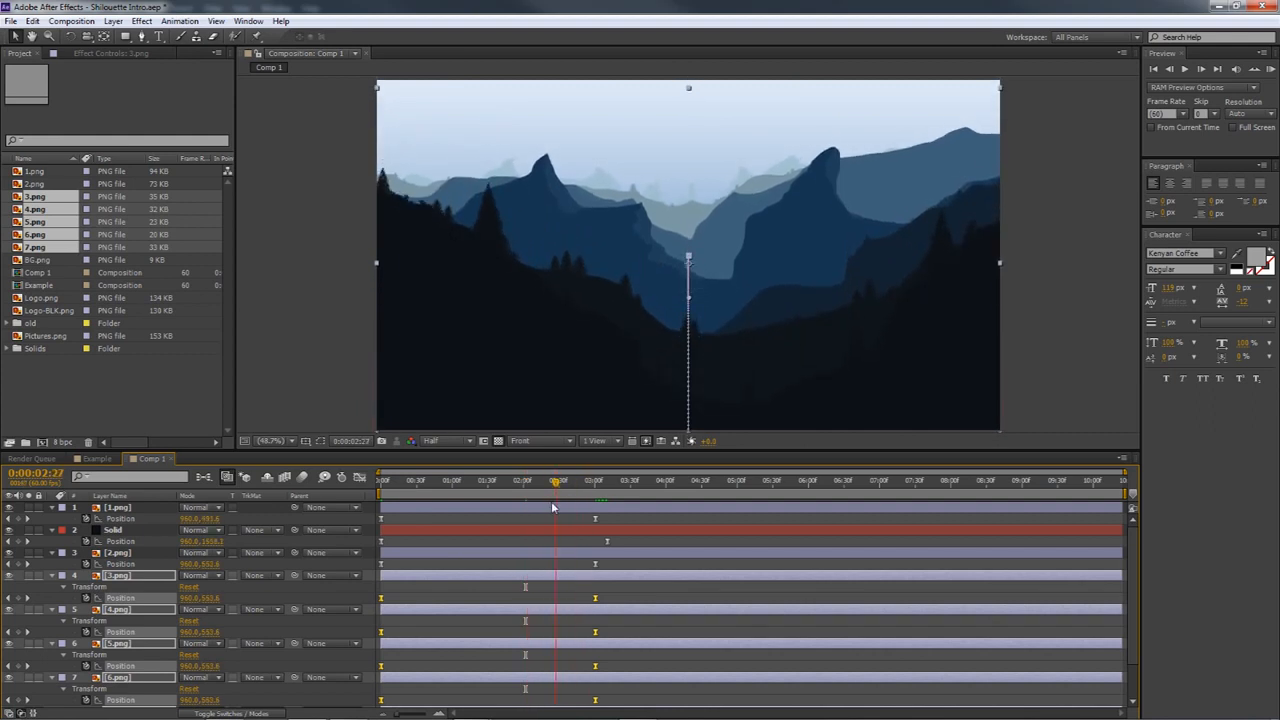
# Collapse the keyframed properties of 2.png, Solid and 1.png in the timeline
pyautogui.click(118, 565)
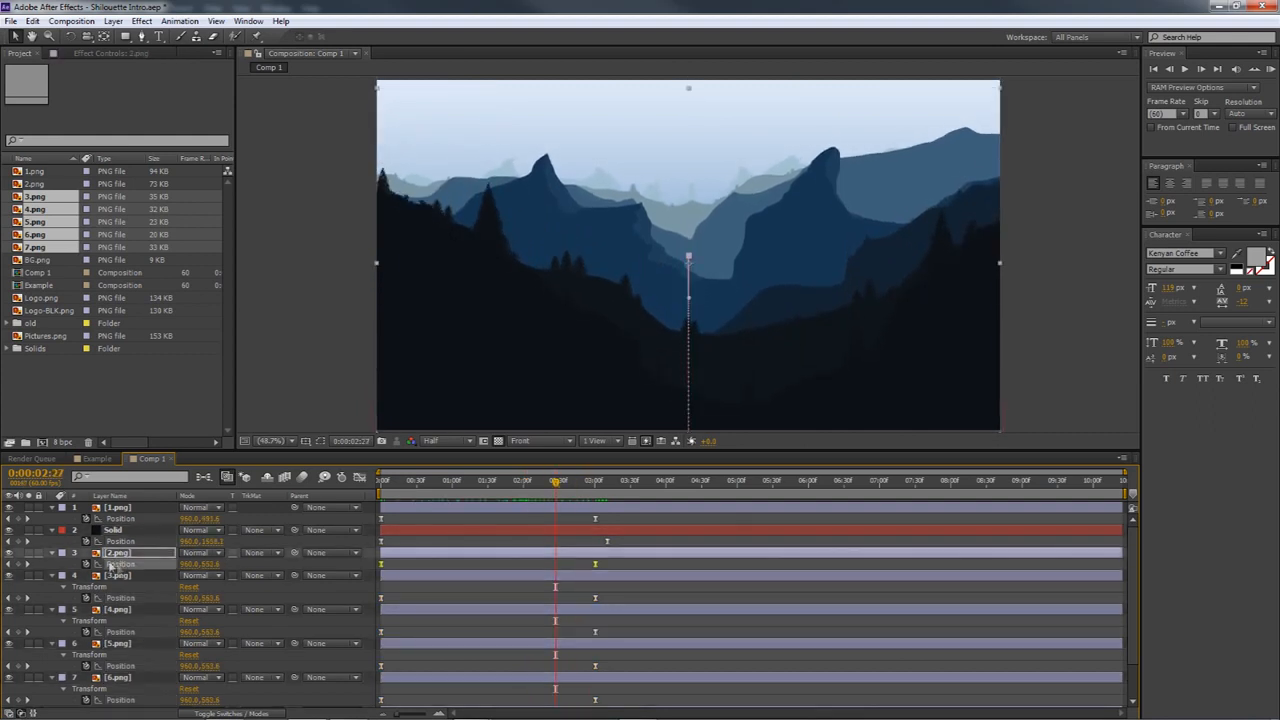
pyautogui.click(131, 560)
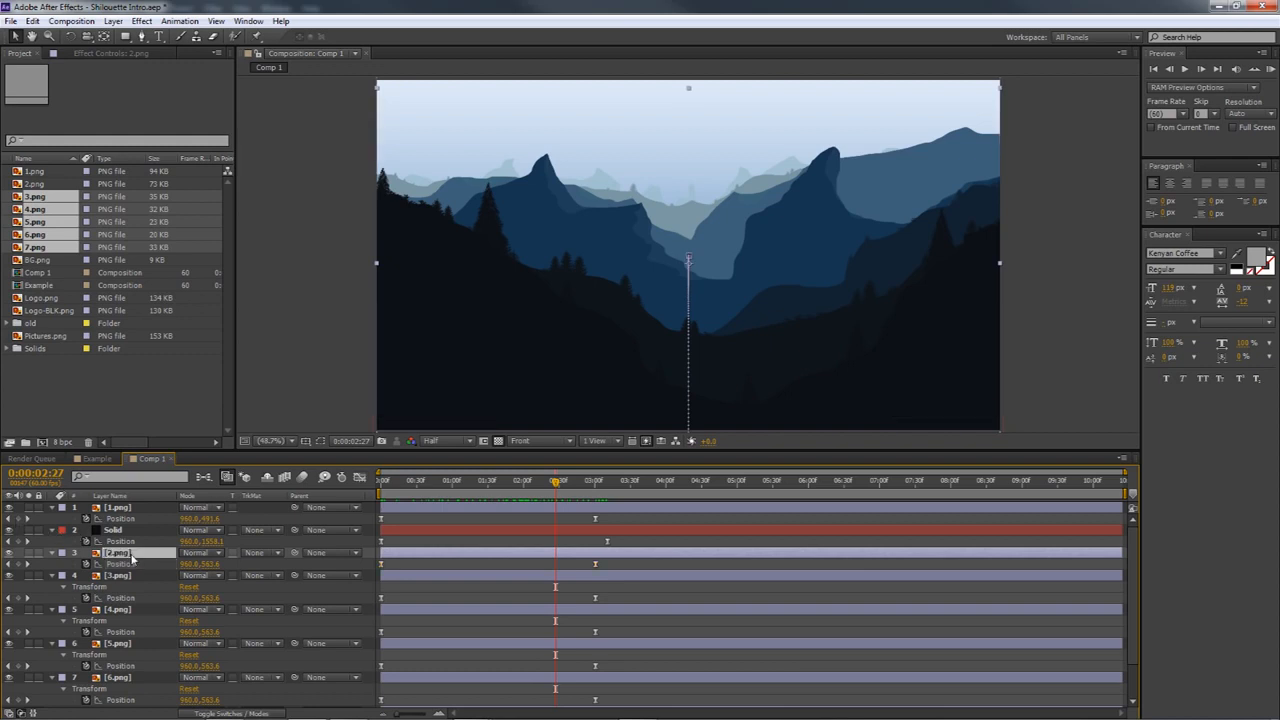
pyautogui.press('u')
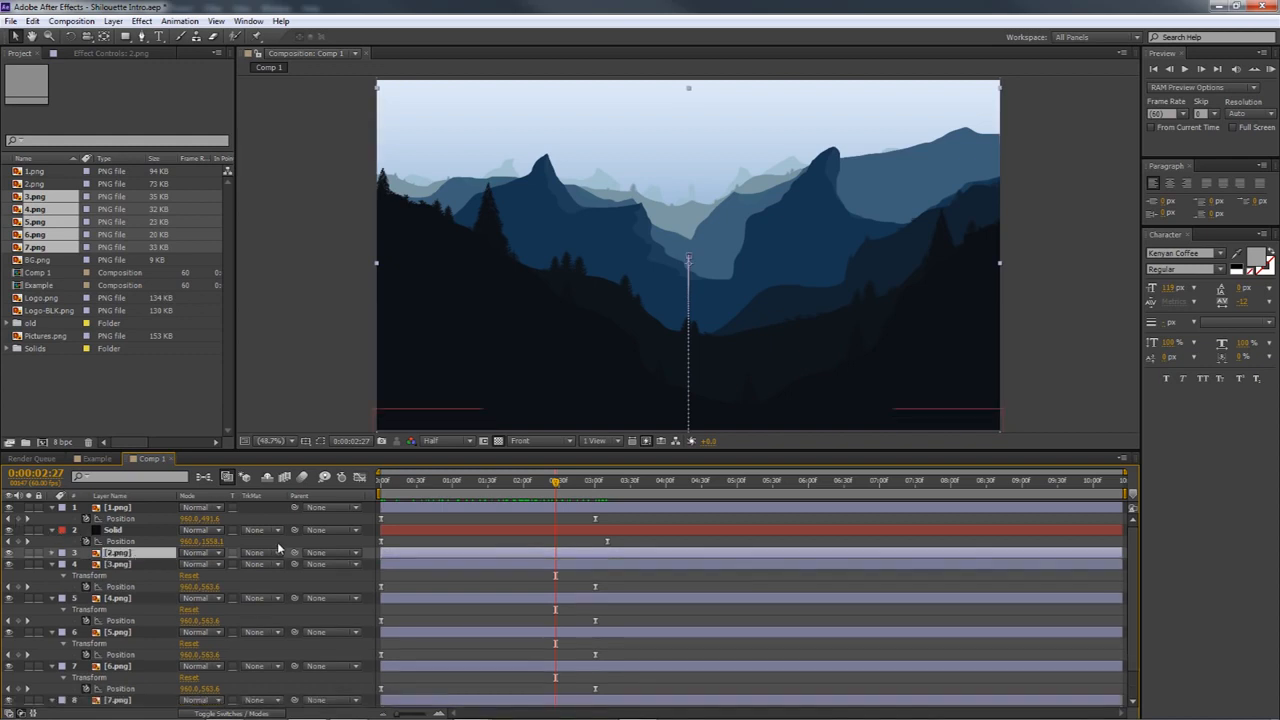
pyautogui.click(136, 534)
pyautogui.press('u')
pyautogui.click(118, 507)
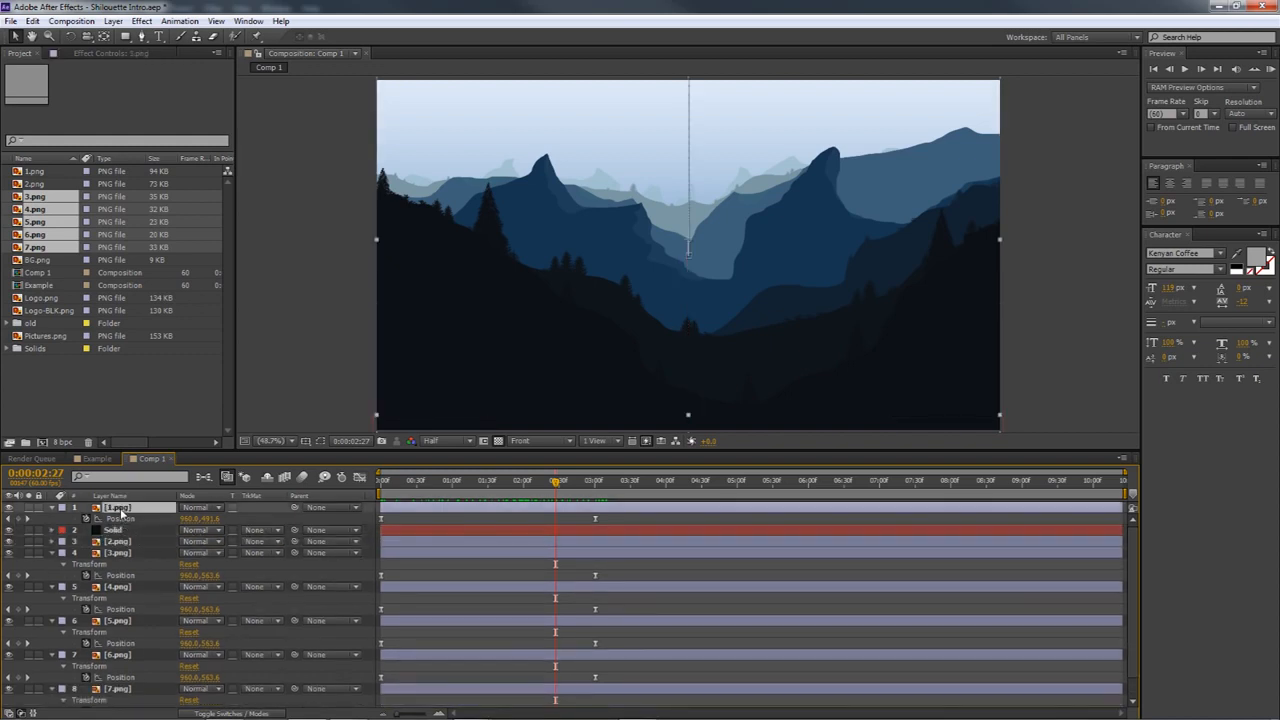
pyautogui.press('u')
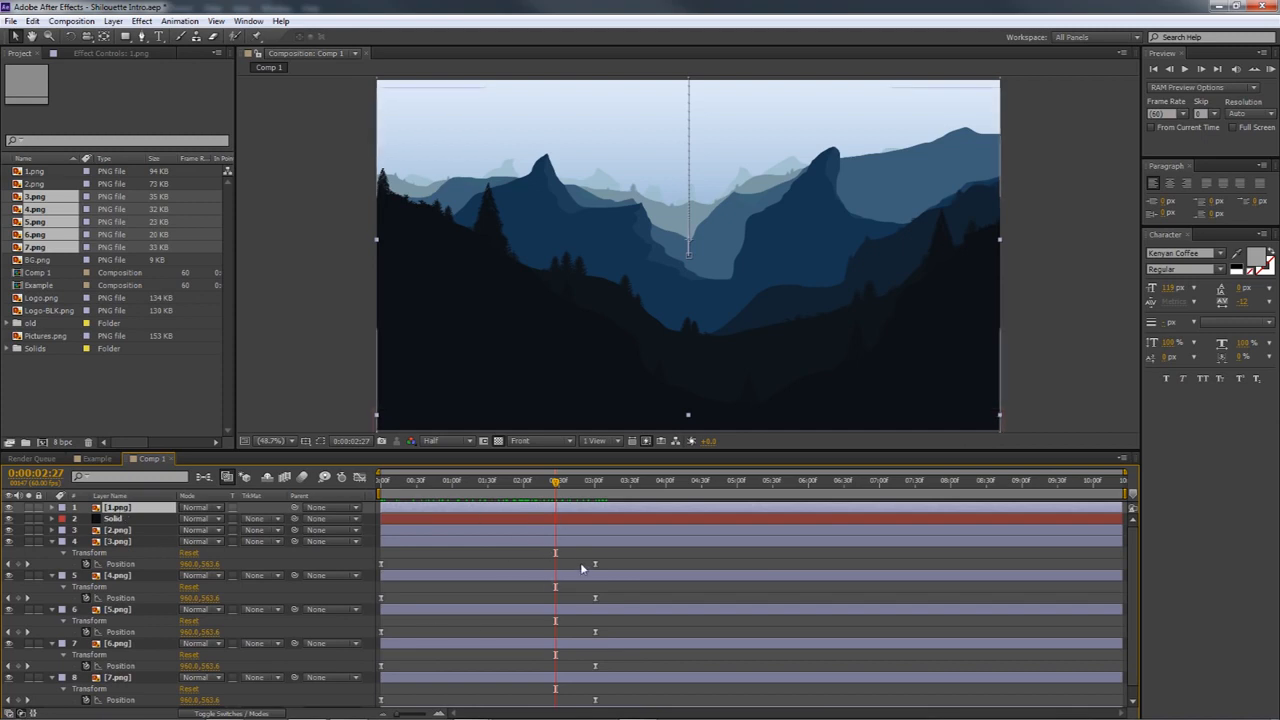
# Stagger the end Position keyframes of 3.png through 7.png progressively later, from about 0:00:02:53 for 3.png to about 0:00:03:48 for 7.png
pyautogui.moveTo(556, 490)
pyautogui.mouseDown()
pyautogui.moveTo(515, 490)
pyautogui.moveTo(551, 490)
pyautogui.mouseUp()
pyautogui.click(595, 564)
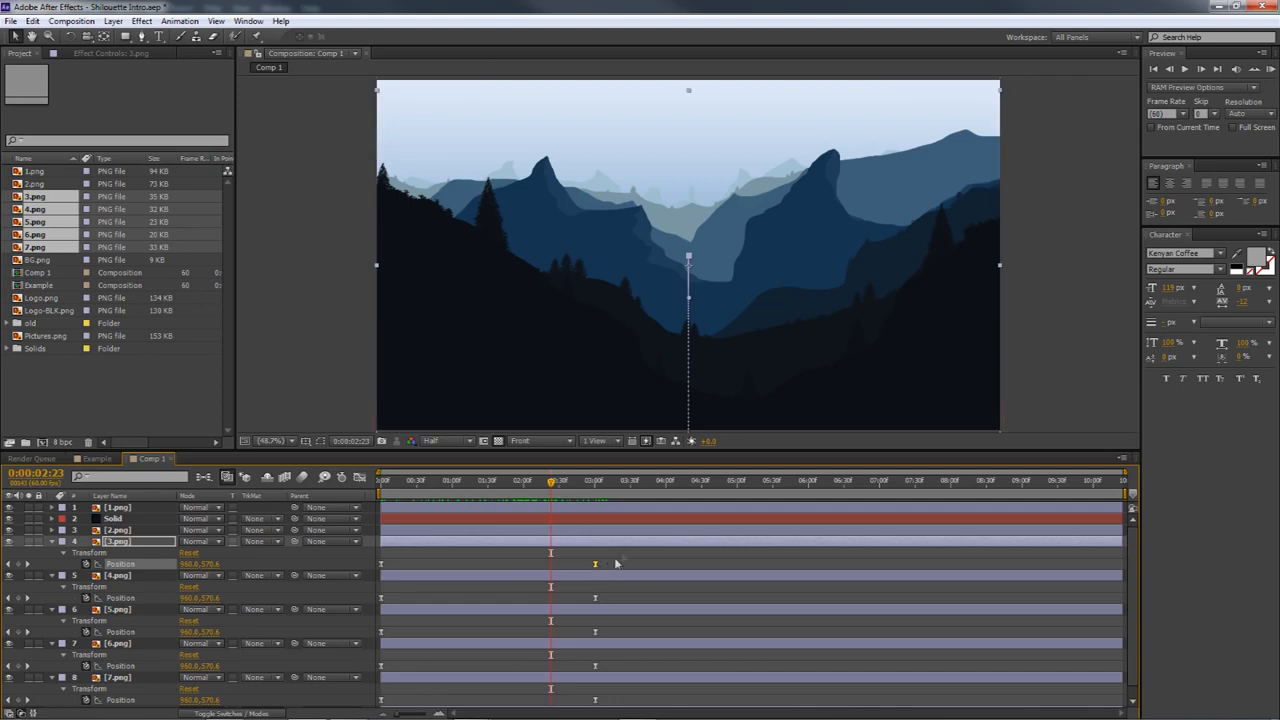
pyautogui.moveTo(595, 565); pyautogui.dragTo(503, 569)
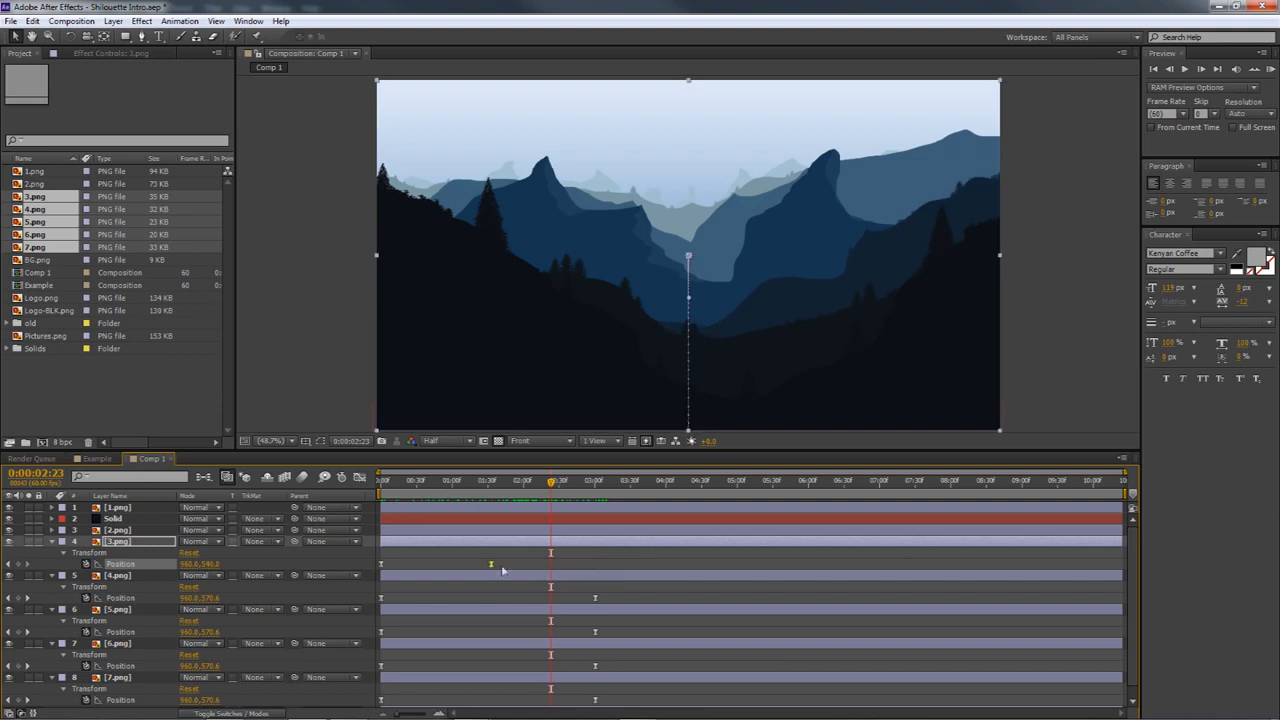
pyautogui.moveTo(595, 598); pyautogui.dragTo(616, 700)
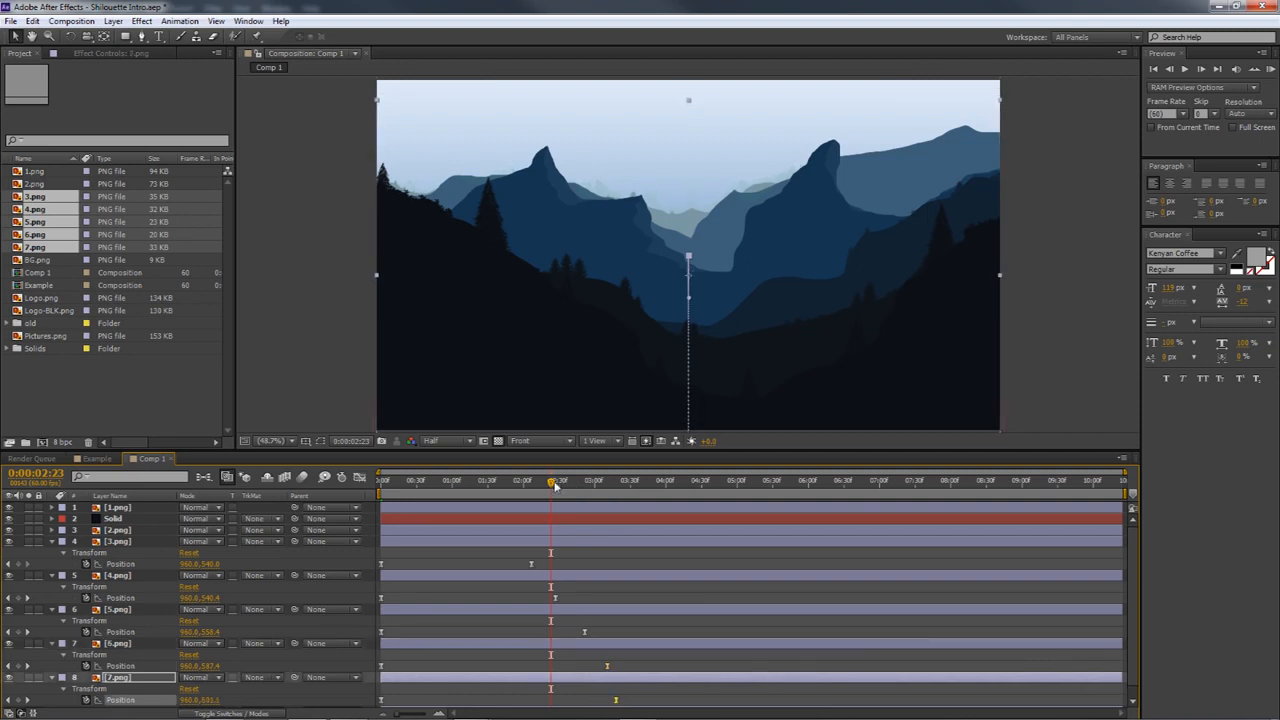
pyautogui.click(387, 490)
pyautogui.moveTo(433, 497); pyautogui.dragTo(612, 600)
pyautogui.moveTo(610, 666); pyautogui.dragTo(650, 698)
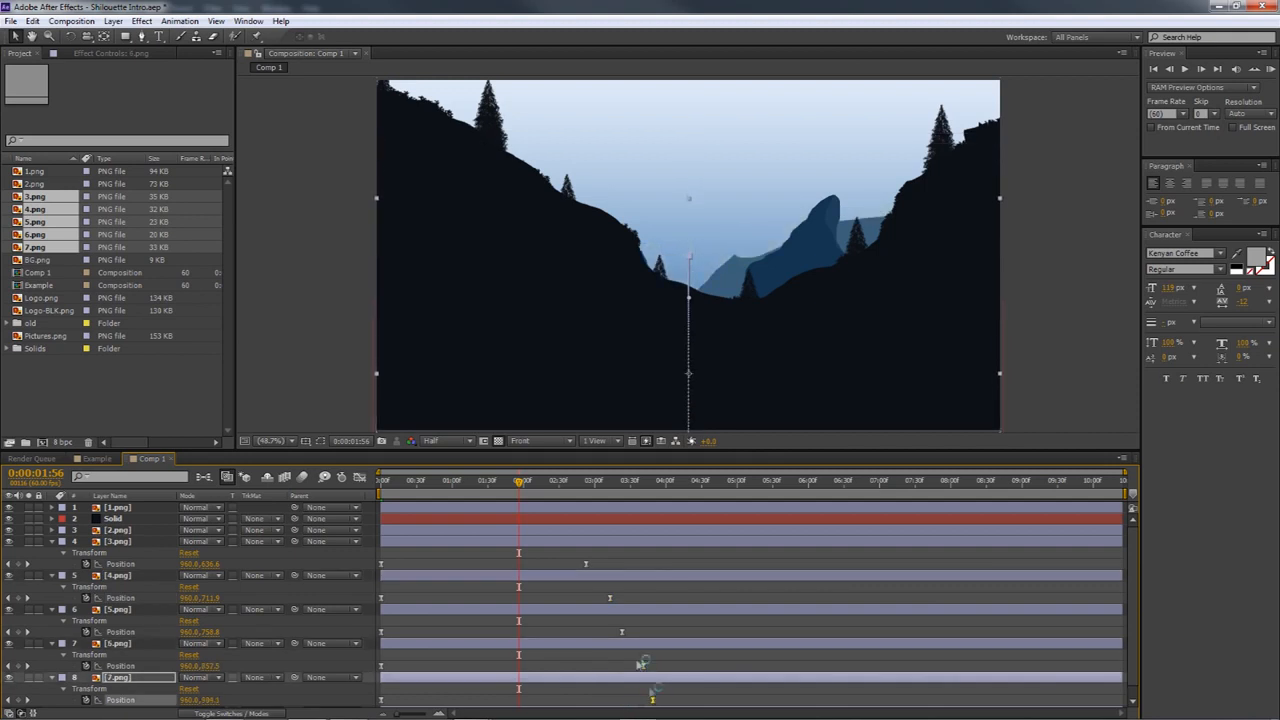
pyautogui.moveTo(524, 490); pyautogui.dragTo(568, 527)
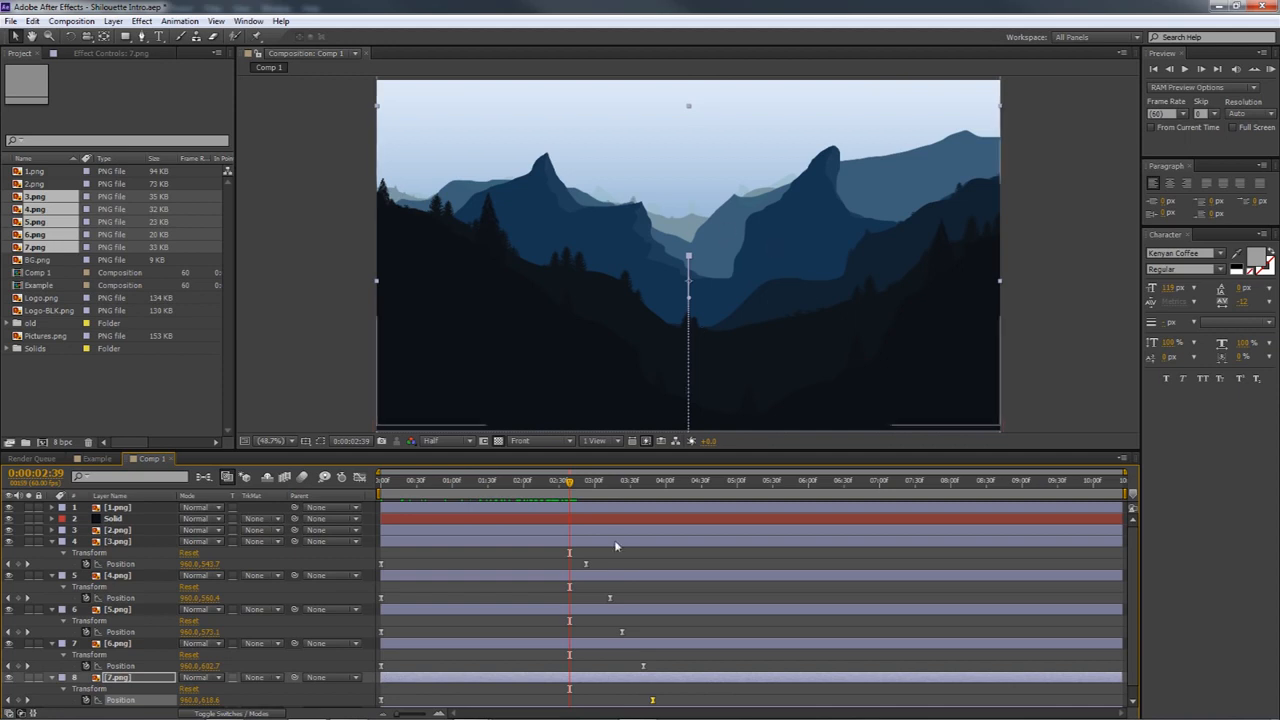
pyautogui.moveTo(566, 481); pyautogui.dragTo(551, 514)
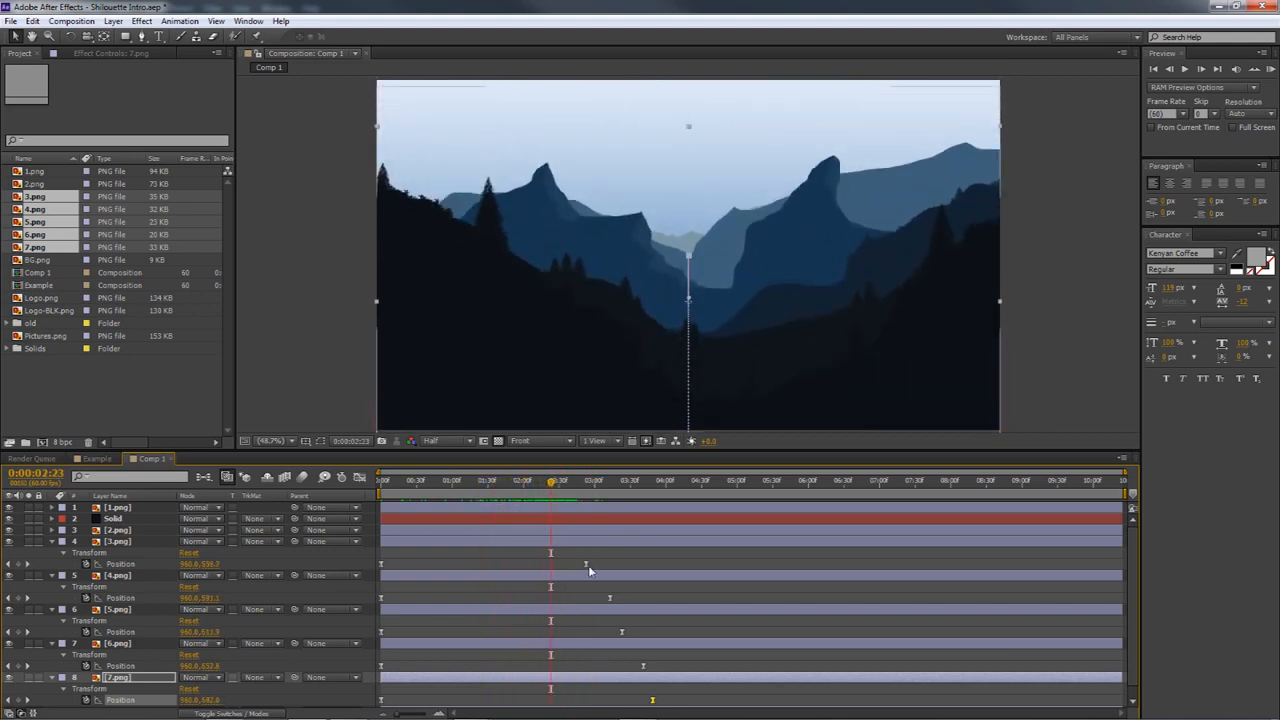
# Try moving the end Position keyframes of 4.png through 7.png close to 3.png's at about 0:00:02:53, and undo those moves
pyautogui.moveTo(610, 598); pyautogui.dragTo(588, 632)
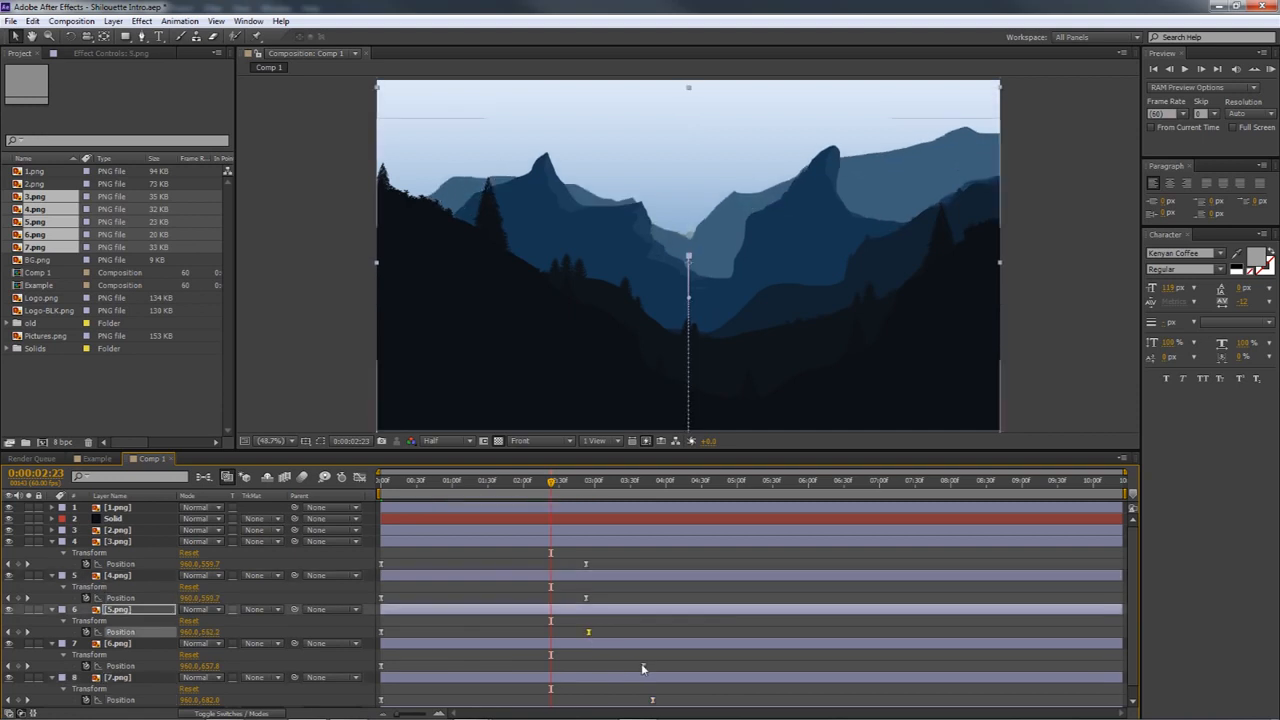
pyautogui.moveTo(643, 666); pyautogui.dragTo(589, 666)
pyautogui.moveTo(653, 700); pyautogui.dragTo(601, 698)
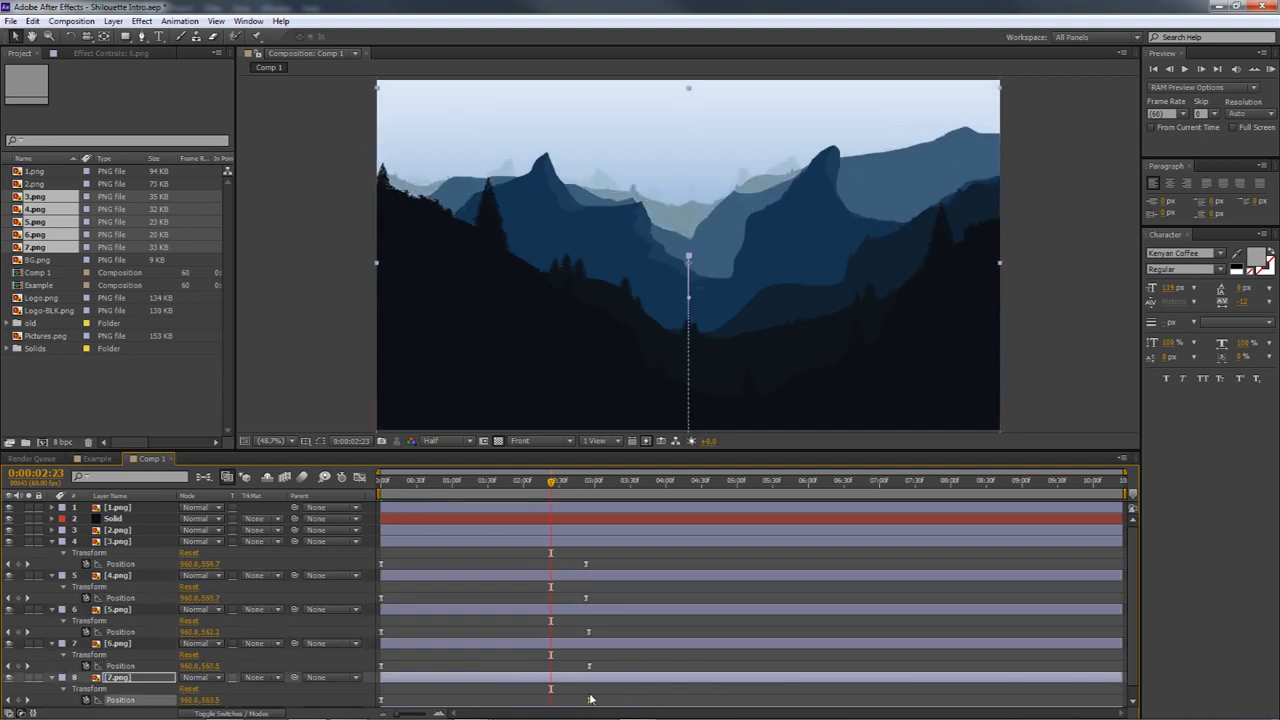
pyautogui.moveTo(554, 487); pyautogui.dragTo(525, 538)
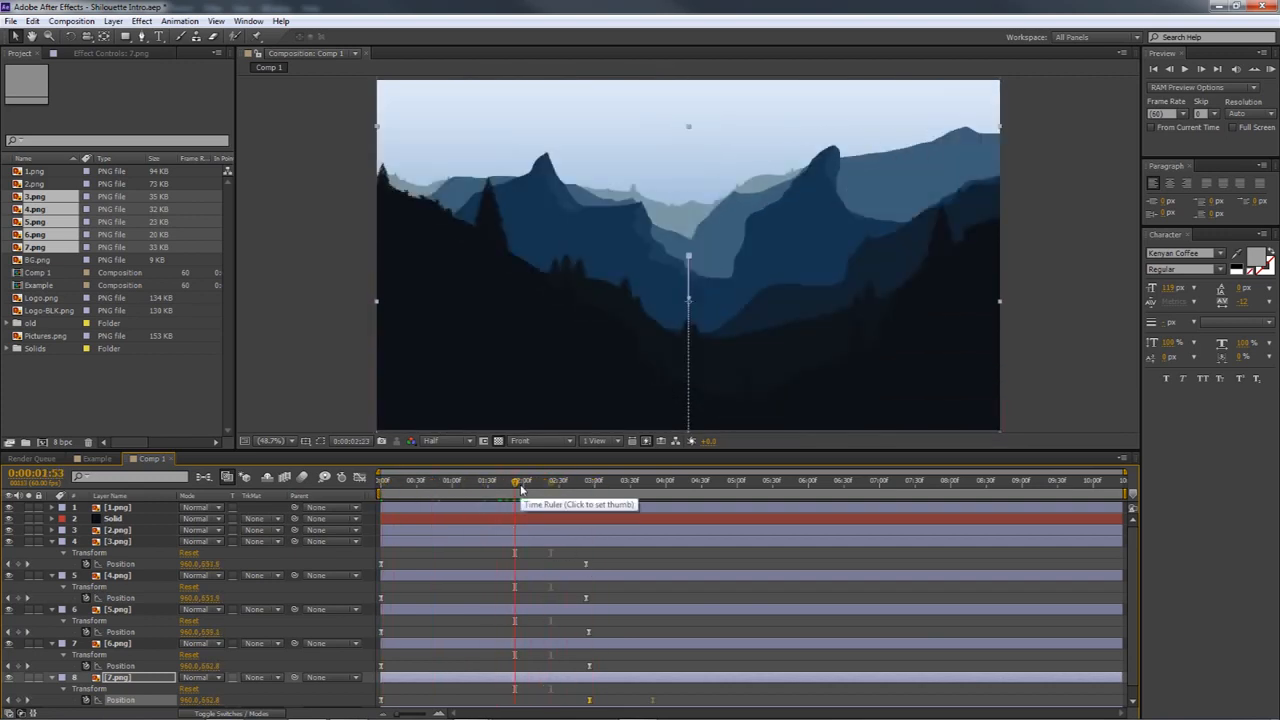
pyautogui.hotkey('ctrl', 'z')
pyautogui.hotkey('ctrl', 'z')
pyautogui.hotkey('ctrl', 'z')
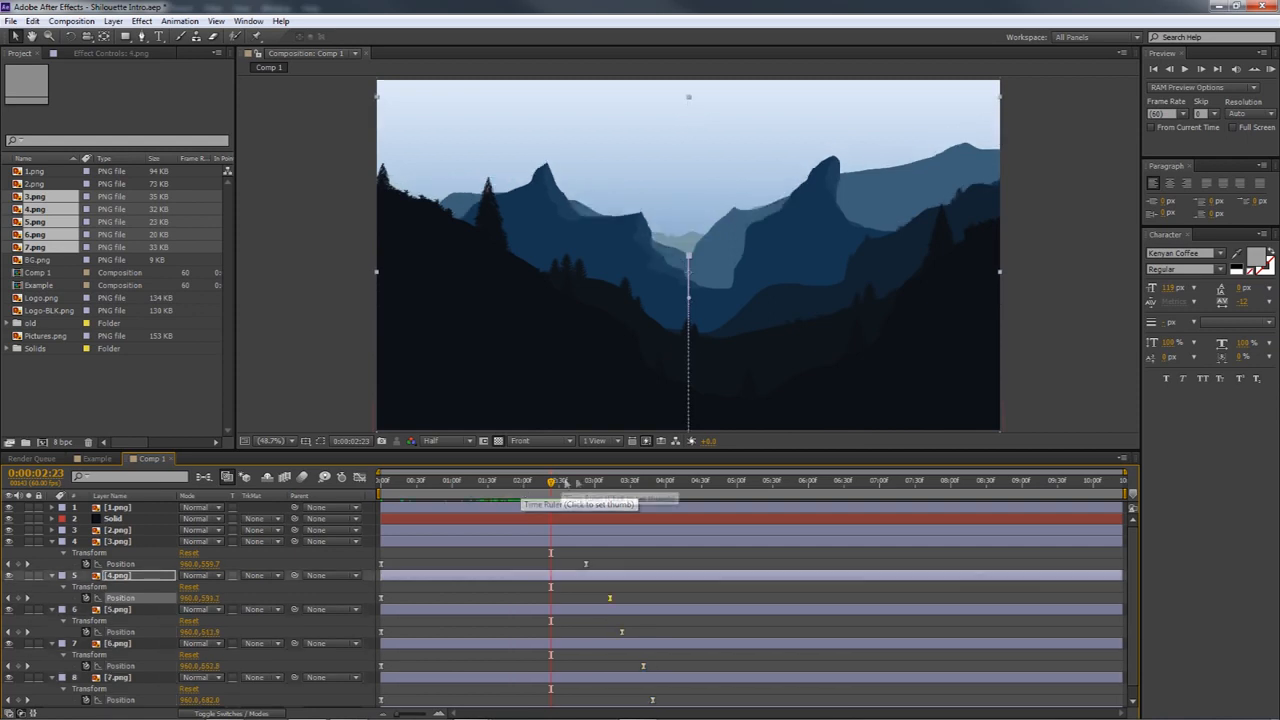
pyautogui.moveTo(553, 487); pyautogui.dragTo(514, 500)
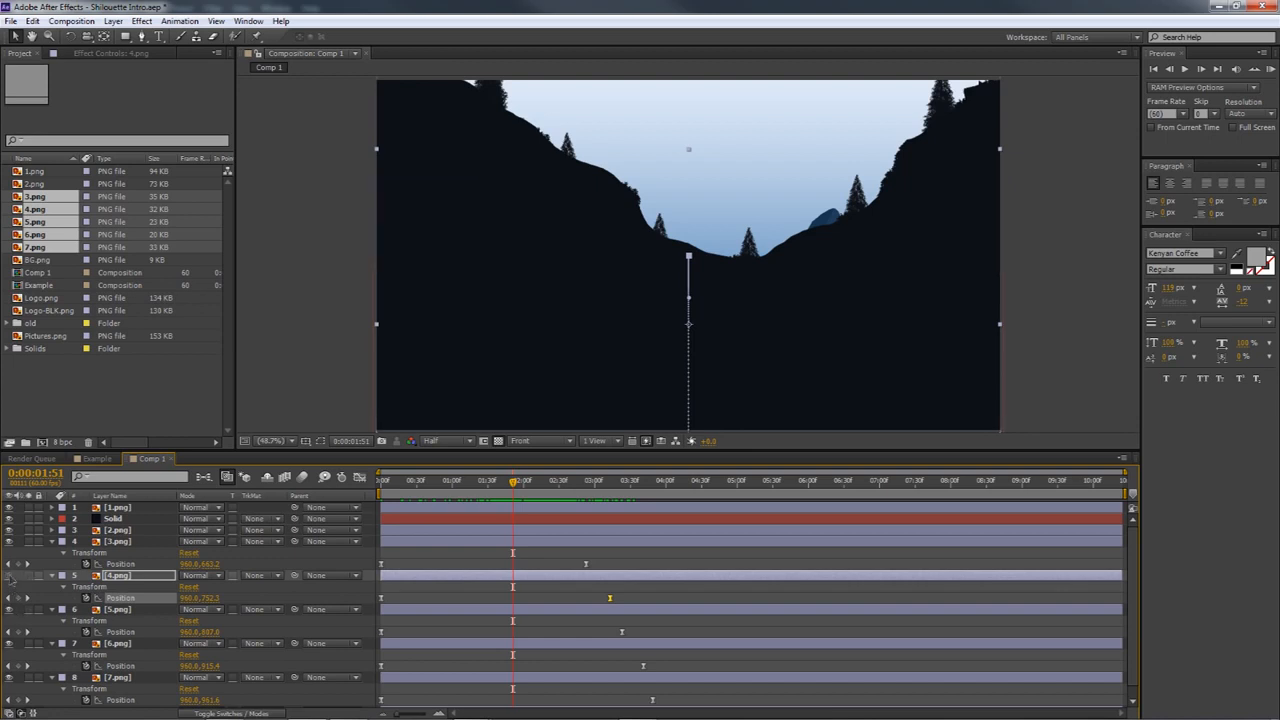
# Move the end Position keyframe of 4.png earlier, to just before the end keyframe of 3.png
pyautogui.doubleClick(610, 600)
pyautogui.press('Return')
pyautogui.moveTo(610, 598); pyautogui.dragTo(582, 602)
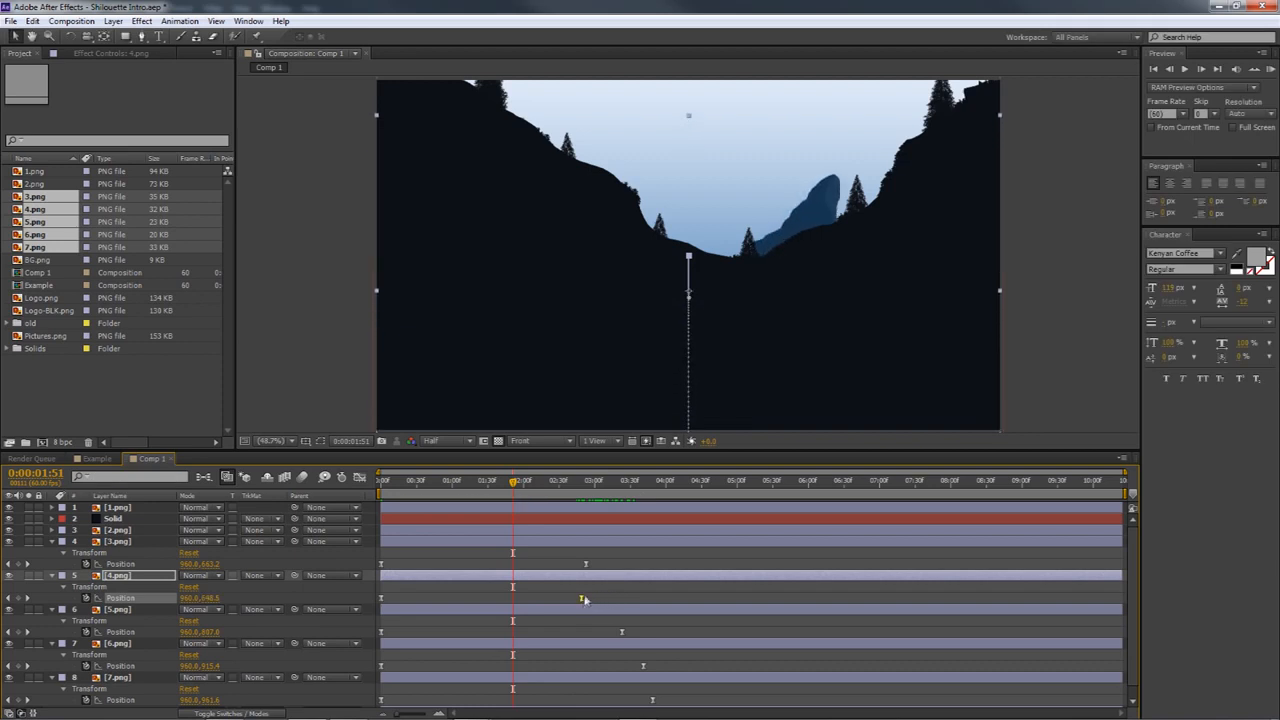
# Scrub through the first three seconds of the animation to check how the mountain layers rise relative to each other
pyautogui.moveTo(513, 483); pyautogui.dragTo(375, 496)
pyautogui.moveTo(455, 503); pyautogui.dragTo(601, 519)
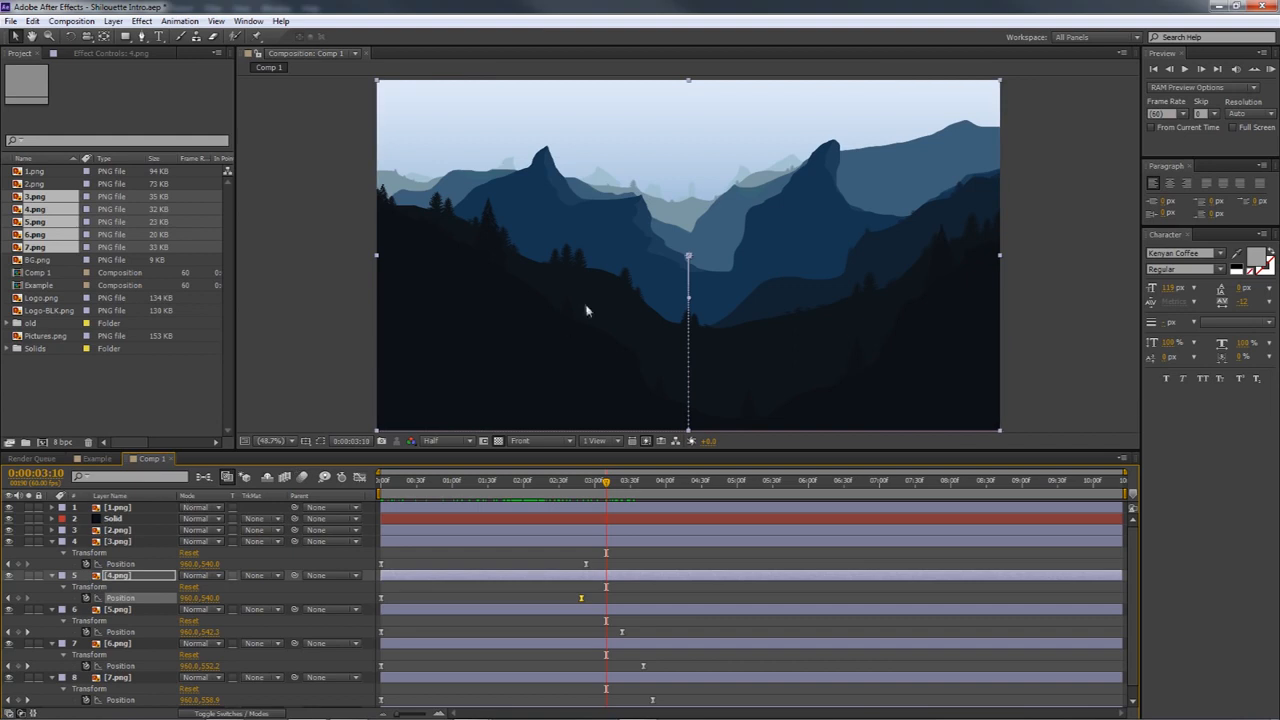
pyautogui.moveTo(610, 487); pyautogui.dragTo(571, 513)
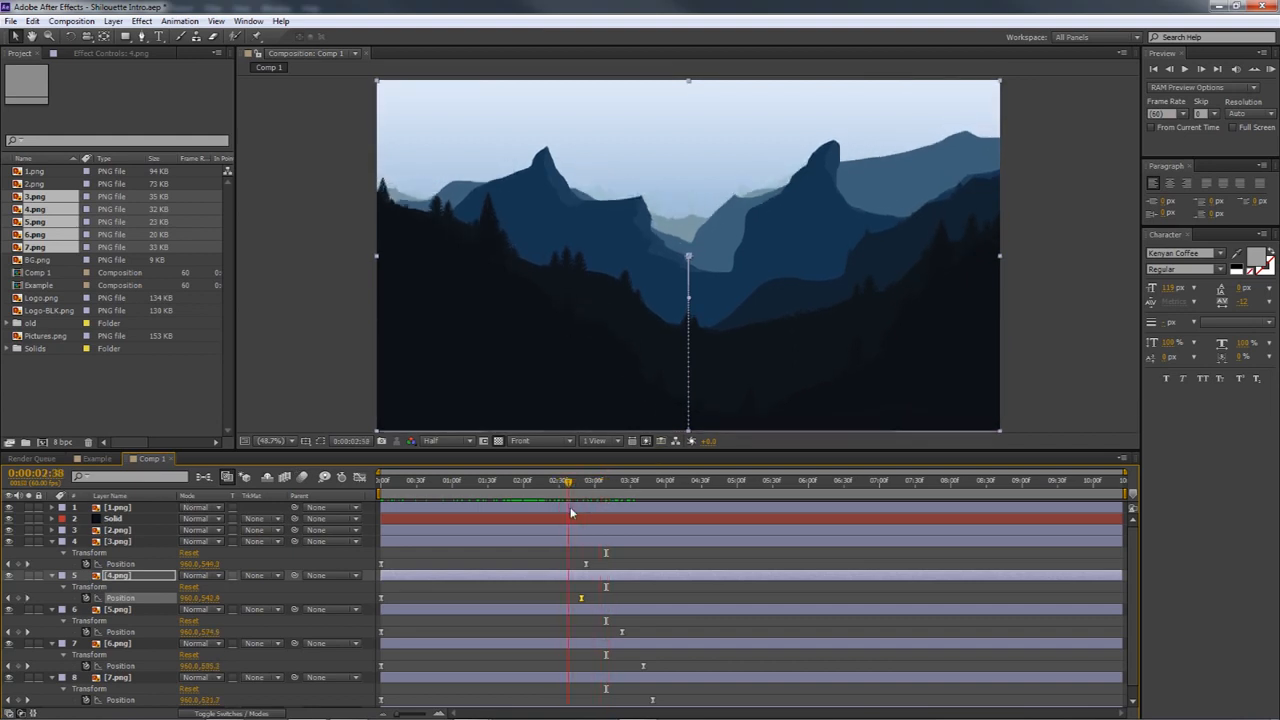
pyautogui.moveTo(568, 485)
pyautogui.mouseDown()
pyautogui.moveTo(398, 490)
pyautogui.moveTo(561, 489)
pyautogui.mouseUp()
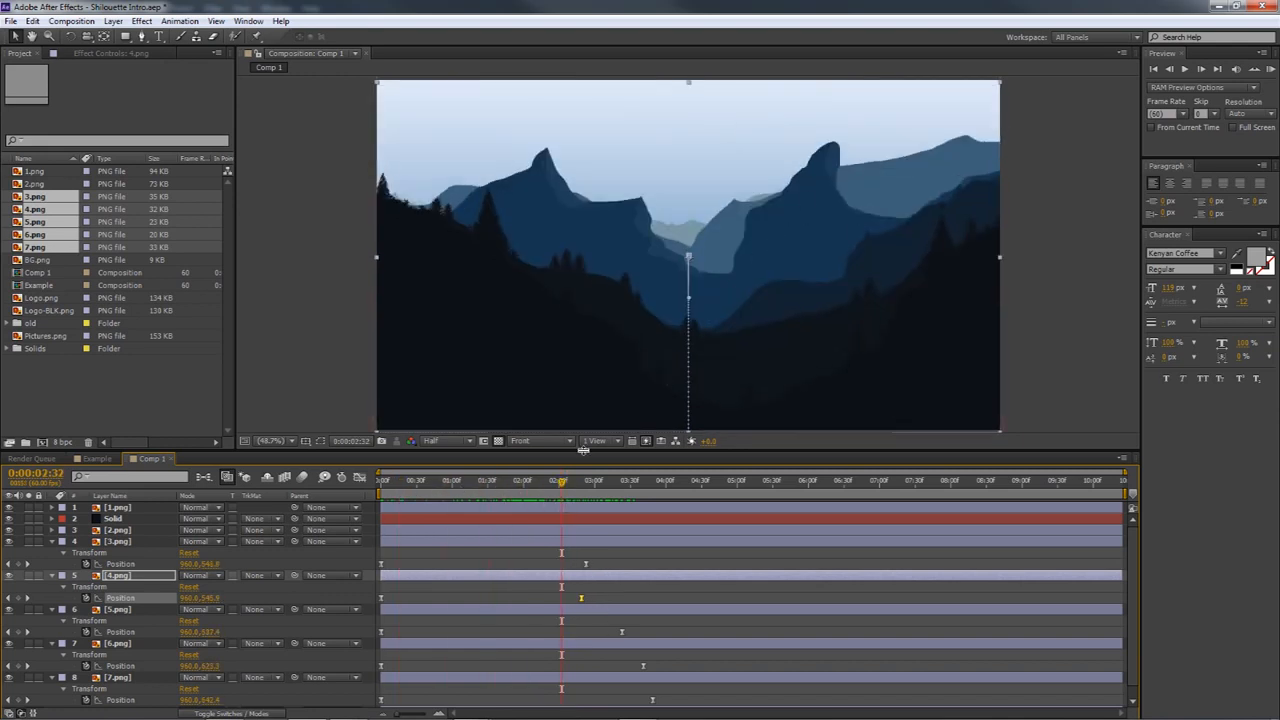
pyautogui.moveTo(562, 485); pyautogui.dragTo(507, 508)
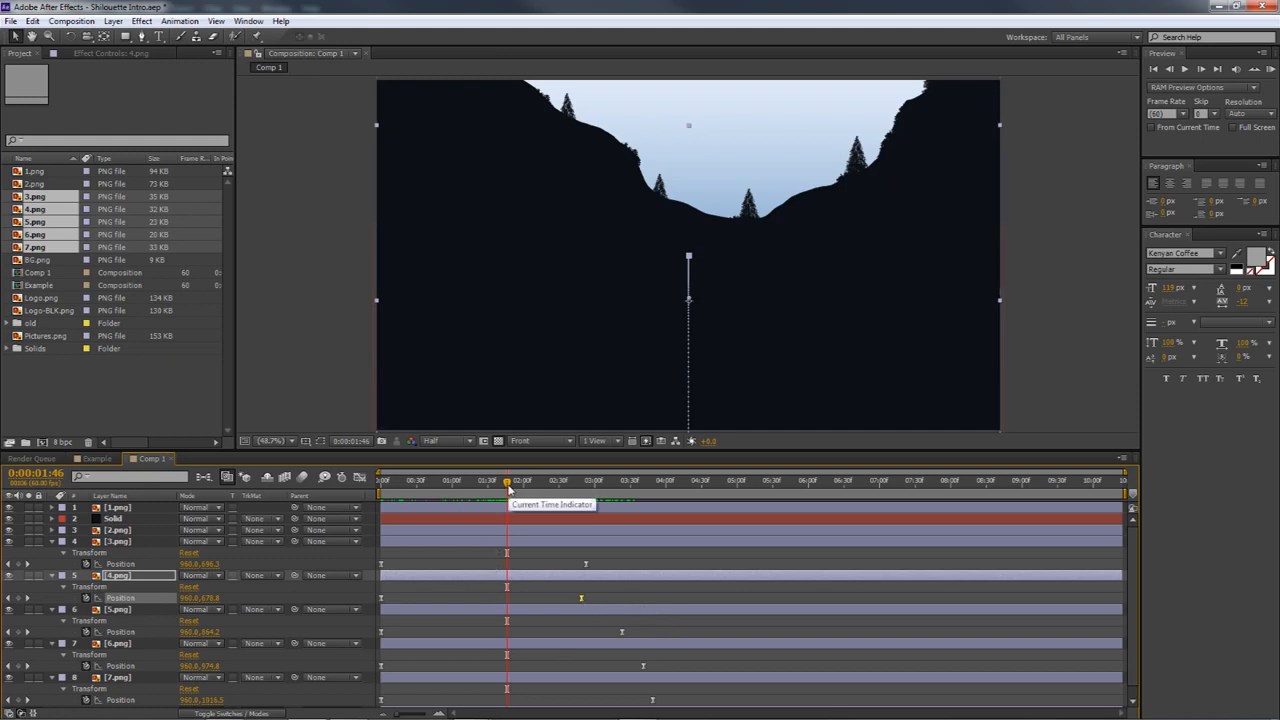
pyautogui.moveTo(507, 487); pyautogui.dragTo(538, 507)
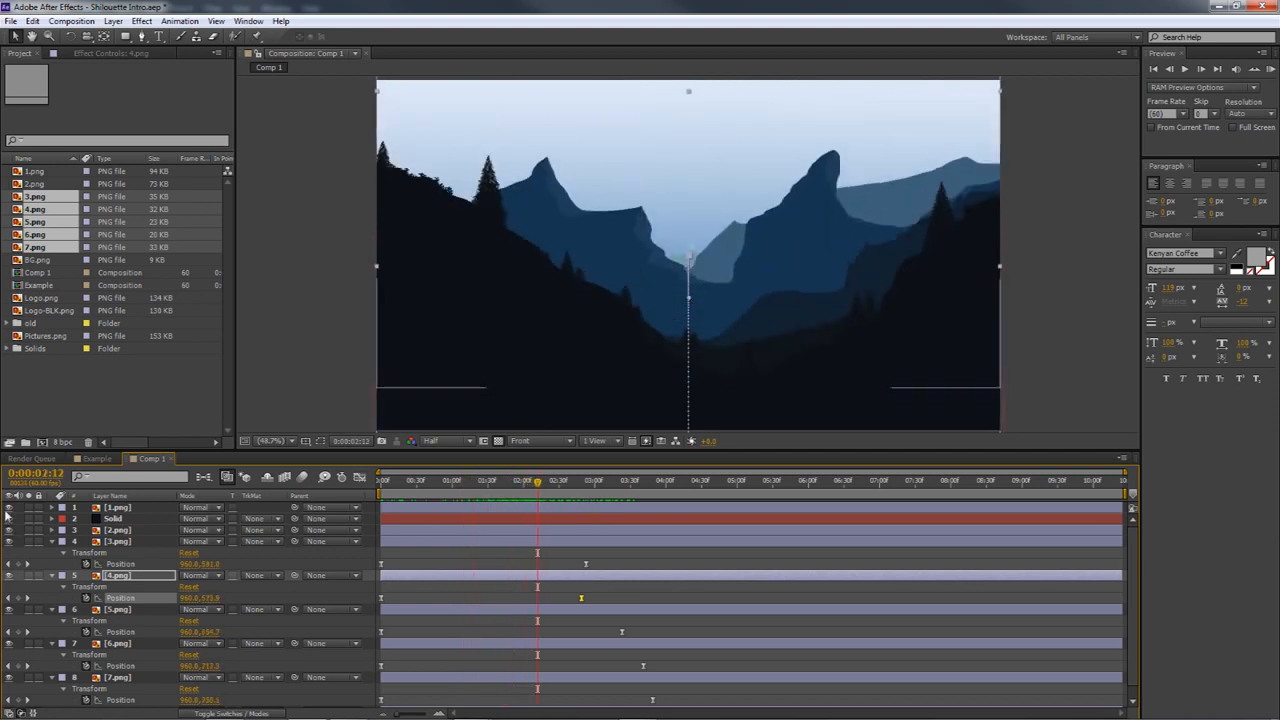
pyautogui.moveTo(537, 484); pyautogui.dragTo(383, 494)
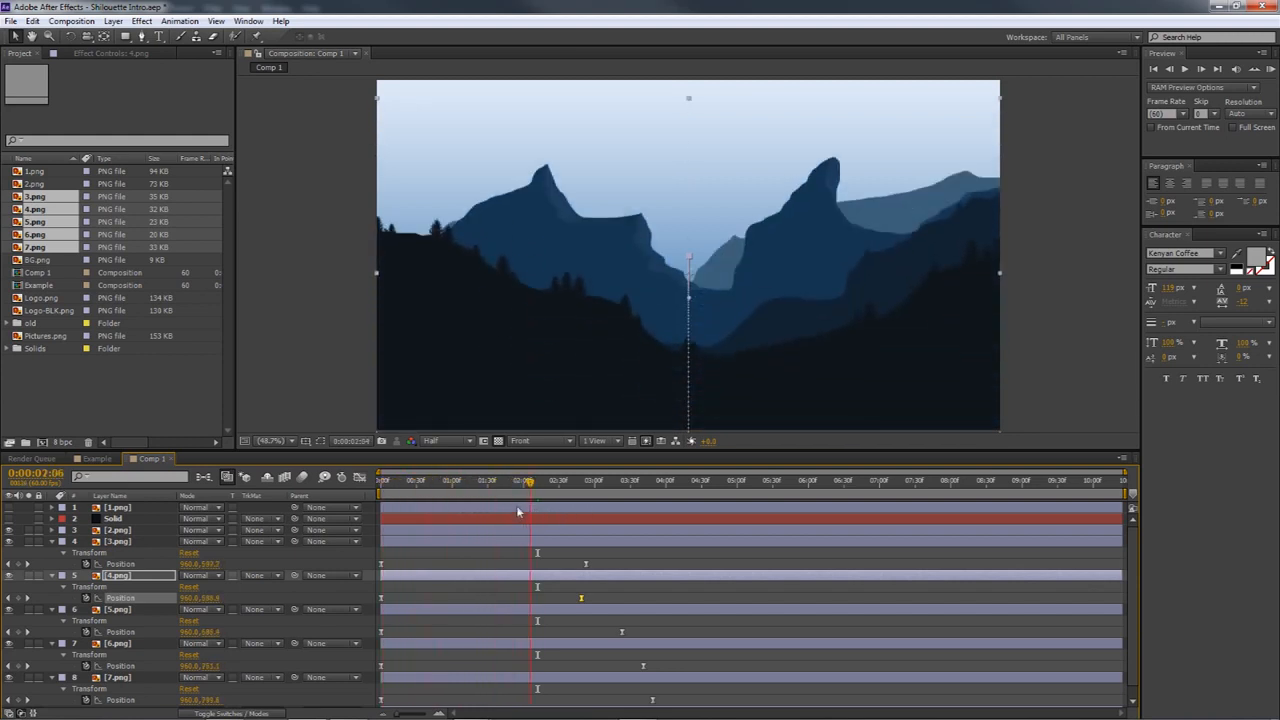
pyautogui.click(521, 486)
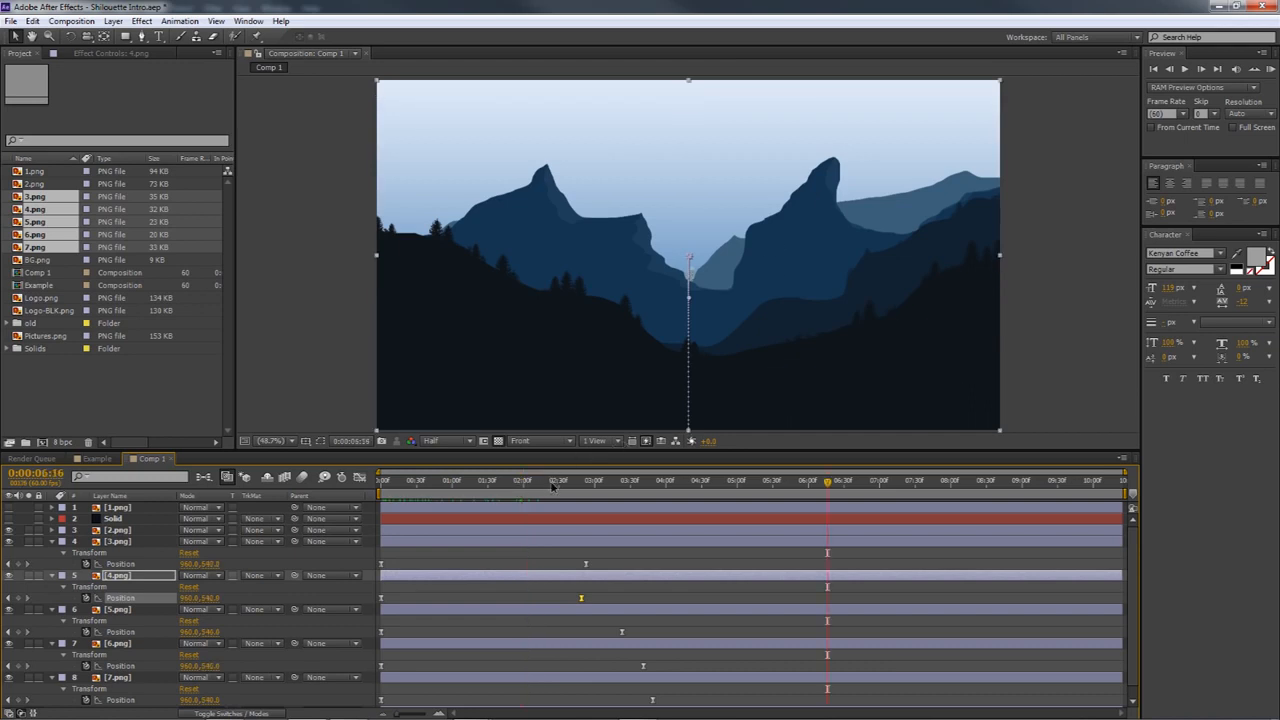
pyautogui.moveTo(552, 486); pyautogui.dragTo(597, 499)
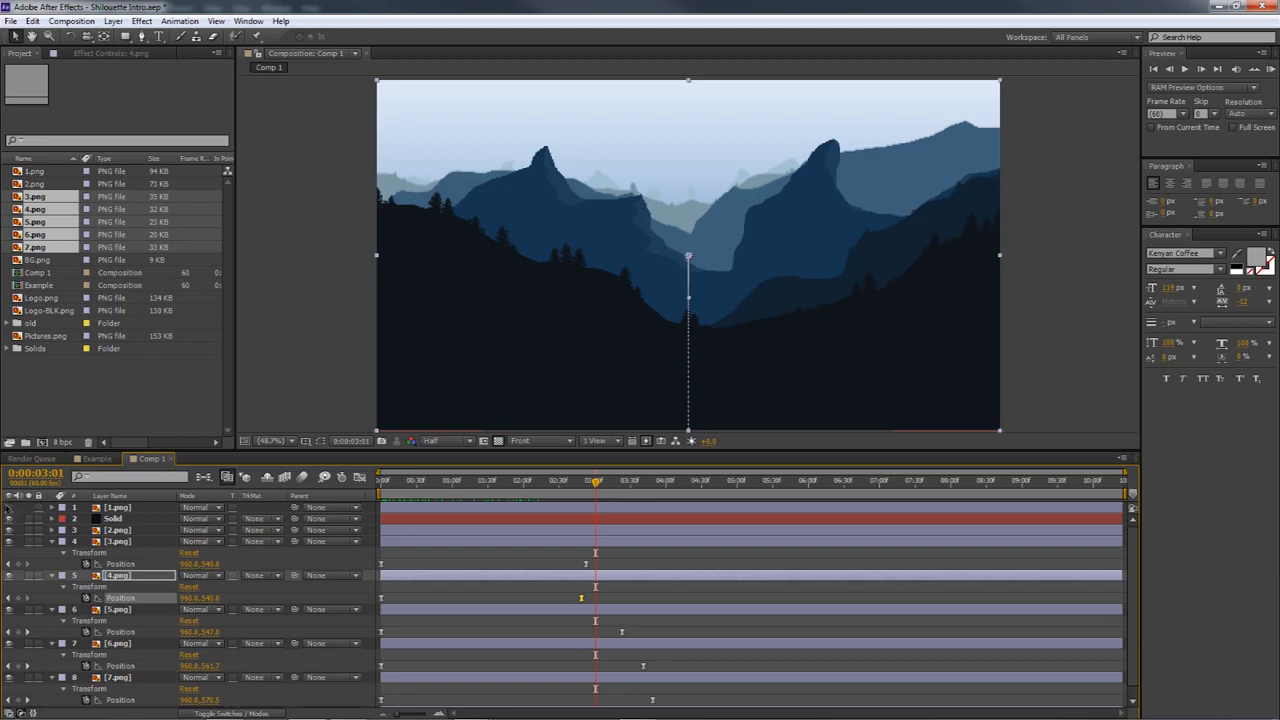
pyautogui.hotkey('ctrl', 'shift', 'a')
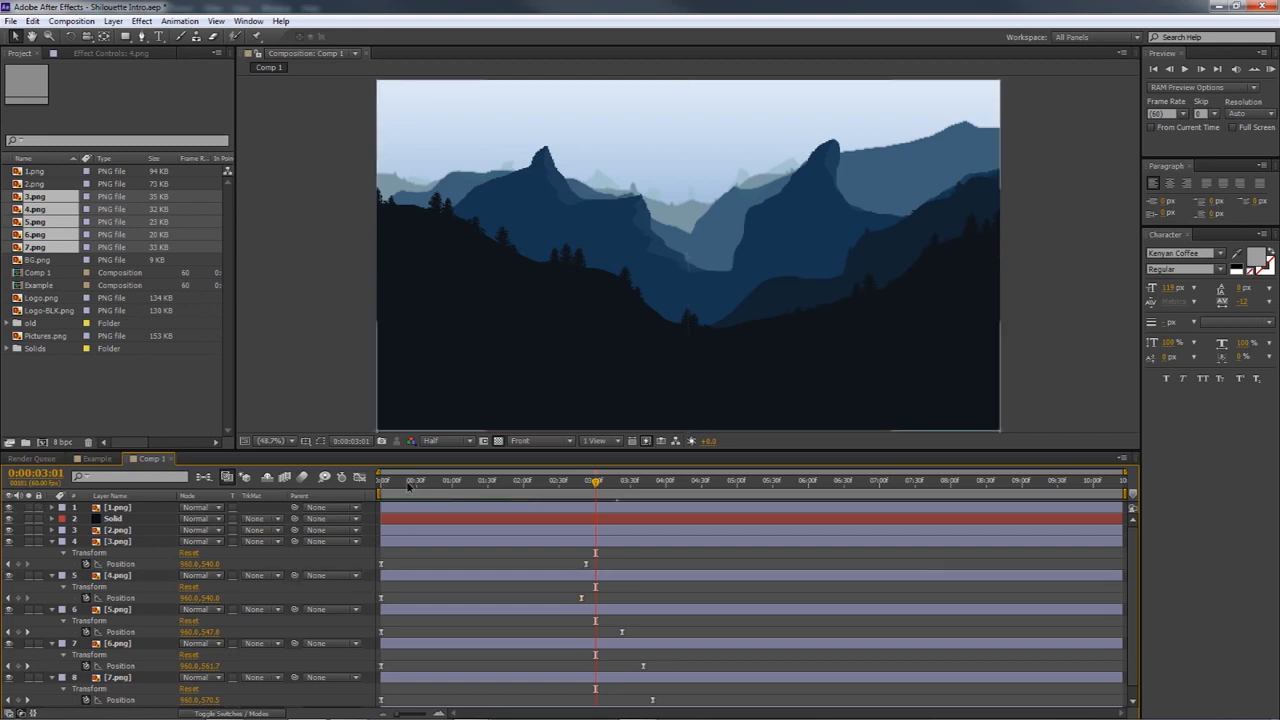
pyautogui.click(409, 483)
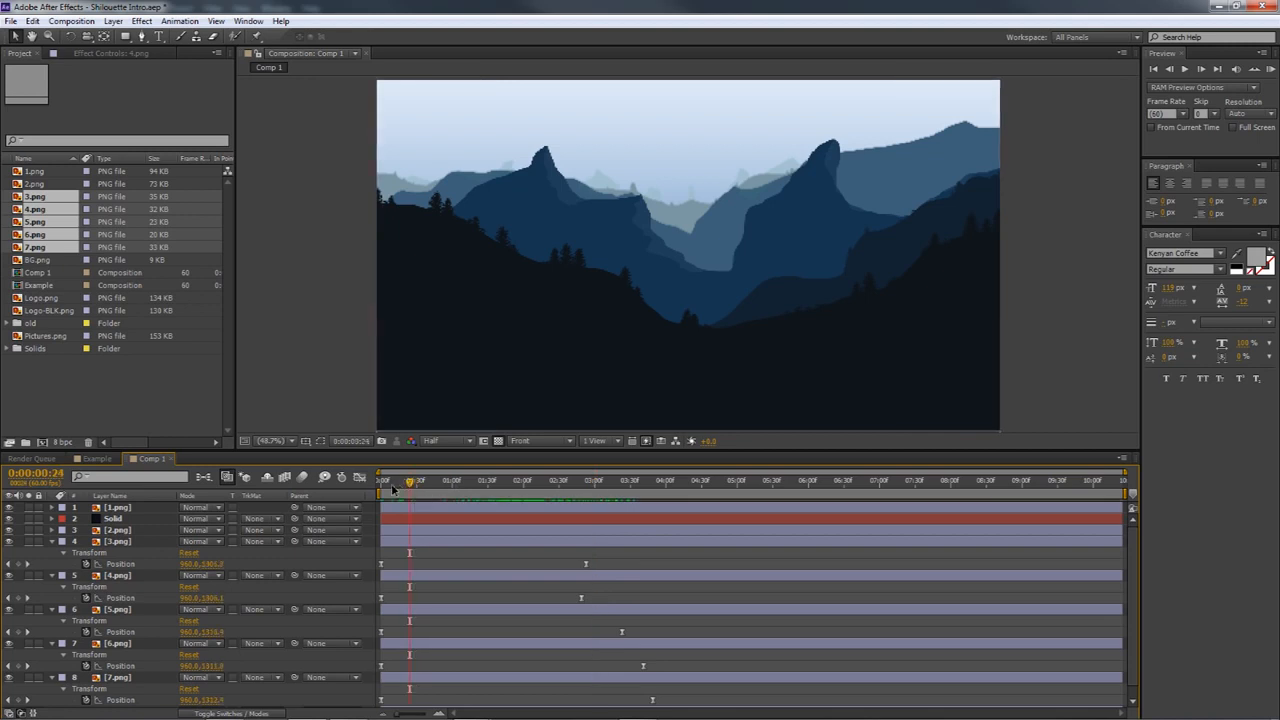
pyautogui.moveTo(390, 484); pyautogui.dragTo(593, 486)
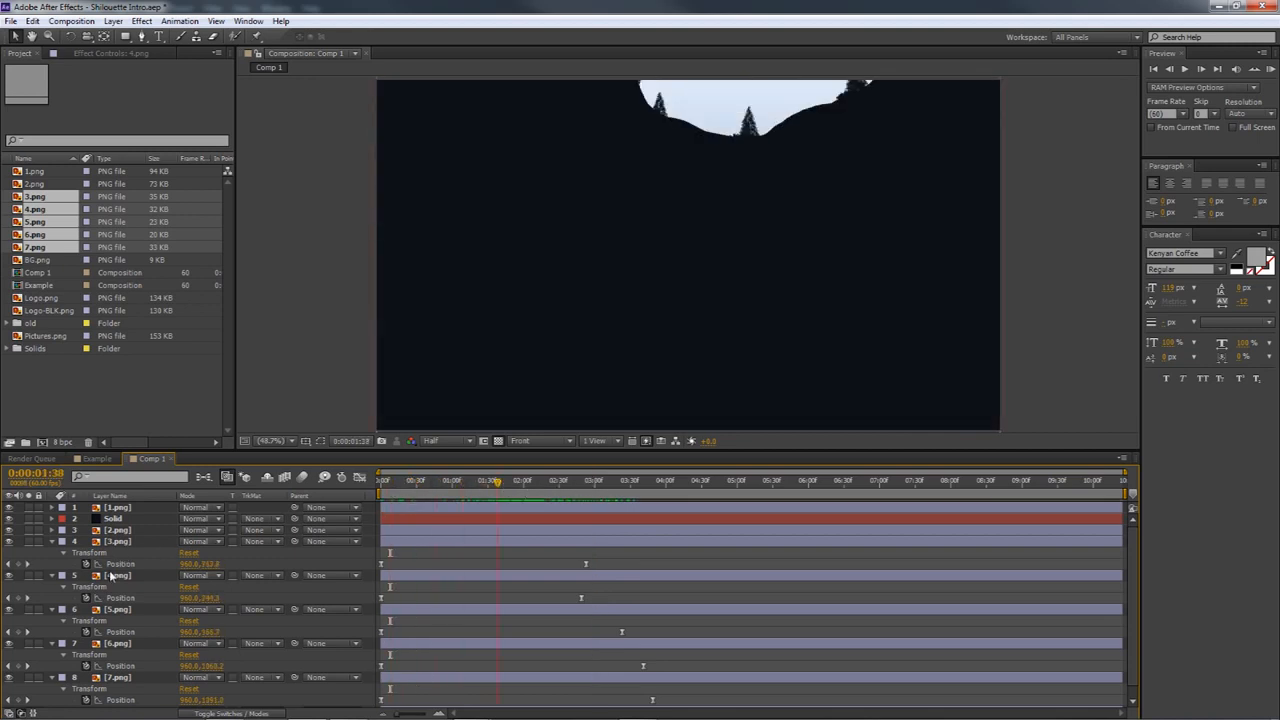
# Collapse the keyframed properties of layers 2.png through 7.png and check the whole mountain animation up to about 0:00:04:04
pyautogui.click(136, 541)
pyautogui.click(123, 575)
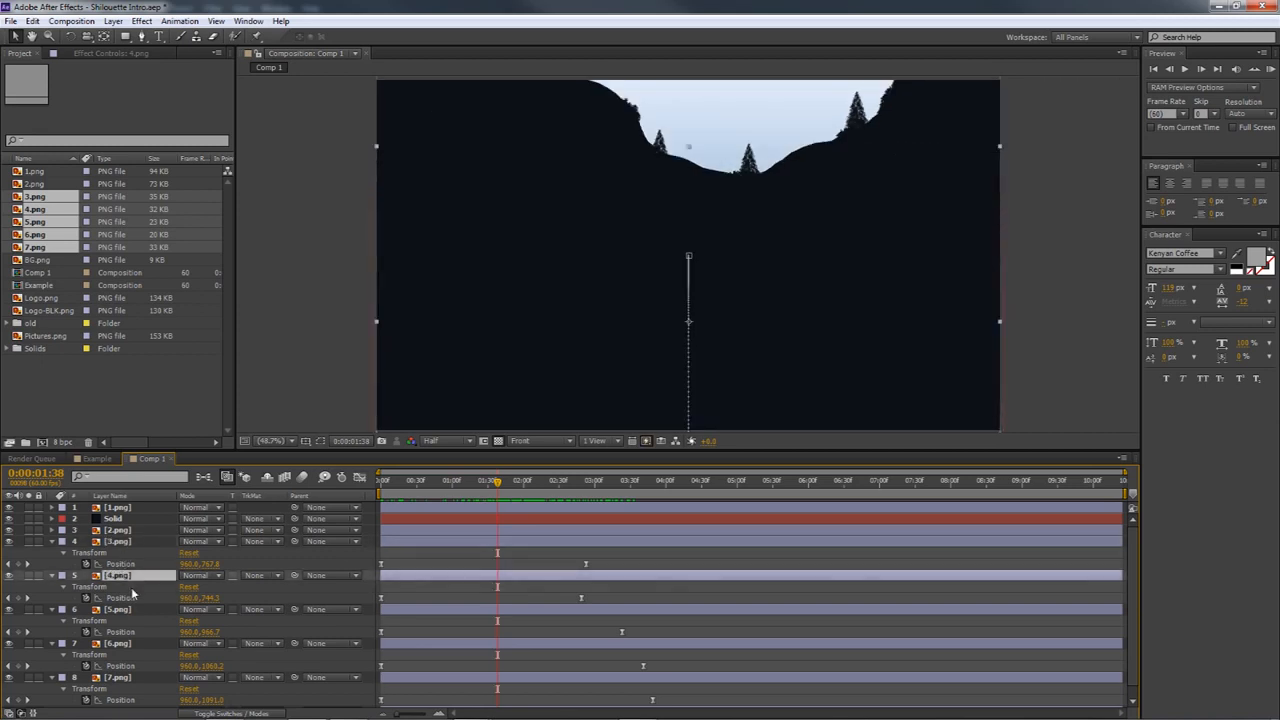
pyautogui.scroll(-1, 132, 597)
pyautogui.keyDown('ctrl'); pyautogui.click(122, 658); pyautogui.keyUp('ctrl')
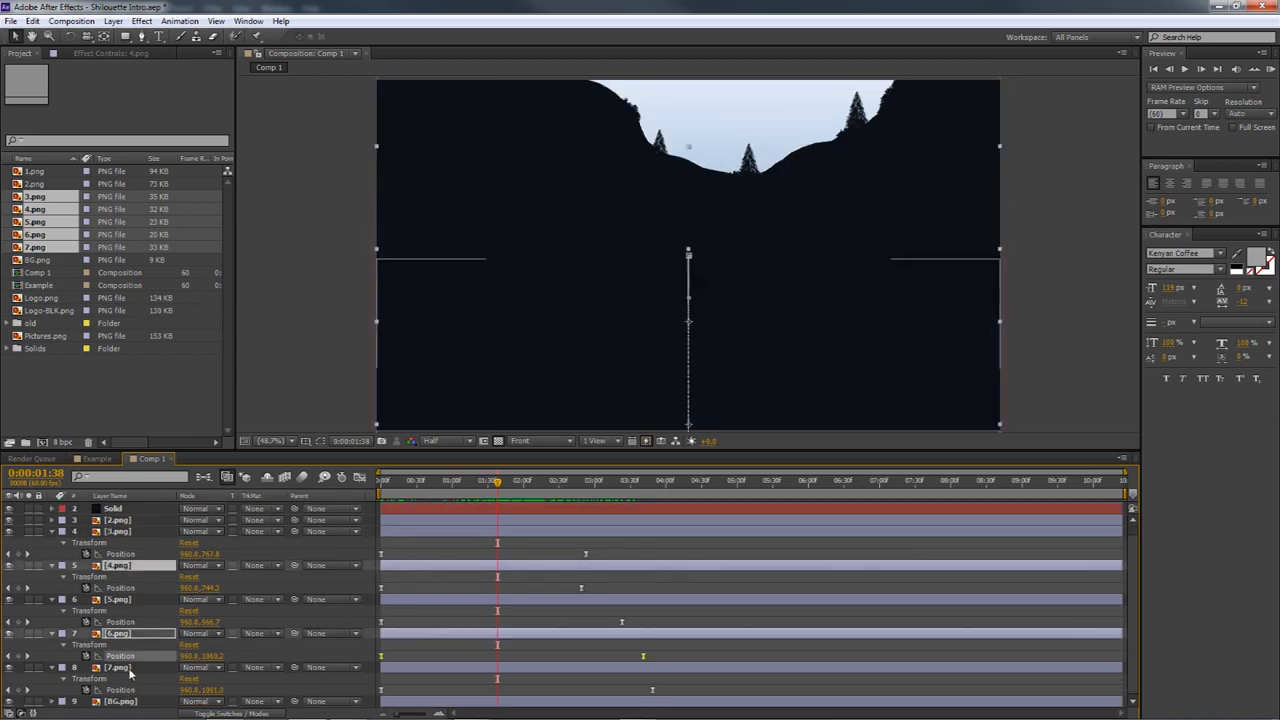
pyautogui.click(129, 668)
pyautogui.click(117, 533)
pyautogui.click(118, 521)
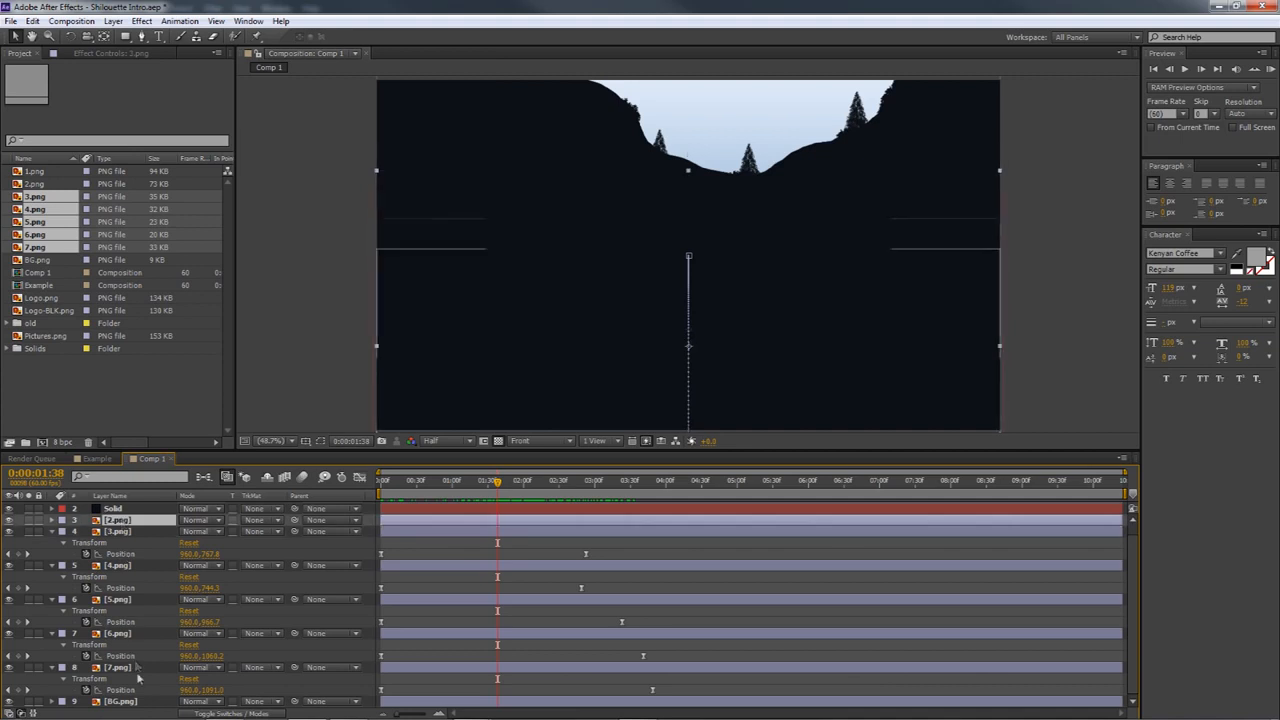
pyautogui.keyDown('shift'); pyautogui.click(137, 666); pyautogui.keyUp('shift')
pyautogui.press('p')
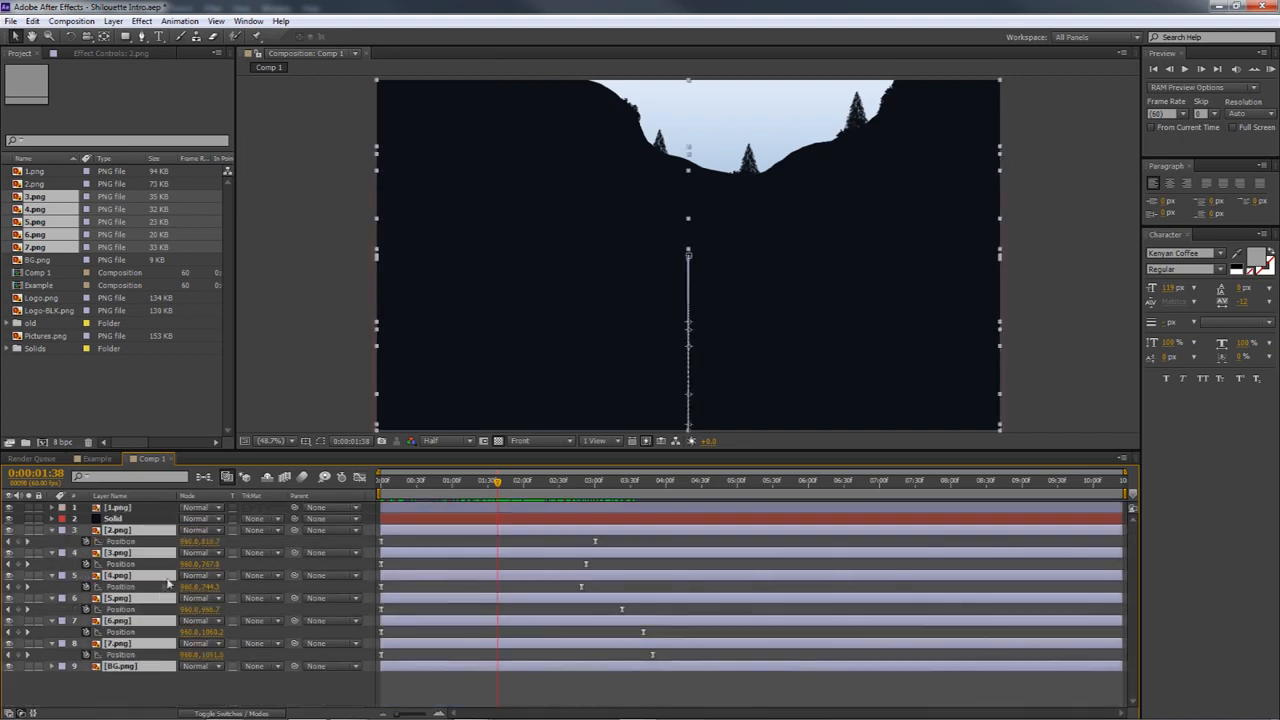
pyautogui.press('p')
pyautogui.click(209, 638)
pyautogui.moveTo(452, 487); pyautogui.dragTo(622, 493)
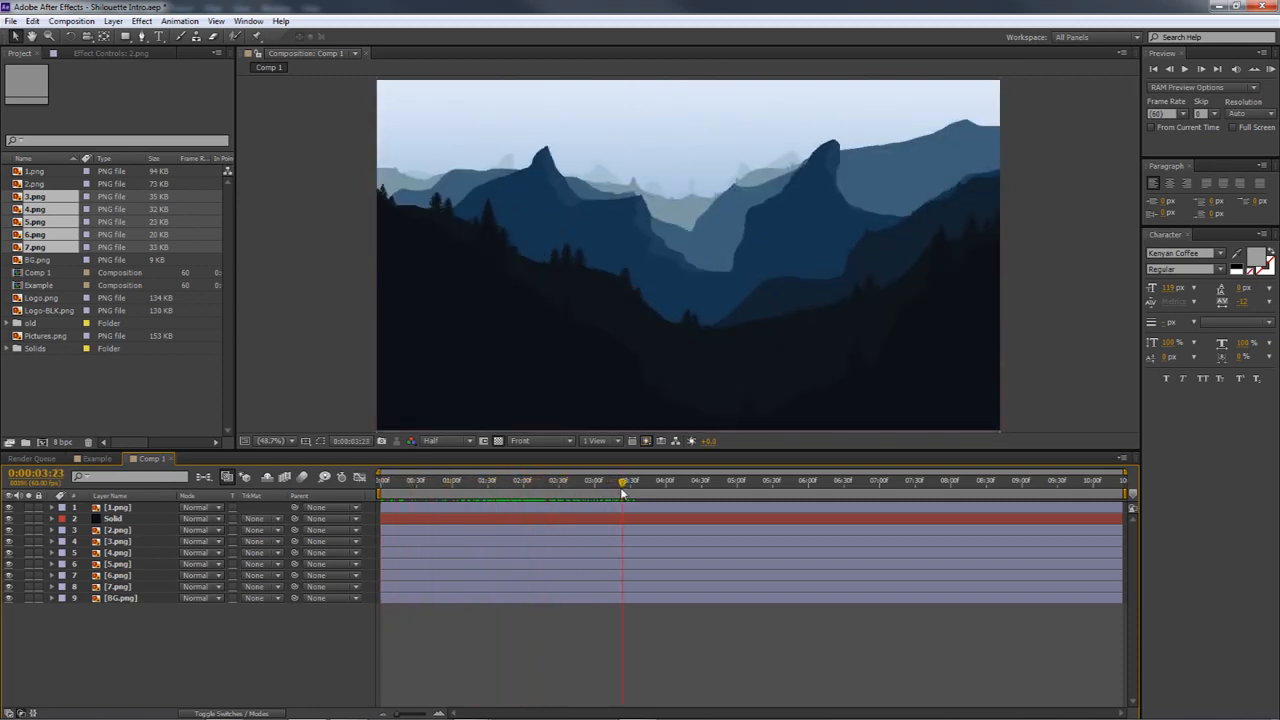
pyautogui.moveTo(490, 491); pyautogui.dragTo(670, 488)
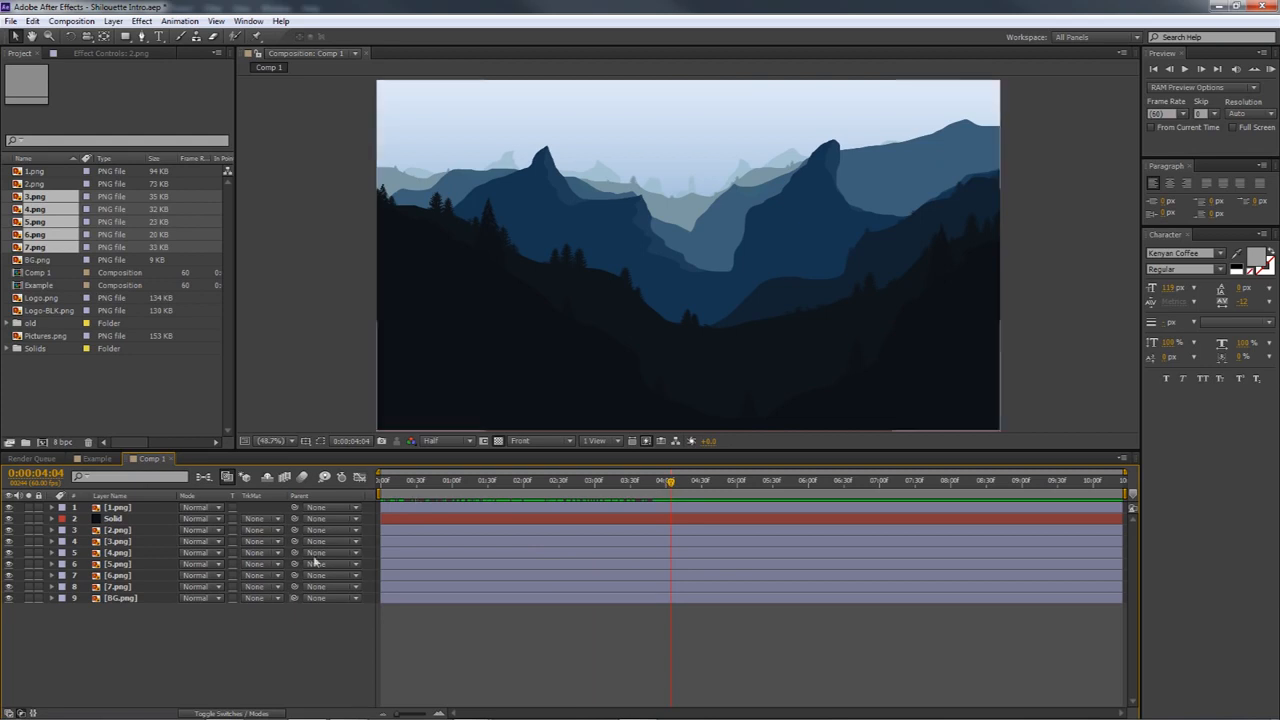
# Create a 1920 px wide, comp-sized solid in near-white, about F4F5F6, above the mountain layers
pyautogui.rightClick(268, 624)
pyautogui.moveTo(316, 482)
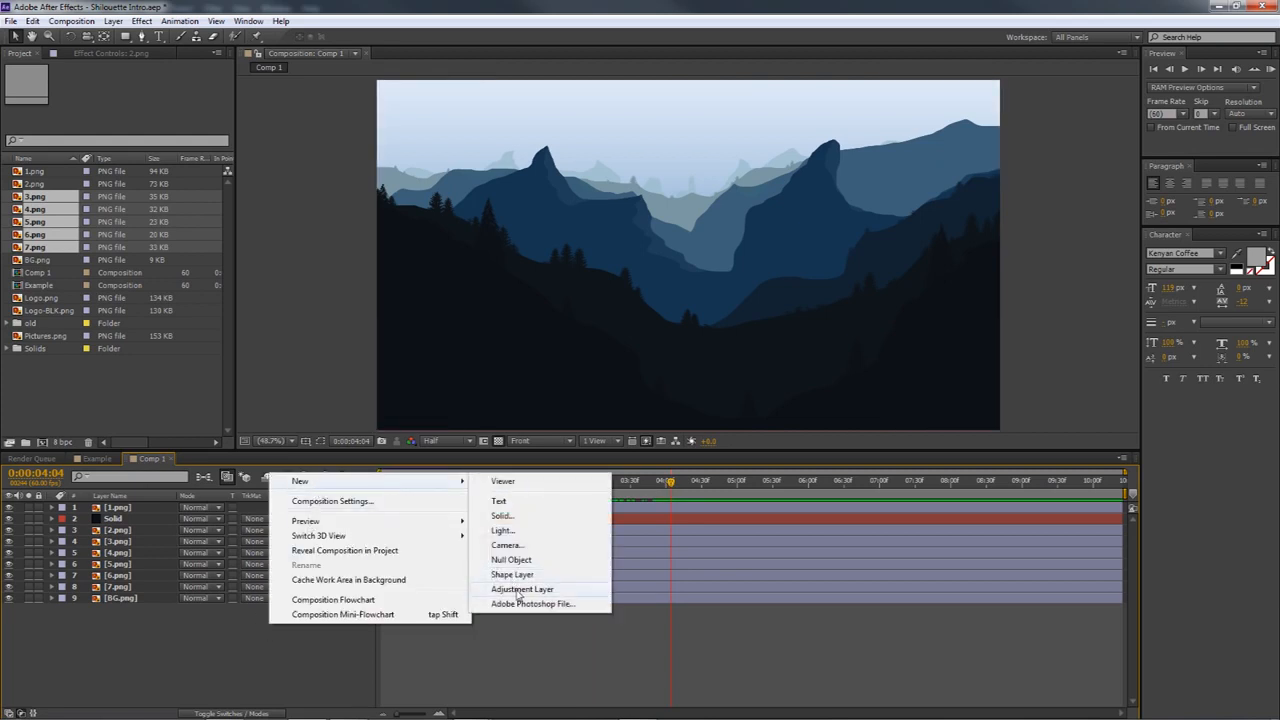
pyautogui.click(510, 518)
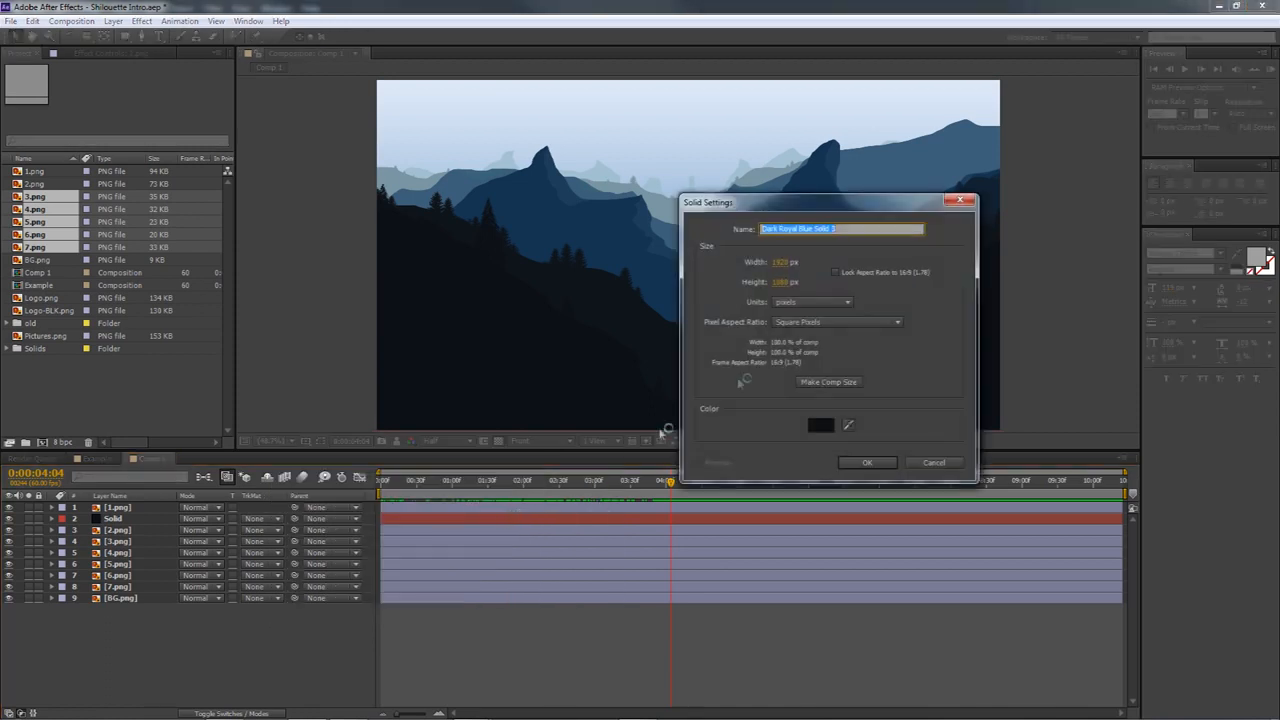
pyautogui.click(820, 426)
pyautogui.click(829, 408)
pyautogui.moveTo(829, 408); pyautogui.dragTo(826, 404)
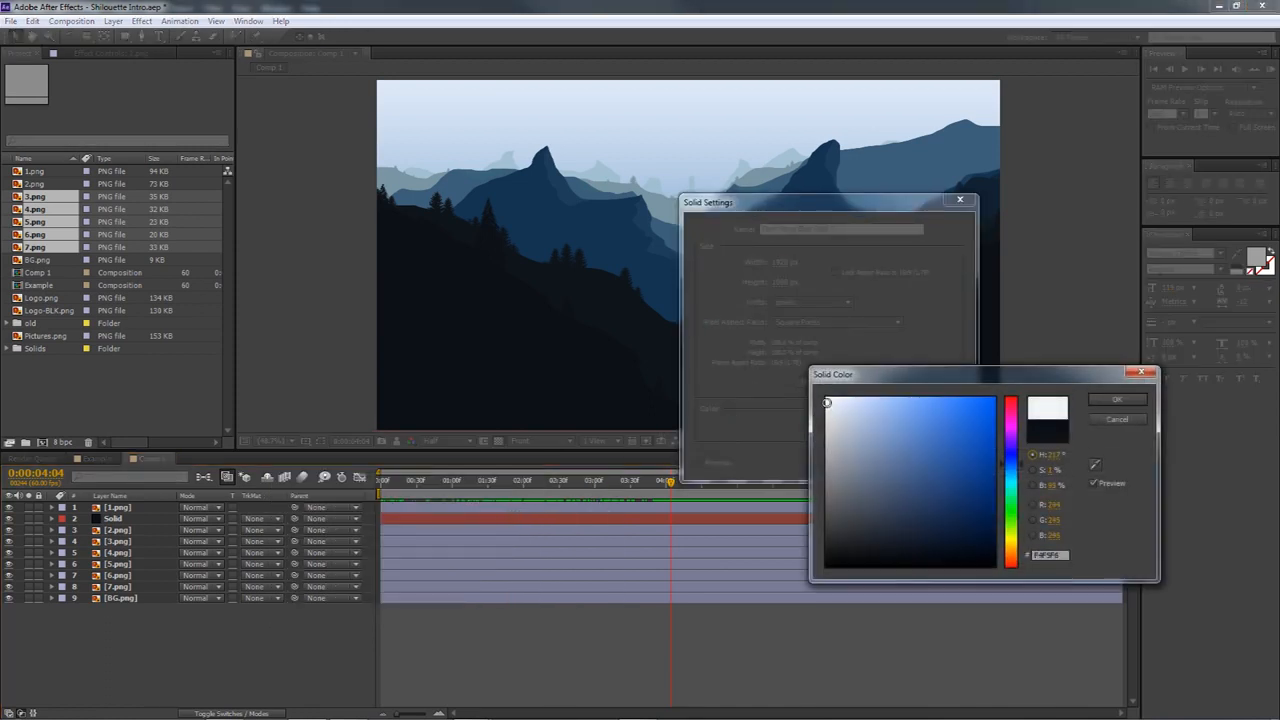
pyautogui.click(1118, 399)
pyautogui.click(878, 466)
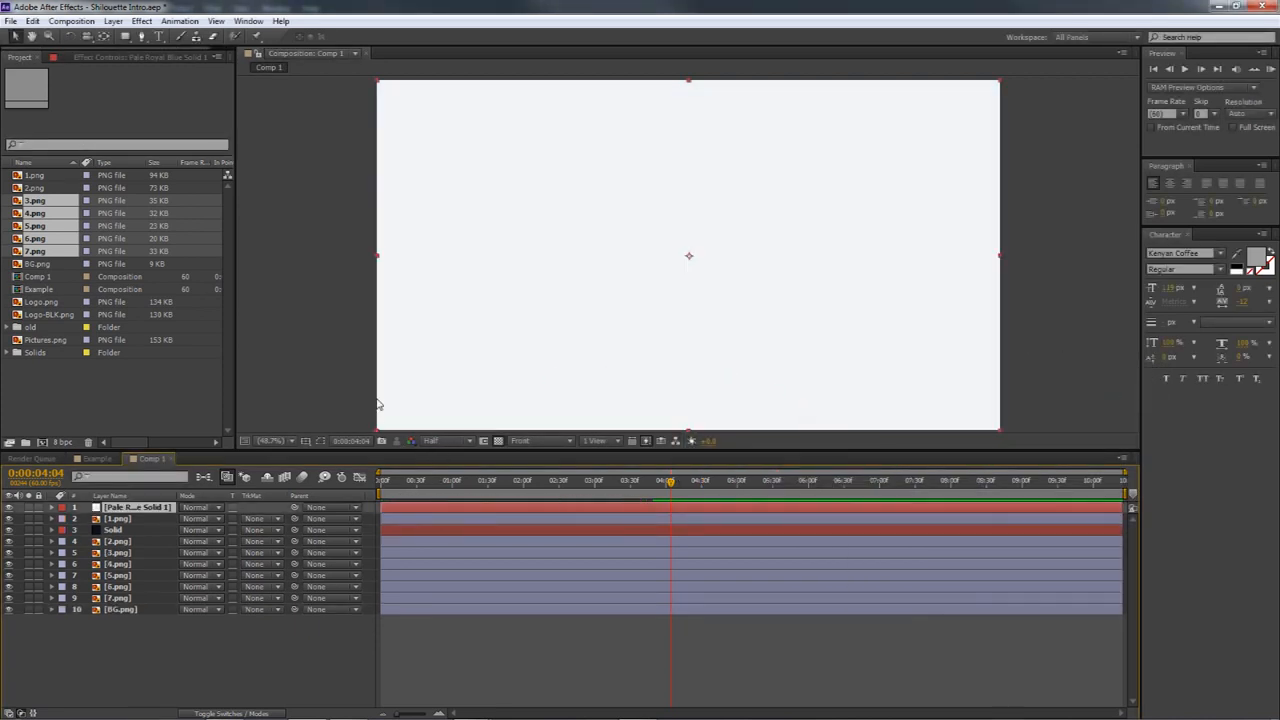
# Rename the near-white solid LOGO FLY IN BACKGROUND and display the title/action safe guides
pyautogui.rightClick(116, 513)
pyautogui.click(140, 572)
pyautogui.write('LOGO')
pyautogui.write(' FLY IN BACKGROUND')
pyautogui.press('Return')
pyautogui.press("'")
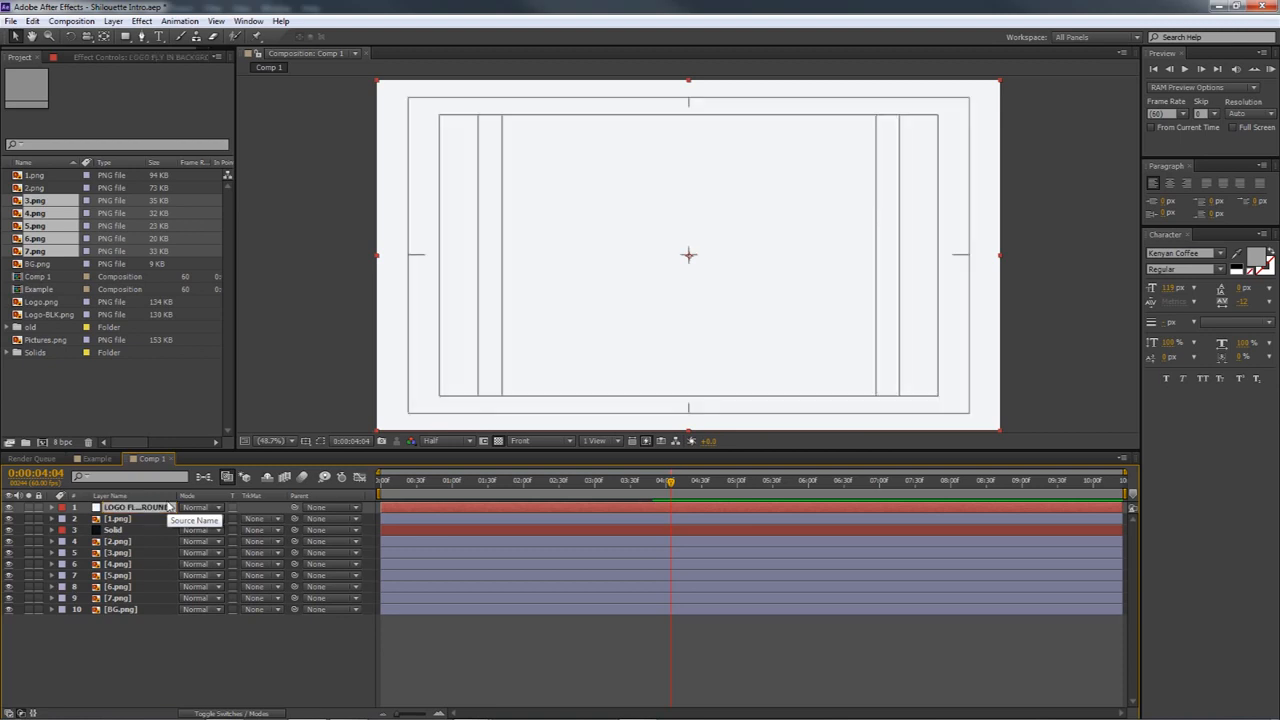
# Set the current time to 0:00:00:00 and rename the near-white solid as BG
pyautogui.moveTo(405, 486); pyautogui.dragTo(359, 484)
pyautogui.click(172, 682)
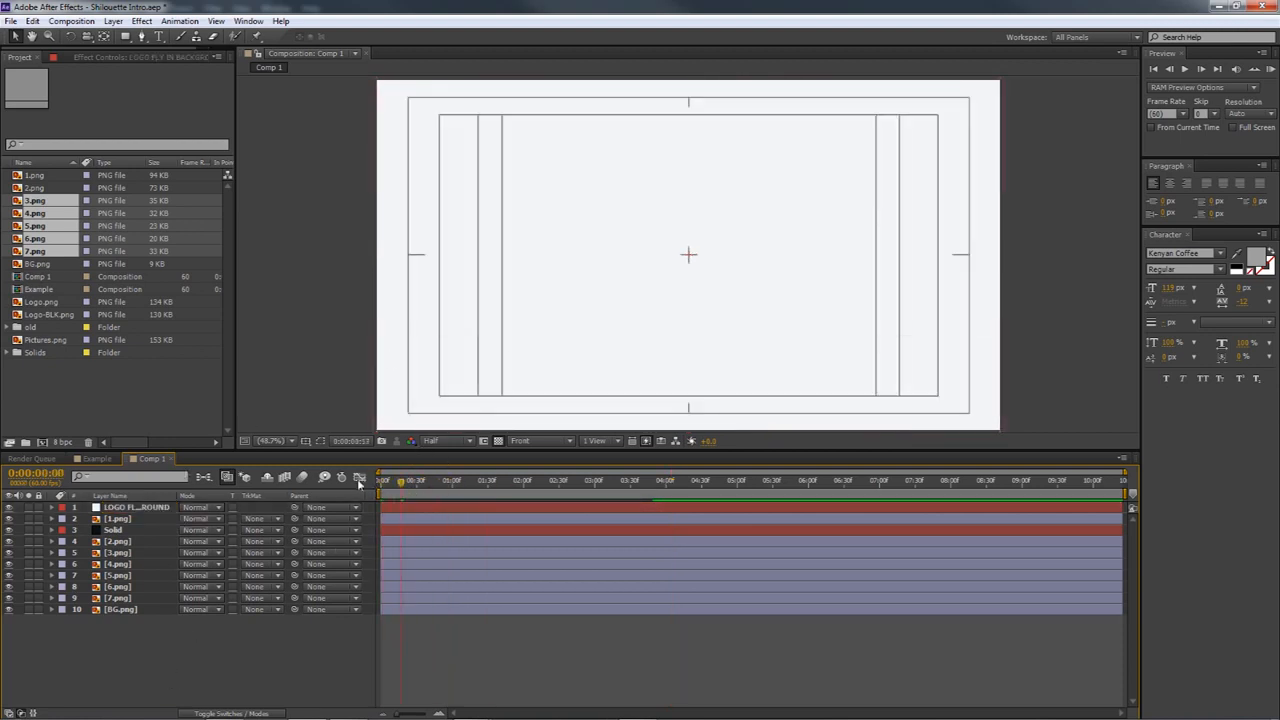
pyautogui.click(118, 508)
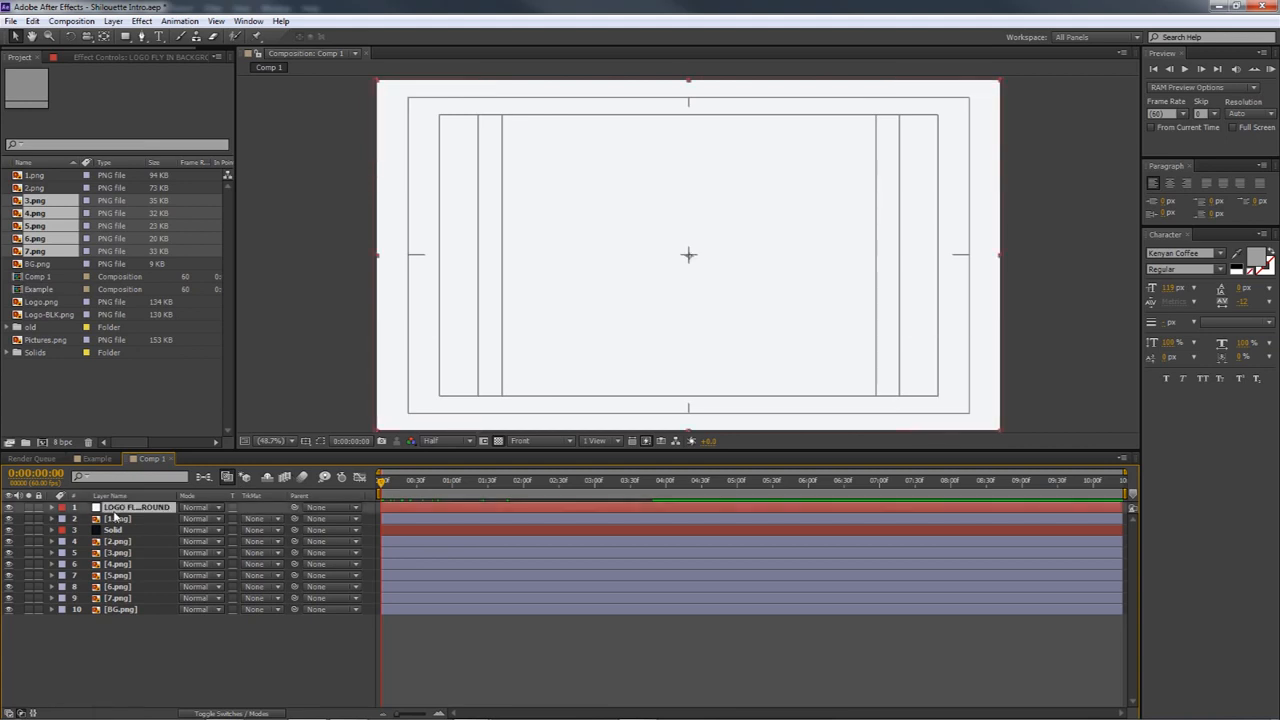
pyautogui.rightClick(114, 510)
pyautogui.click(150, 508)
pyautogui.write('BG')
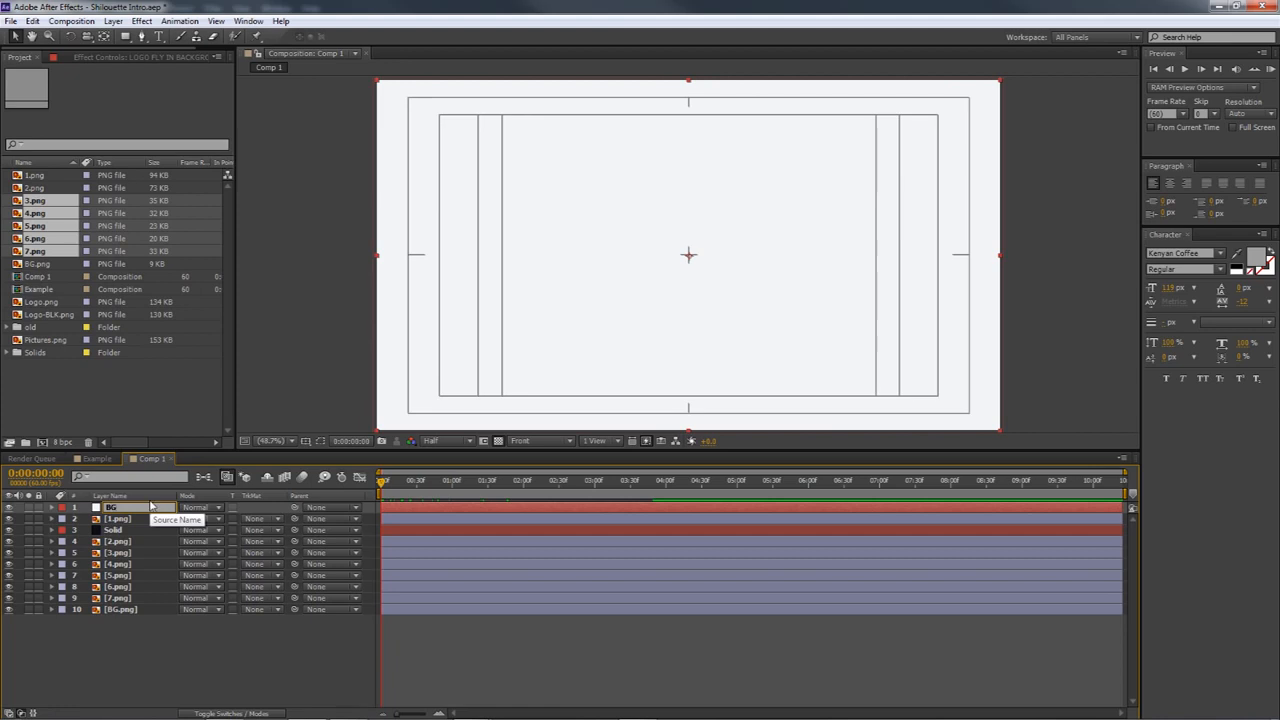
pyautogui.press('Return')
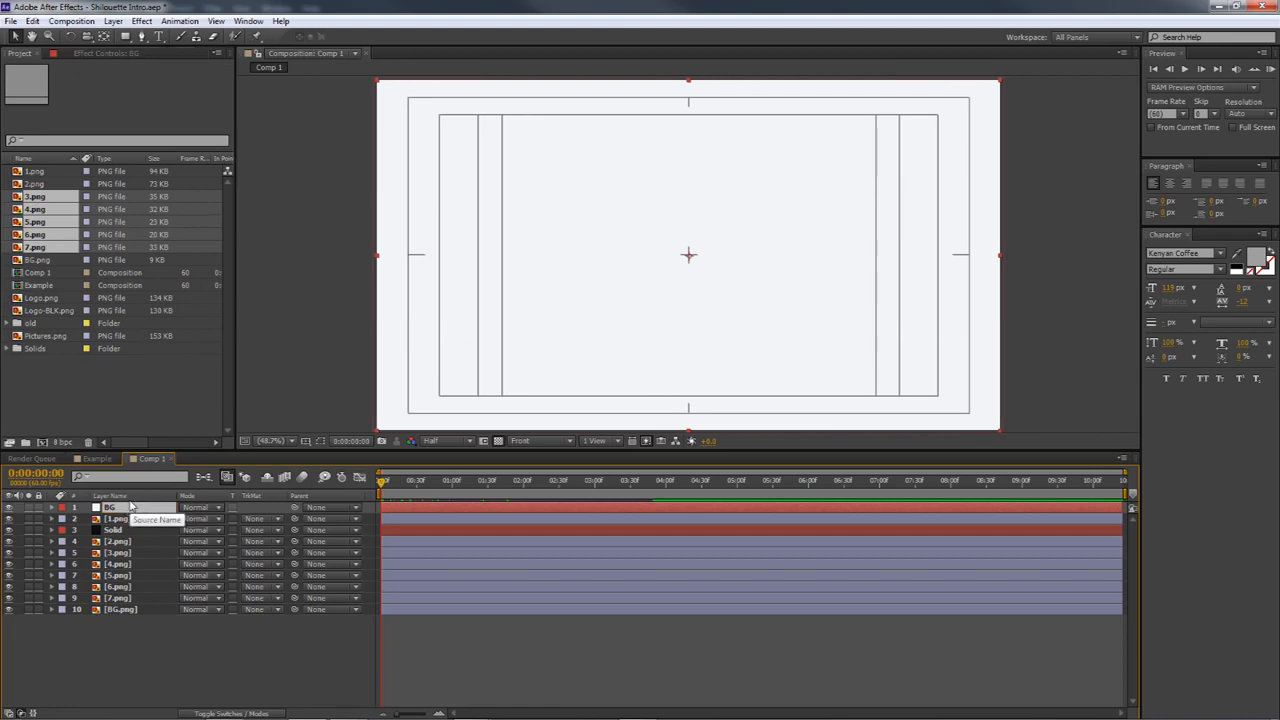
# Place Logo-BLK.png above the BG solid in the composition and scale it to 7%
pyautogui.click(42, 299)
pyautogui.click(48, 311)
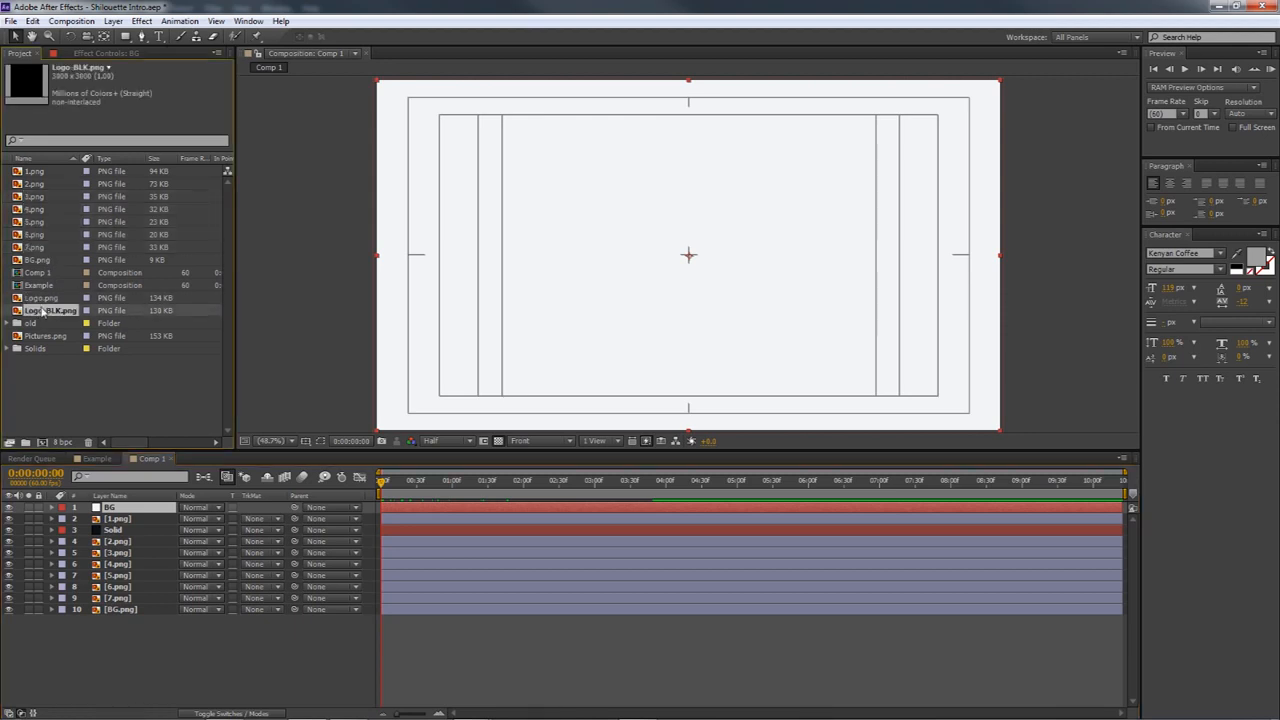
pyautogui.moveTo(31, 312); pyautogui.dragTo(110, 507)
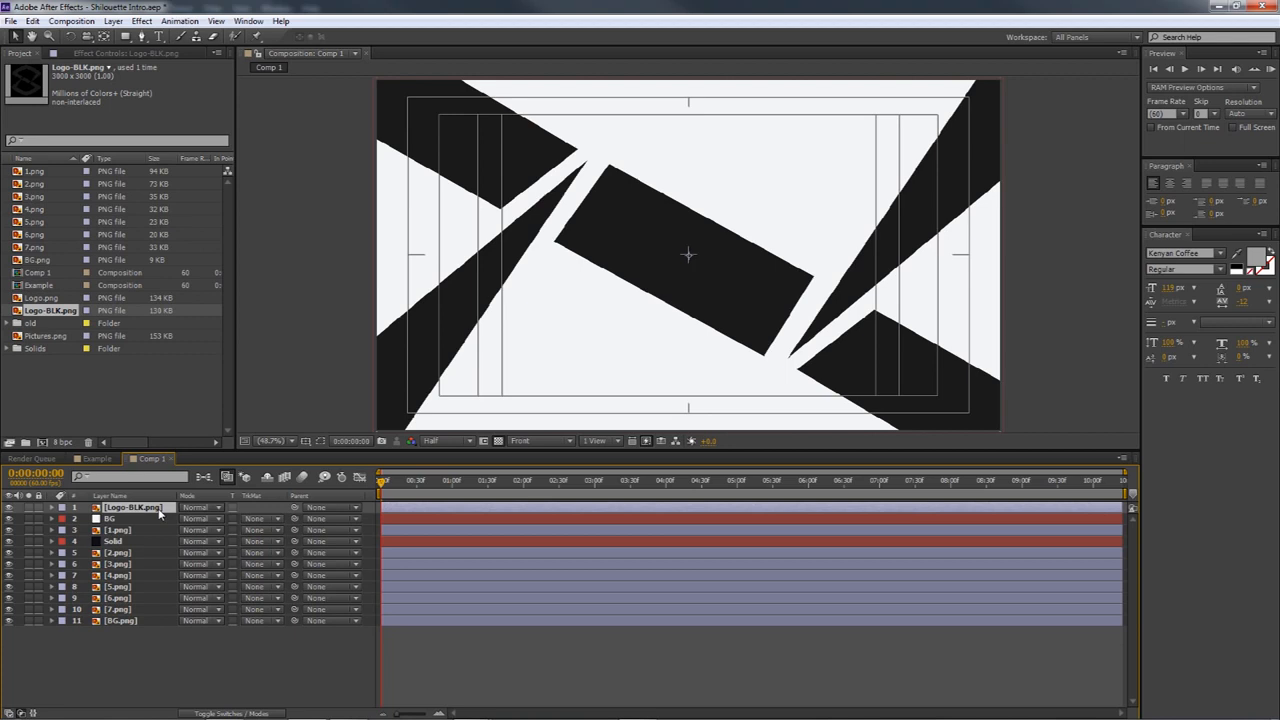
pyautogui.press('s')
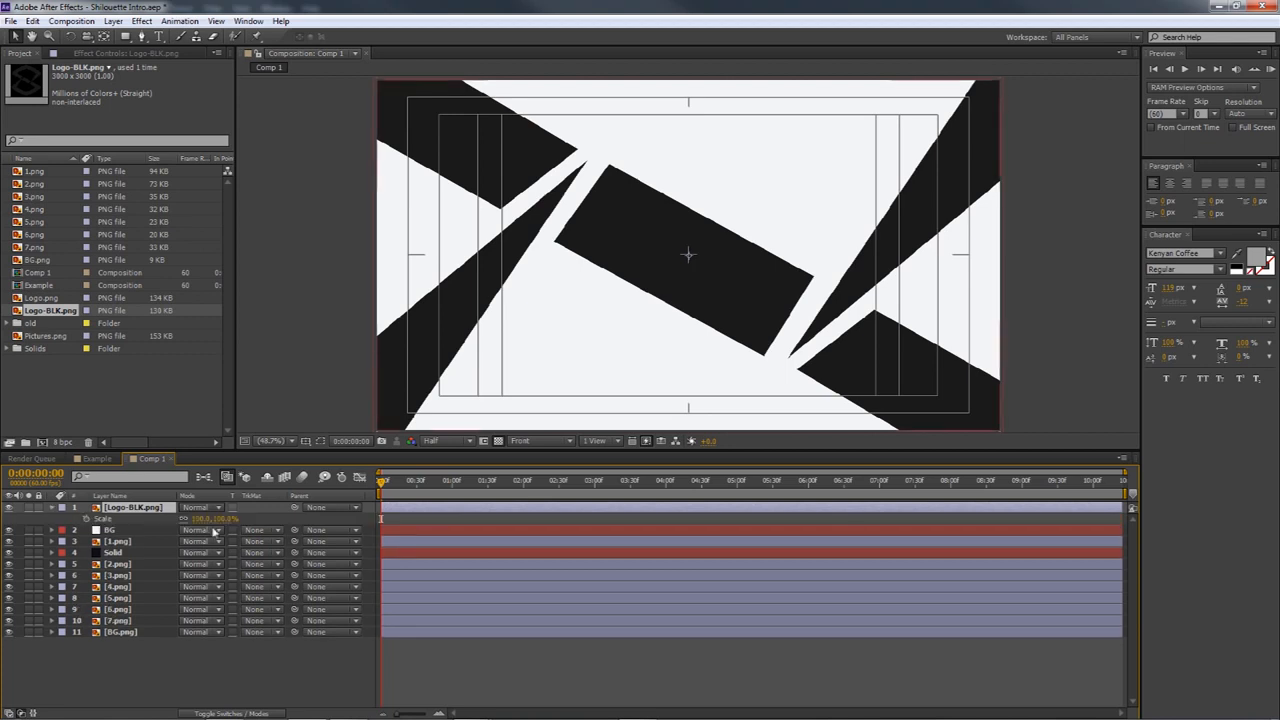
pyautogui.moveTo(217, 525); pyautogui.dragTo(154, 513)
# Turn off Live Update mode for the composition, dismiss the warning, and select the BG solid
pyautogui.click(227, 478)
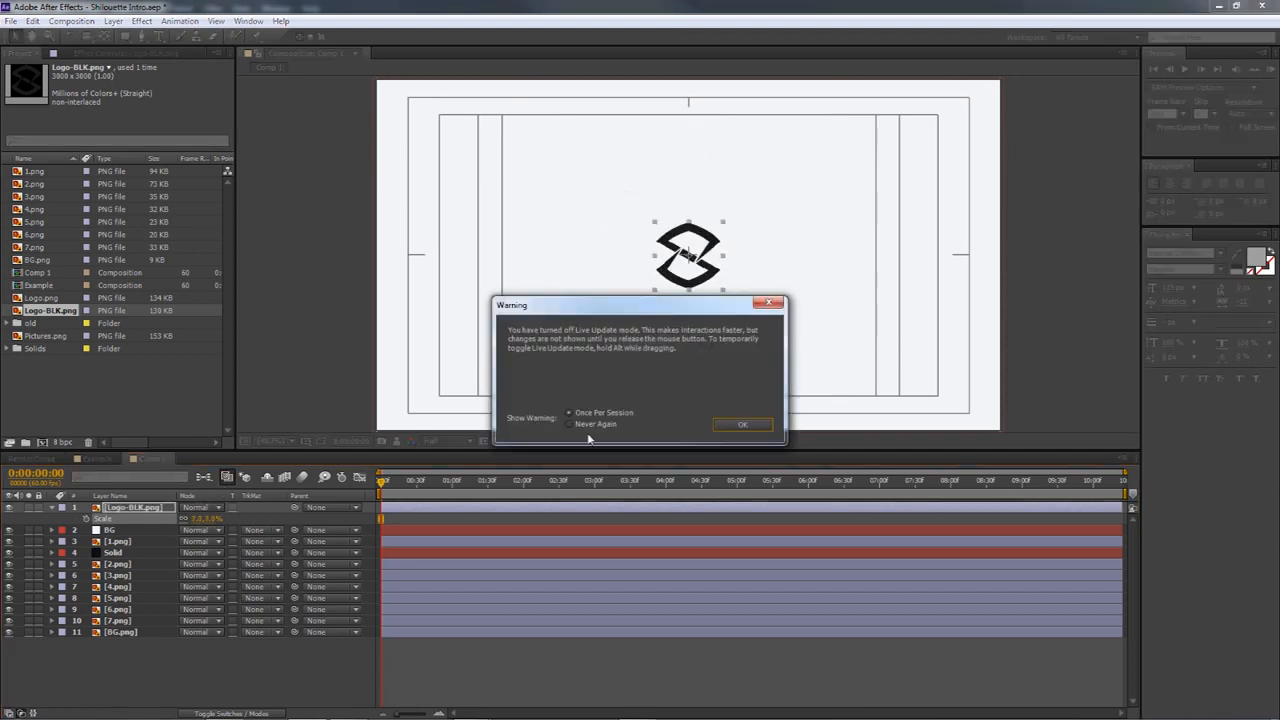
pyautogui.click(740, 425)
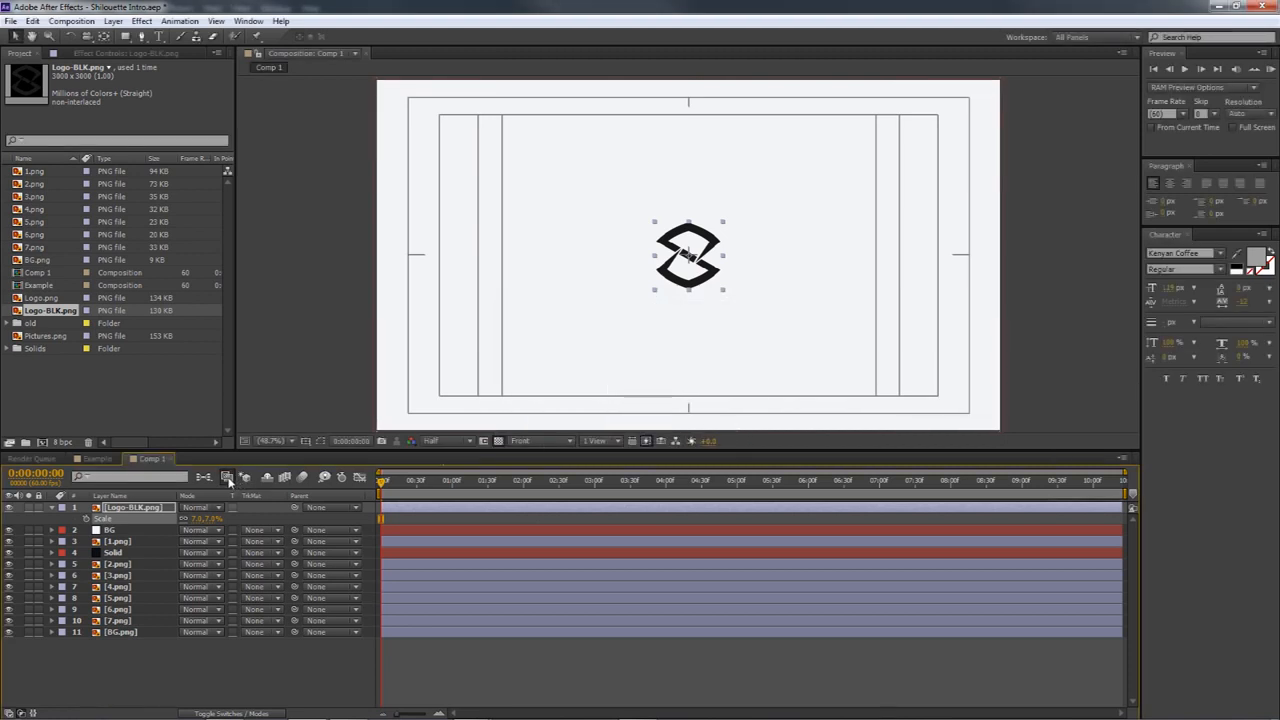
pyautogui.click(306, 378)
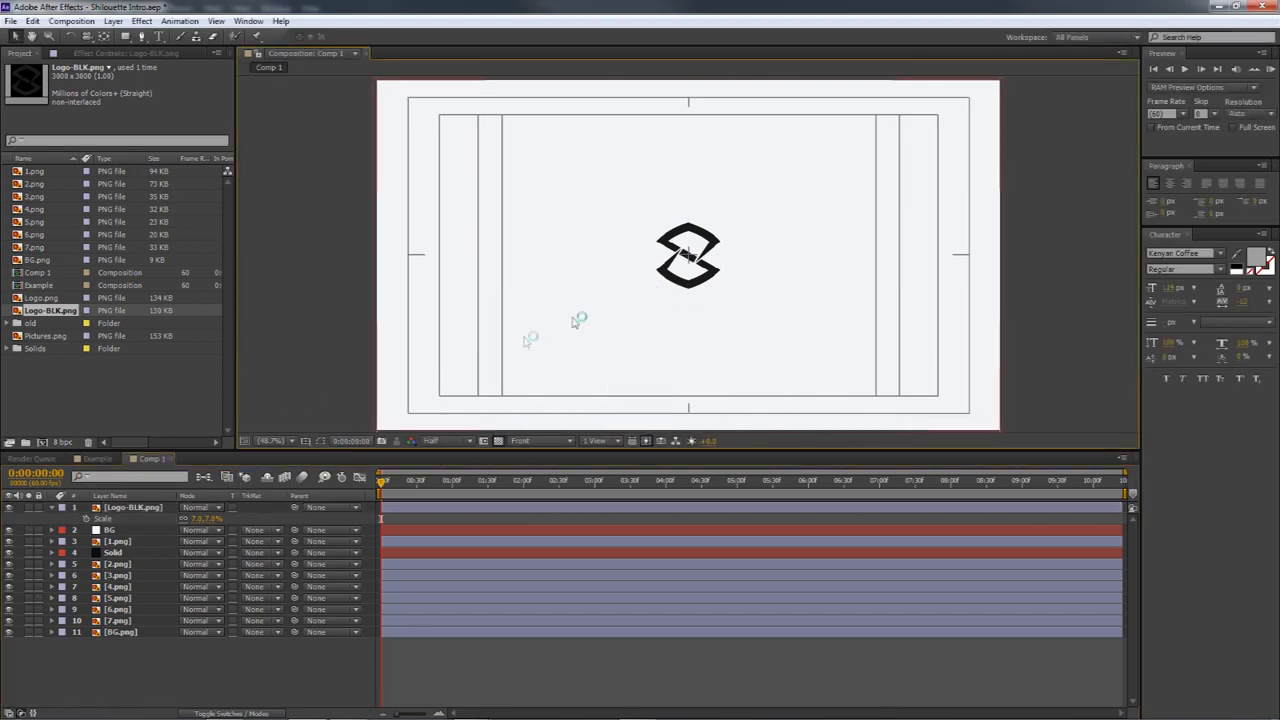
pyautogui.click(557, 258)
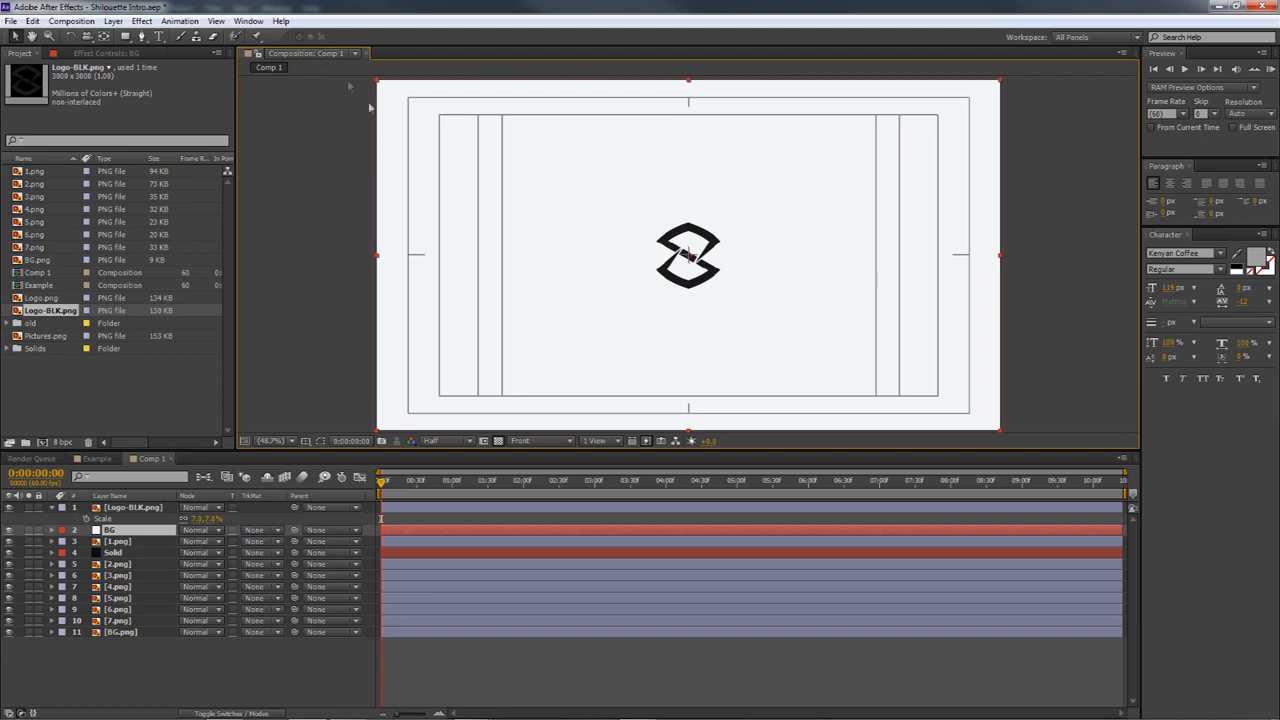
# Hide the title/action safe guides in the composition view, keeping the current time at 0:00:00:00
pyautogui.click(498, 442)
pyautogui.click(485, 443)
pyautogui.click(307, 445)
pyautogui.click(331, 508)
pyautogui.click(307, 443)
pyautogui.click(350, 456)
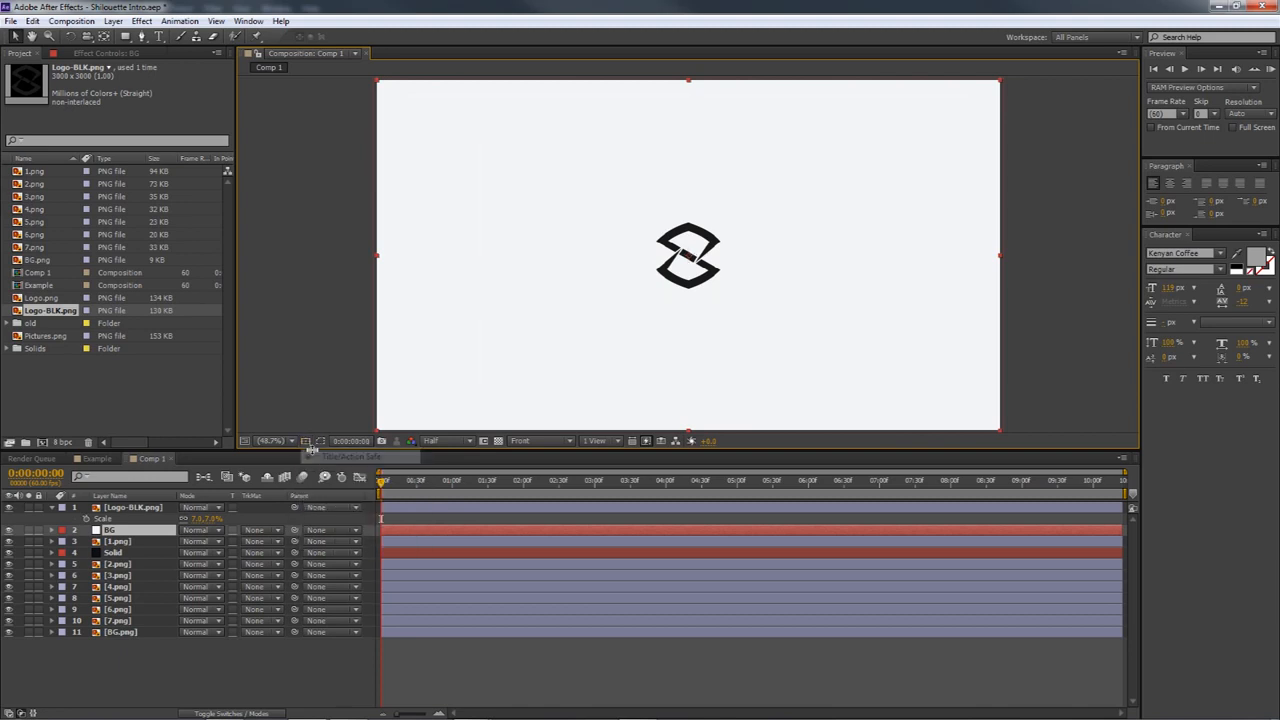
pyautogui.moveTo(381, 485)
pyautogui.mouseDown()
pyautogui.moveTo(457, 486)
pyautogui.moveTo(376, 485)
pyautogui.mouseUp()
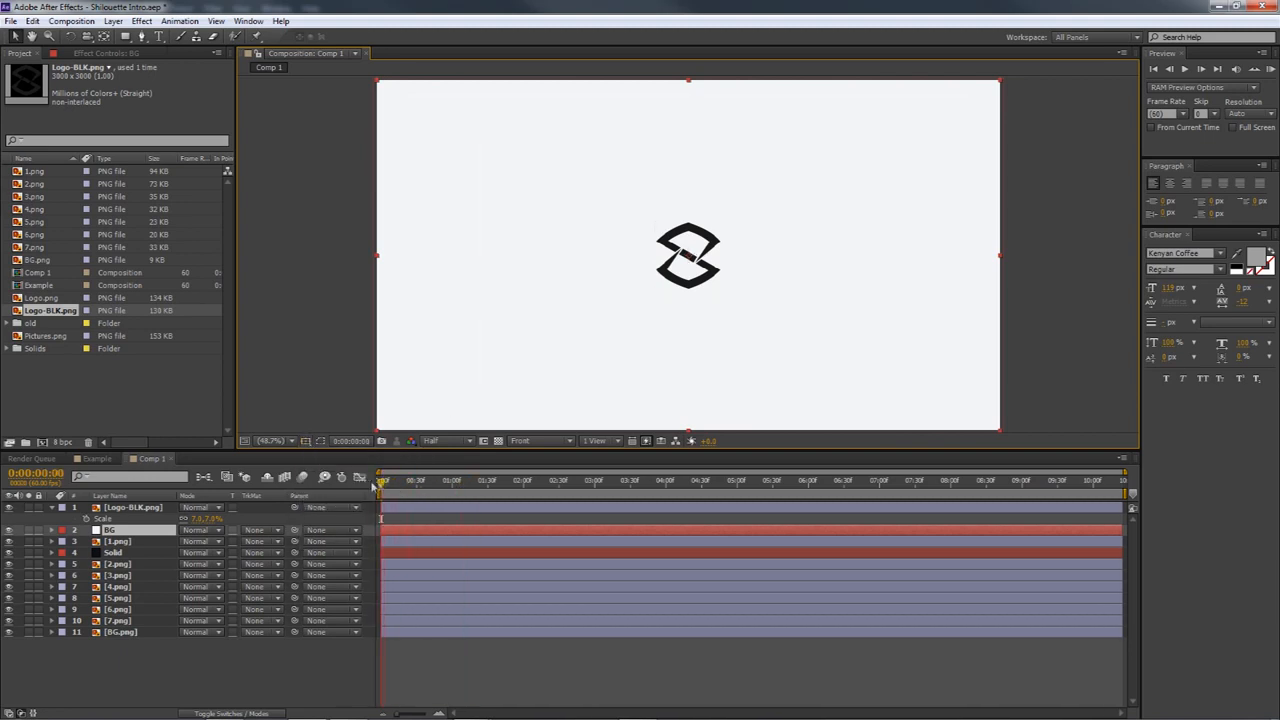
# Set the scale of the Logo-BLK.png layer to 10%
pyautogui.click(115, 511)
pyautogui.click(199, 519)
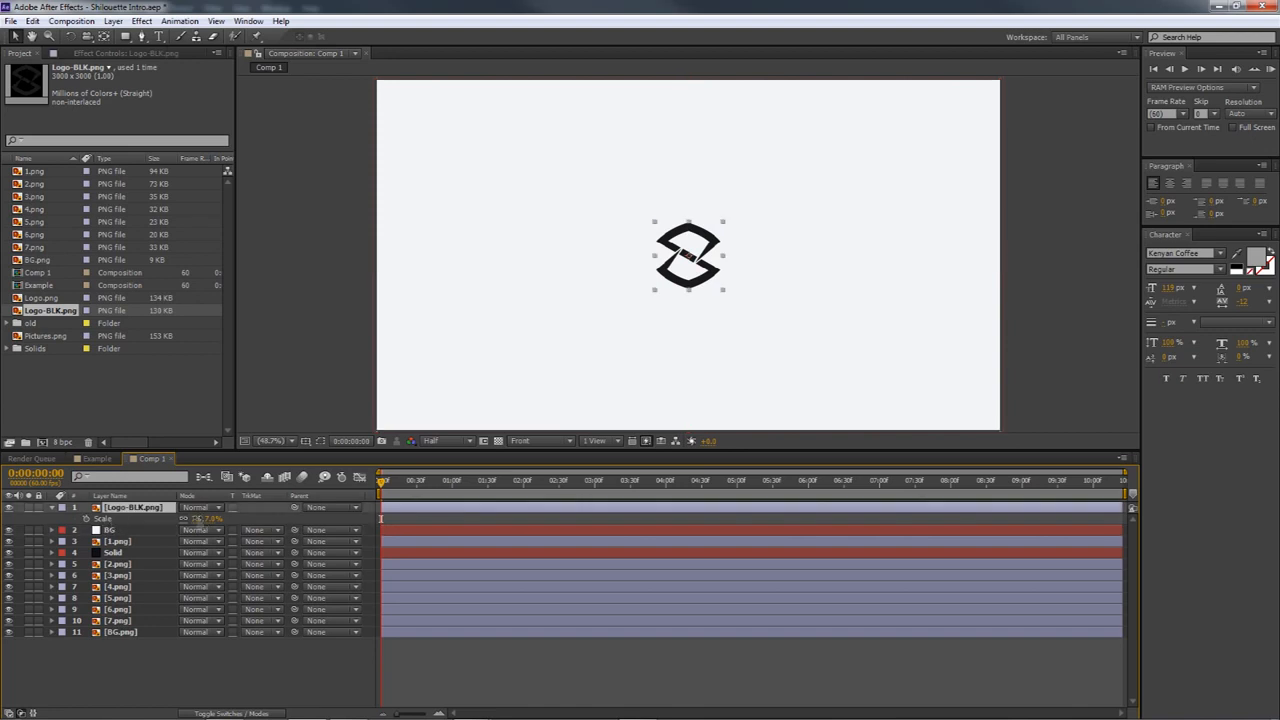
pyautogui.write('15')
pyautogui.press('Return')
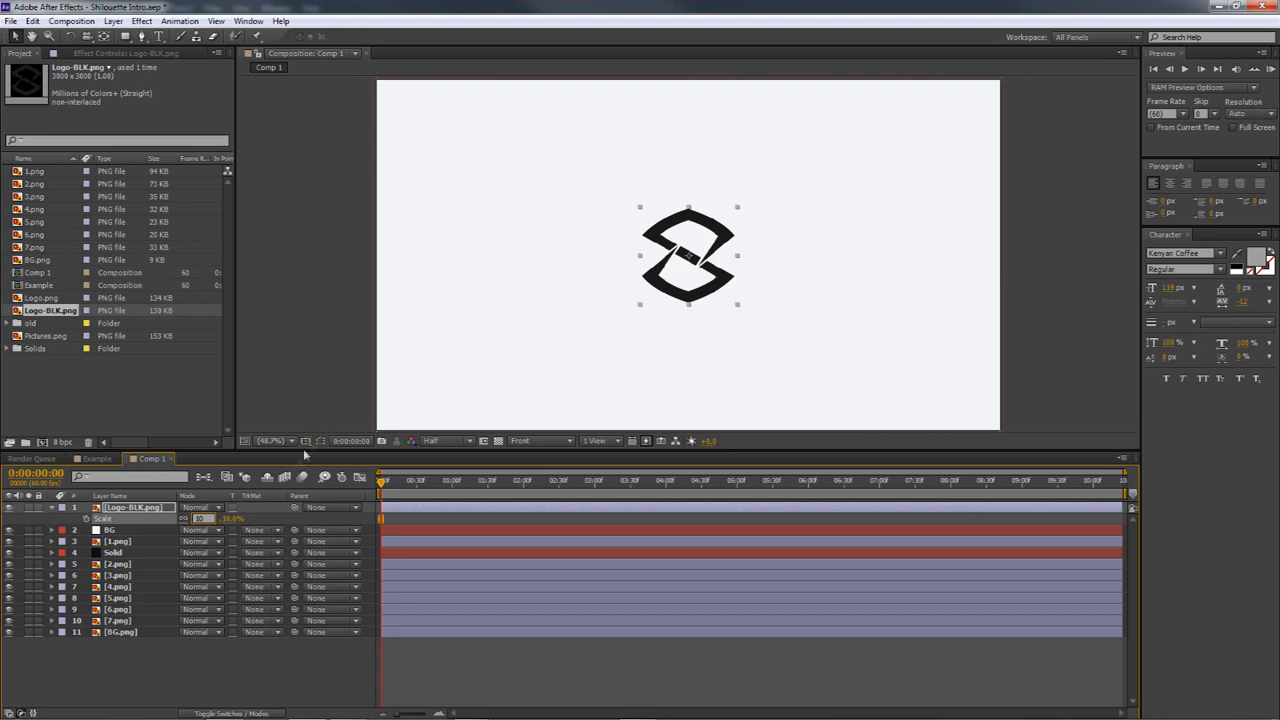
pyautogui.click(144, 510)
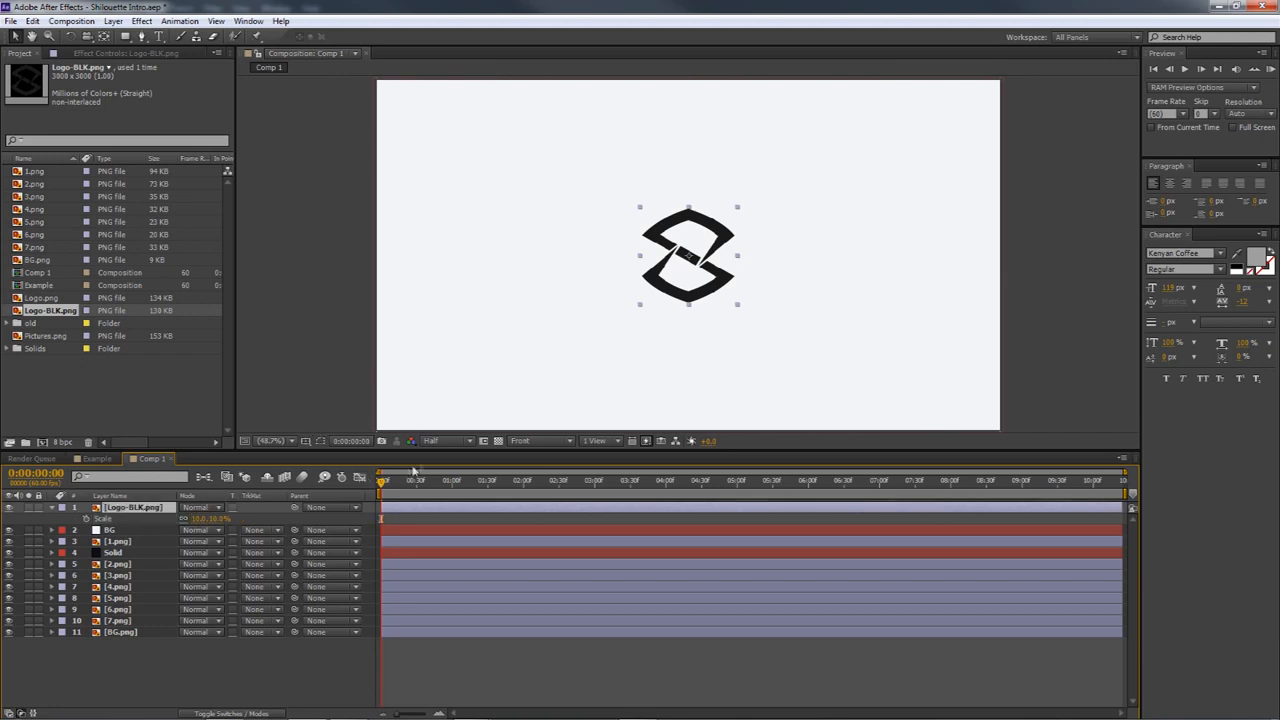
# Move the current time to 0:00:03:00 and set the Logo-BLK.png layer's scale to 8%, keeping the logo layer selected
pyautogui.moveTo(382, 483); pyautogui.dragTo(594, 491)
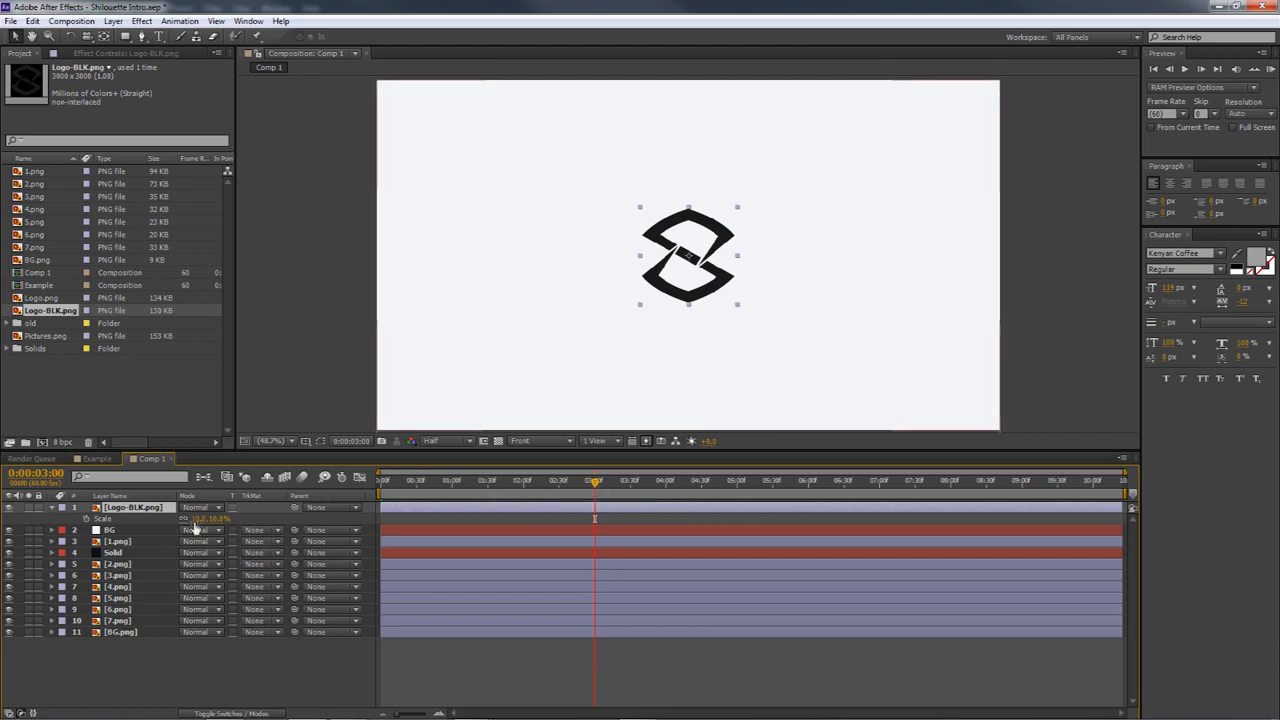
pyautogui.moveTo(196, 519)
pyautogui.mouseDown()
pyautogui.moveTo(183, 518)
pyautogui.moveTo(197, 521)
pyautogui.mouseUp()
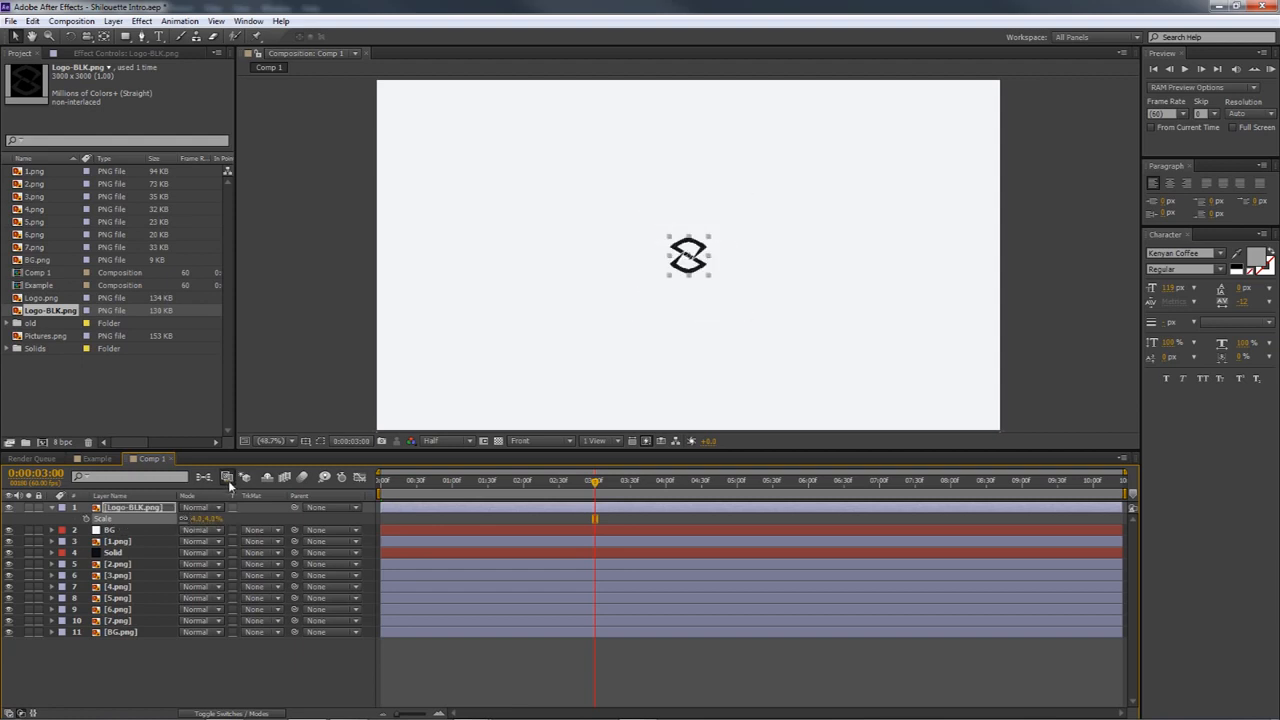
pyautogui.moveTo(200, 519); pyautogui.dragTo(206, 519)
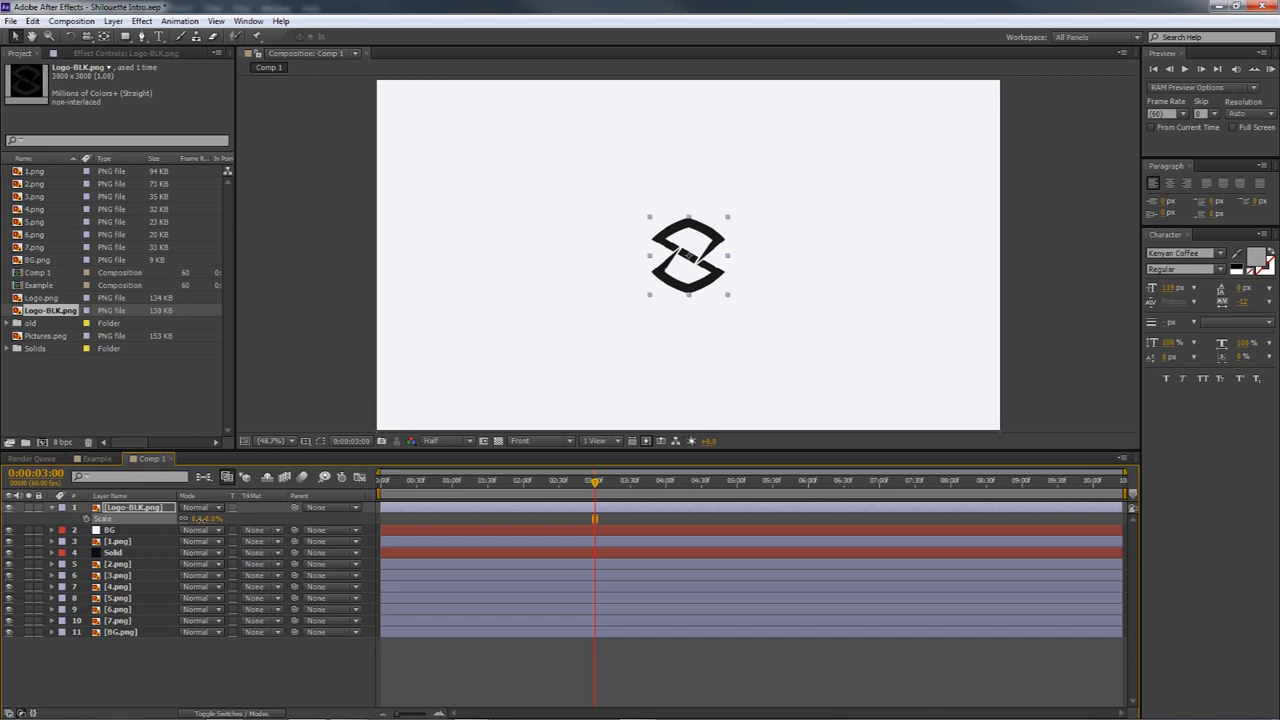
pyautogui.moveTo(598, 483); pyautogui.dragTo(597, 486)
pyautogui.click(211, 664)
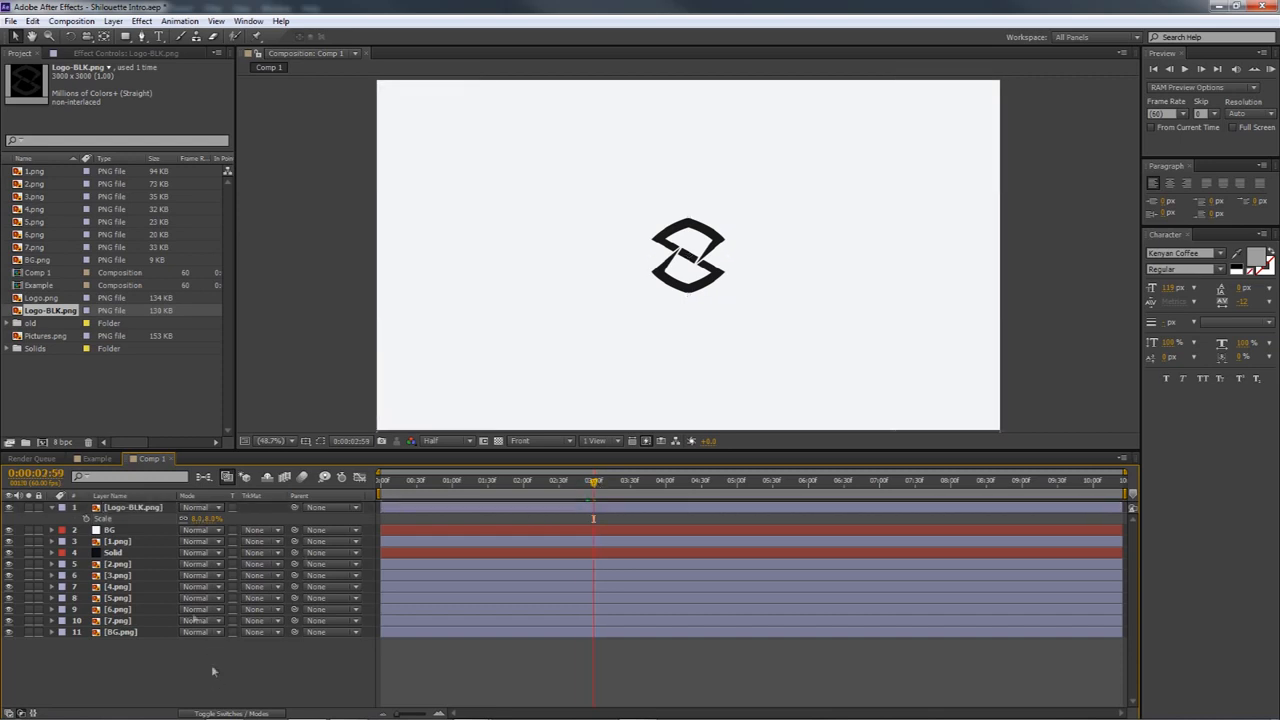
pyautogui.click(122, 510)
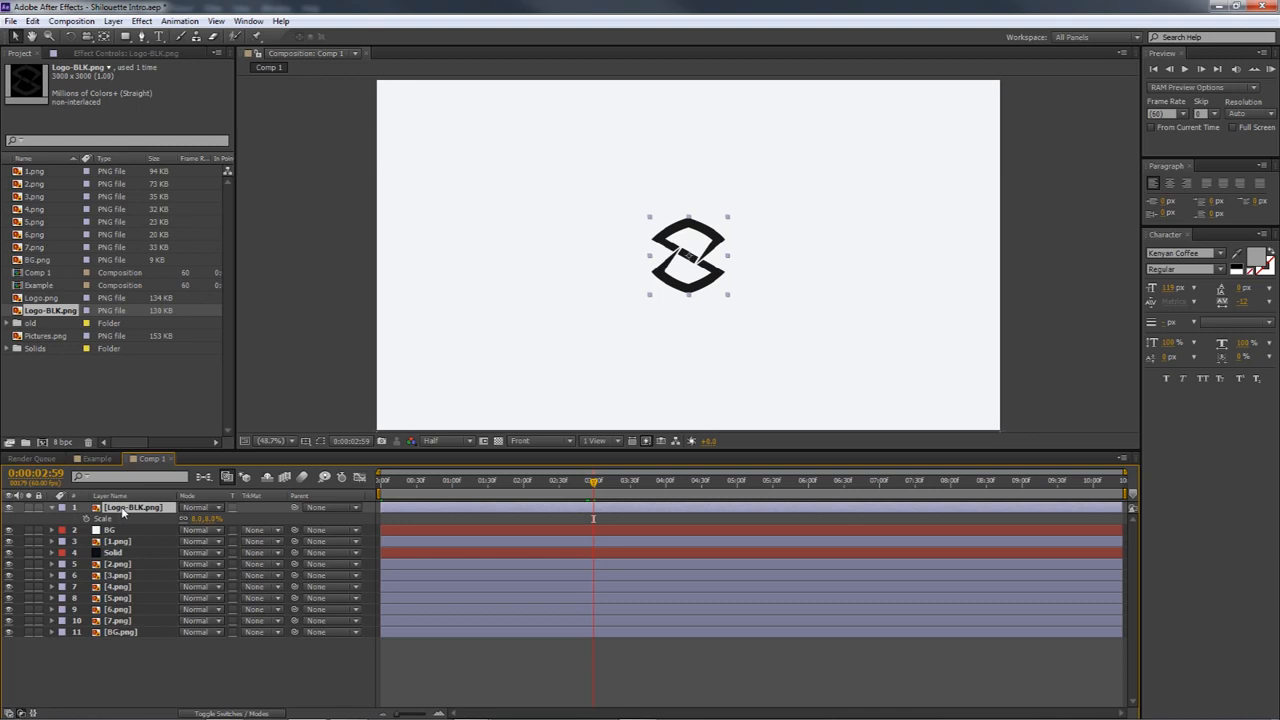
# Examine the logo reveal in the Example composition up to 0:00:03:48, and return to Comp 1 at 0:00:03:01
pyautogui.click(97, 458)
pyautogui.click(611, 484)
pyautogui.moveTo(611, 483); pyautogui.dragTo(650, 485)
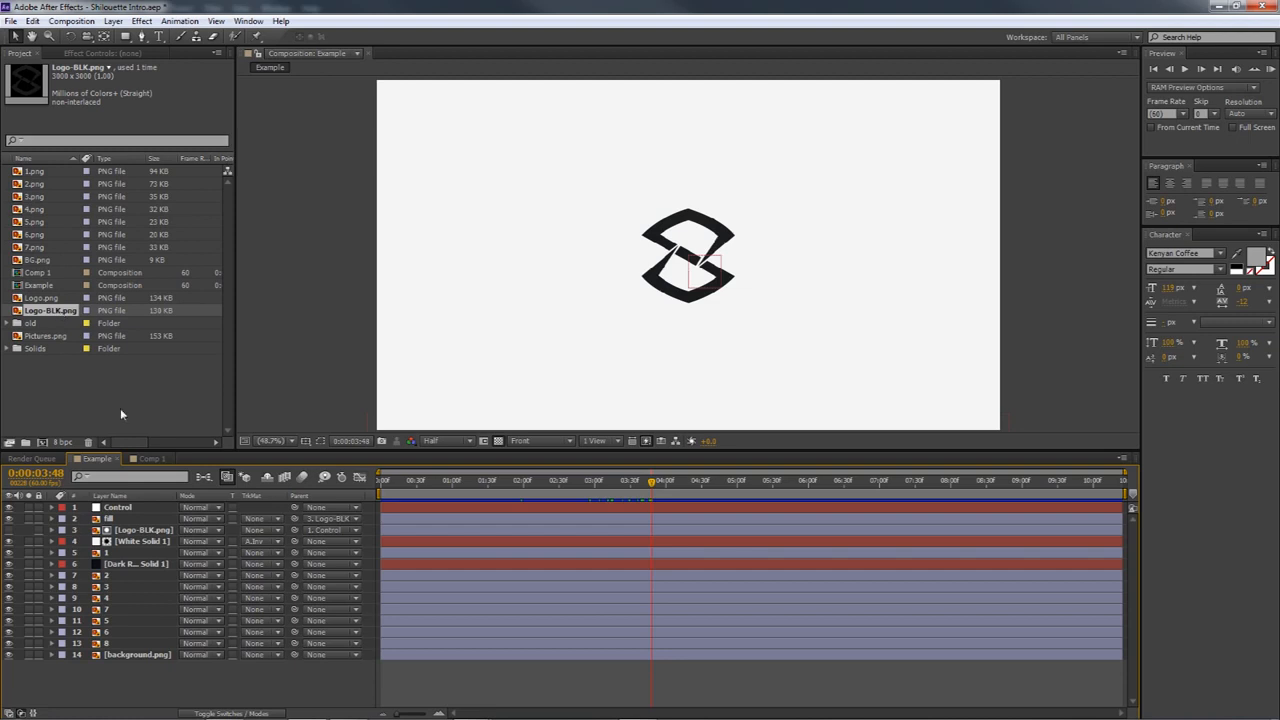
pyautogui.click(150, 458)
pyautogui.moveTo(463, 493); pyautogui.dragTo(597, 497)
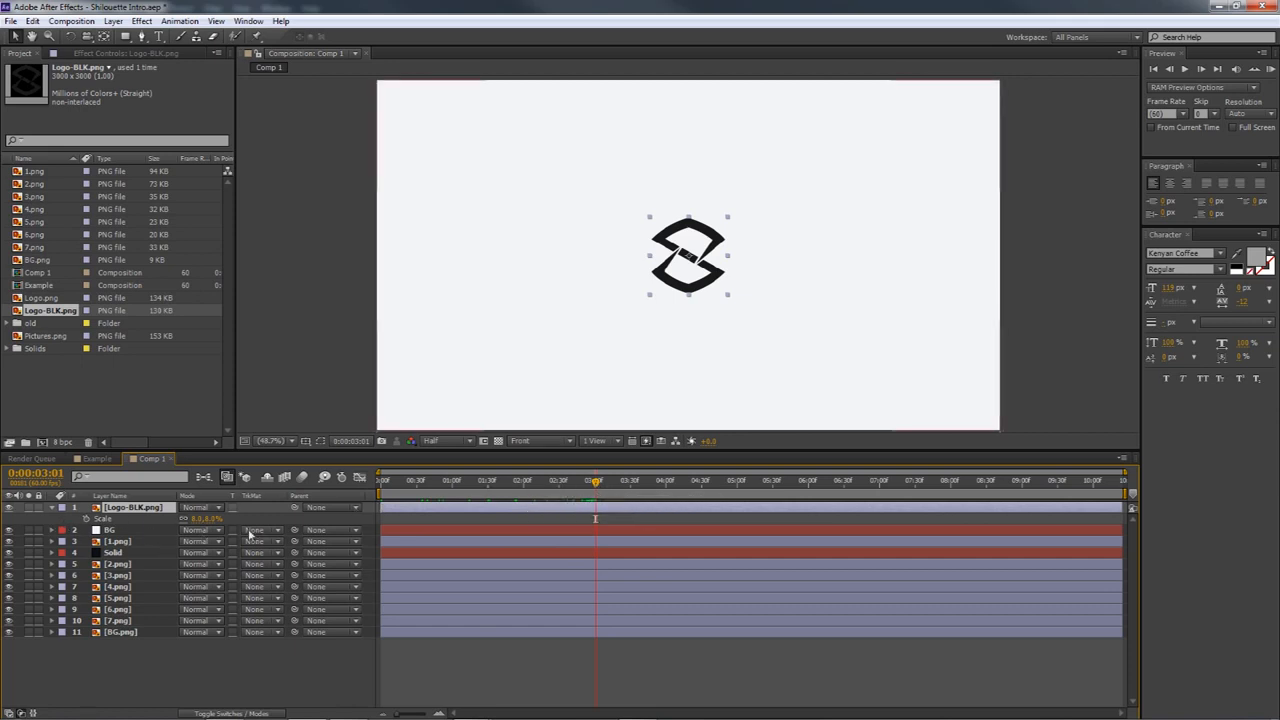
# Set the BG solid's track matte to Alpha Inverted Matte using the Logo-BLK.png layer, with the layer modes columns shown
pyautogui.click(110, 531)
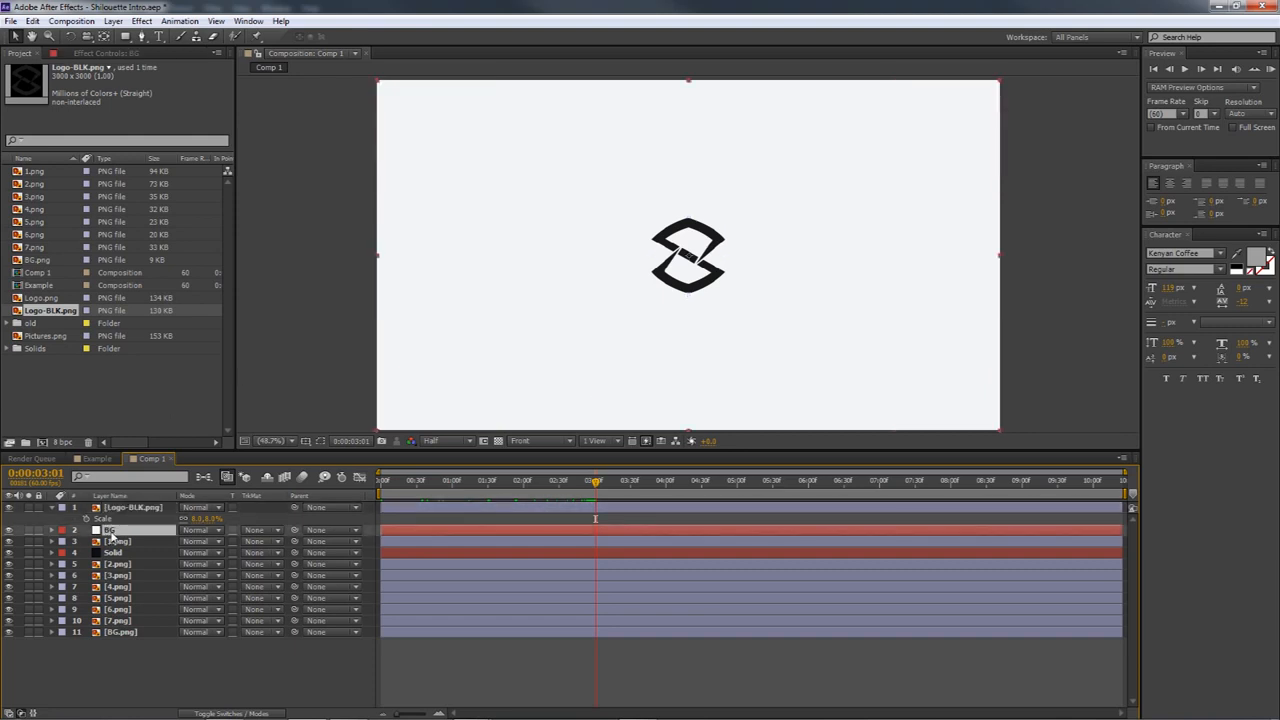
pyautogui.click(209, 715)
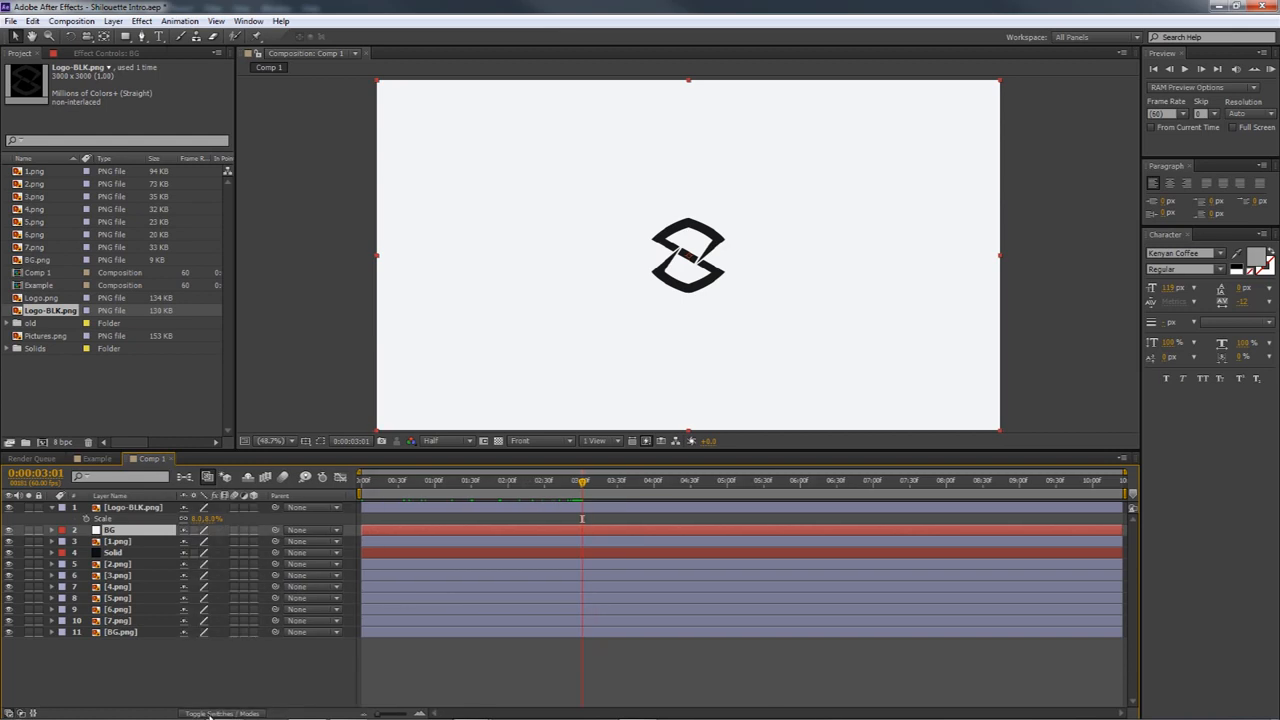
pyautogui.click(209, 715)
pyautogui.click(209, 715)
pyautogui.click(209, 715)
pyautogui.click(209, 715)
pyautogui.click(209, 715)
pyautogui.click(209, 715)
pyautogui.click(209, 715)
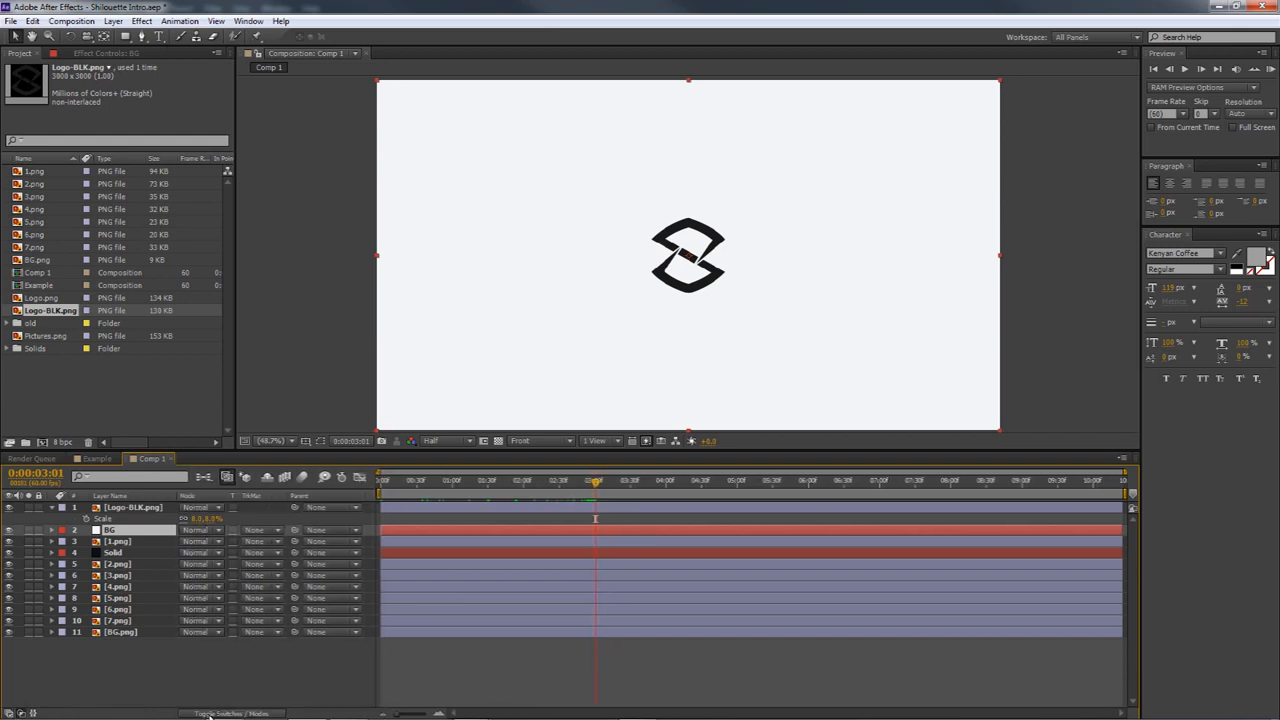
pyautogui.click(209, 715)
pyautogui.click(209, 715)
pyautogui.click(253, 531)
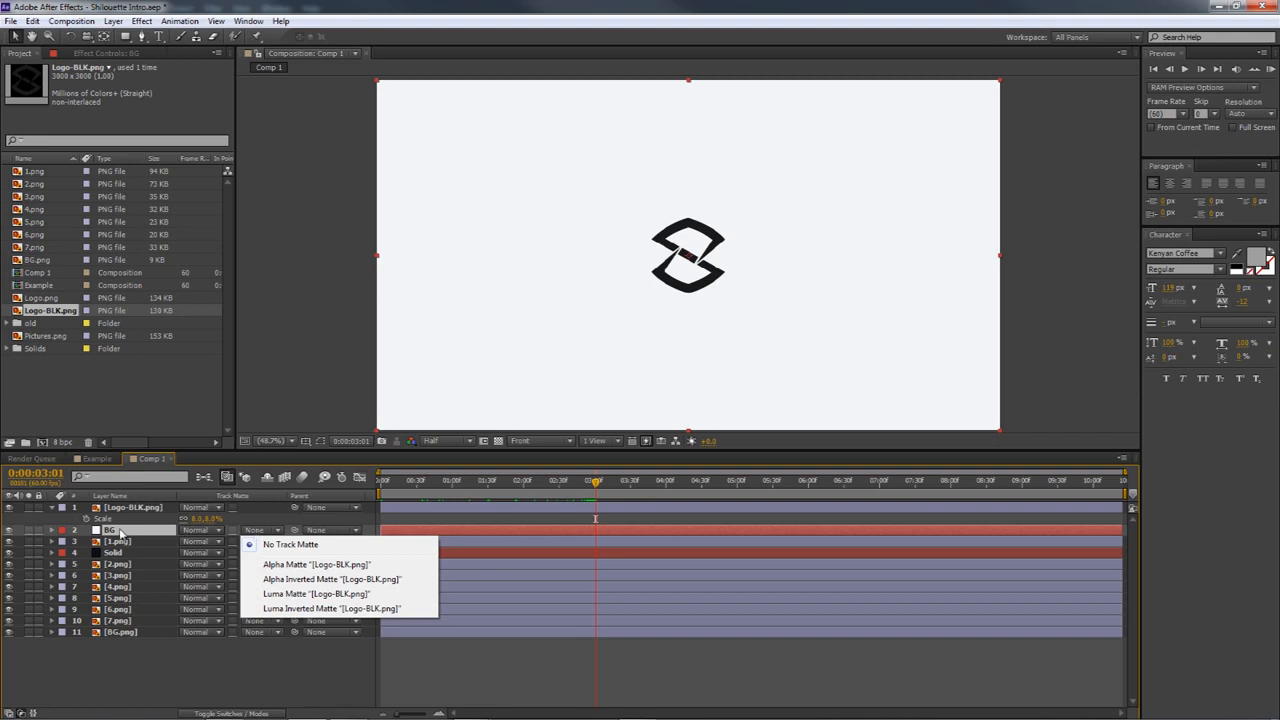
pyautogui.click(302, 580)
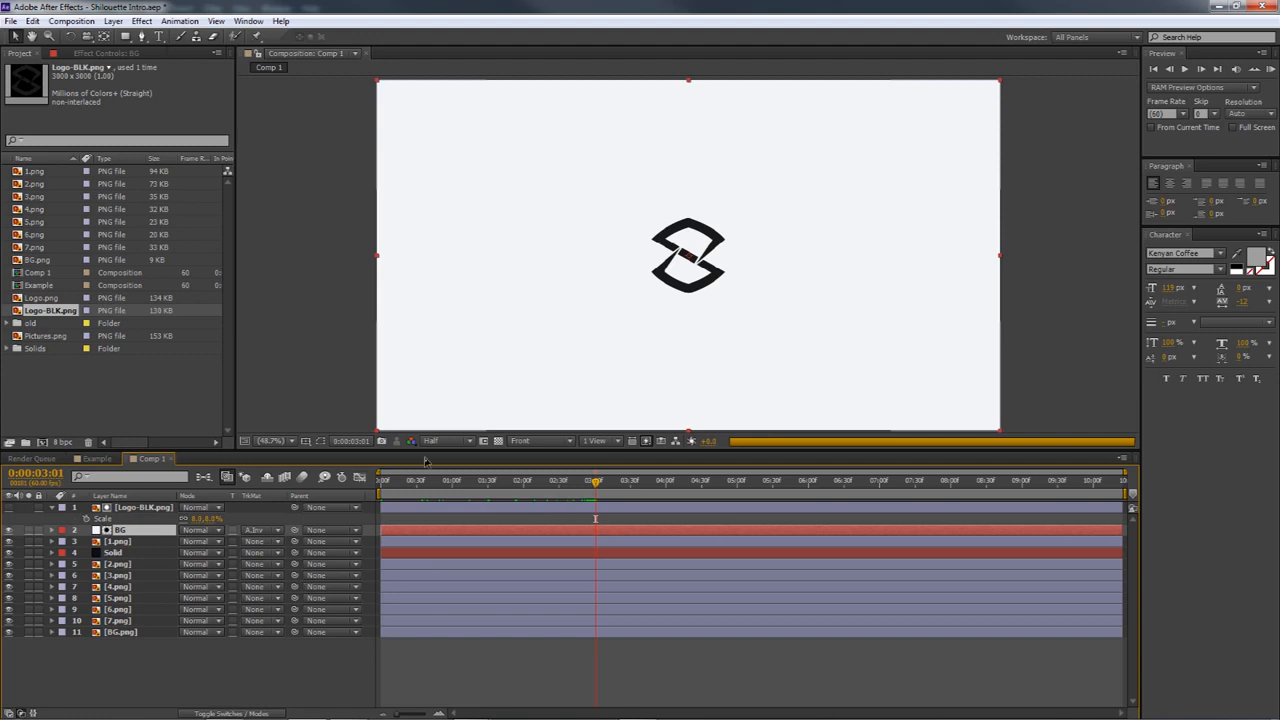
# Scrub through the composition to check the mountain animation inside the logo cutout, ending at 0:00:03:00
pyautogui.moveTo(596, 484); pyautogui.dragTo(662, 487)
pyautogui.moveTo(496, 487)
pyautogui.mouseDown()
pyautogui.moveTo(608, 490)
pyautogui.moveTo(519, 491)
pyautogui.mouseUp()
pyautogui.click(138, 509)
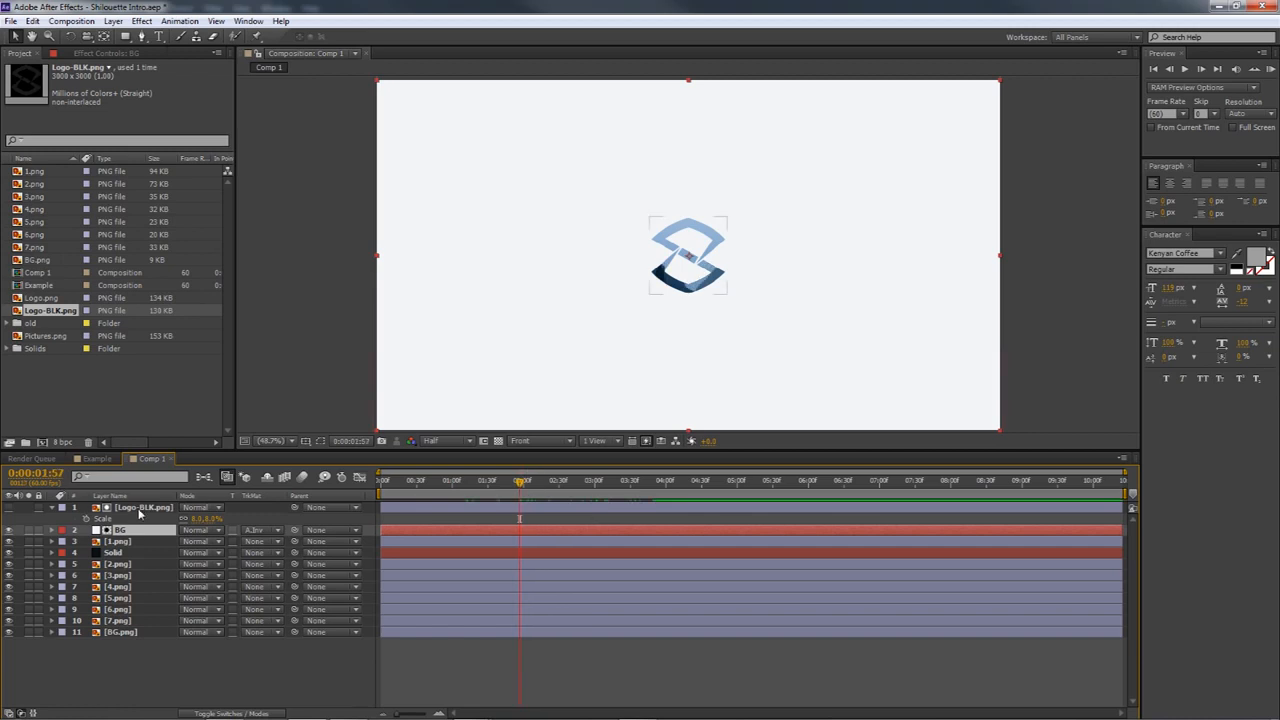
pyautogui.moveTo(541, 487); pyautogui.dragTo(596, 487)
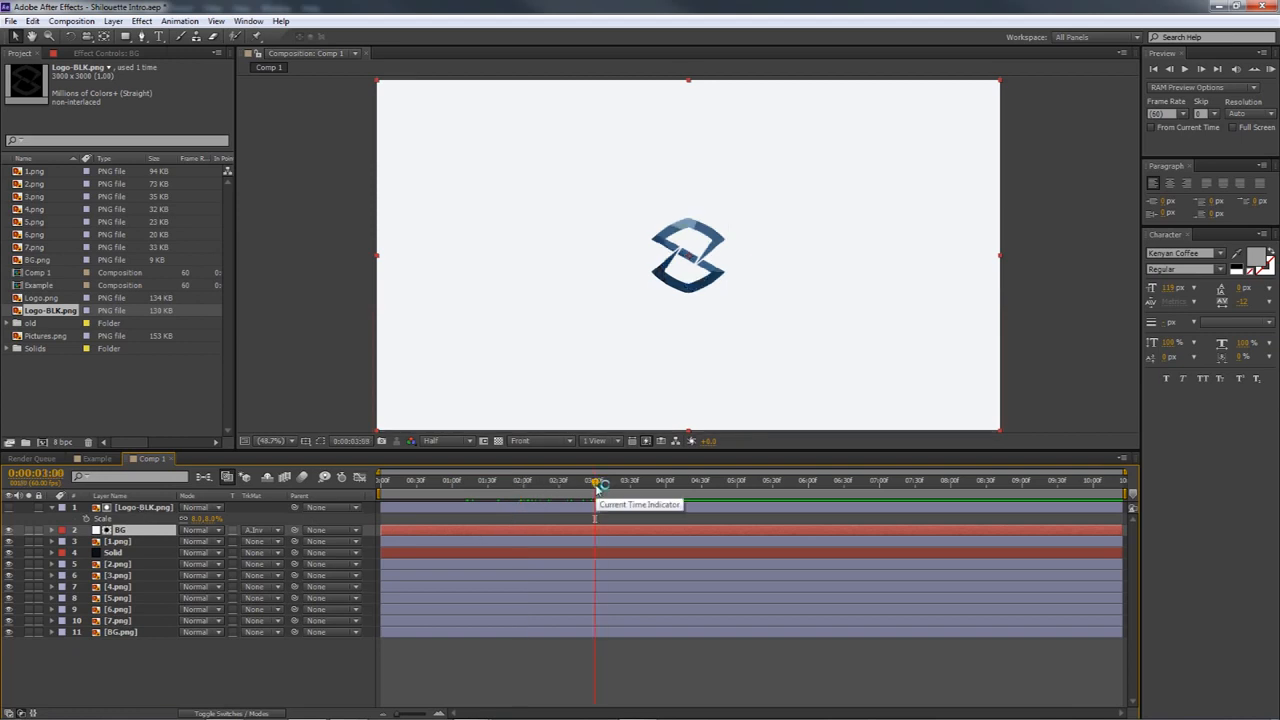
# Add a null object above the logo layer in Comp 1 and rename it CONTROL
pyautogui.rightClick(206, 665)
pyautogui.moveTo(248, 526)
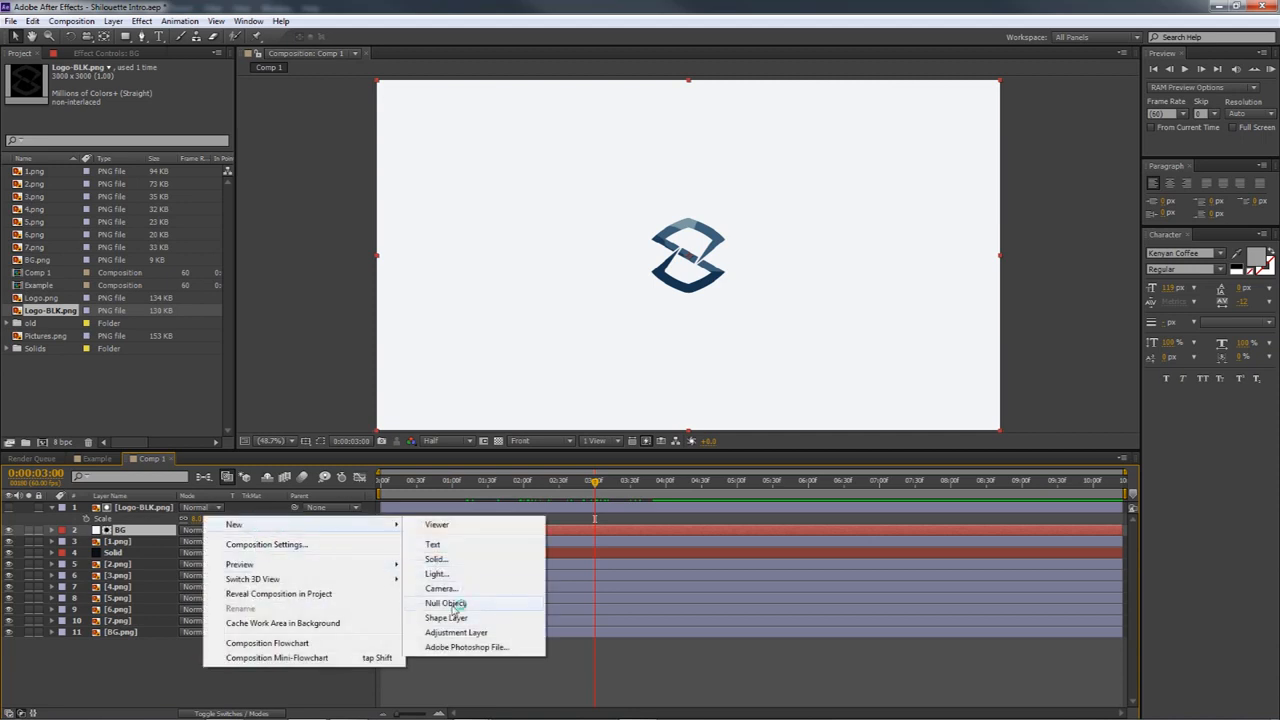
pyautogui.click(452, 598)
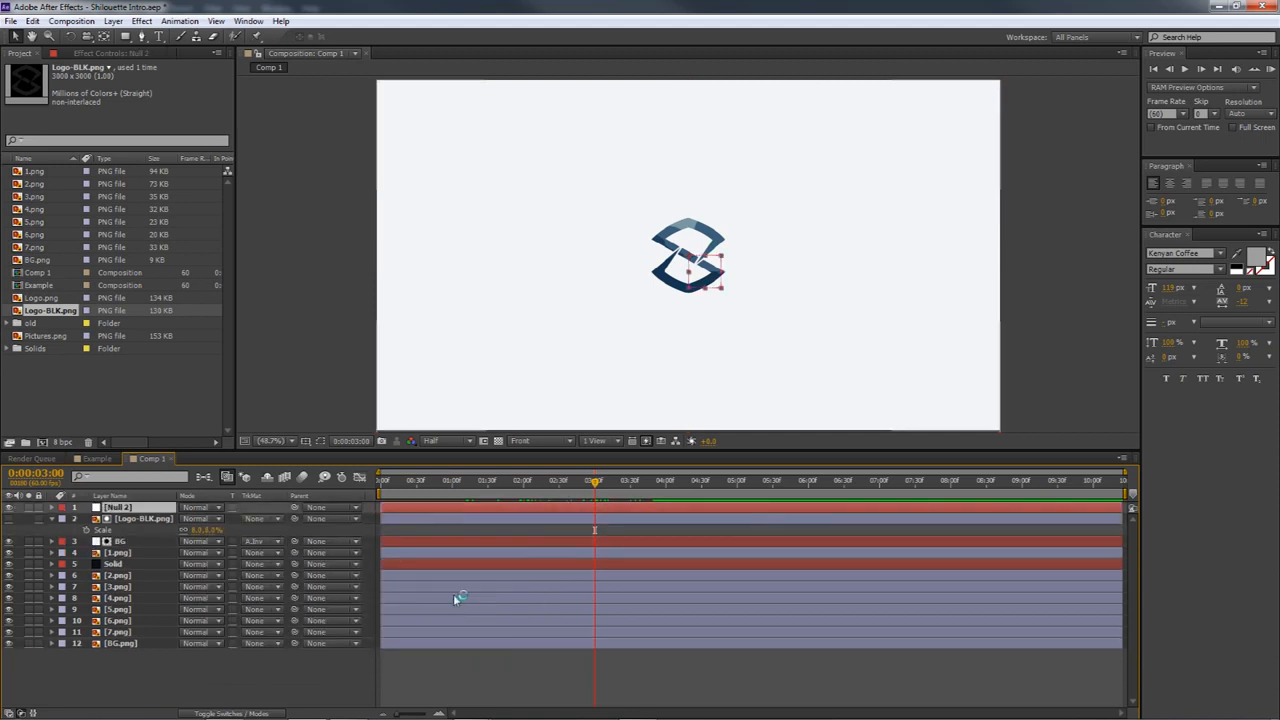
pyautogui.rightClick(146, 510)
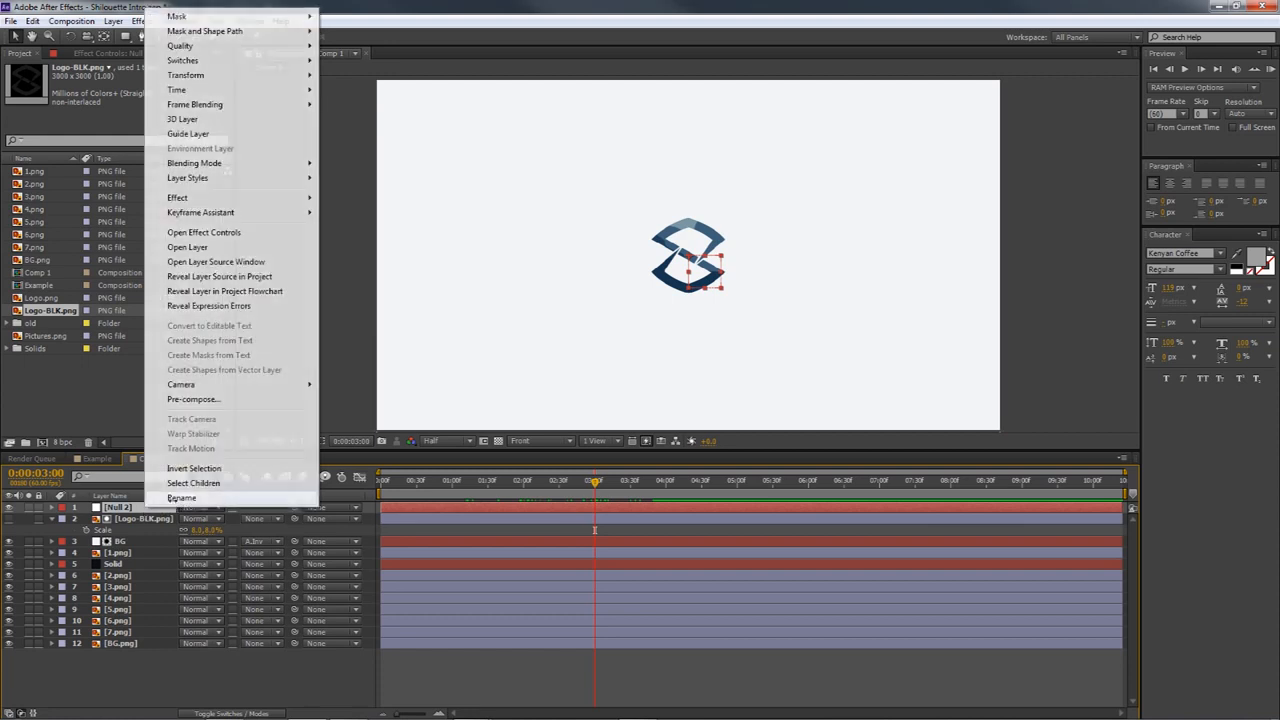
pyautogui.click(181, 497)
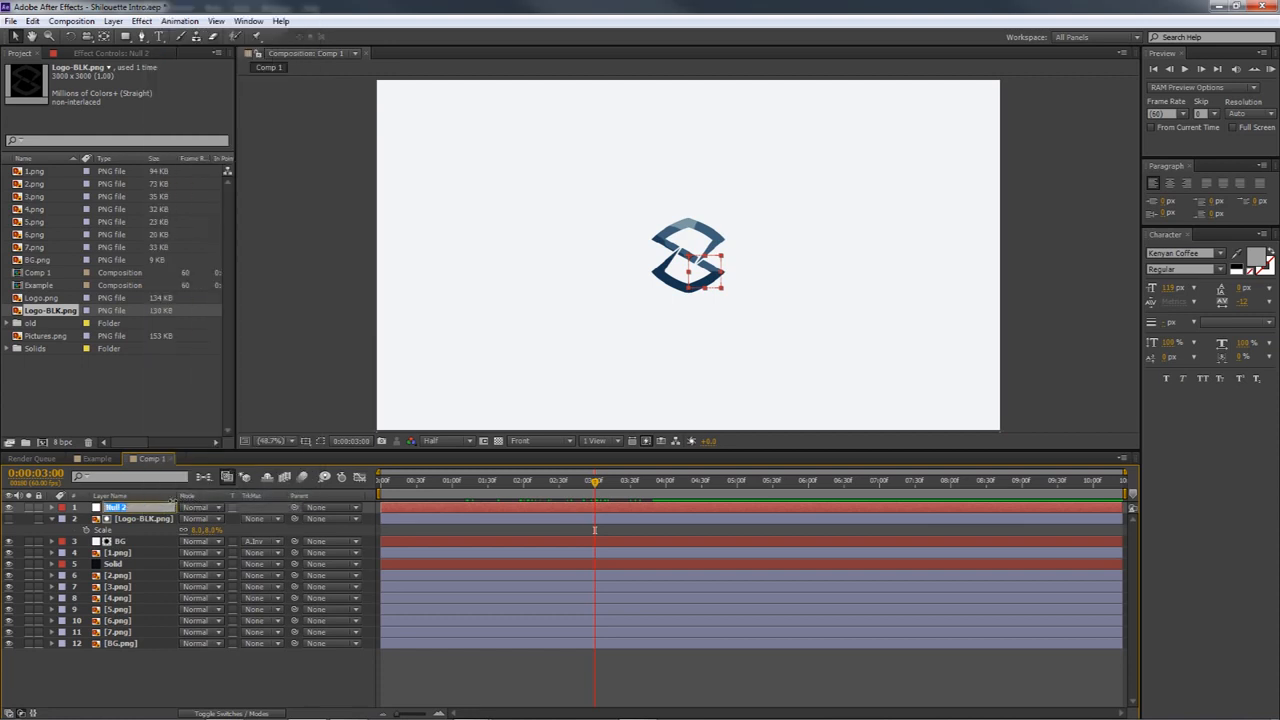
pyautogui.write('CONTROL')
pyautogui.press('Return')
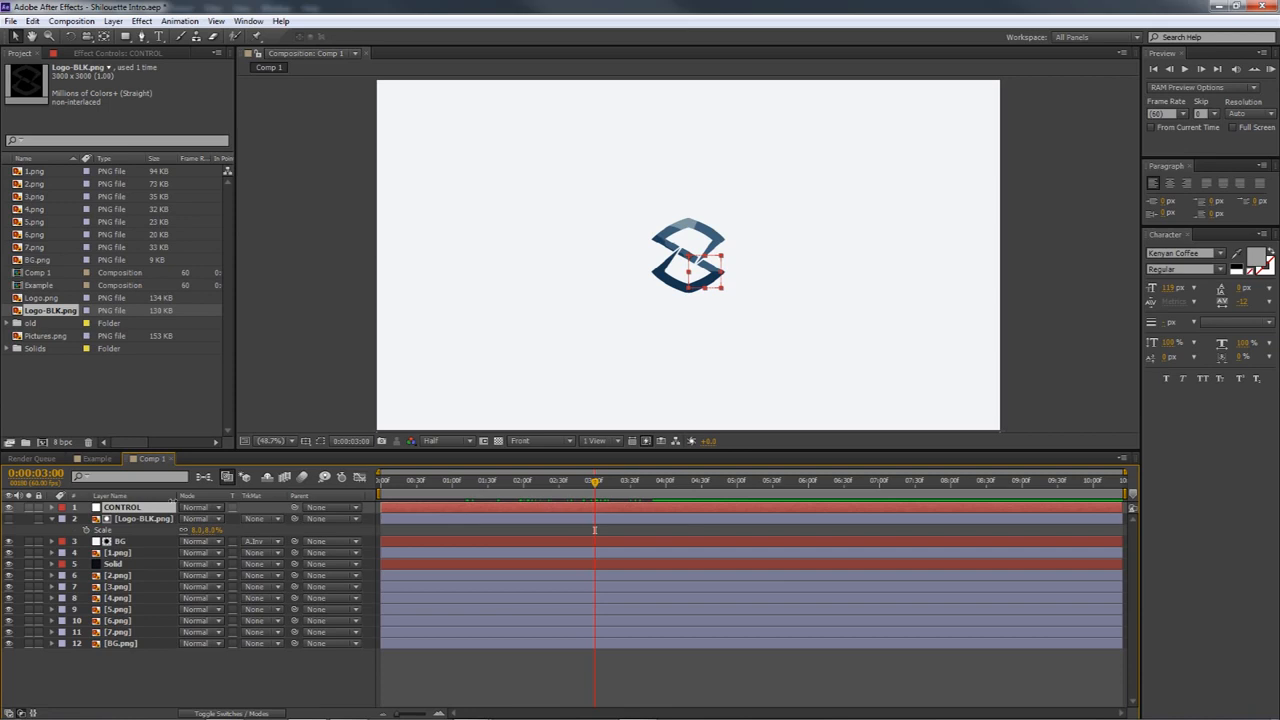
# Select the Logo-BLK.png layer, and switch the selection to the CONTROL null
pyautogui.click(125, 522)
pyautogui.click(142, 522)
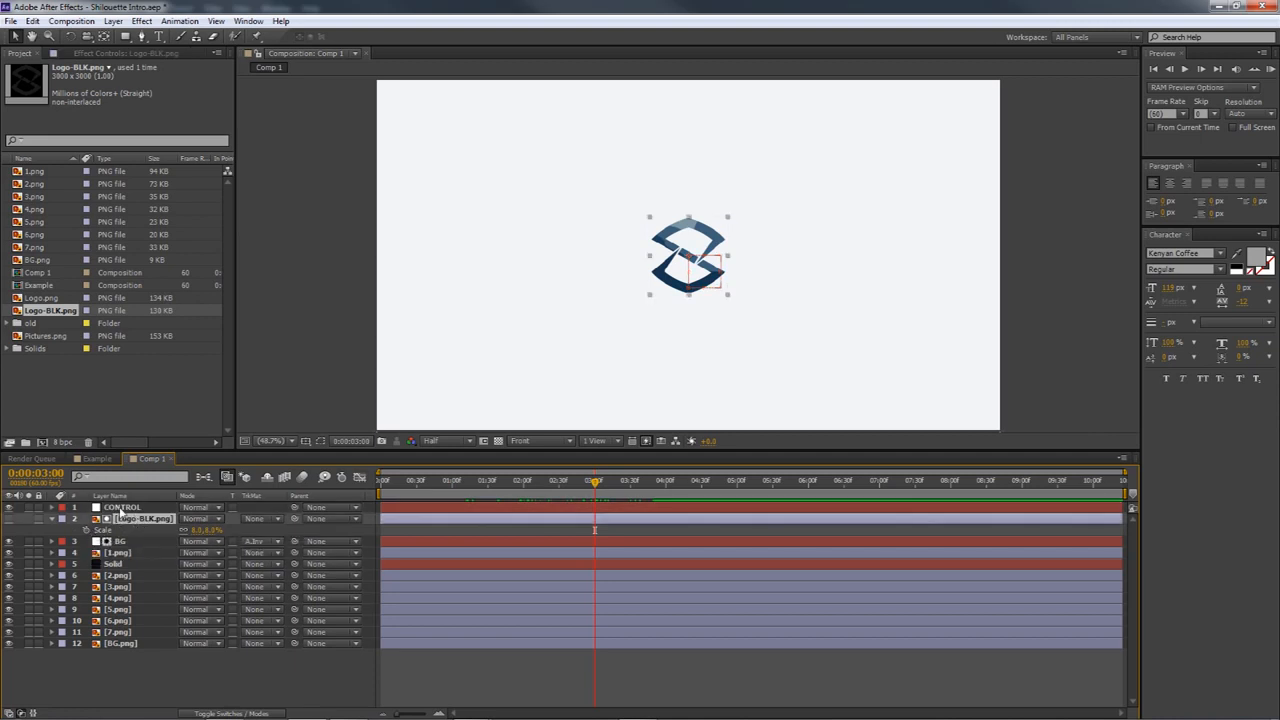
pyautogui.click(121, 508)
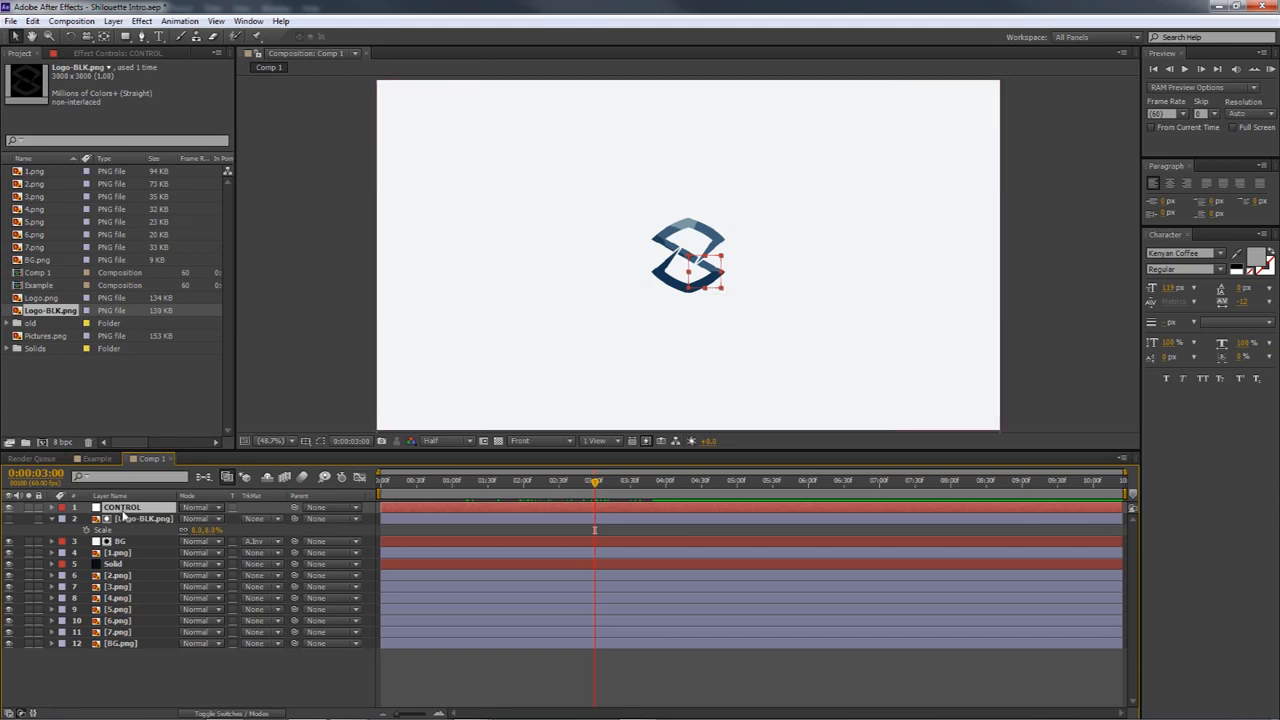
# Reveal the CONTROL null's scale and parent the Logo-BLK.png layer to CONTROL
pyautogui.press('s')
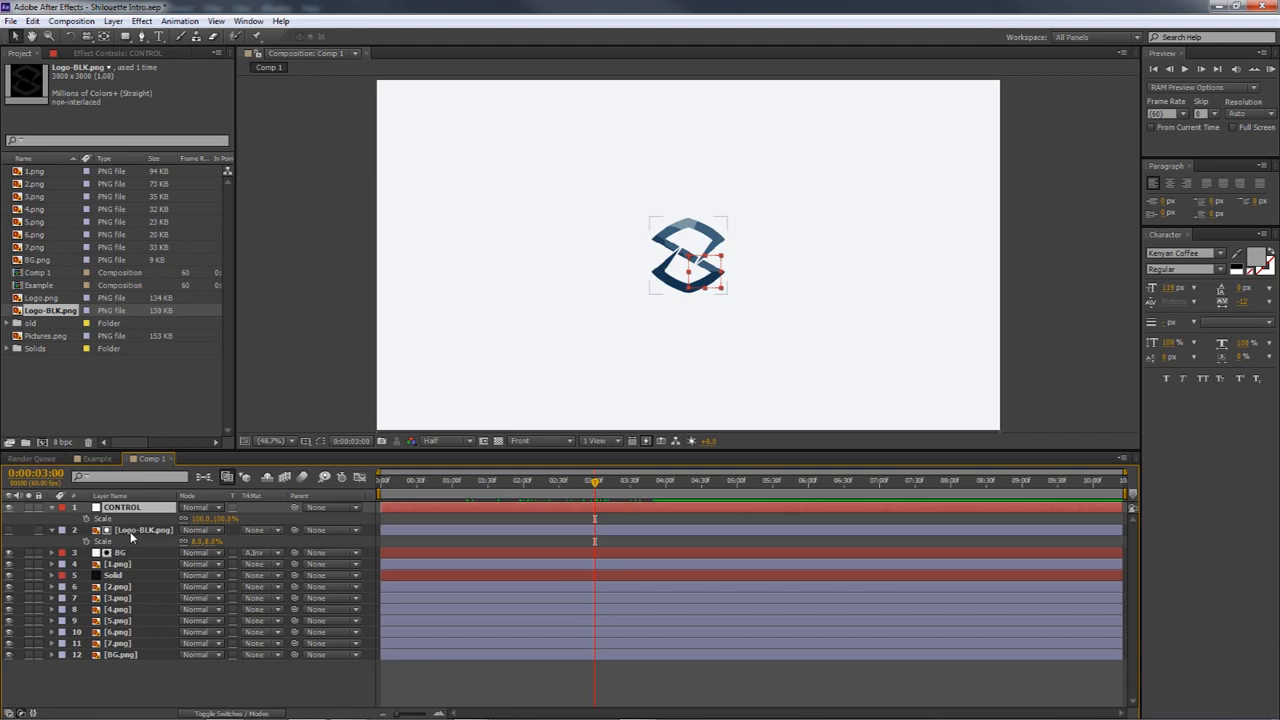
pyautogui.click(130, 531)
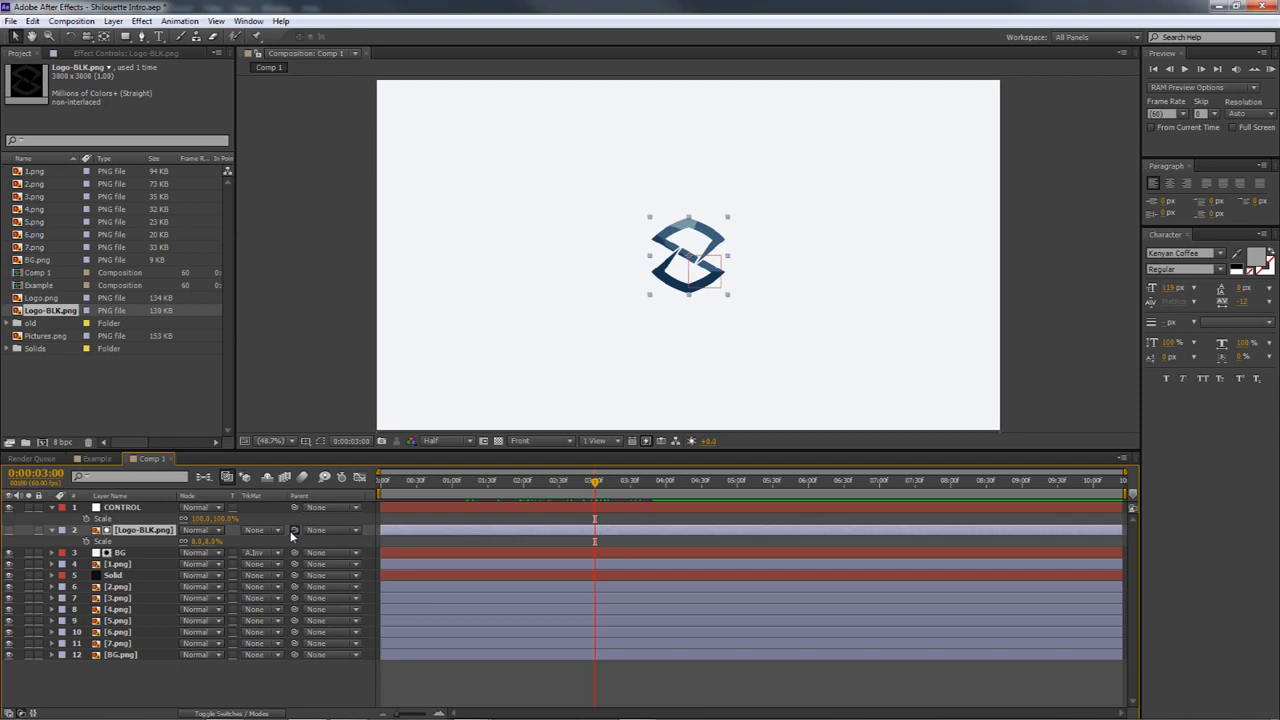
pyautogui.moveTo(293, 530); pyautogui.dragTo(129, 505)
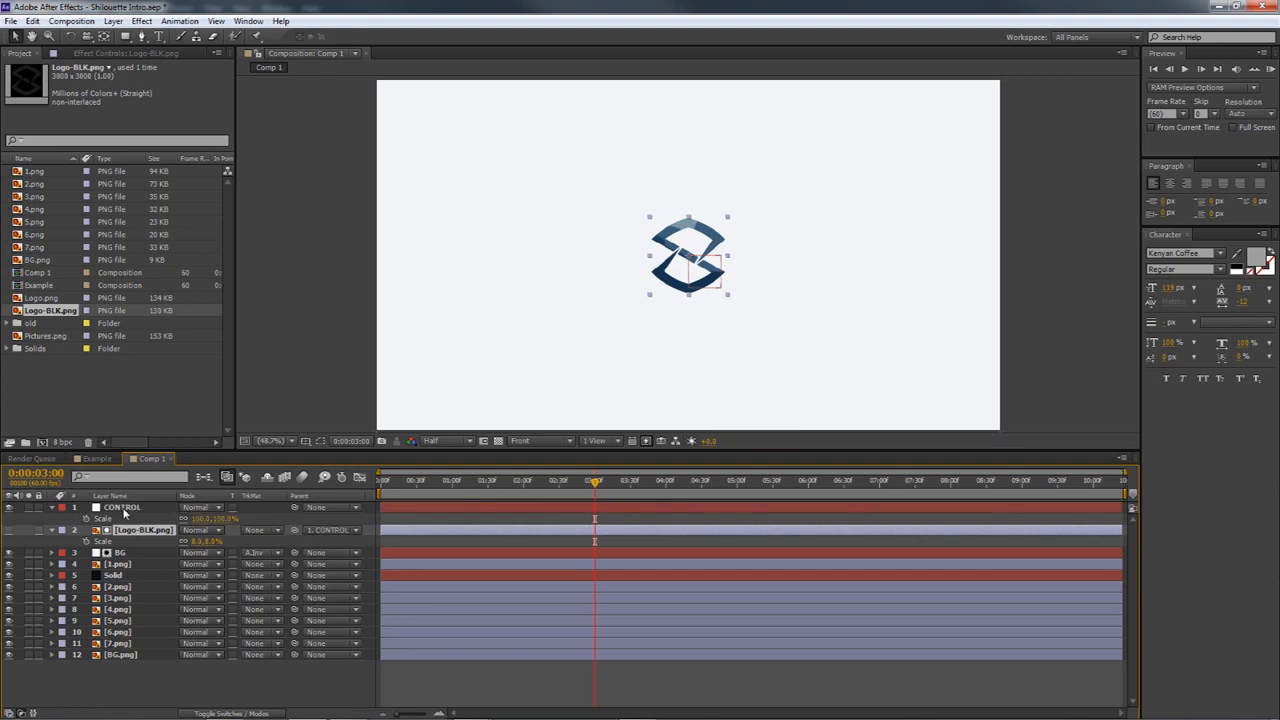
pyautogui.click(124, 508)
pyautogui.click(128, 531)
pyautogui.click(141, 506)
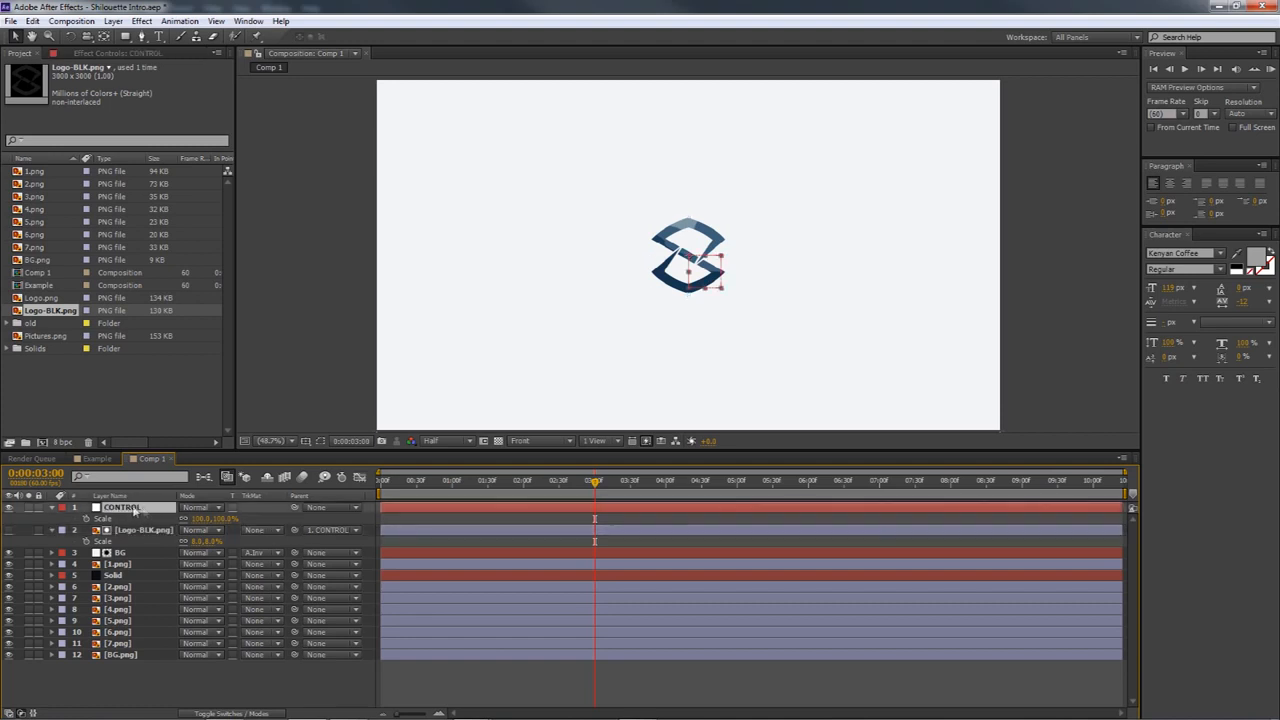
pyautogui.click(121, 531)
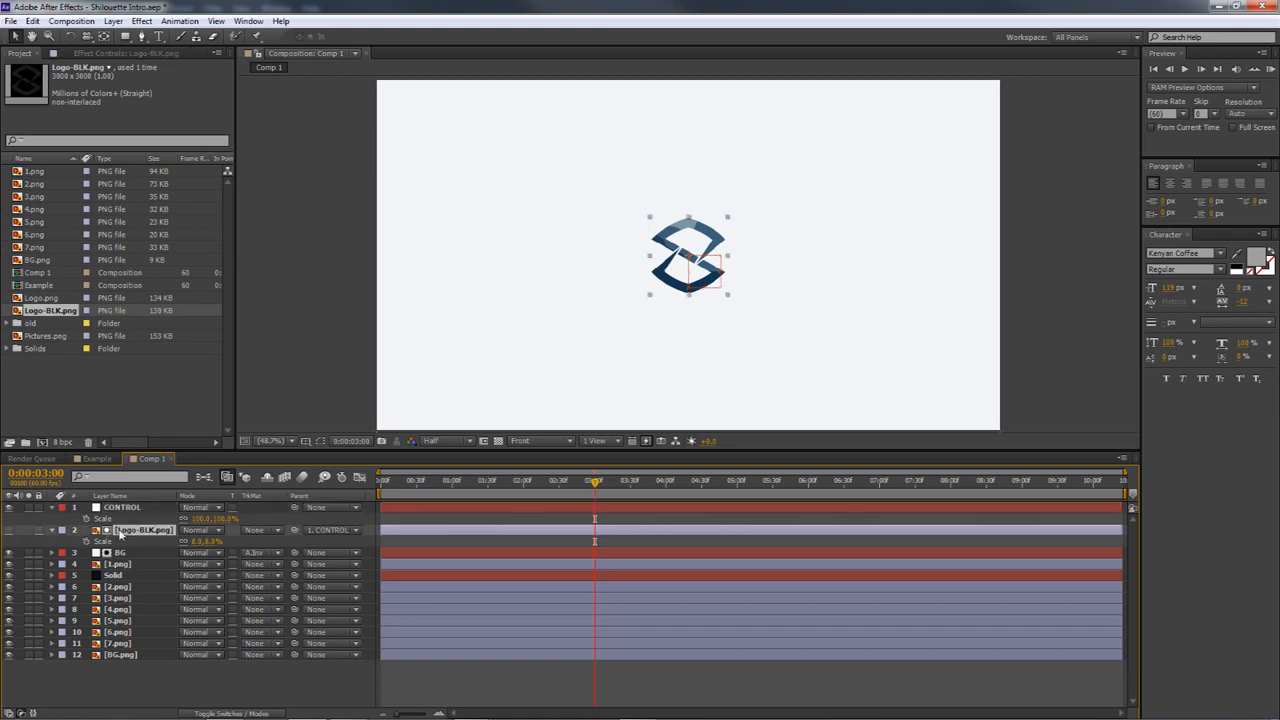
# Keyframe the CONTROL null's scale at 100% at 0:00:03:00 and about 9291% at 0:00:01:00
pyautogui.click(122, 510)
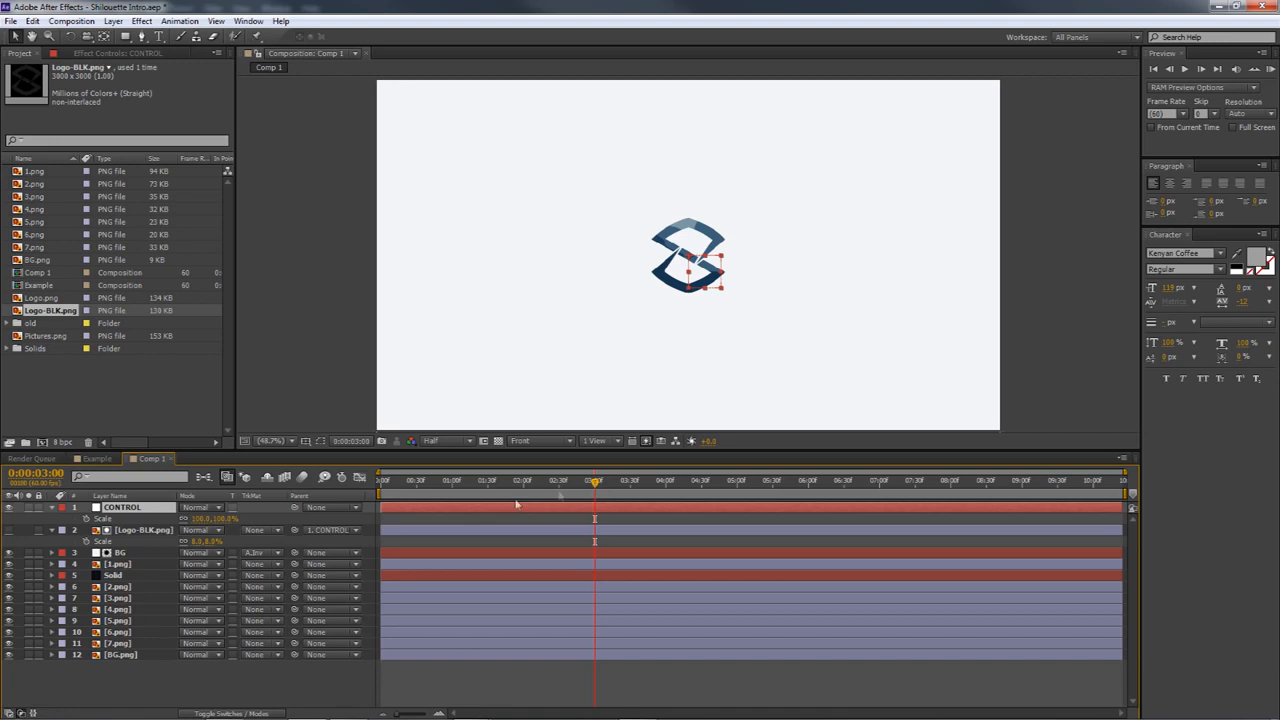
pyautogui.click(86, 518)
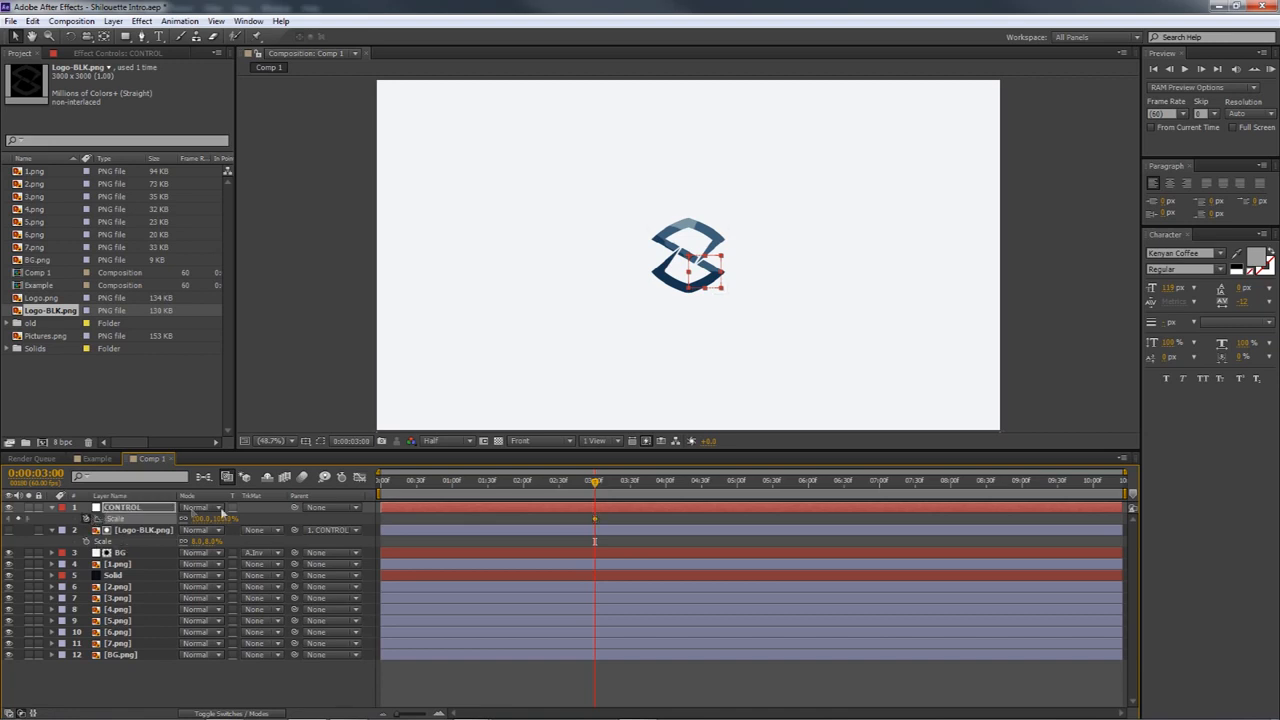
pyautogui.moveTo(595, 486); pyautogui.dragTo(454, 489)
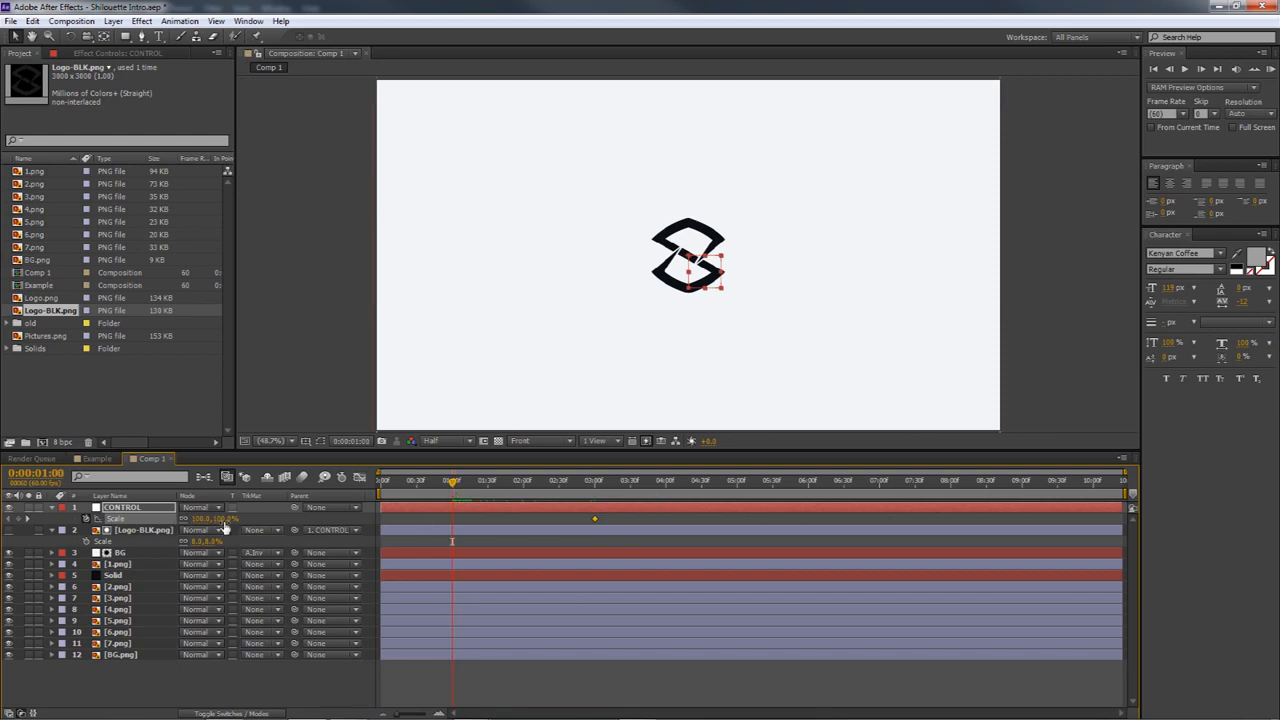
pyautogui.moveTo(220, 519); pyautogui.dragTo(395, 538)
pyautogui.moveTo(225, 521); pyautogui.dragTo(393, 521)
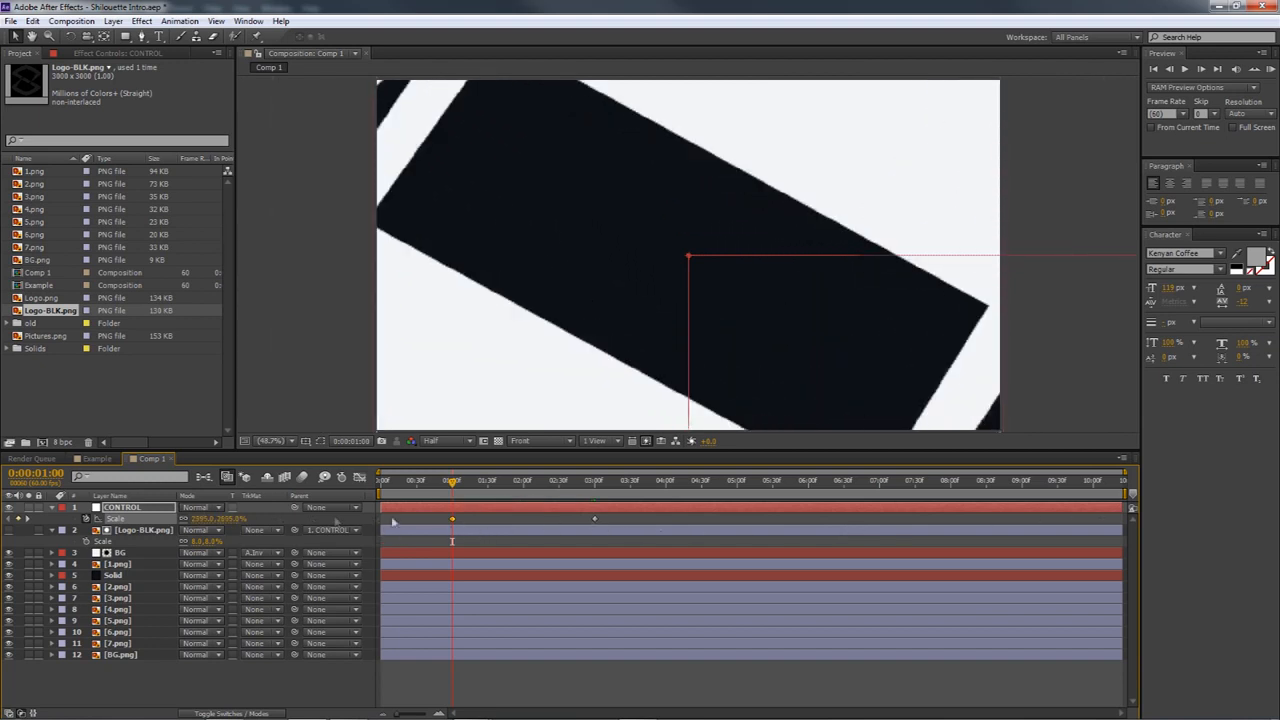
pyautogui.moveTo(215, 519); pyautogui.dragTo(1225, 516)
pyautogui.moveTo(192, 517); pyautogui.dragTo(296, 482)
pyautogui.moveTo(200, 524); pyautogui.dragTo(814, 516)
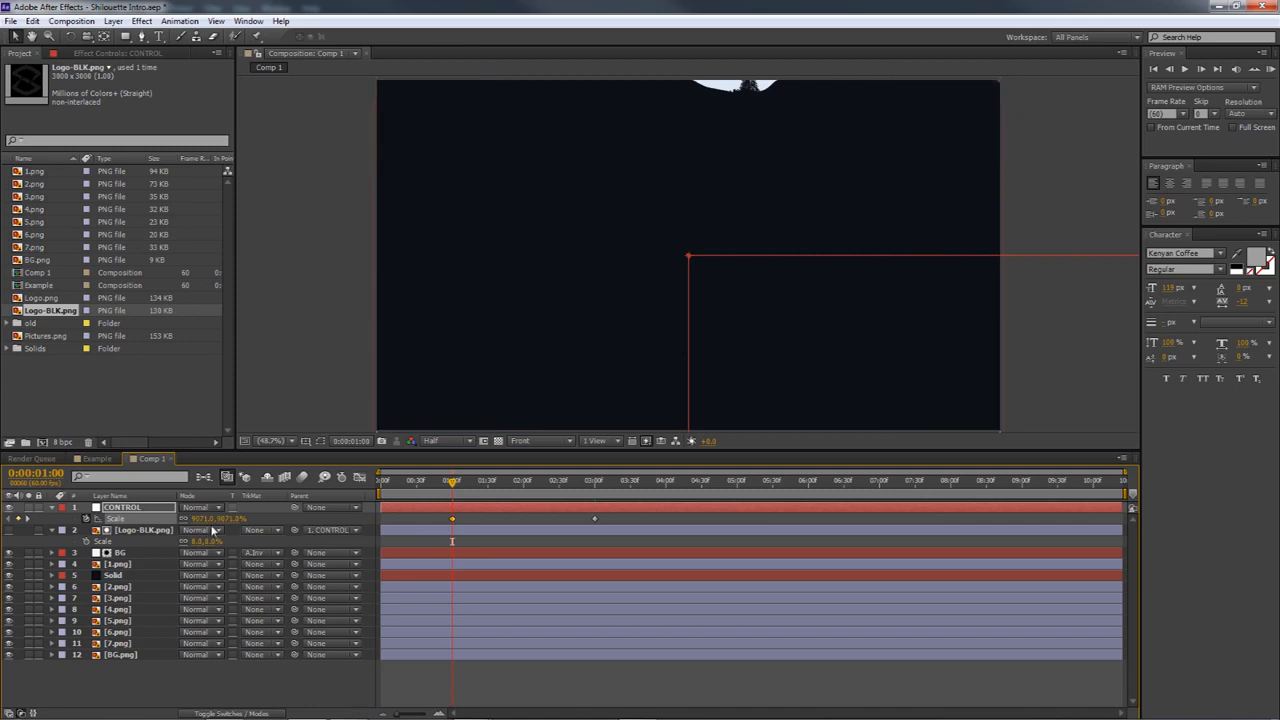
pyautogui.moveTo(354, 520); pyautogui.dragTo(353, 520)
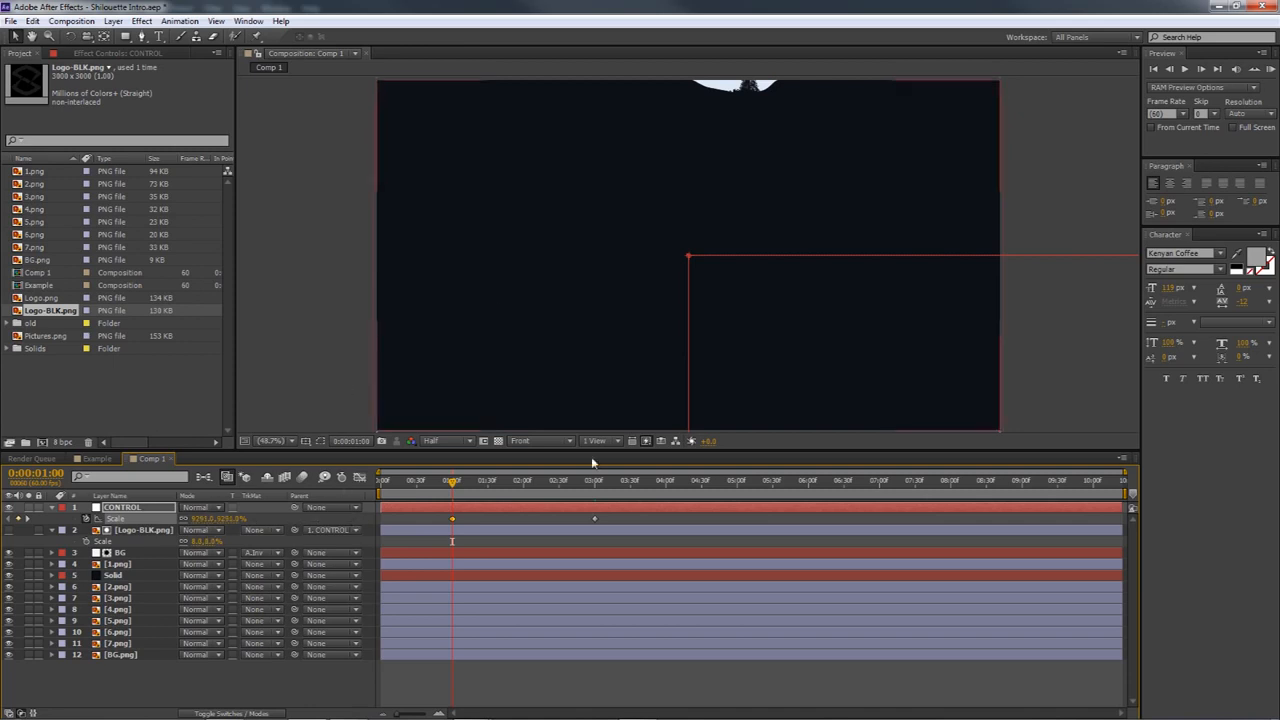
# Shift both CONTROL scale keyframes later so the last one sits at 0:00:04:45, and apply Easy Ease to them
pyautogui.moveTo(450, 486); pyautogui.dragTo(592, 510)
pyautogui.moveTo(436, 516); pyautogui.dragTo(679, 520)
pyautogui.moveTo(595, 482); pyautogui.dragTo(636, 492)
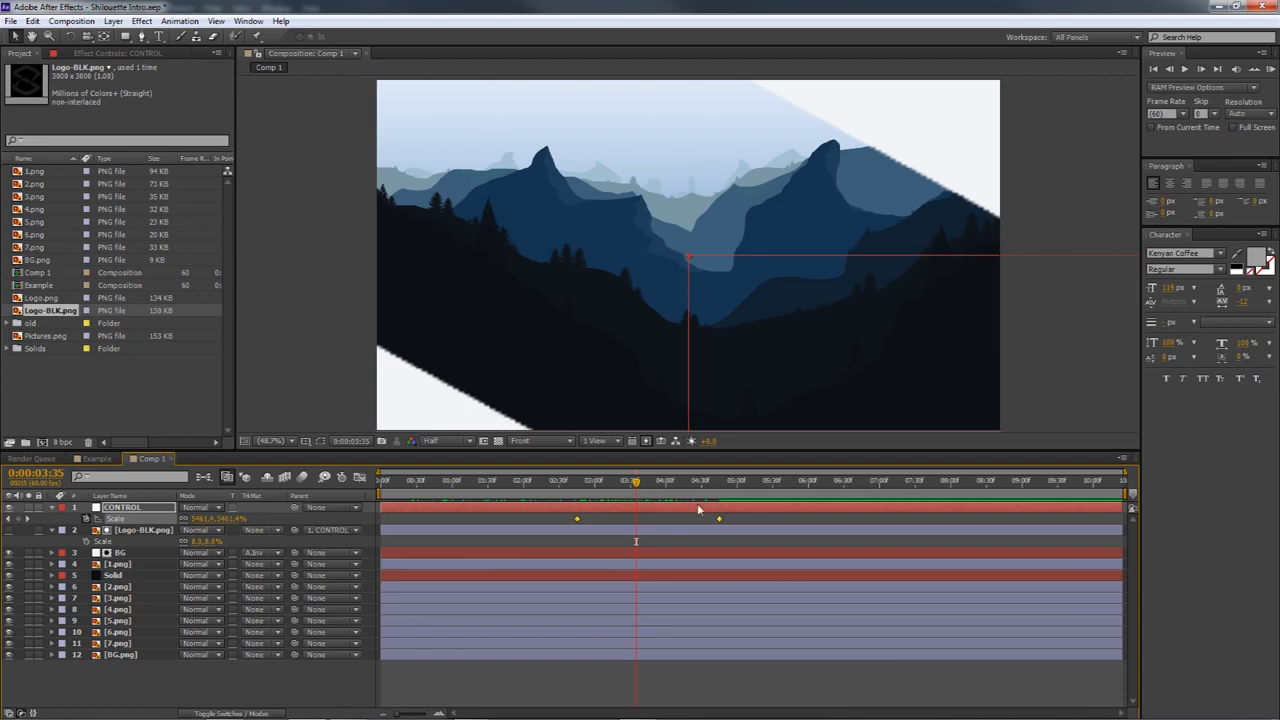
pyautogui.rightClick(724, 524)
pyautogui.moveTo(777, 675)
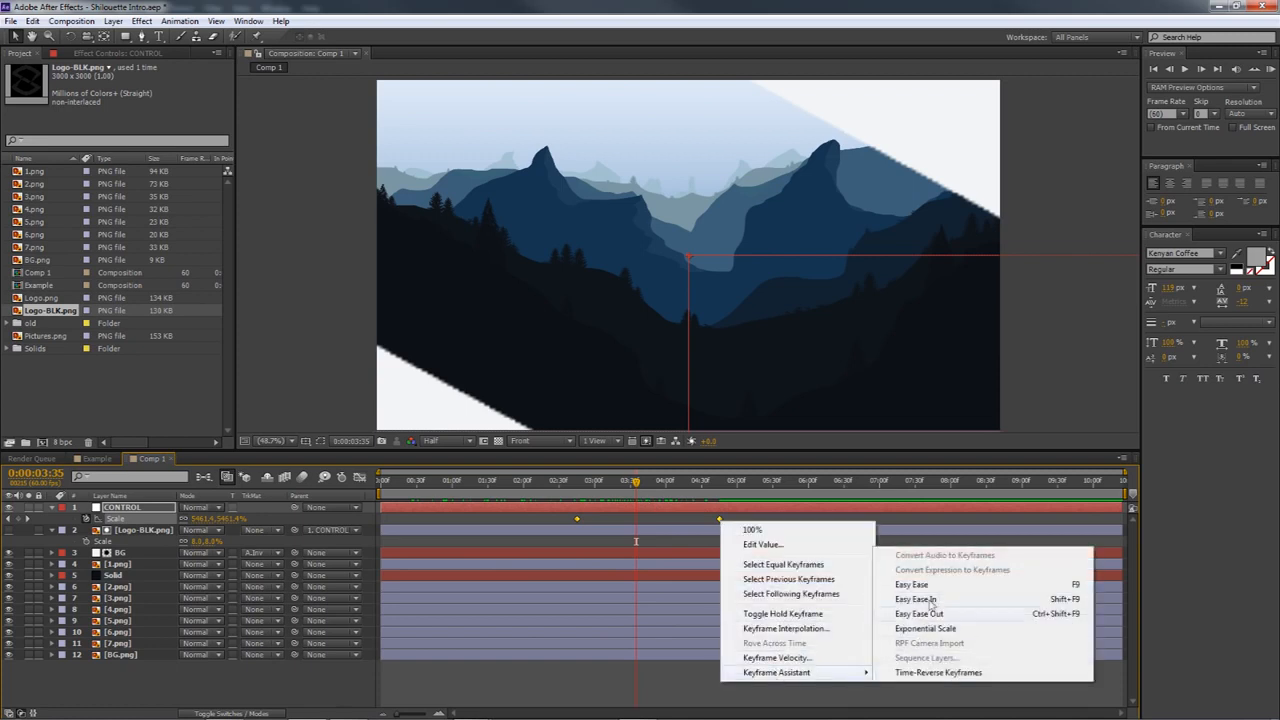
pyautogui.click(911, 584)
# Extend the ease handles of both scale keyframes toward the middle of the speed graph, giving a sharp central velocity peak
pyautogui.click(357, 478)
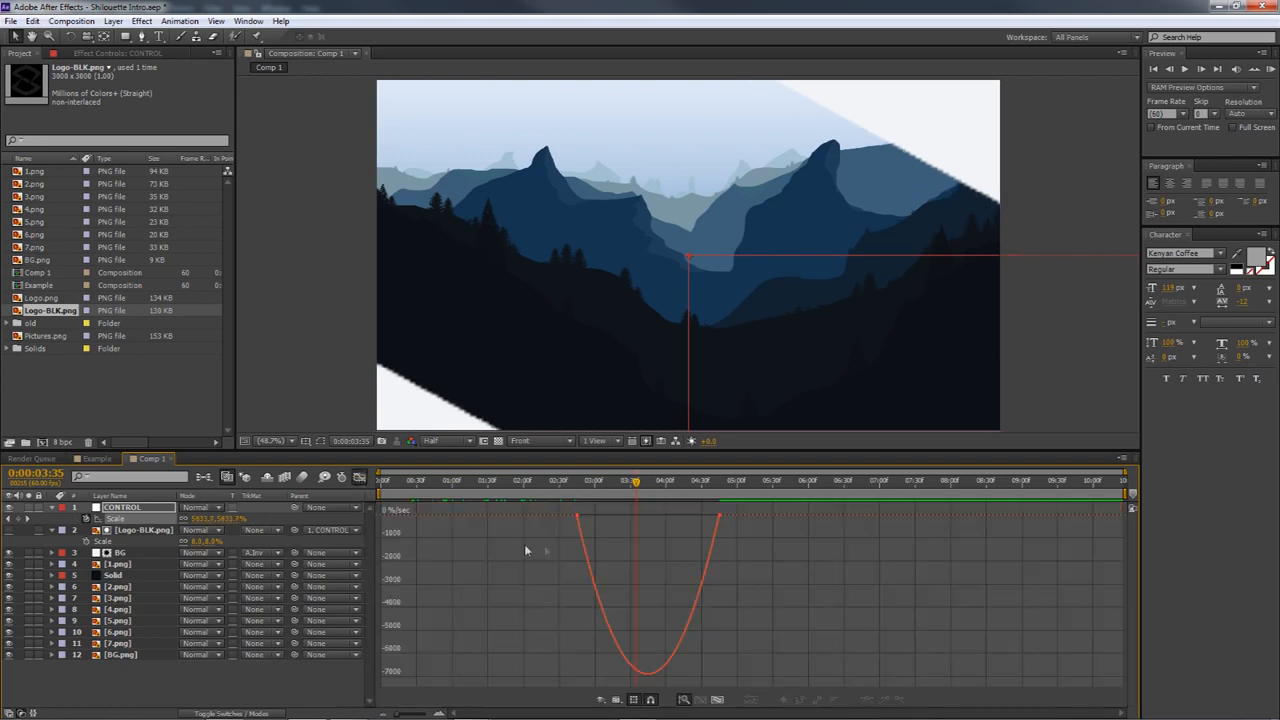
pyautogui.click(578, 516)
pyautogui.moveTo(601, 516); pyautogui.dragTo(657, 516)
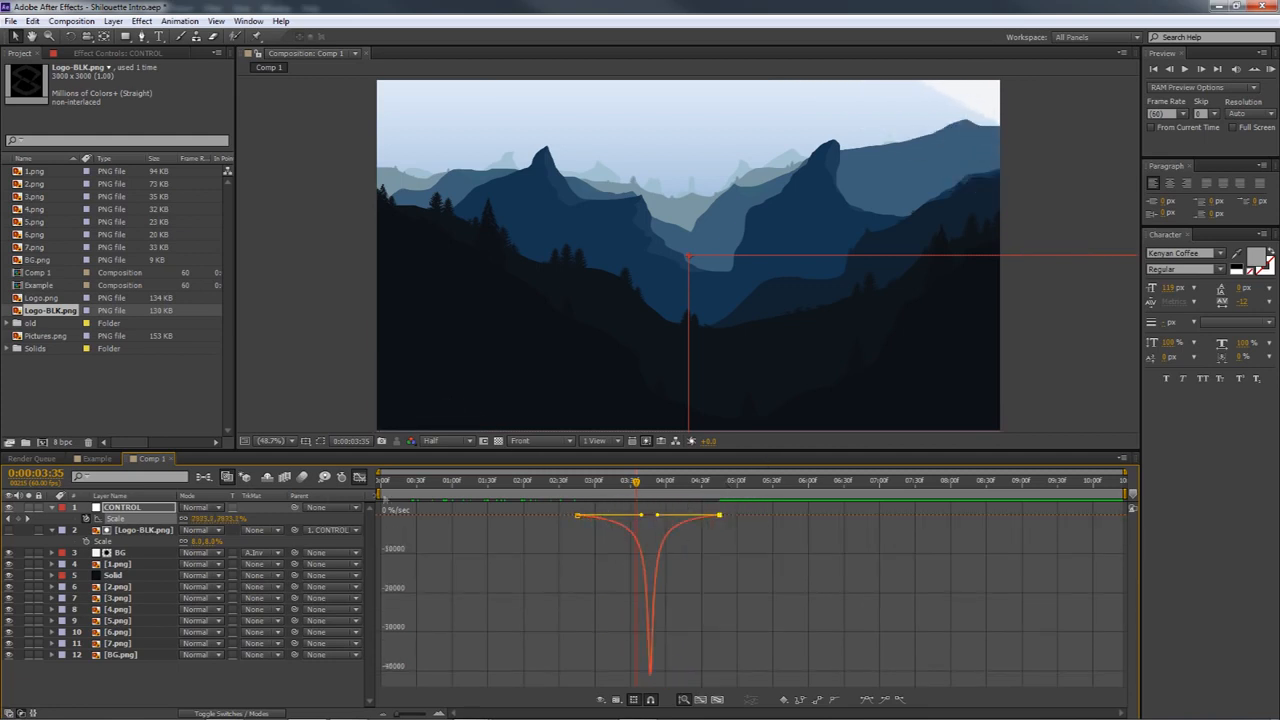
pyautogui.click(360, 478)
# Run a RAM preview of Comp 1 to check the logo cutout's eased scale animation
pyautogui.moveTo(438, 482); pyautogui.dragTo(470, 482)
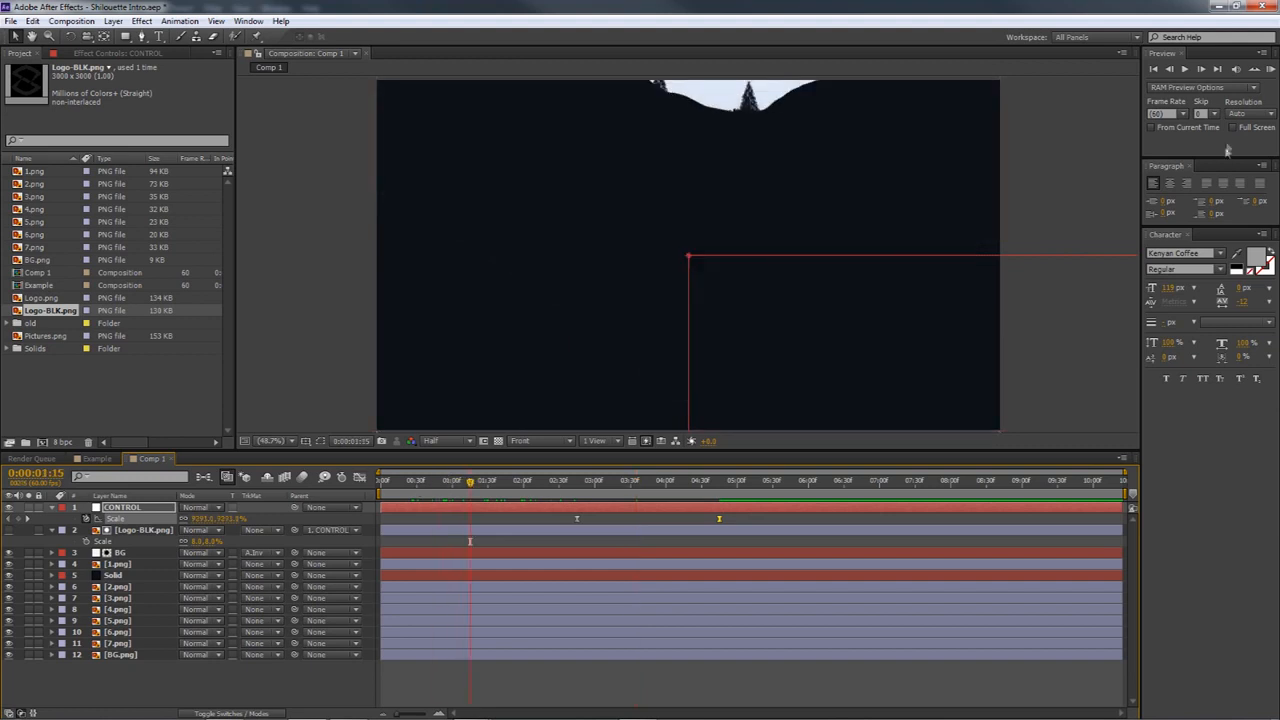
pyautogui.click(1270, 69)
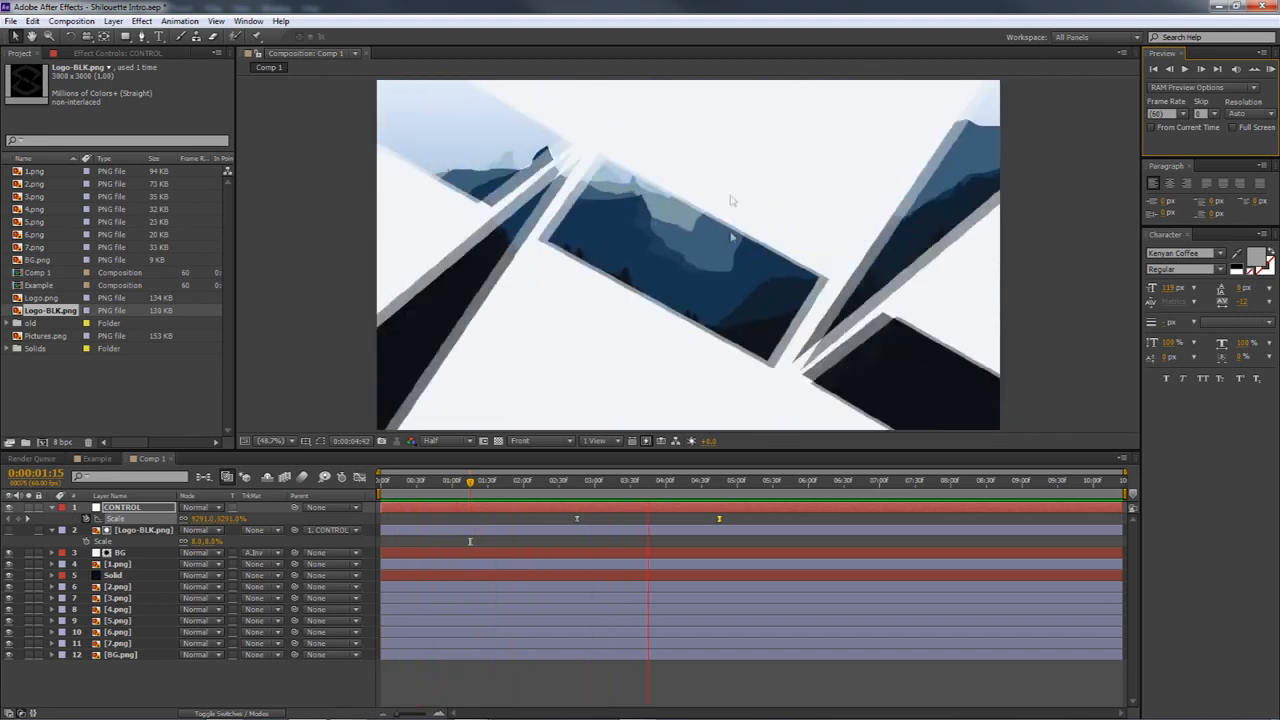
pyautogui.click(1263, 80)
# Add another Logo-BLK.png layer between CONTROL and the existing logo layer at 0:00:04:45 and rename it FILL
pyautogui.click(643, 482)
pyautogui.moveTo(658, 487); pyautogui.dragTo(719, 497)
pyautogui.moveTo(48, 313); pyautogui.dragTo(122, 527)
pyautogui.rightClick(123, 516)
pyautogui.click(116, 509)
pyautogui.rightClick(117, 530)
pyautogui.click(155, 524)
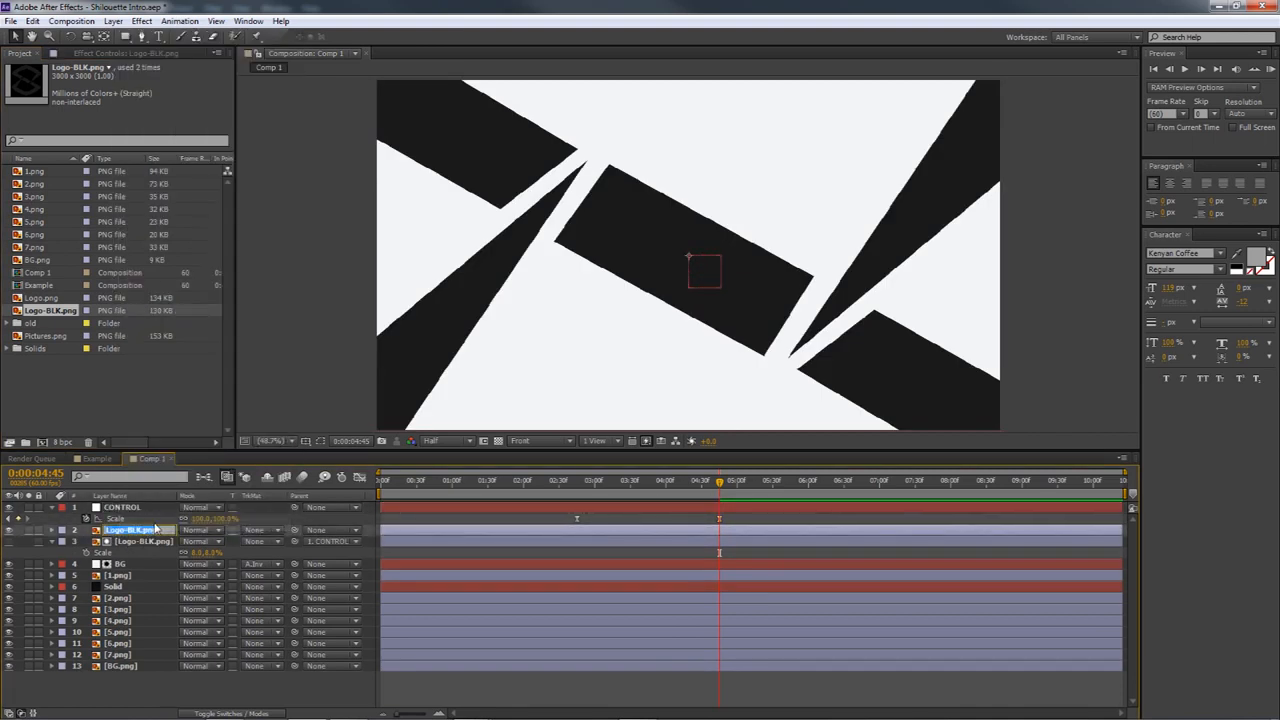
pyautogui.press('BackSpace')
pyautogui.press('Return')
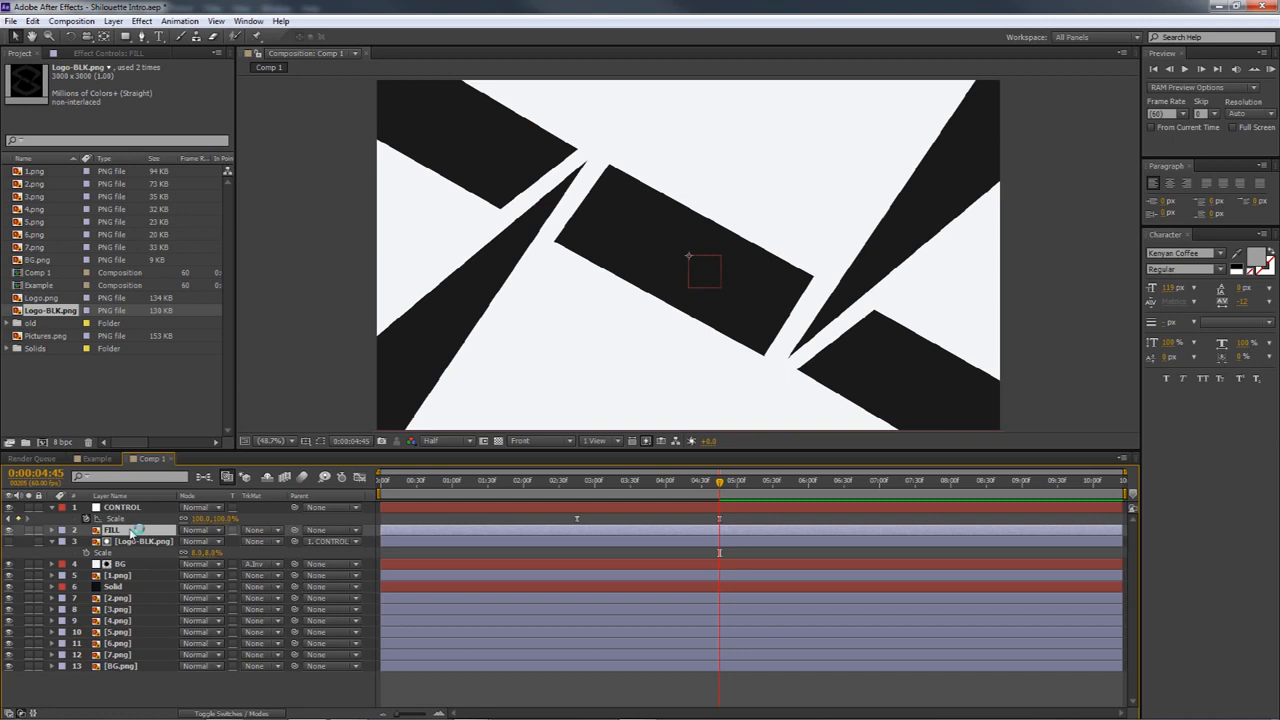
# Set the FILL layer's scale to 8% at 0:00:04:45 to match the logo cutout
pyautogui.moveTo(720, 484)
pyautogui.mouseDown()
pyautogui.moveTo(633, 492)
pyautogui.moveTo(720, 496)
pyautogui.mouseUp()
pyautogui.press('s')
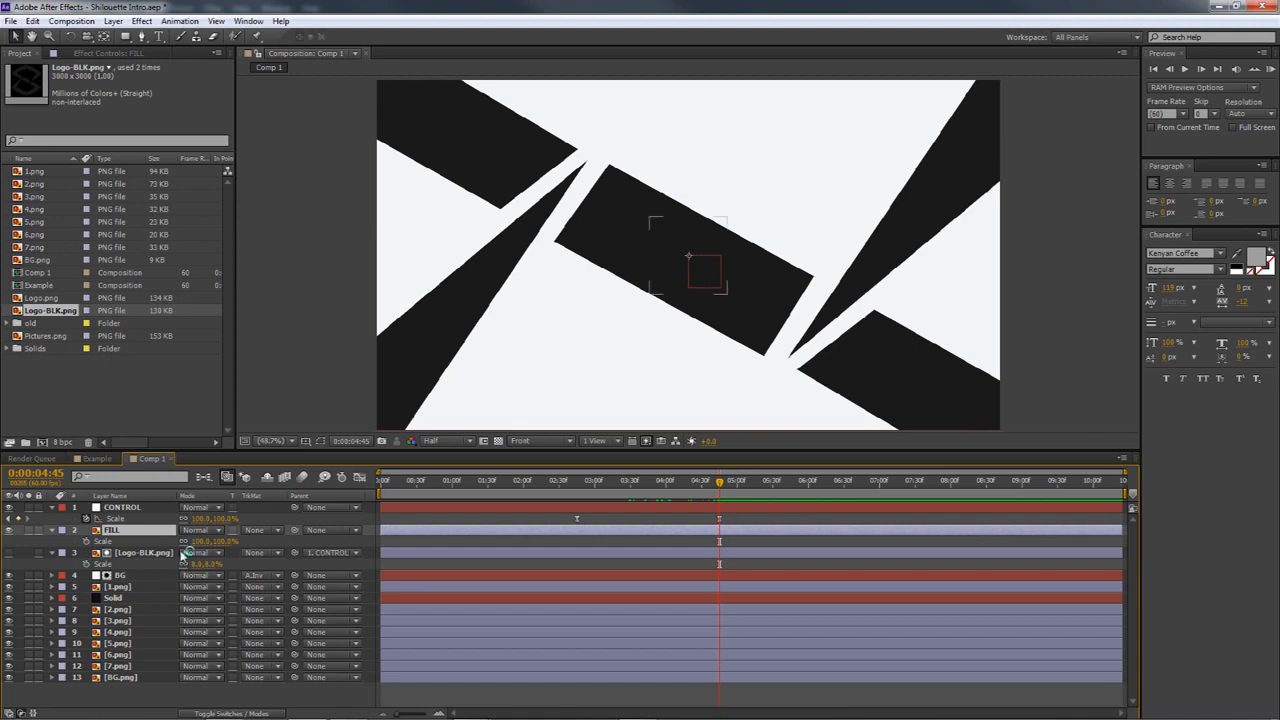
pyautogui.click(198, 541)
pyautogui.write('0')
pyautogui.press('Return')
# Parent the FILL layer to the Logo-BLK.png matte layer with the playhead at 0:00:04:45
pyautogui.moveTo(716, 487)
pyautogui.mouseDown()
pyautogui.moveTo(702, 484)
pyautogui.moveTo(720, 500)
pyautogui.moveTo(686, 501)
pyautogui.moveTo(721, 504)
pyautogui.mouseUp()
pyautogui.click(136, 531)
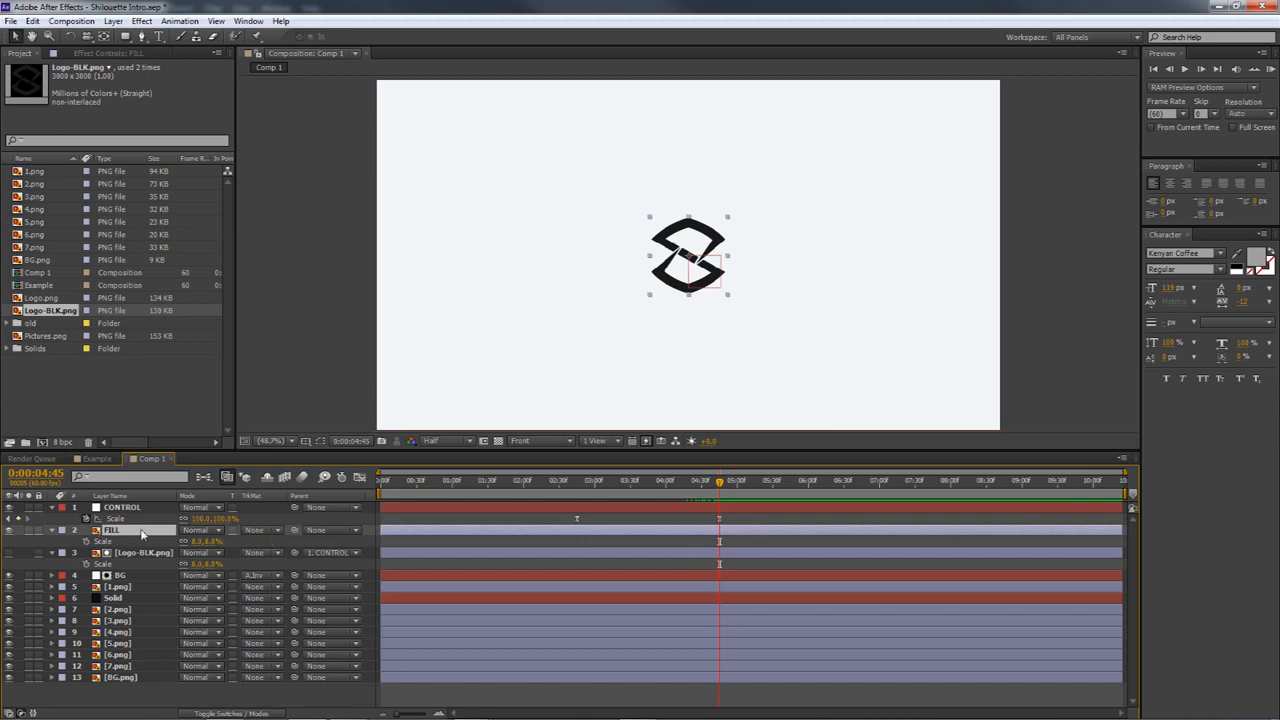
pyautogui.moveTo(294, 530); pyautogui.dragTo(167, 555)
# Compare the FILL layer with the logo cutout mid-animation by toggling its visibility, leaving it shown
pyautogui.moveTo(722, 485); pyautogui.dragTo(659, 488)
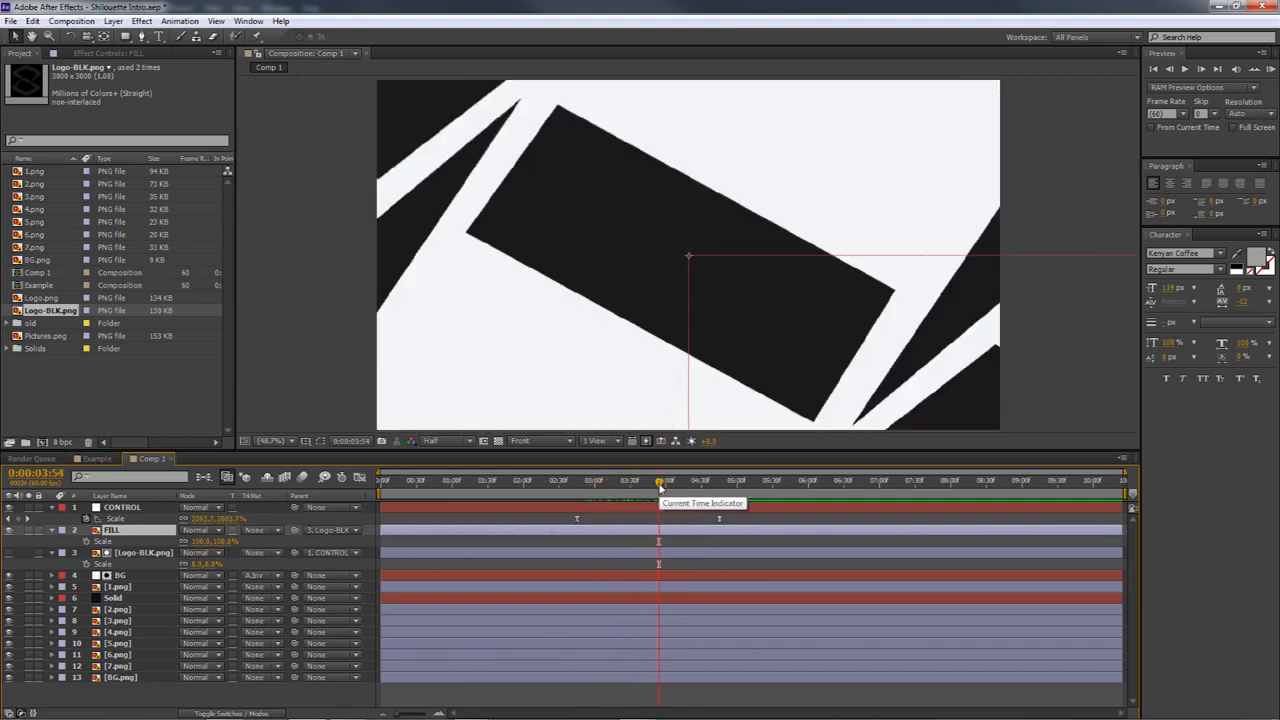
pyautogui.click(10, 534)
pyautogui.moveTo(659, 482)
pyautogui.mouseDown()
pyautogui.moveTo(623, 484)
pyautogui.moveTo(690, 487)
pyautogui.moveTo(674, 484)
pyautogui.mouseUp()
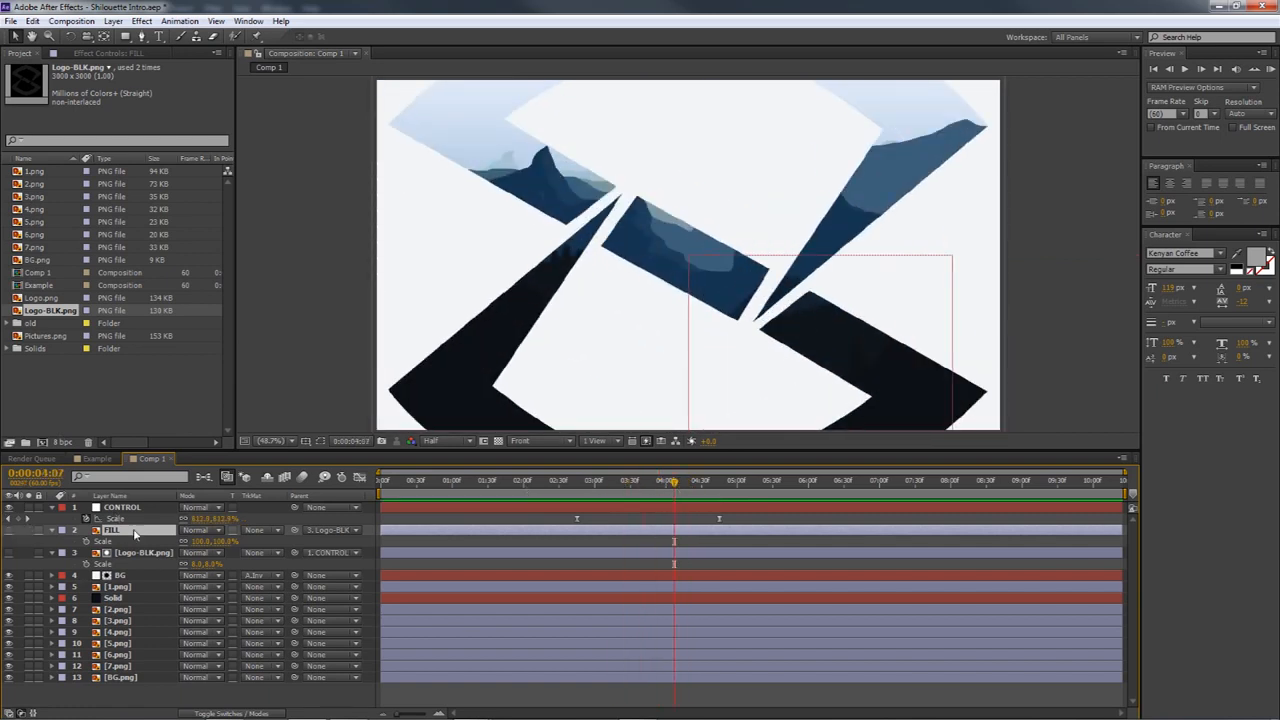
pyautogui.click(10, 531)
pyautogui.click(10, 531)
pyautogui.click(10, 531)
pyautogui.click(10, 531)
pyautogui.click(10, 531)
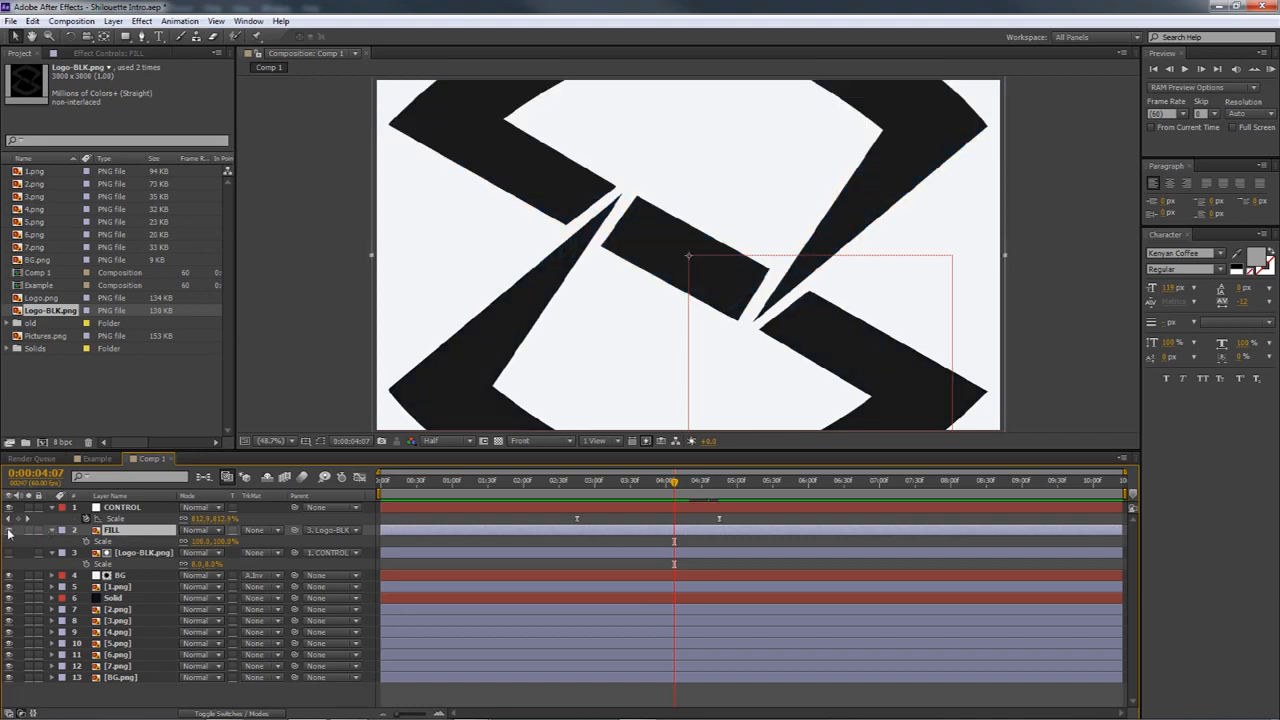
# Keyframe the FILL layer's opacity at 100% at 0:00:04:45 and about 17% at 0:00:04:12
pyautogui.moveTo(674, 484); pyautogui.dragTo(720, 498)
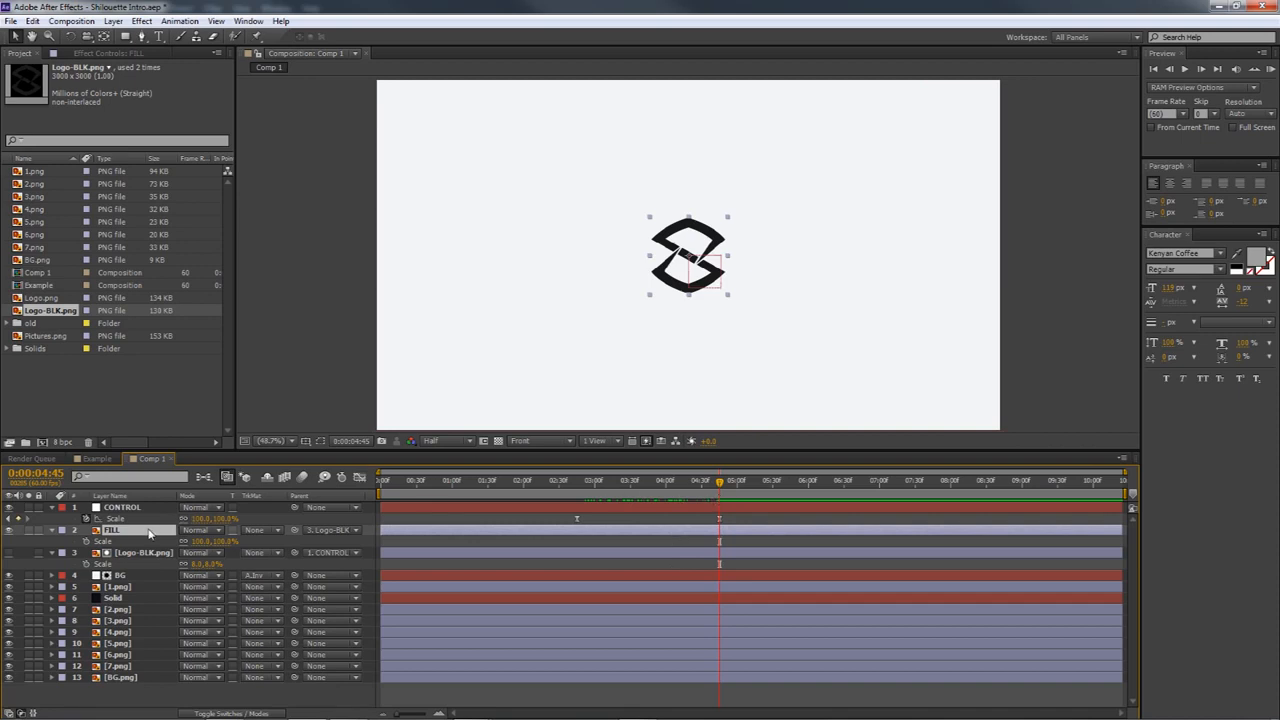
pyautogui.press('t')
pyautogui.click(86, 541)
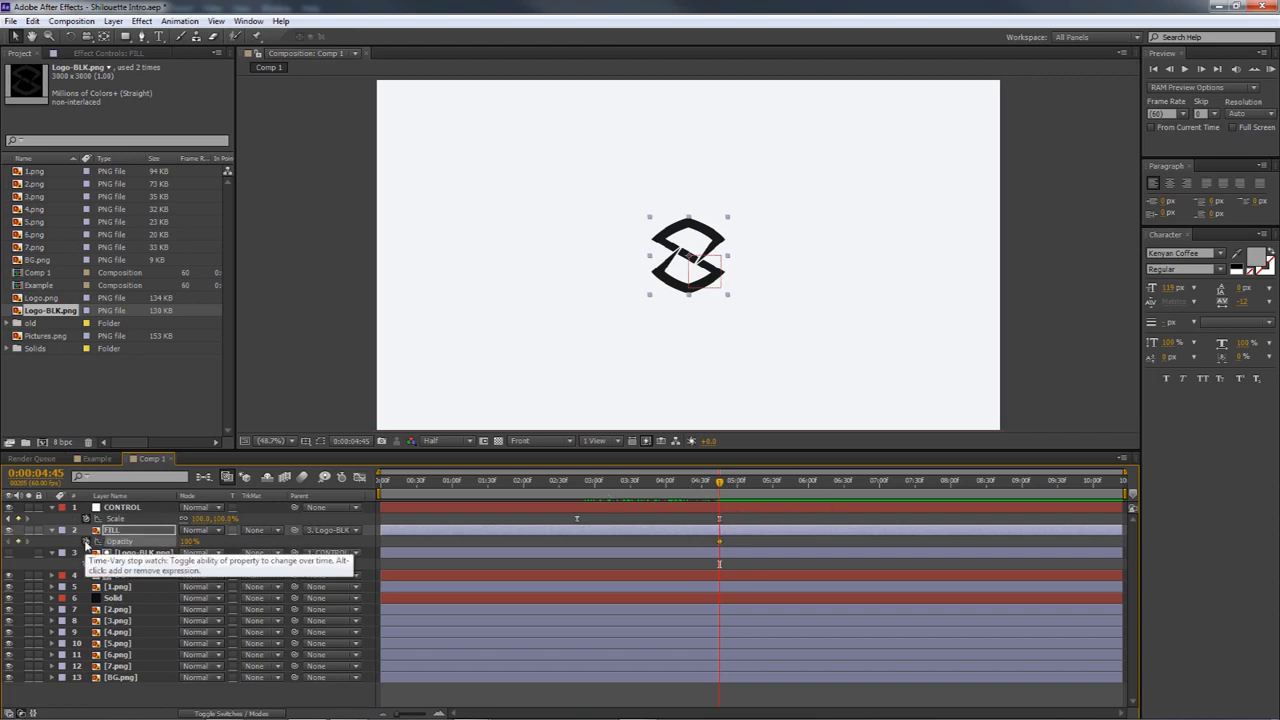
pyautogui.moveTo(719, 484); pyautogui.dragTo(680, 500)
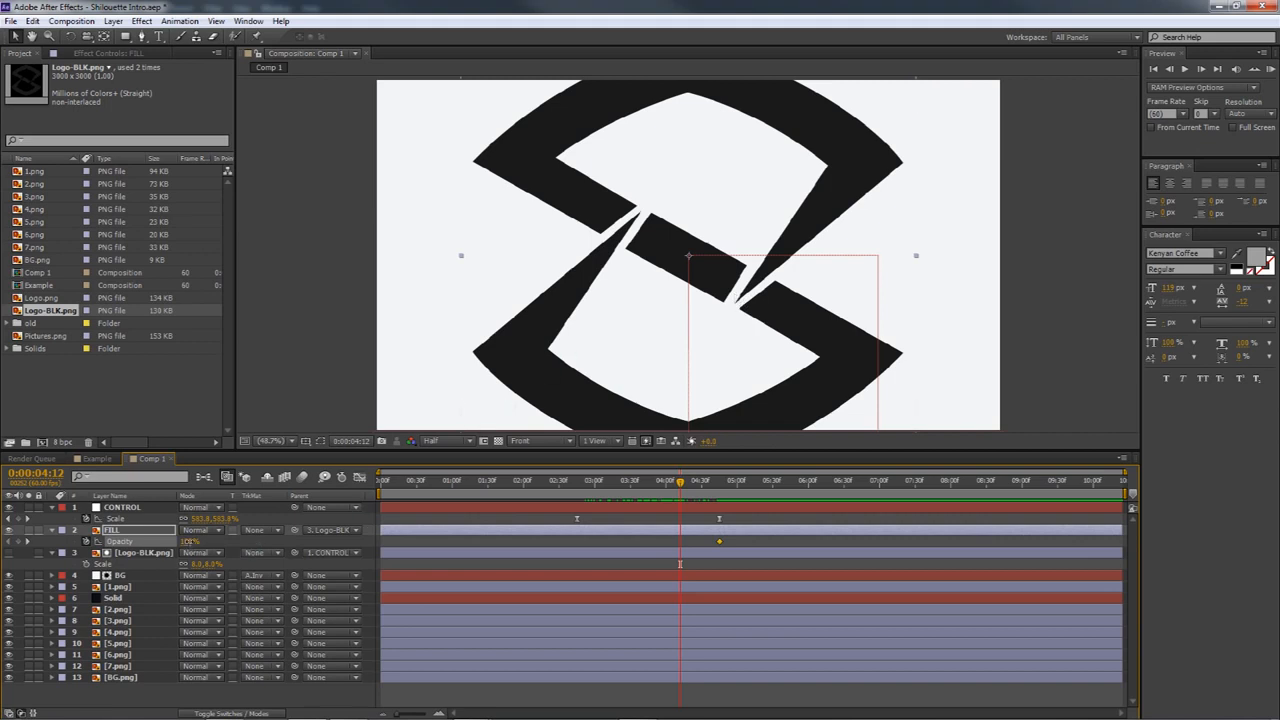
pyautogui.moveTo(188, 541); pyautogui.dragTo(160, 541)
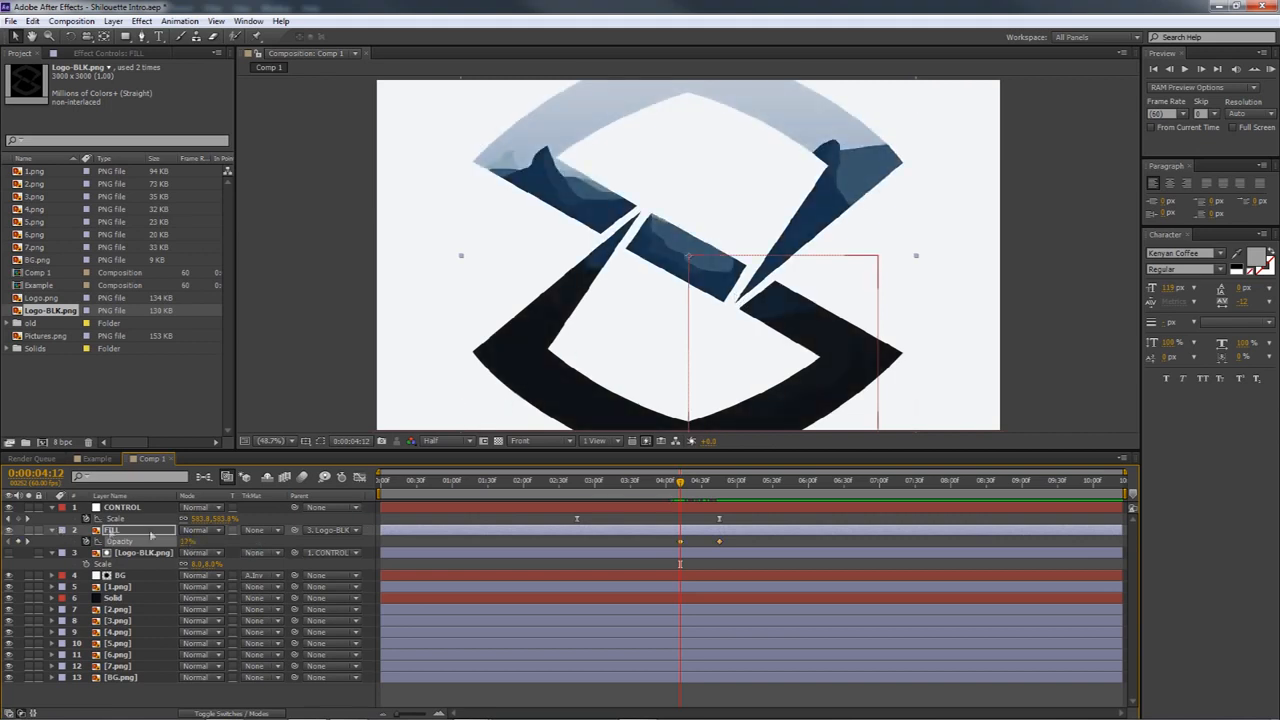
# Scrub through the FILL layer's fade and run a RAM preview of Comp 1
pyautogui.moveTo(681, 484); pyautogui.dragTo(684, 484)
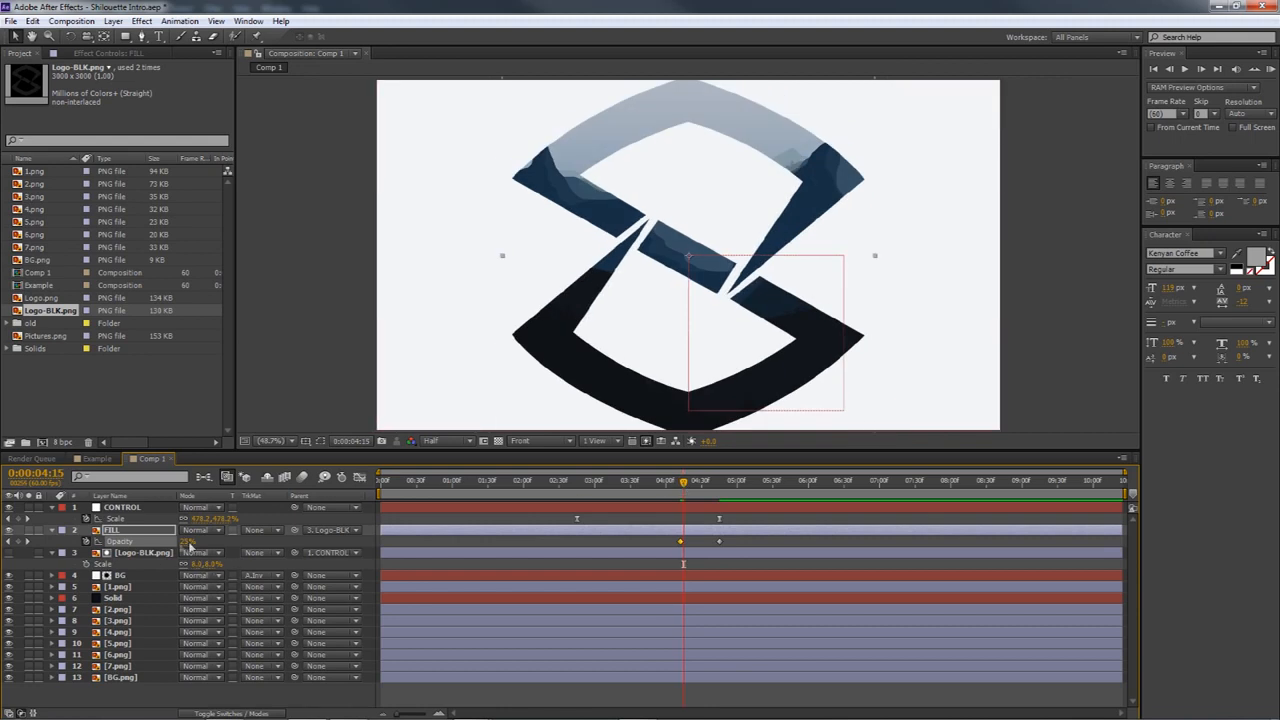
pyautogui.click(677, 484)
pyautogui.moveTo(684, 487); pyautogui.dragTo(730, 497)
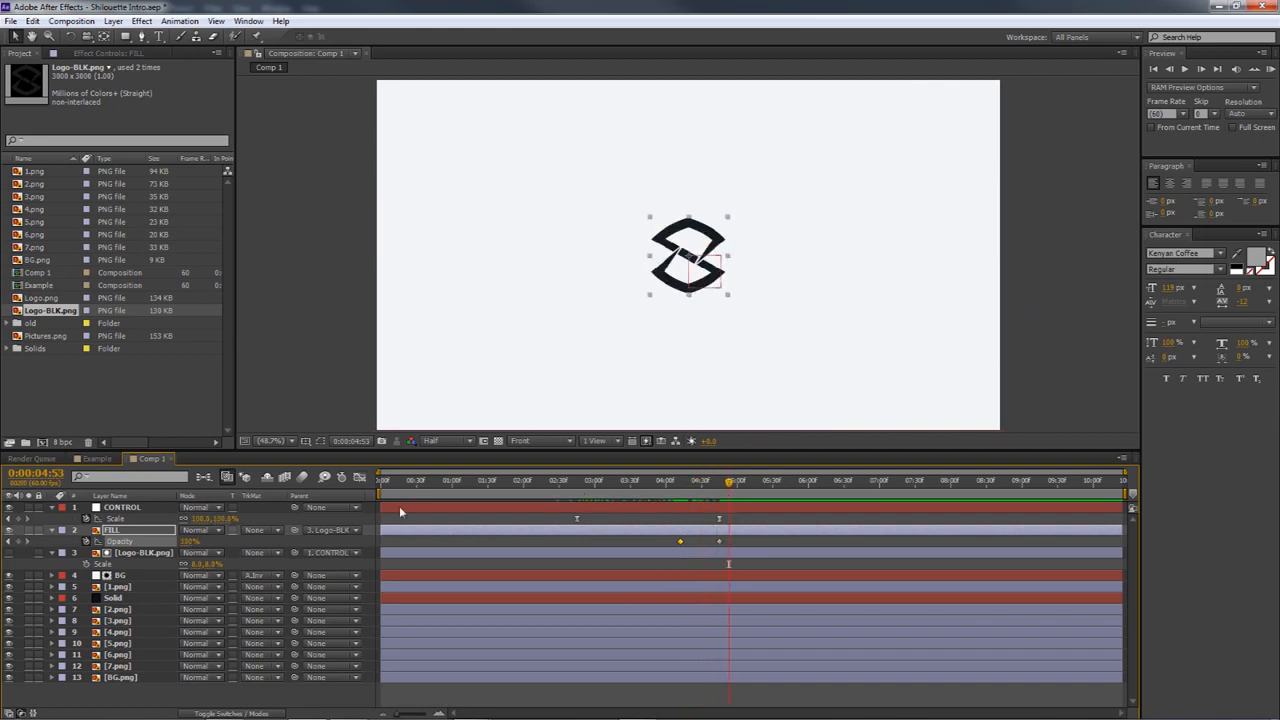
pyautogui.click(1269, 69)
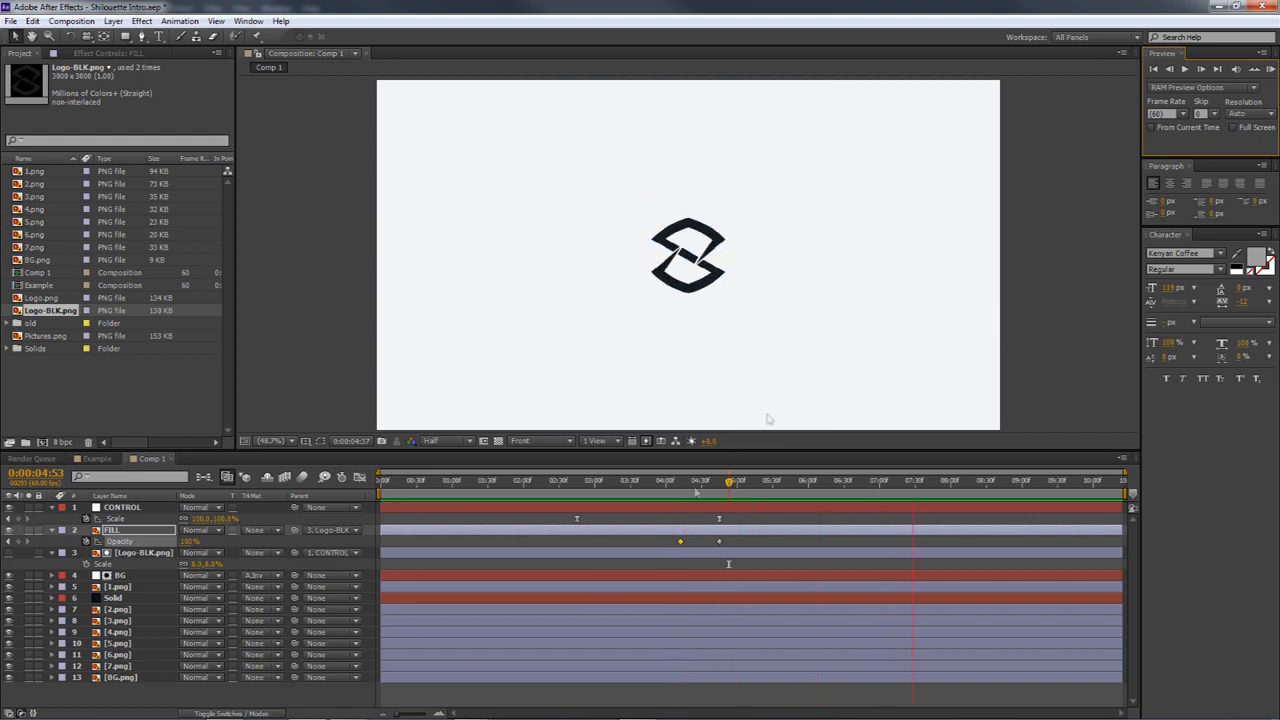
pyautogui.press('space')
# Add Comp 1 to the render queue after returning the playhead to 0:00:01:10
pyautogui.moveTo(686, 489); pyautogui.dragTo(465, 486)
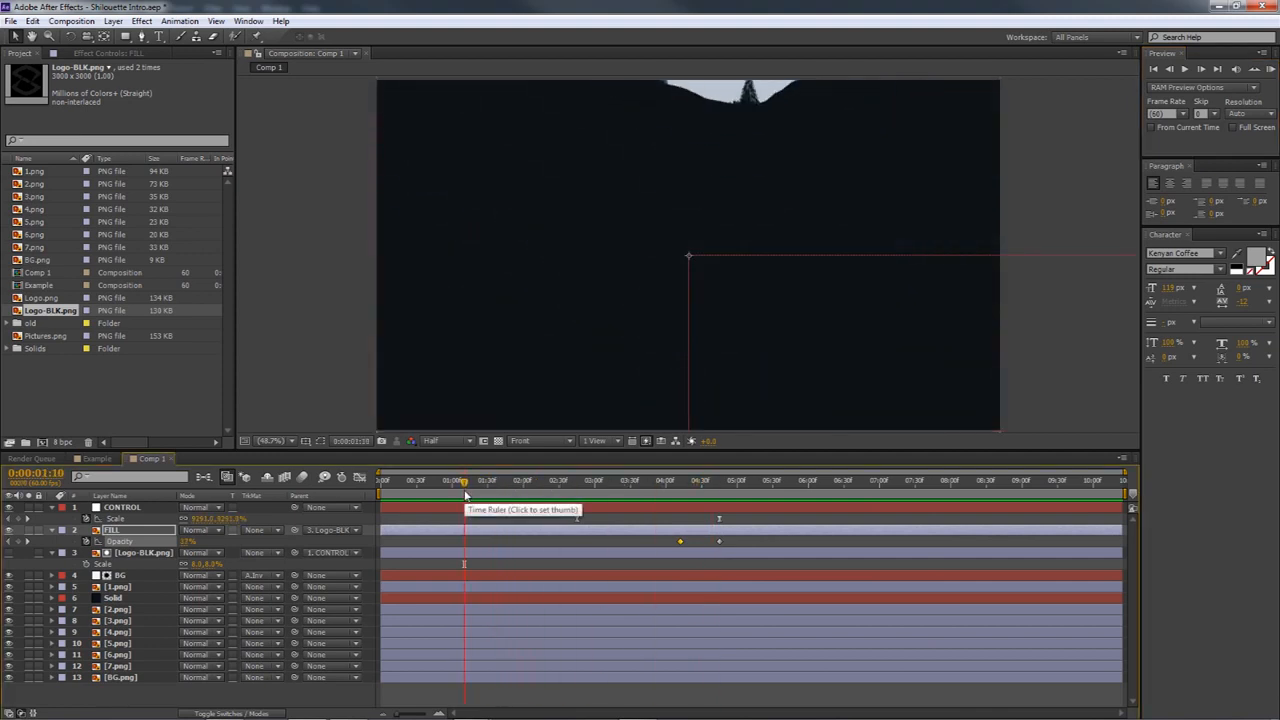
pyautogui.click(88, 21)
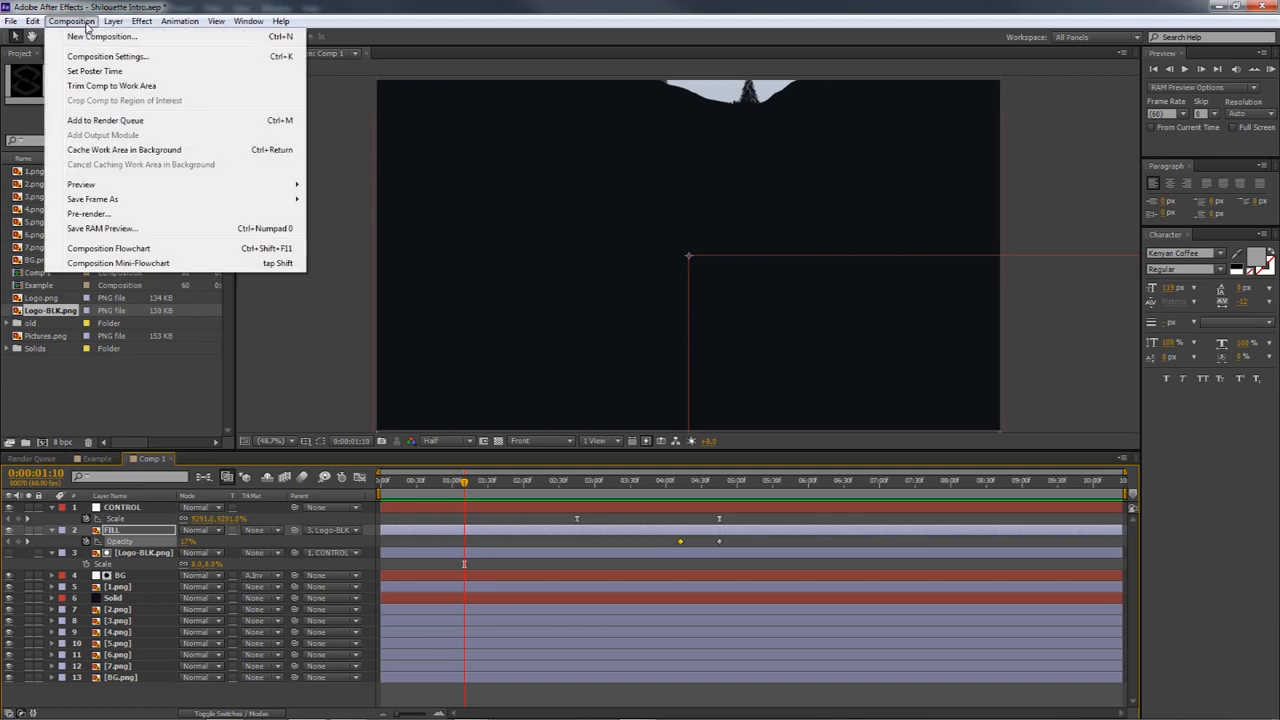
pyautogui.click(100, 121)
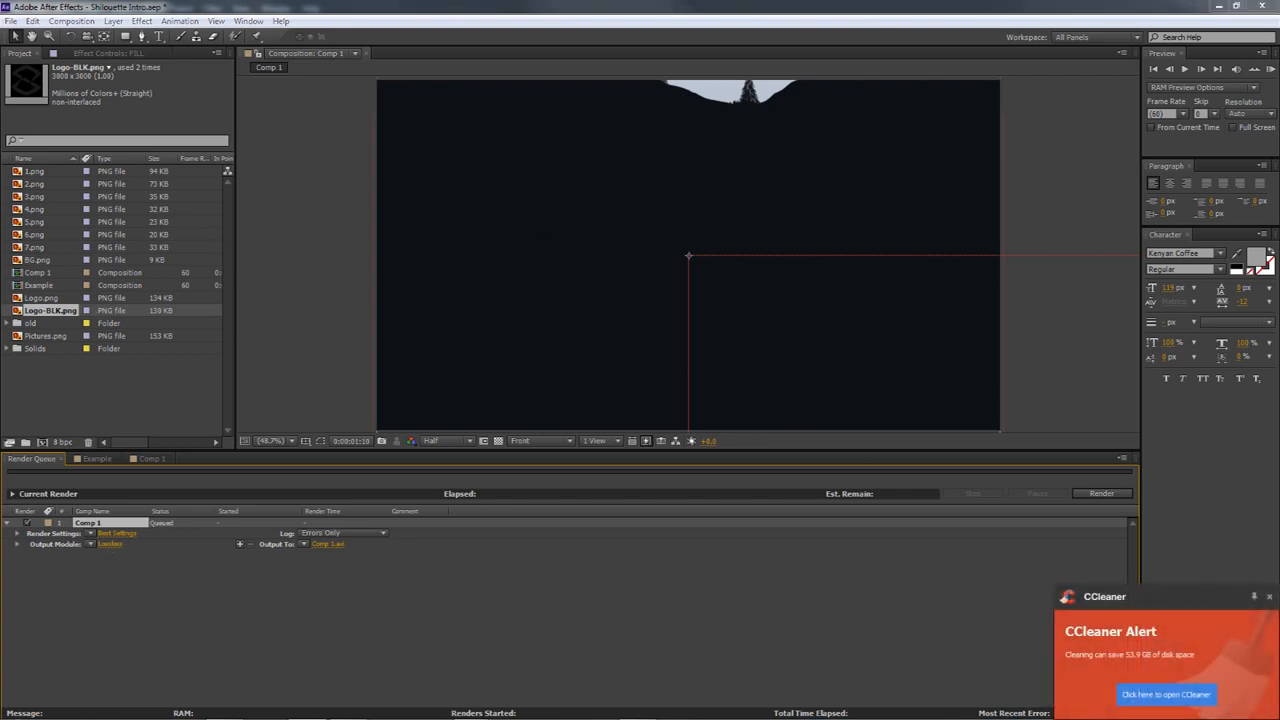
# Dismiss the CCleaner alert and accept AVI with RGB channels in the output module settings for the queued Comp 1
pyautogui.click(1269, 596)
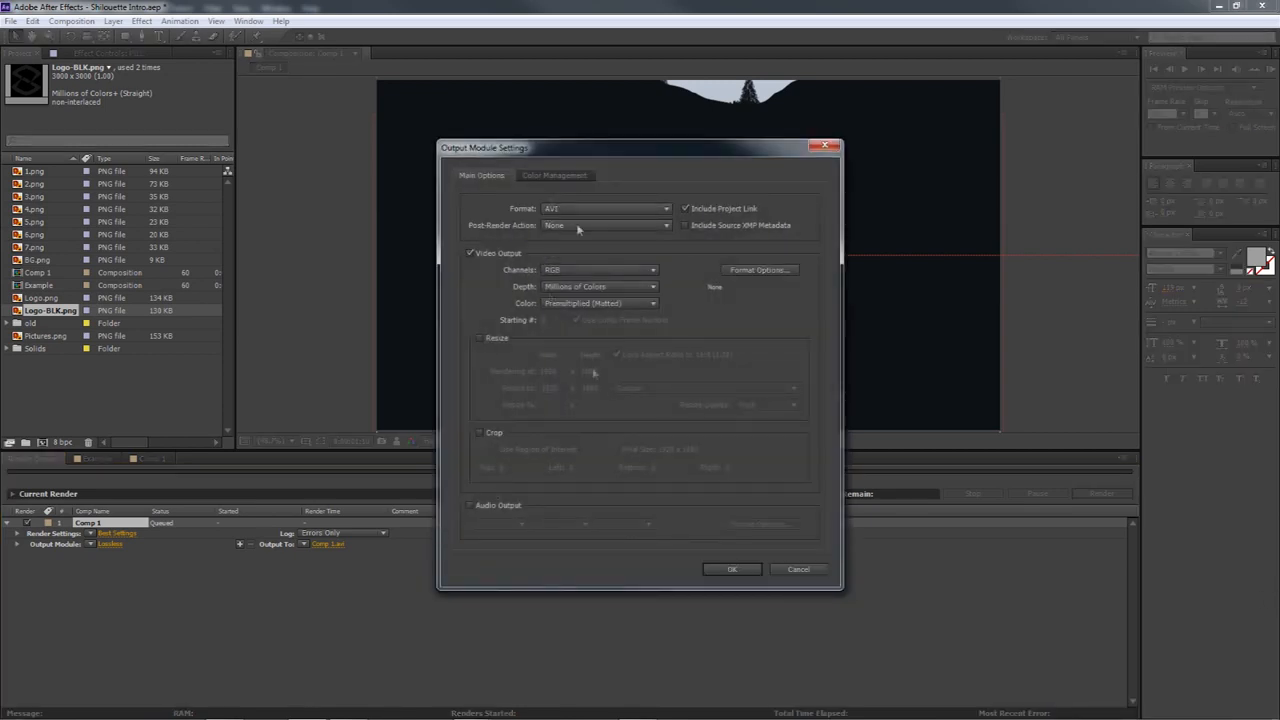
pyautogui.click(739, 570)
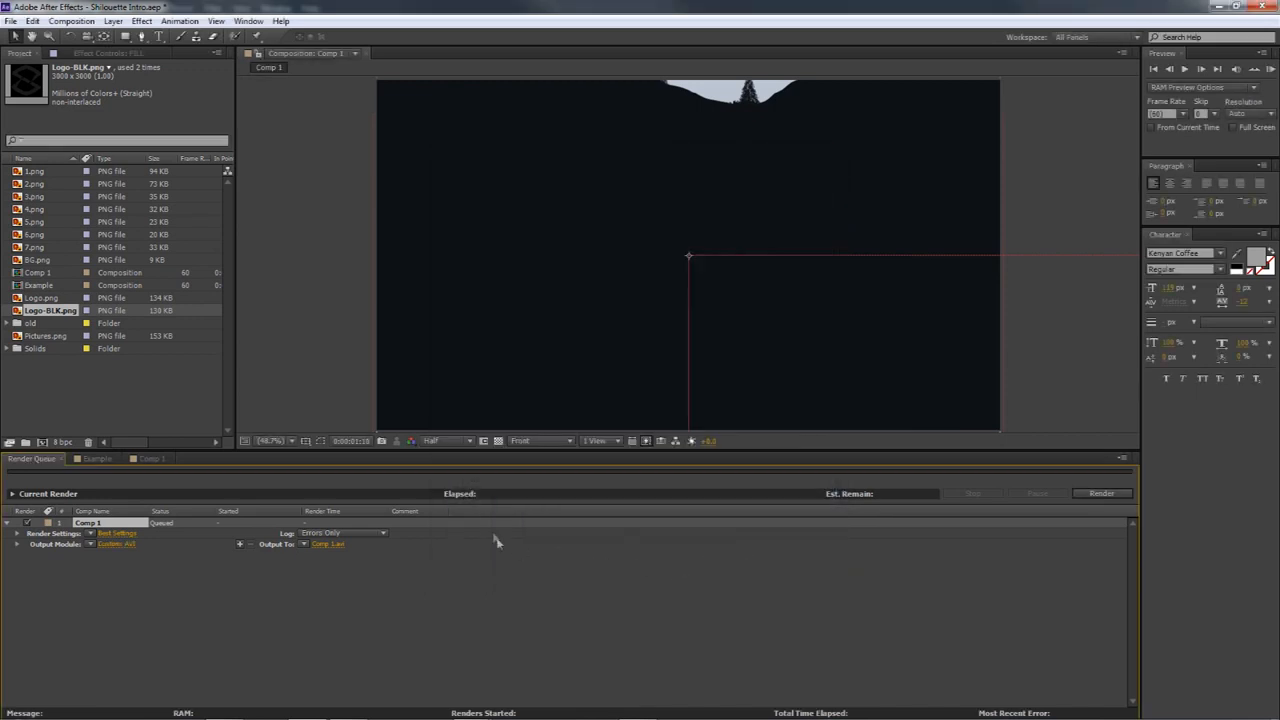
# Return to the Comp 1 timeline and scrub between about 0:00:02:30 and 0:00:04:42 to examine the logo cutout's shrink and FILL layer's fade
pyautogui.click(148, 458)
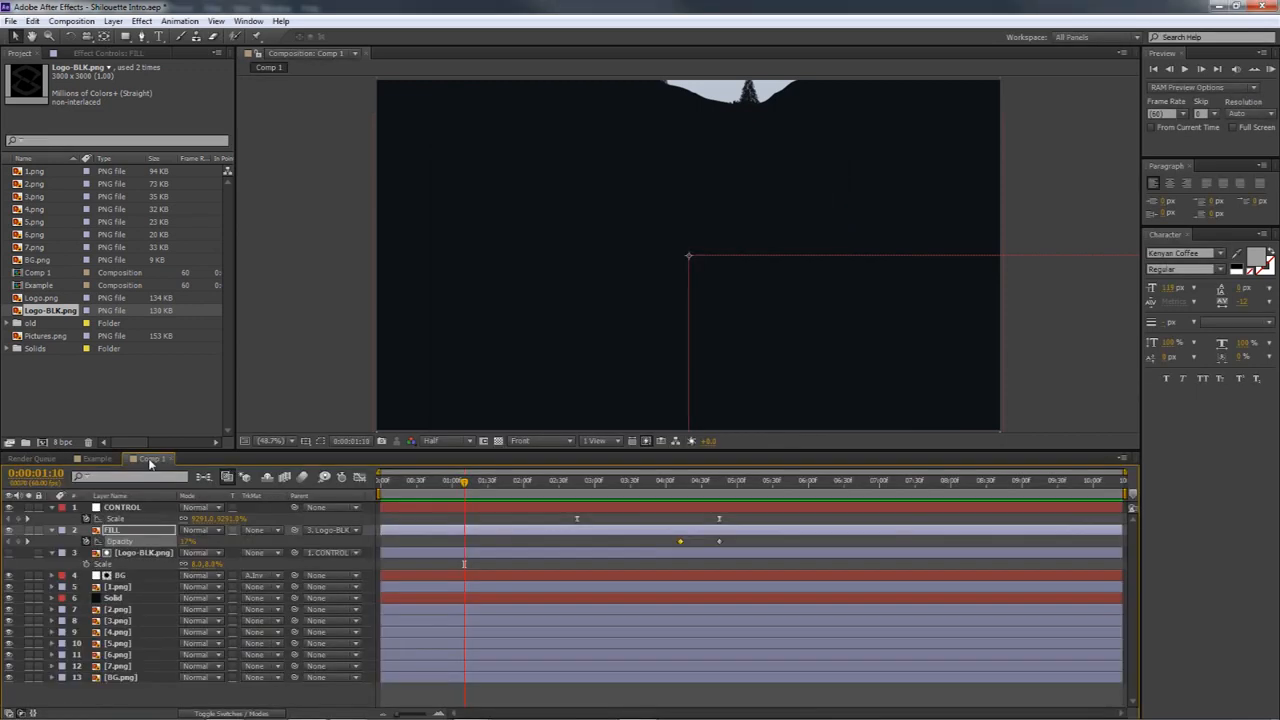
pyautogui.moveTo(383, 490); pyautogui.dragTo(679, 496)
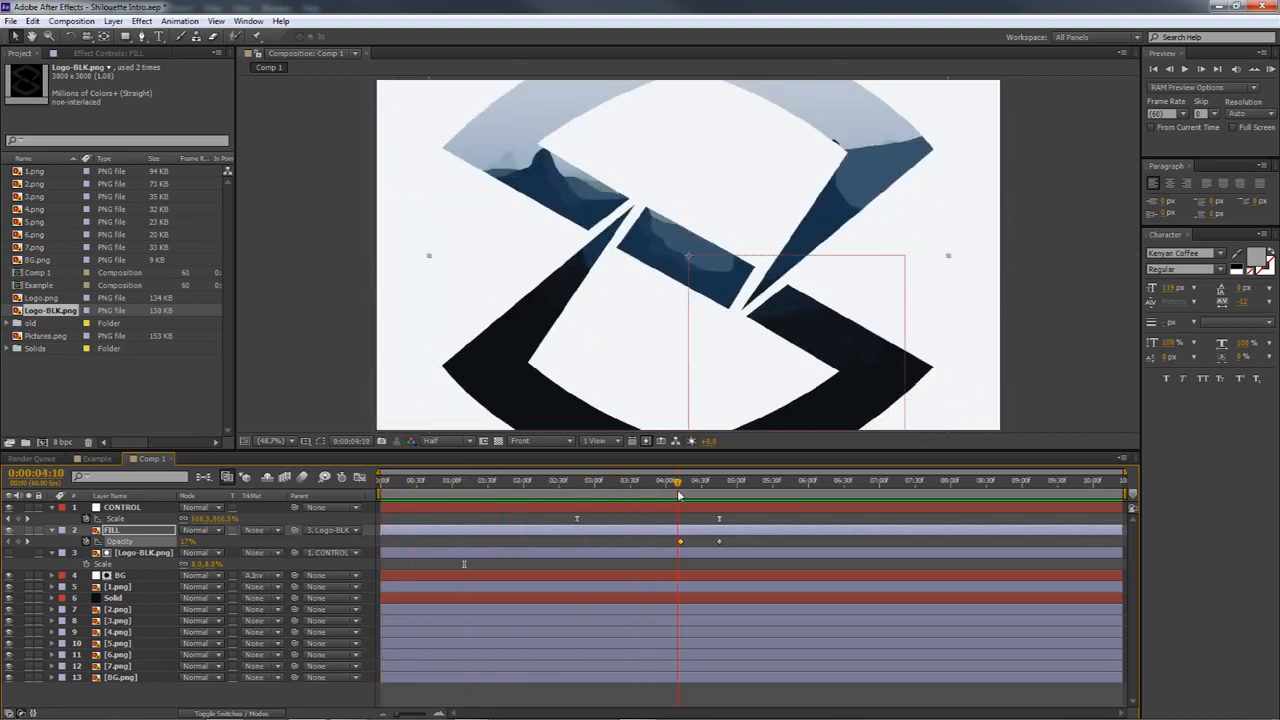
pyautogui.moveTo(679, 496); pyautogui.dragTo(717, 494)
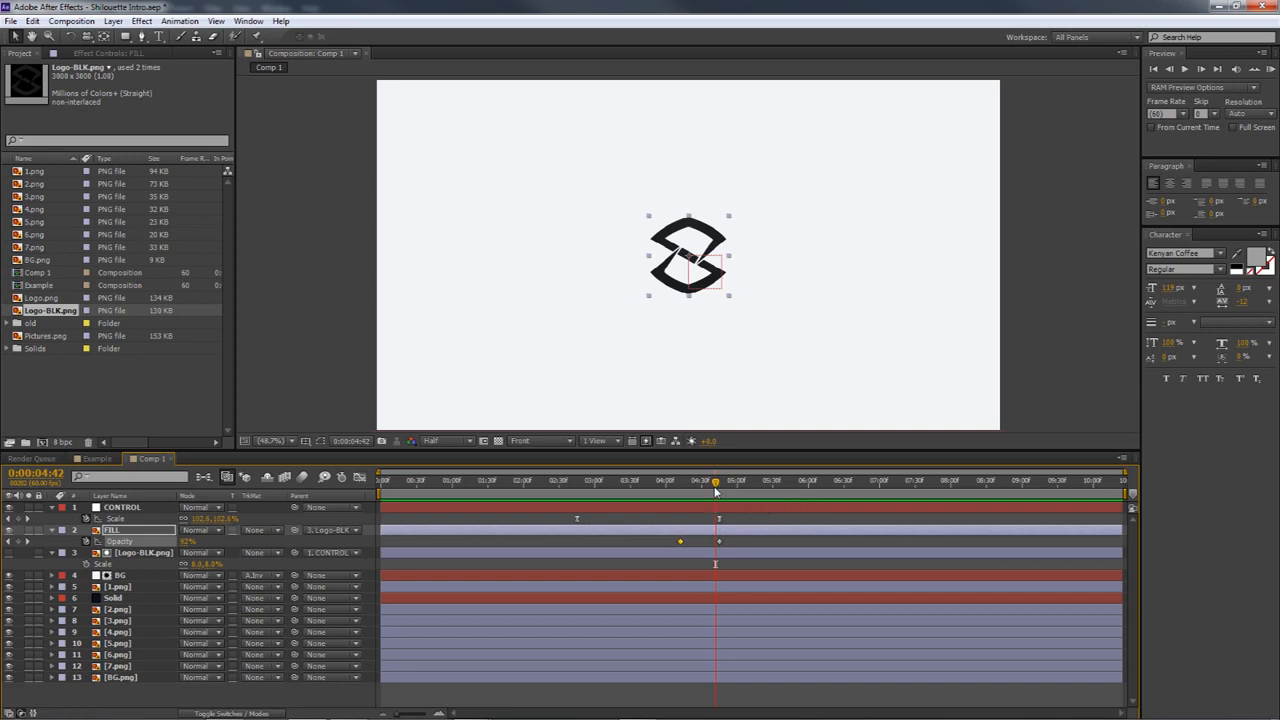
pyautogui.moveTo(715, 491); pyautogui.dragTo(669, 489)
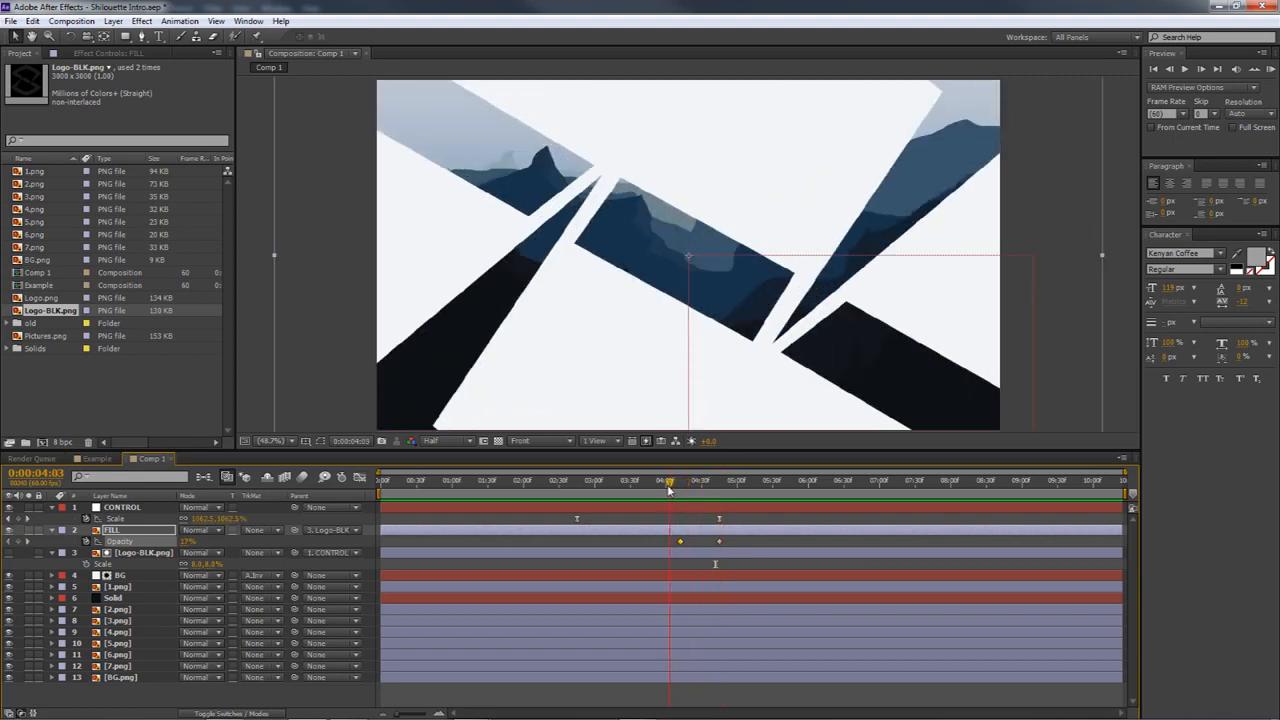
pyautogui.moveTo(669, 489); pyautogui.dragTo(706, 483)
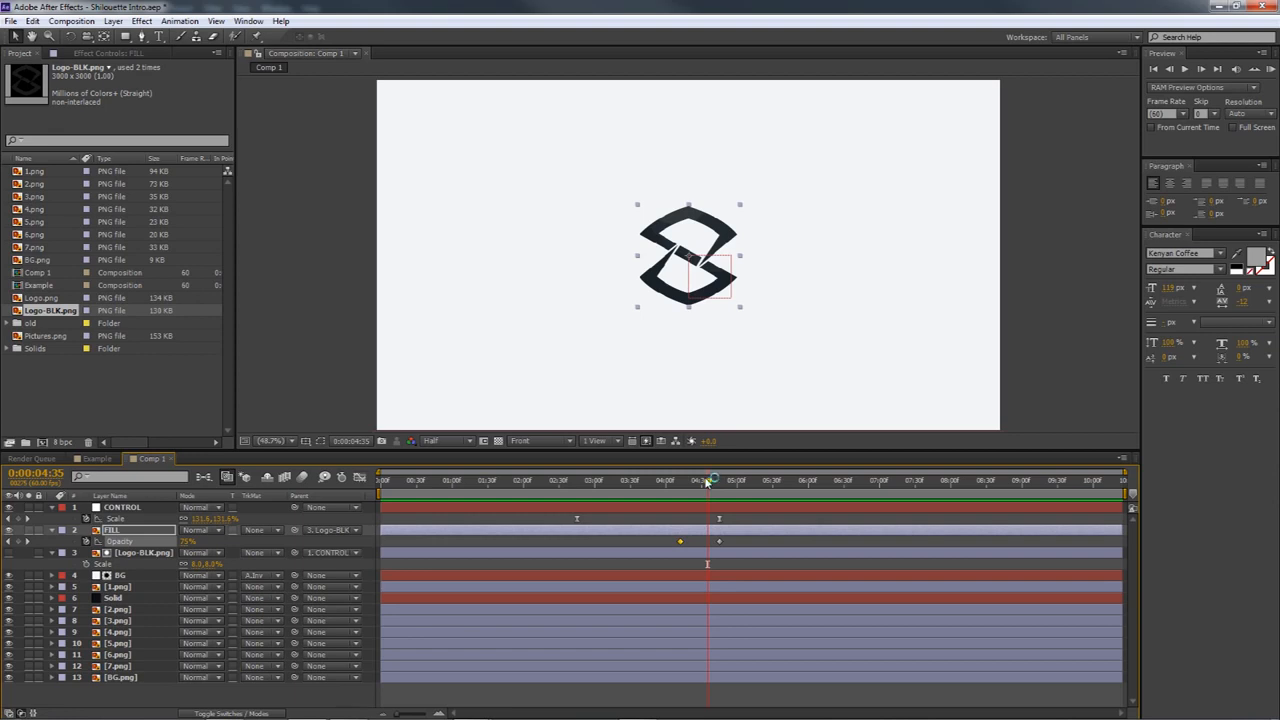
pyautogui.moveTo(706, 482); pyautogui.dragTo(600, 490)
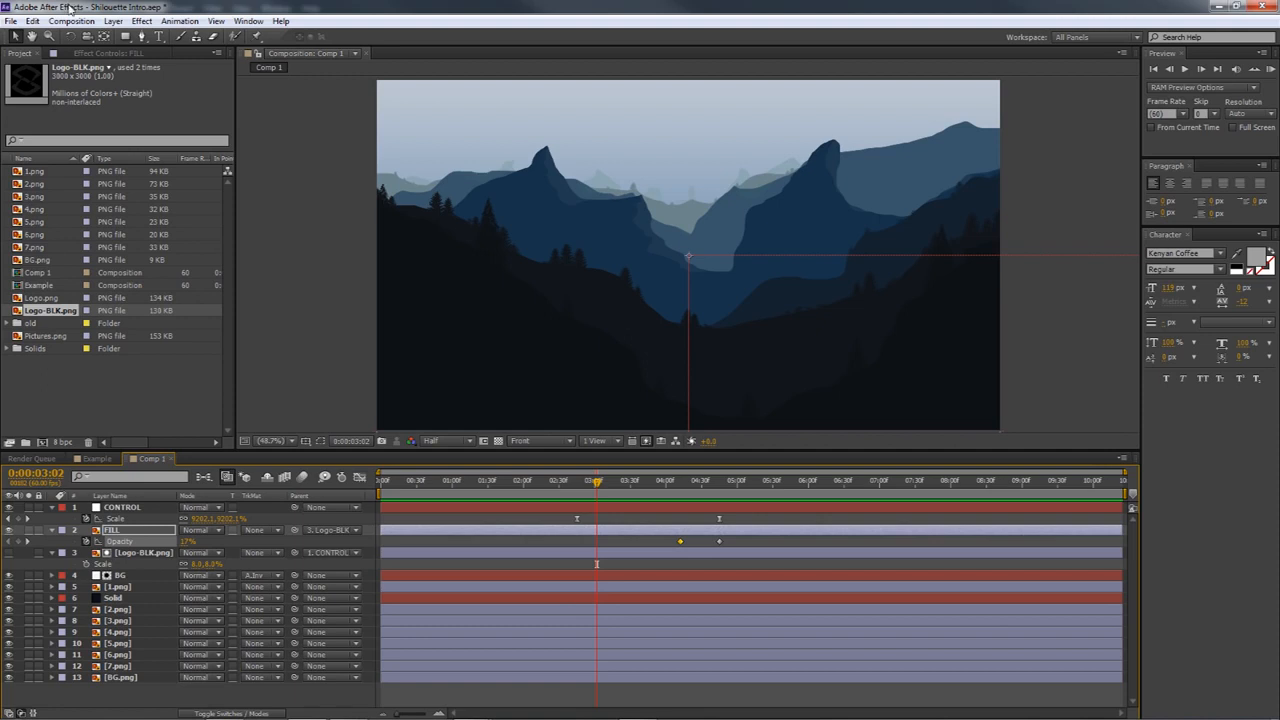
pyautogui.moveTo(563, 482)
pyautogui.mouseDown()
pyautogui.moveTo(480, 482)
pyautogui.moveTo(560, 483)
pyautogui.mouseUp()
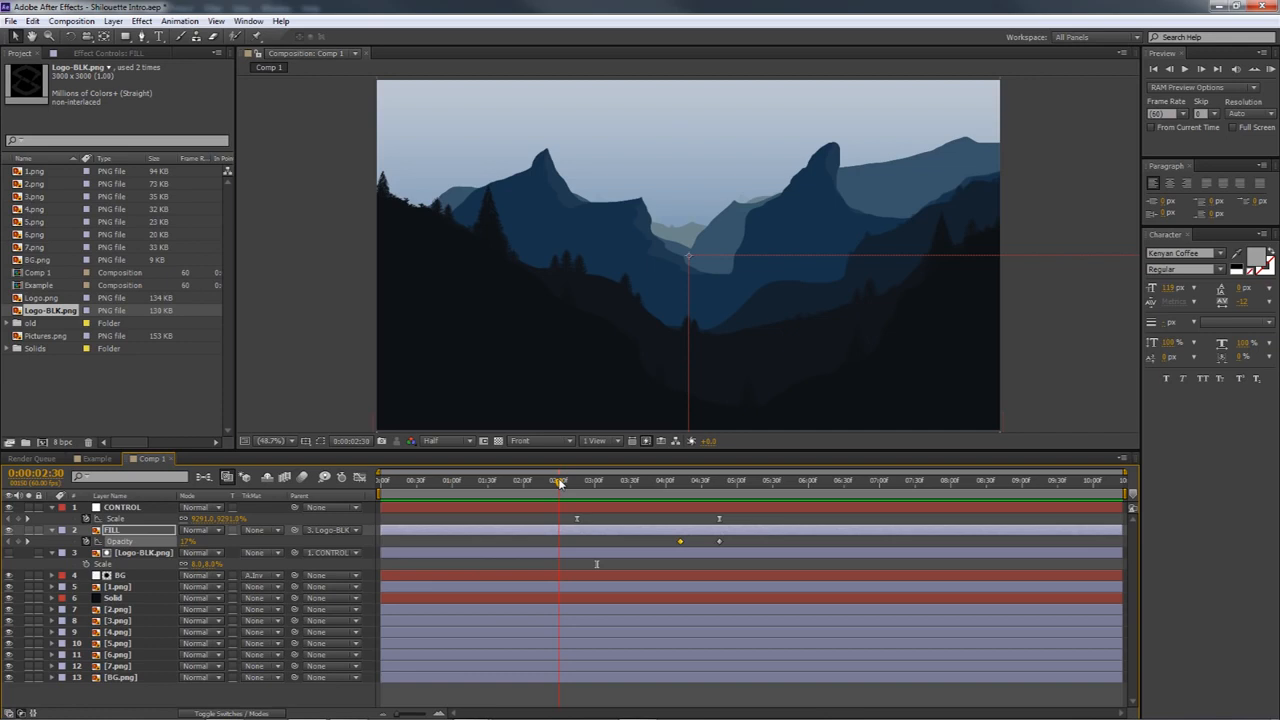
pyautogui.moveTo(560, 483); pyautogui.dragTo(567, 483)
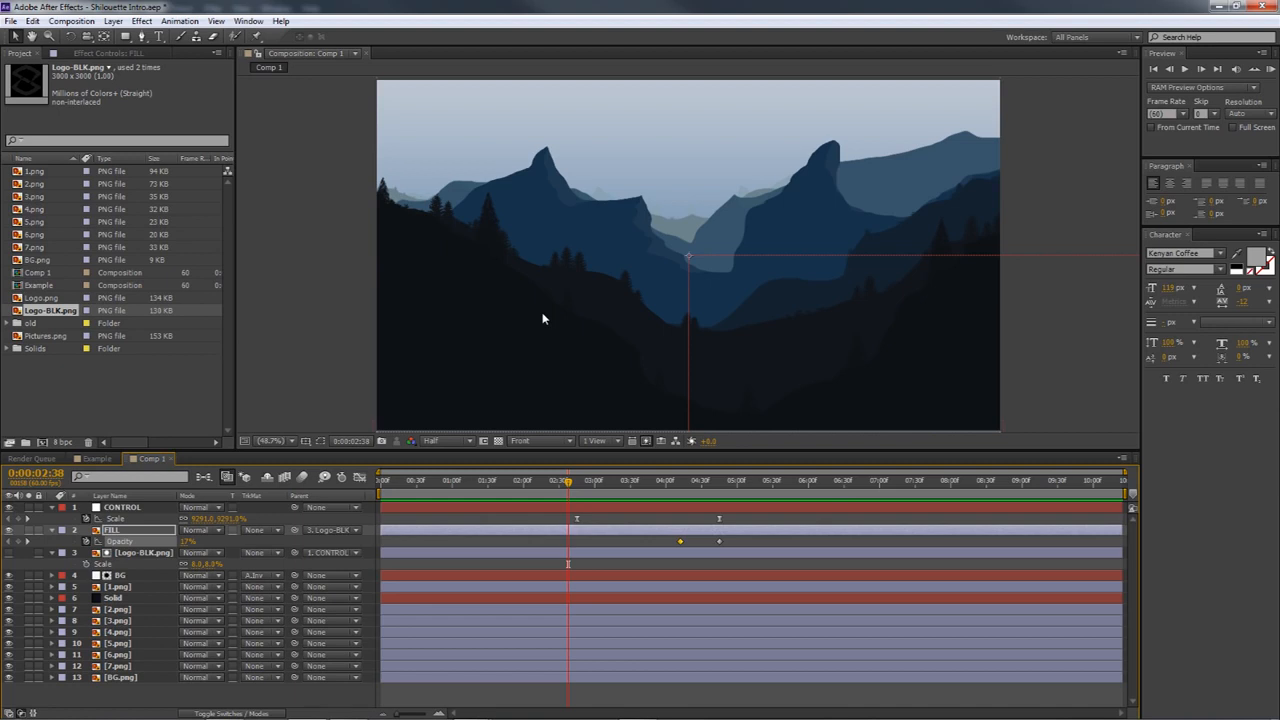
pyautogui.moveTo(584, 482); pyautogui.dragTo(712, 484)
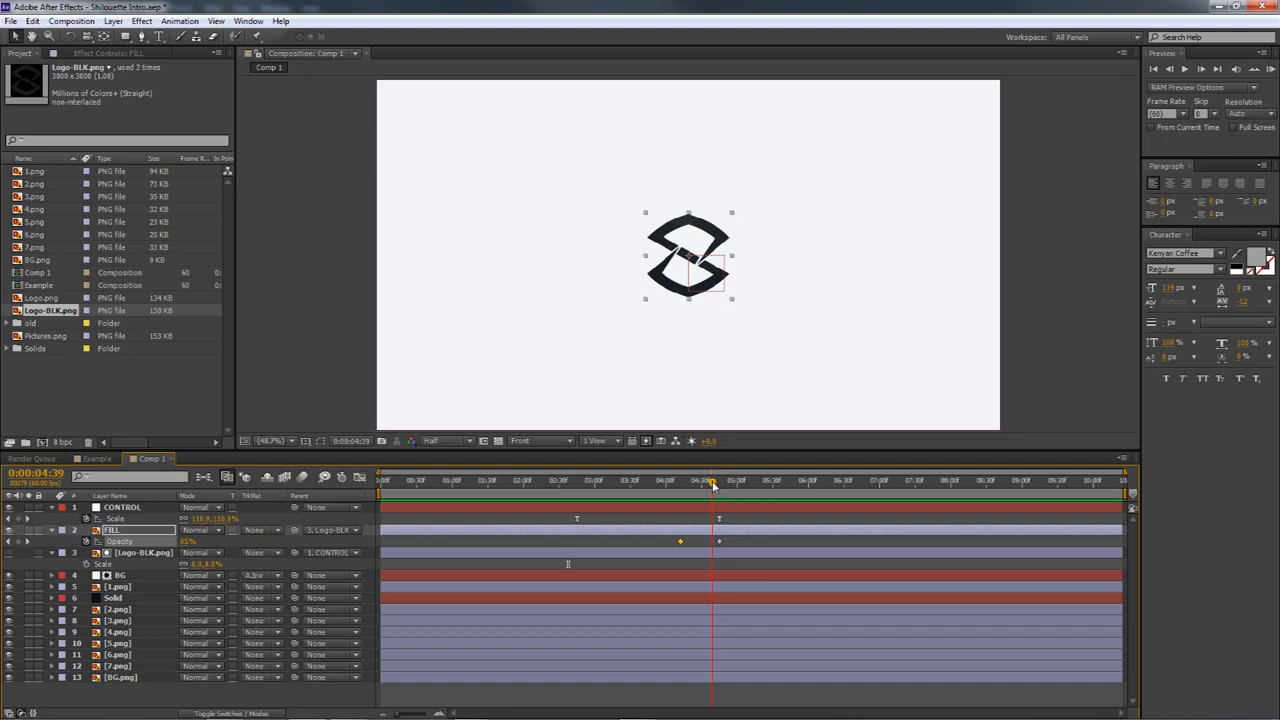
pyautogui.moveTo(713, 486); pyautogui.dragTo(686, 484)
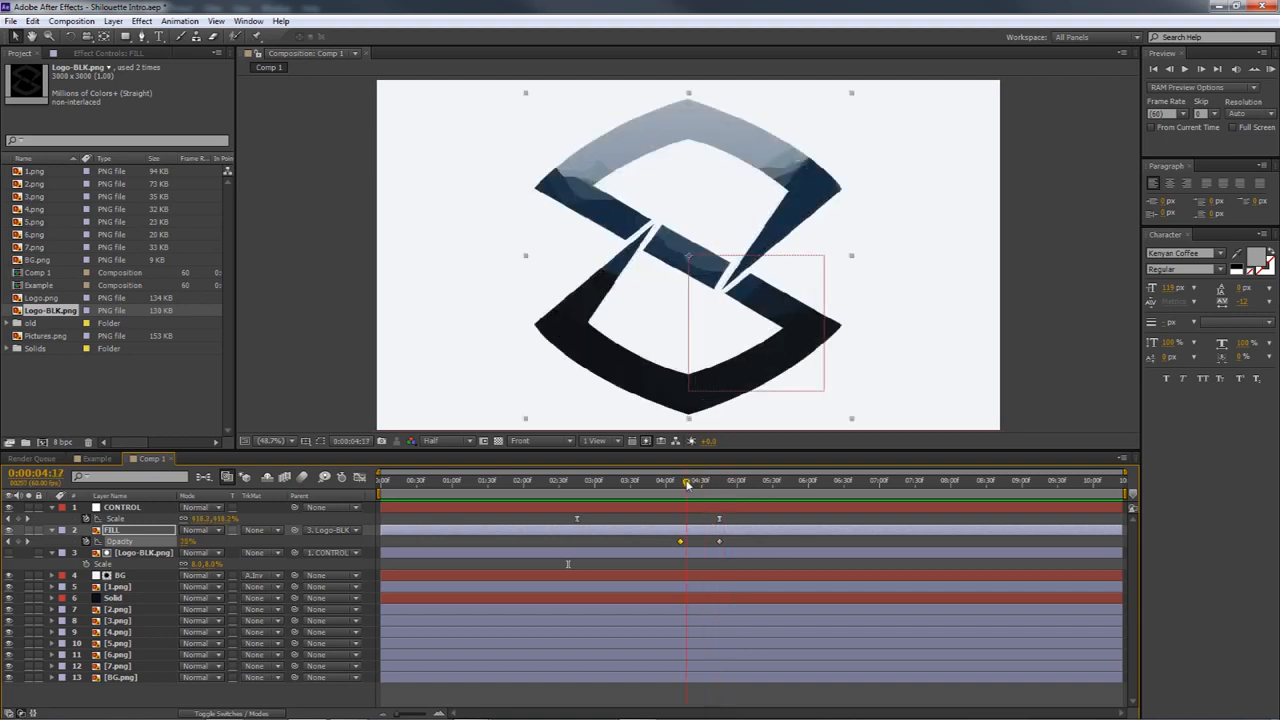
pyautogui.moveTo(686, 484); pyautogui.dragTo(702, 483)
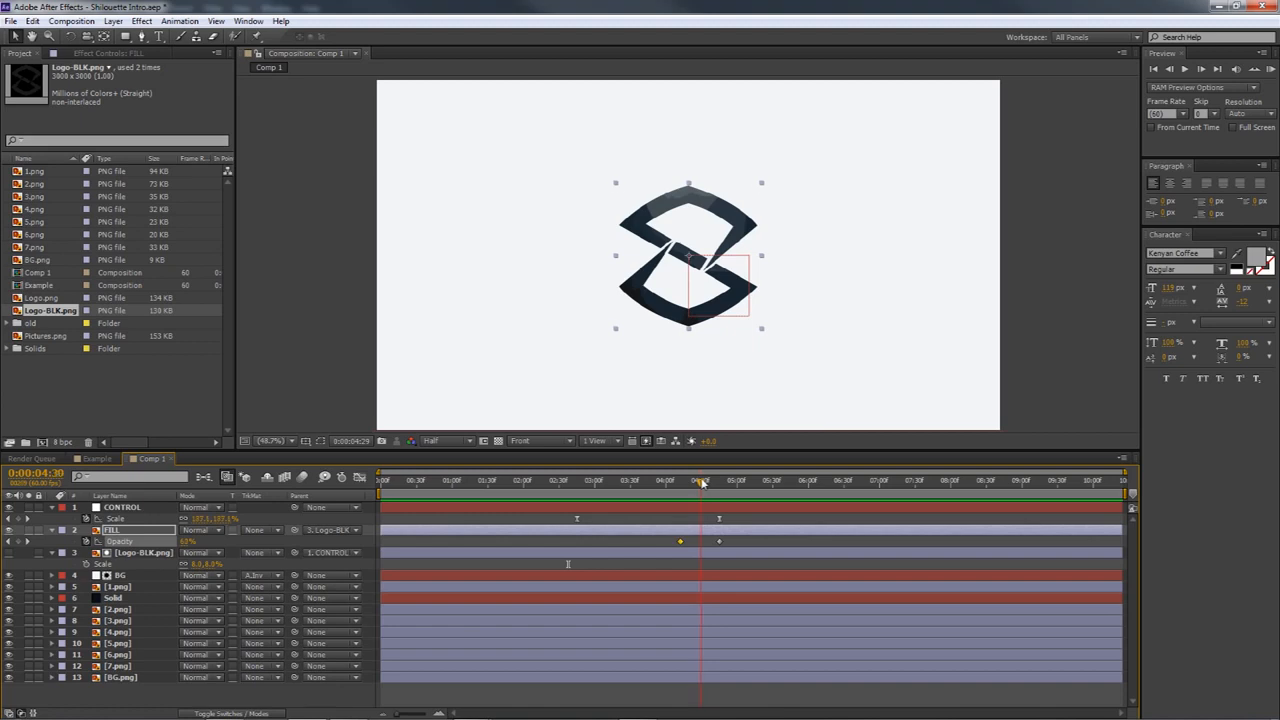
pyautogui.moveTo(702, 483); pyautogui.dragTo(705, 484)
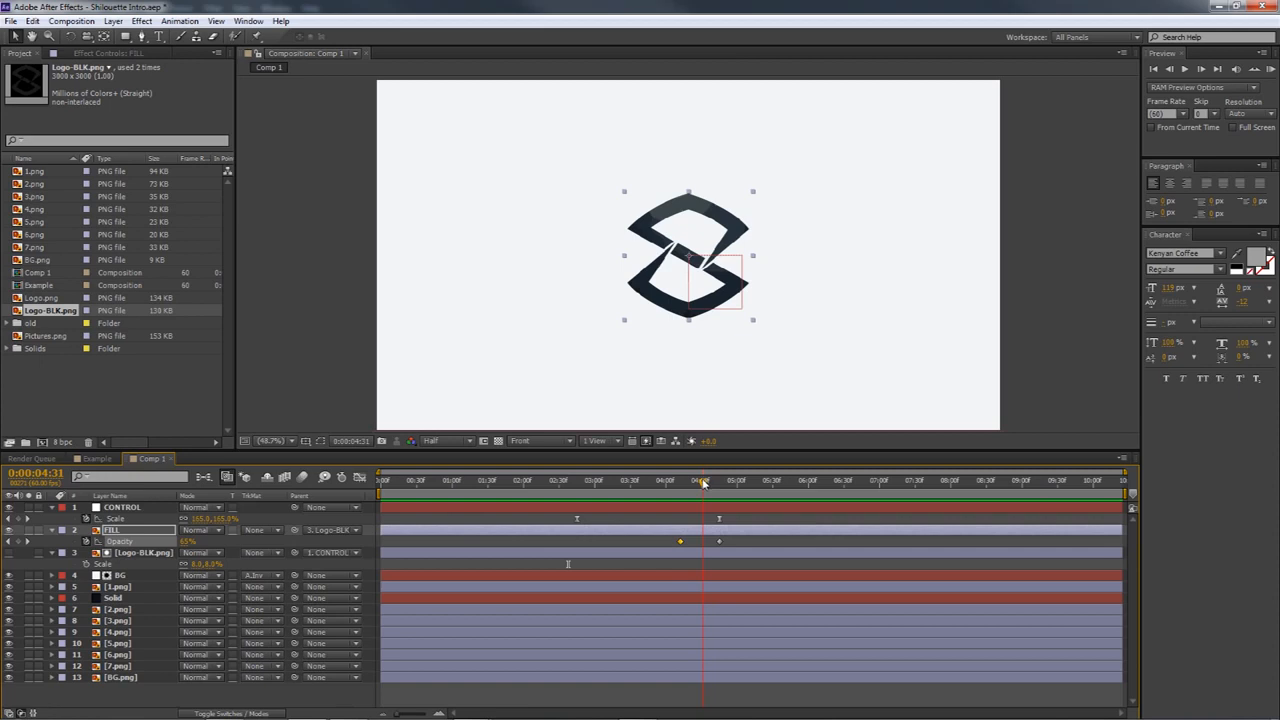
pyautogui.moveTo(703, 484); pyautogui.dragTo(705, 483)
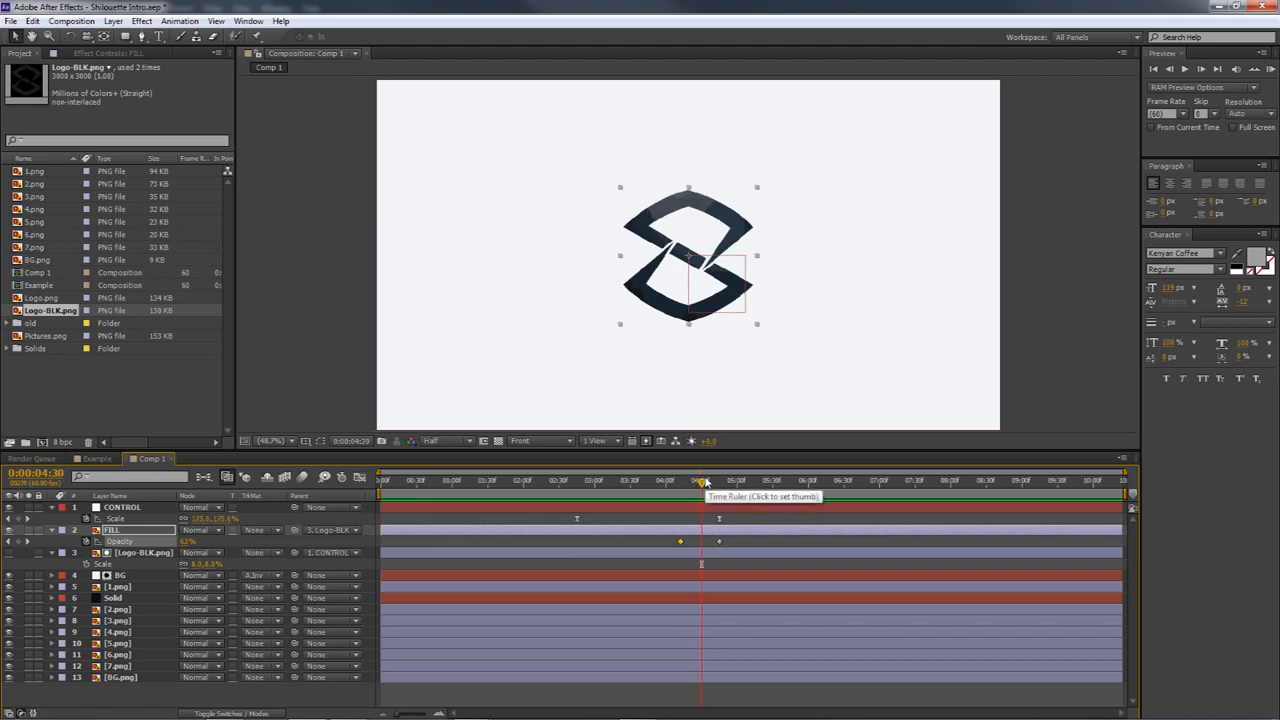